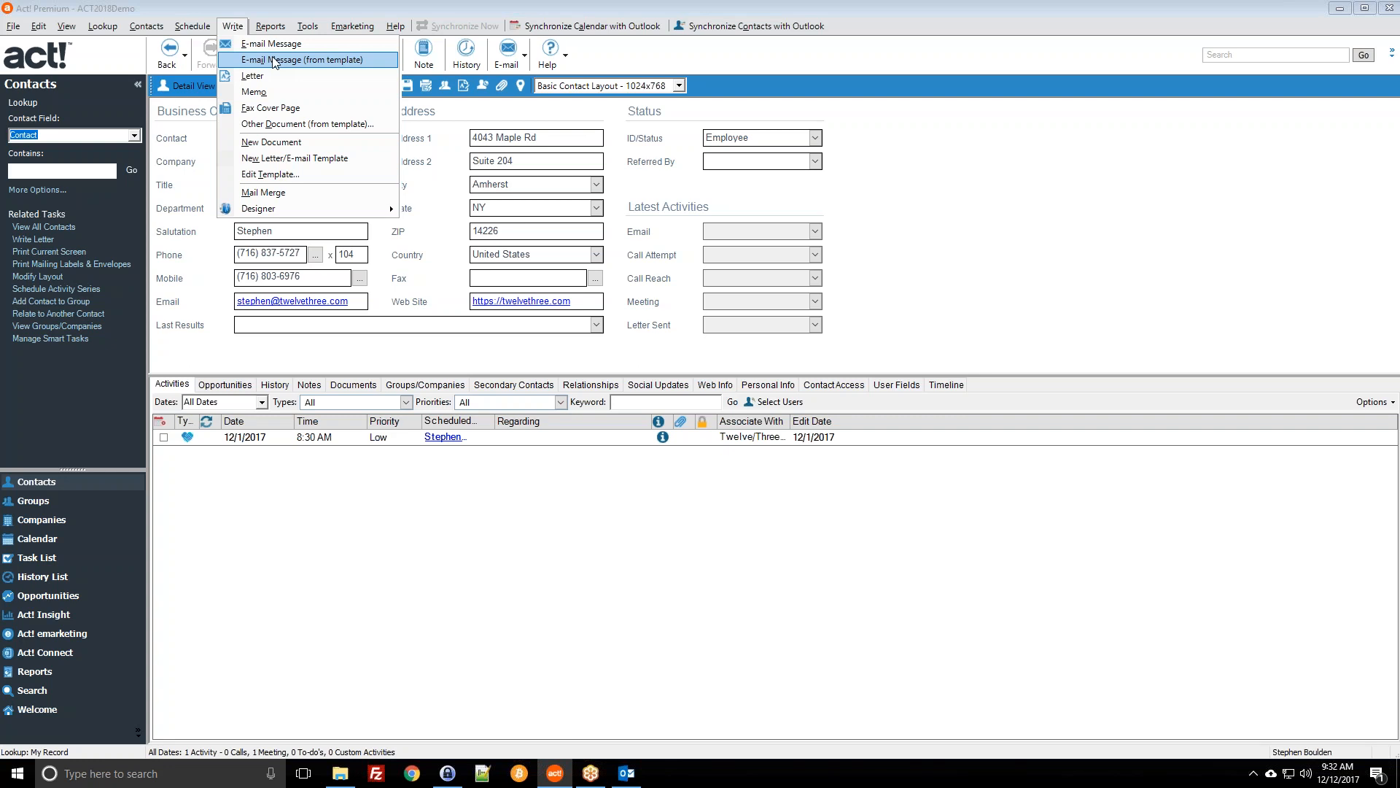
# Step: Bring up the Tools menu over the contact record
pyautogui.moveTo(300, 29)
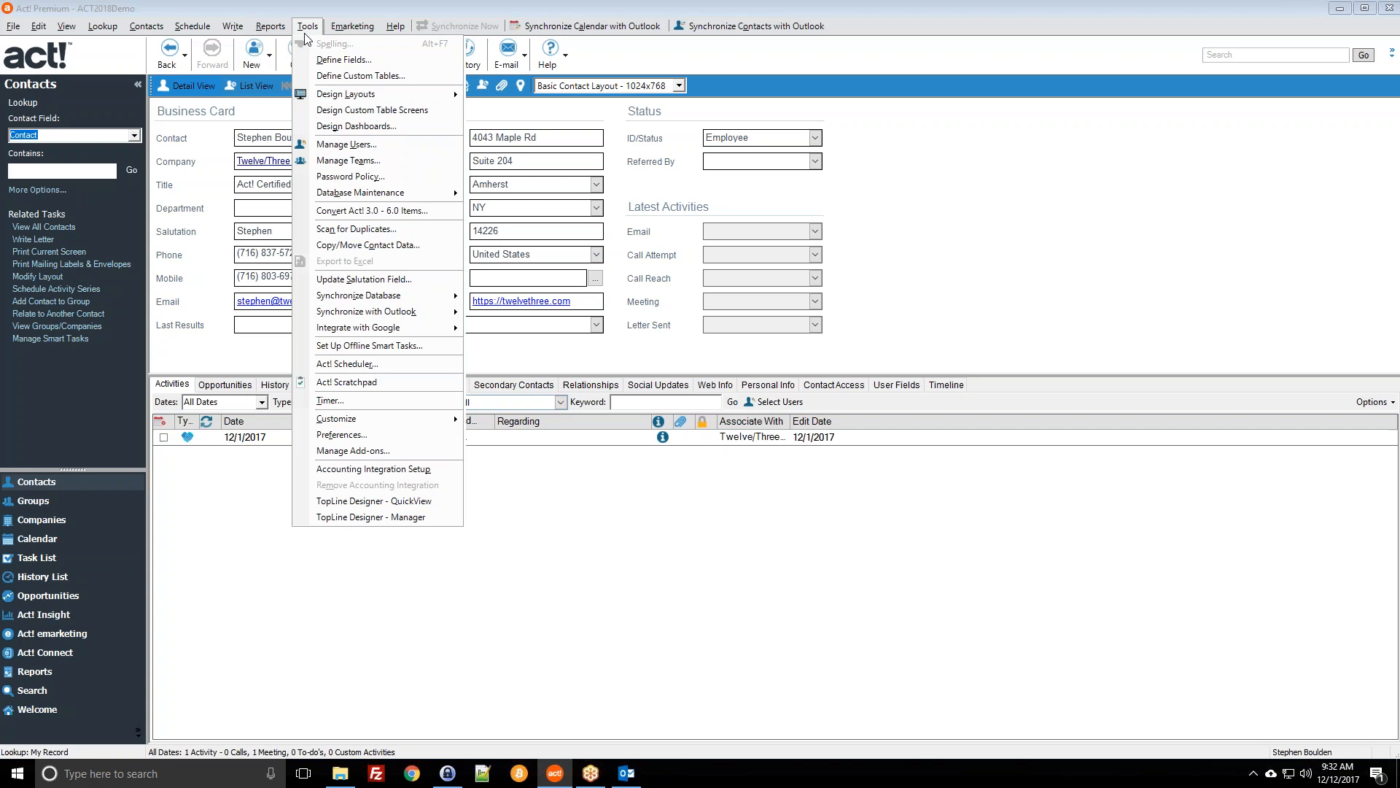
# Step: Set the Communication preference's word processor to Microsoft Word (recommended) and confirm
pyautogui.click(365, 436)
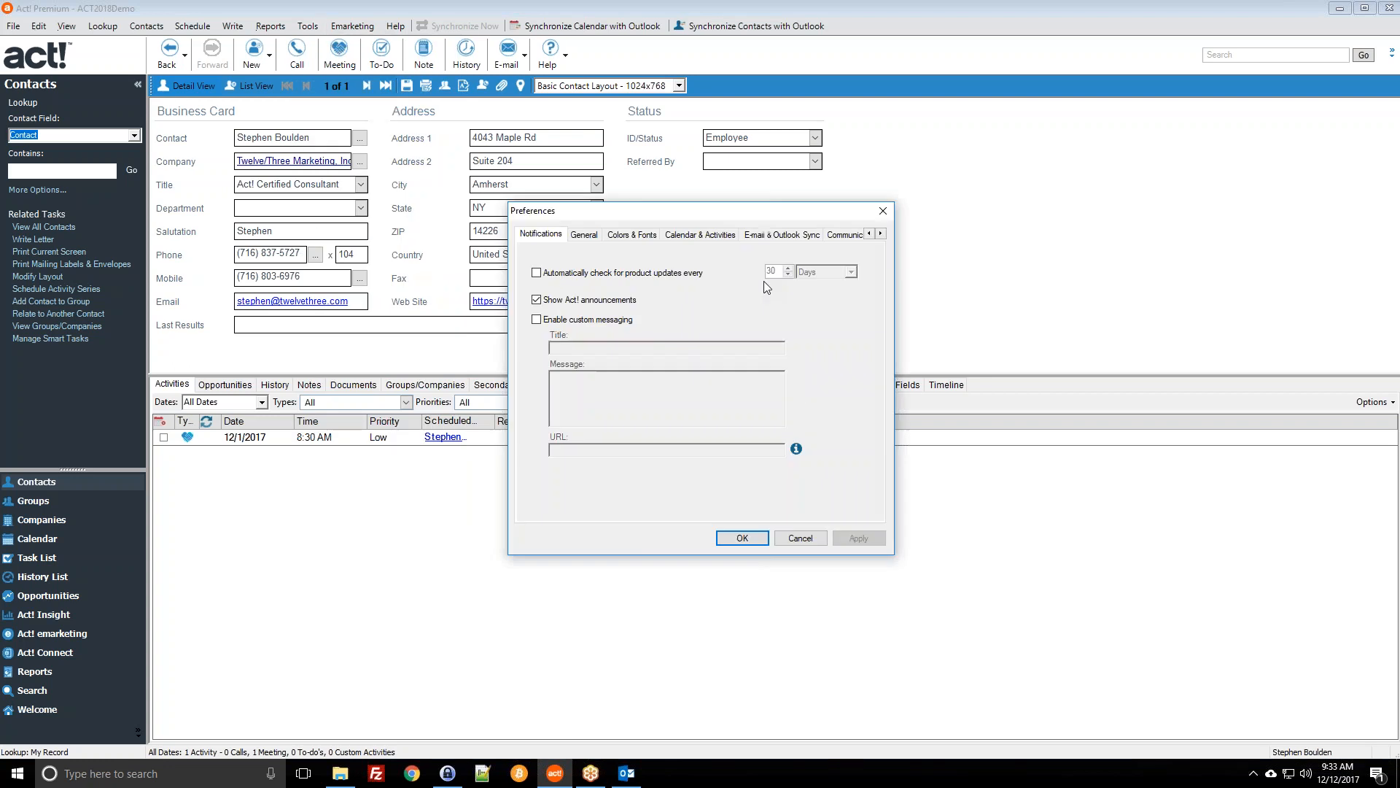
pyautogui.click(837, 235)
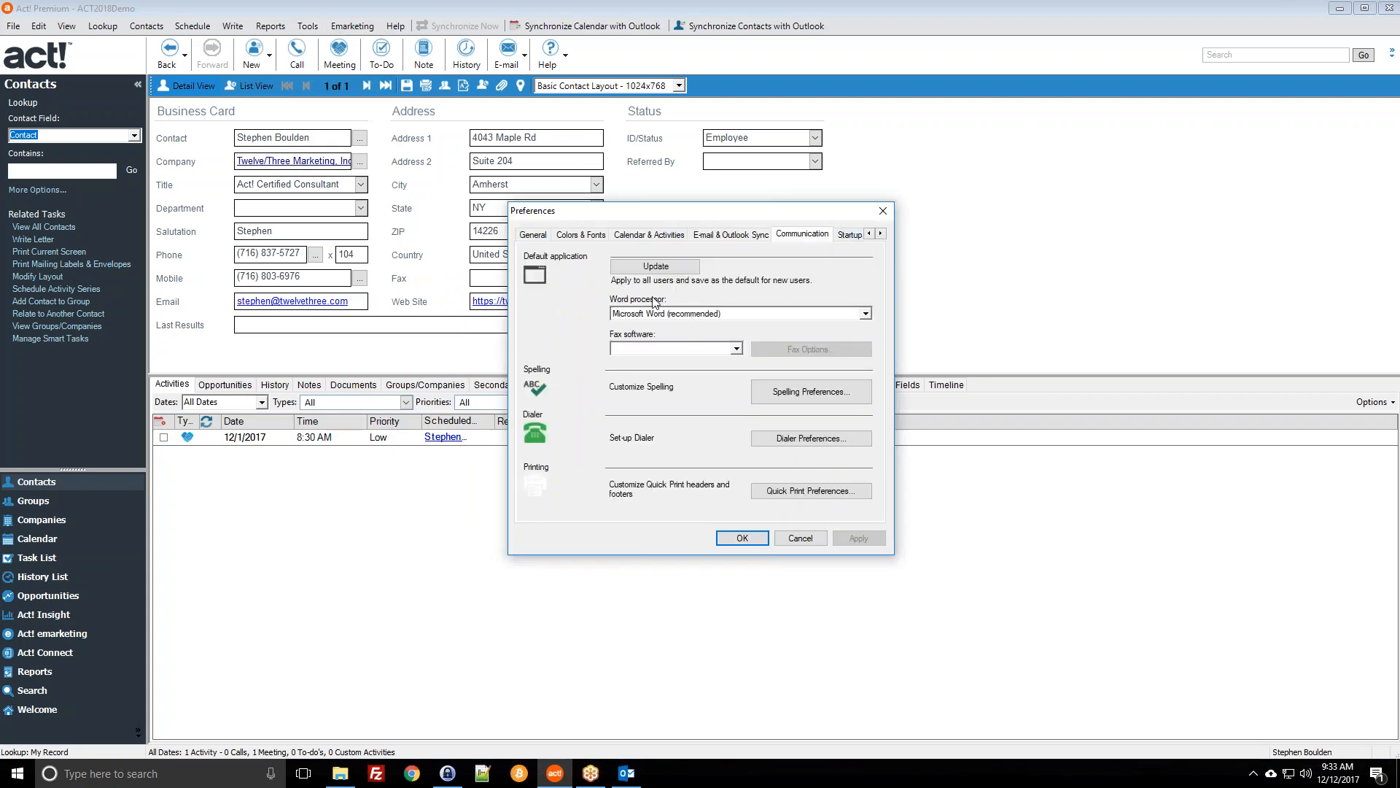
pyautogui.click(669, 313)
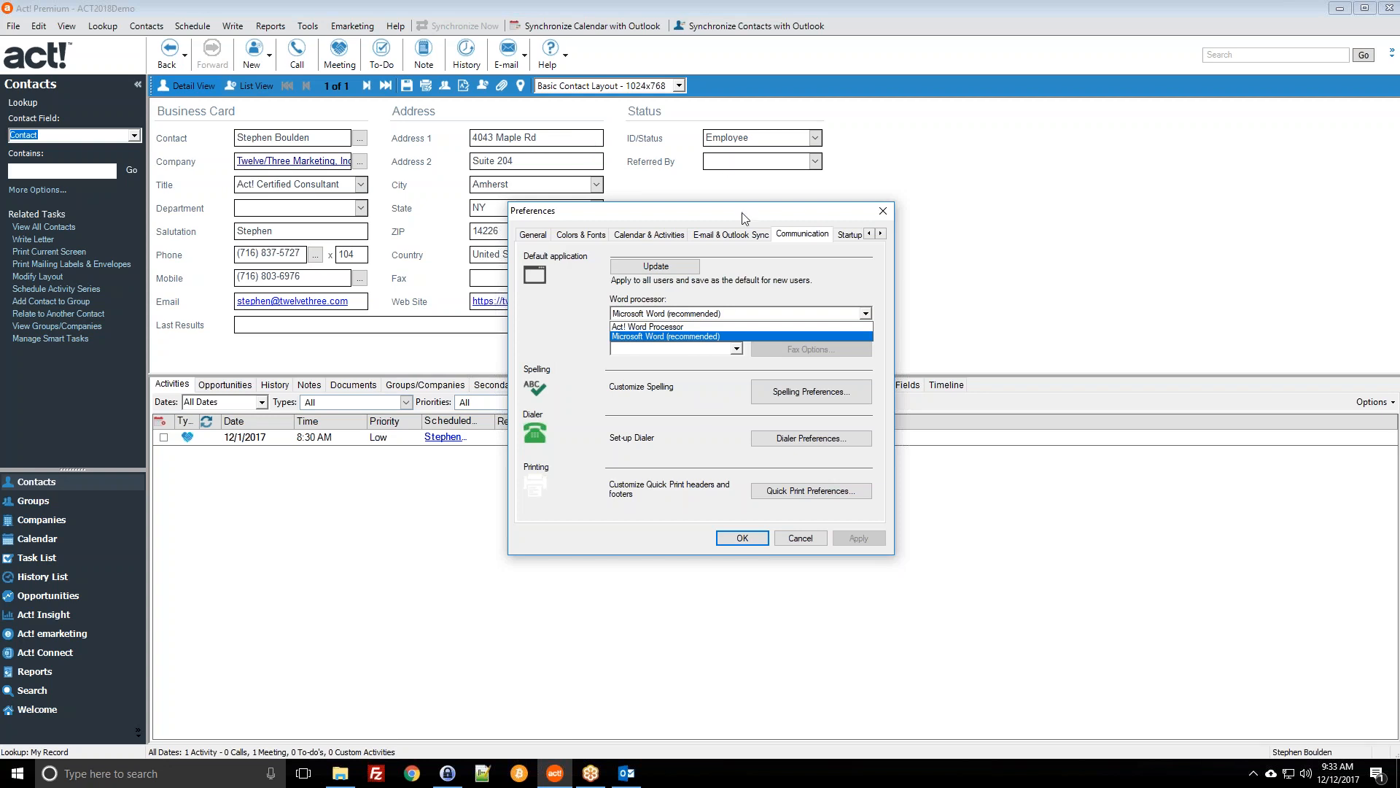
pyautogui.click(773, 260)
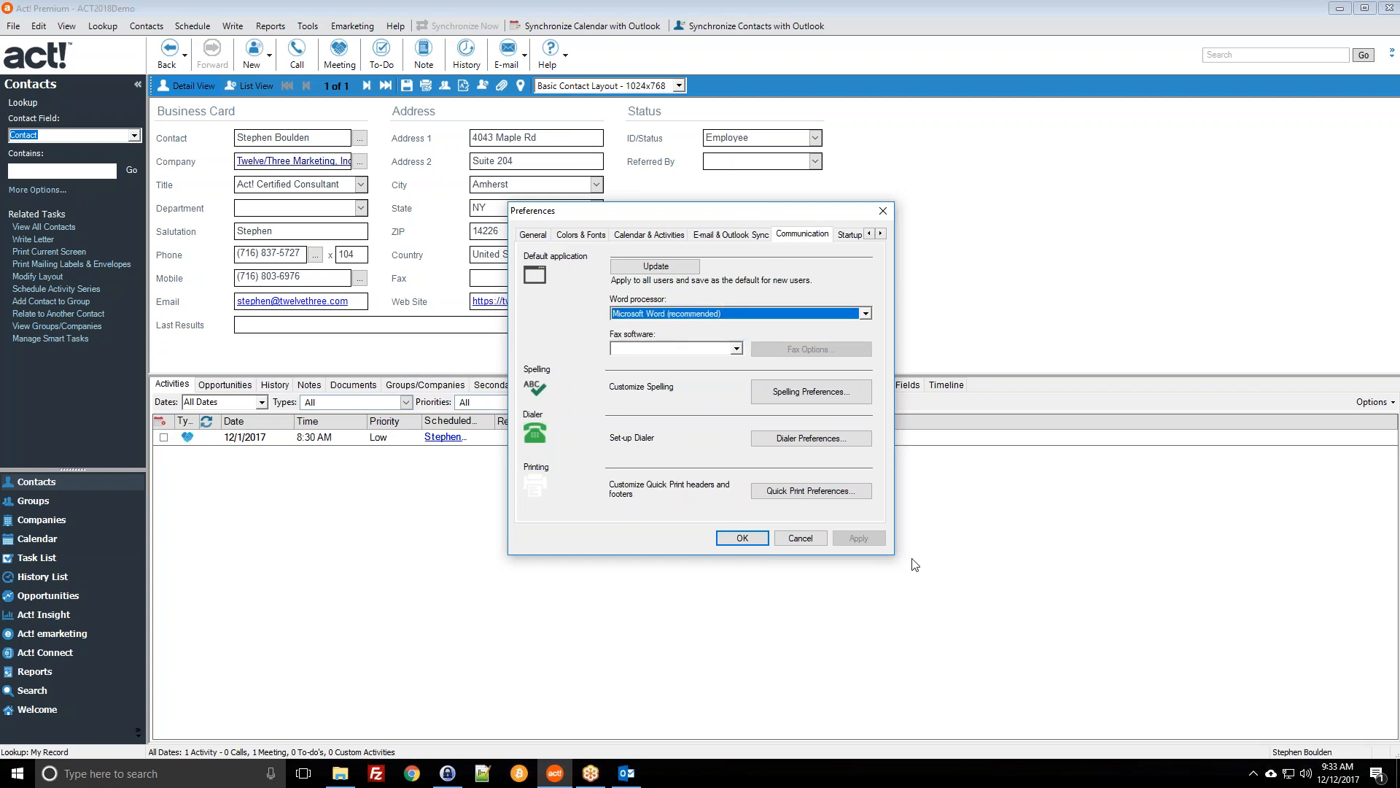
pyautogui.click(747, 539)
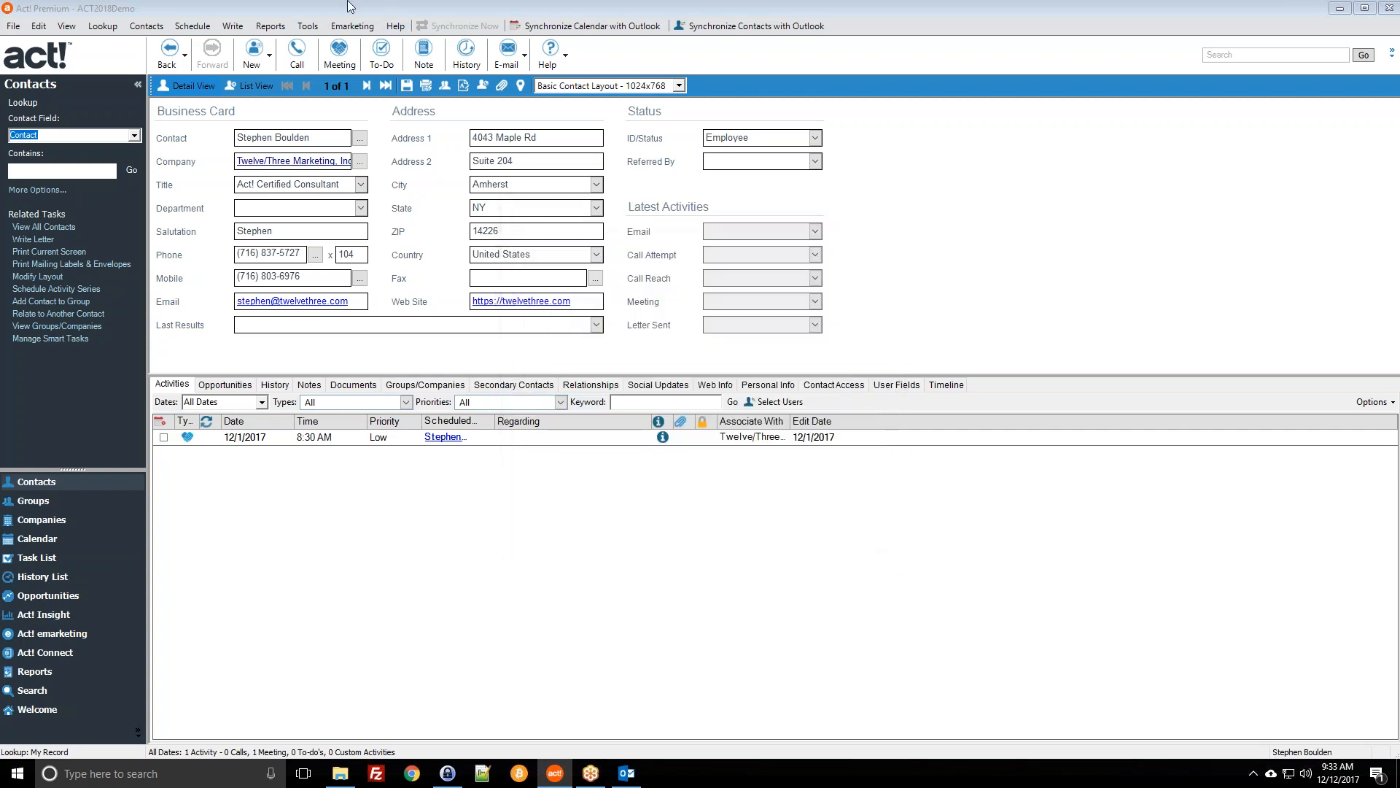
# Step: Open the Rosebud Publications record from the all-contacts list and show the Write menu
pyautogui.click(224, 28)
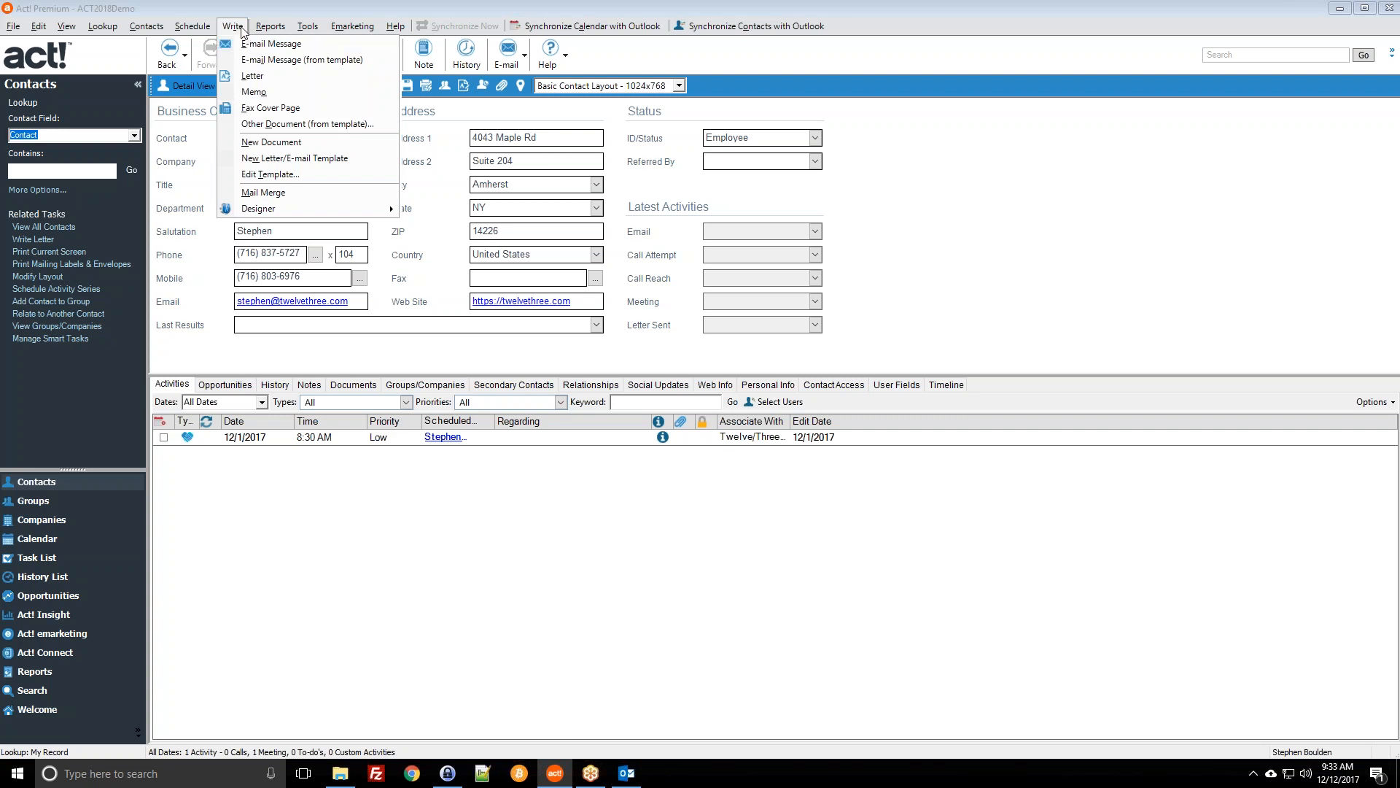
pyautogui.click(242, 28)
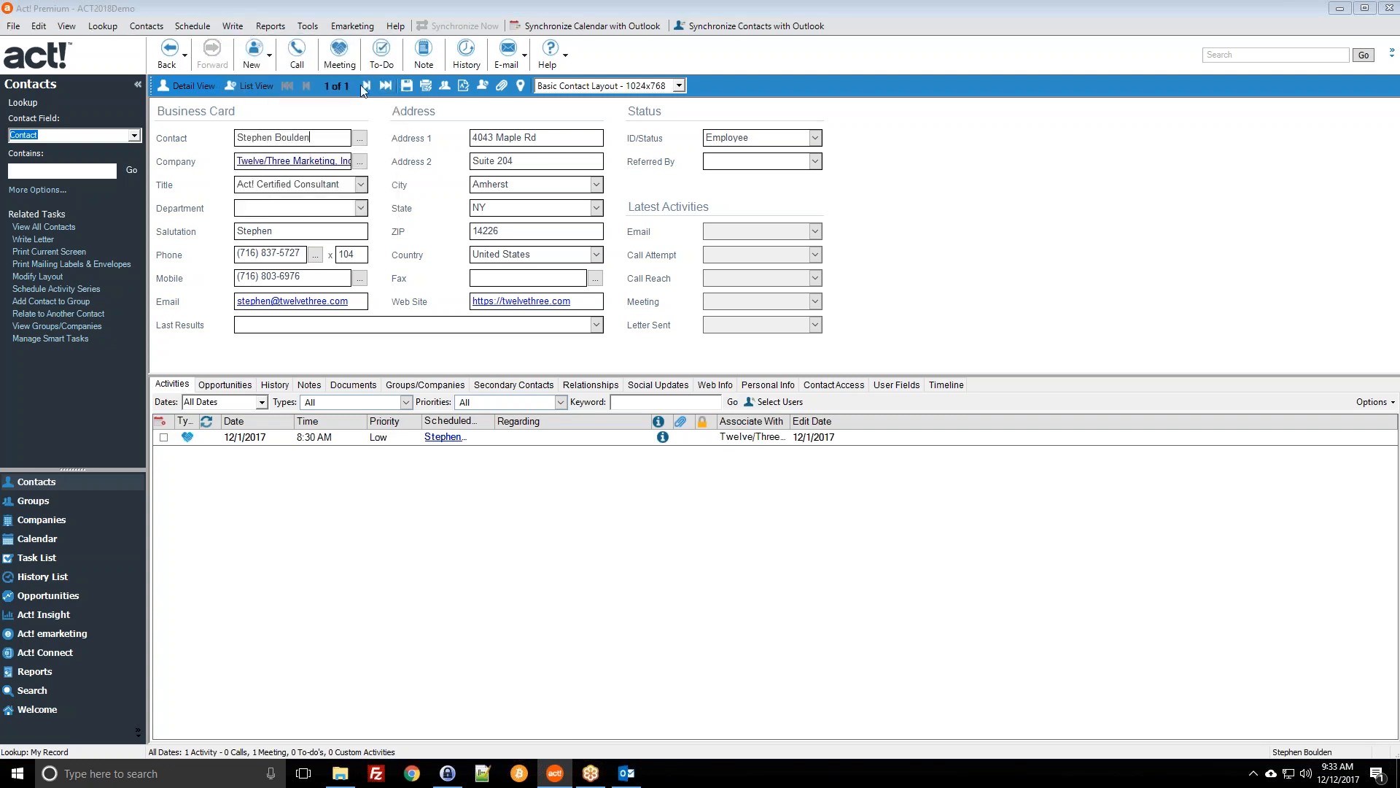
pyautogui.click(45, 227)
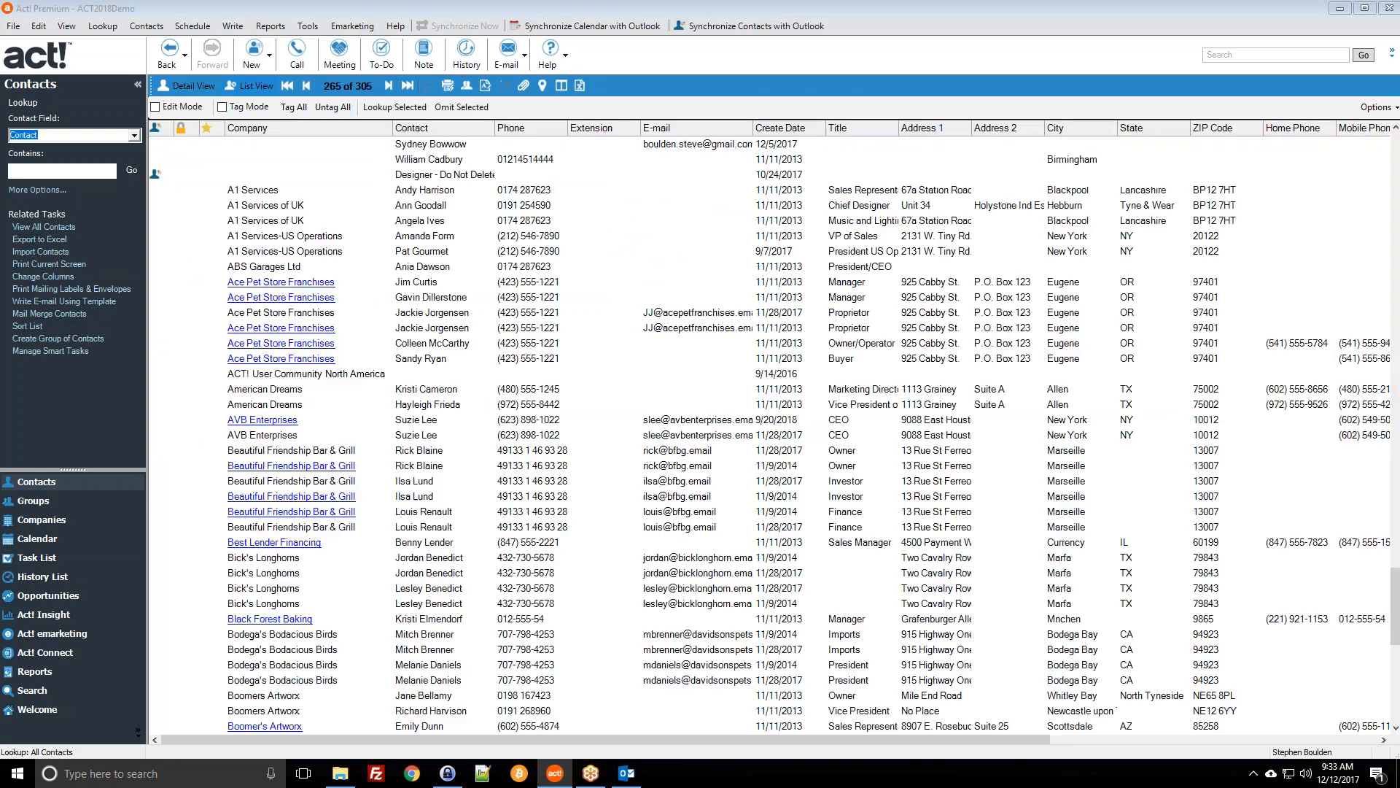
pyautogui.doubleClick(455, 221)
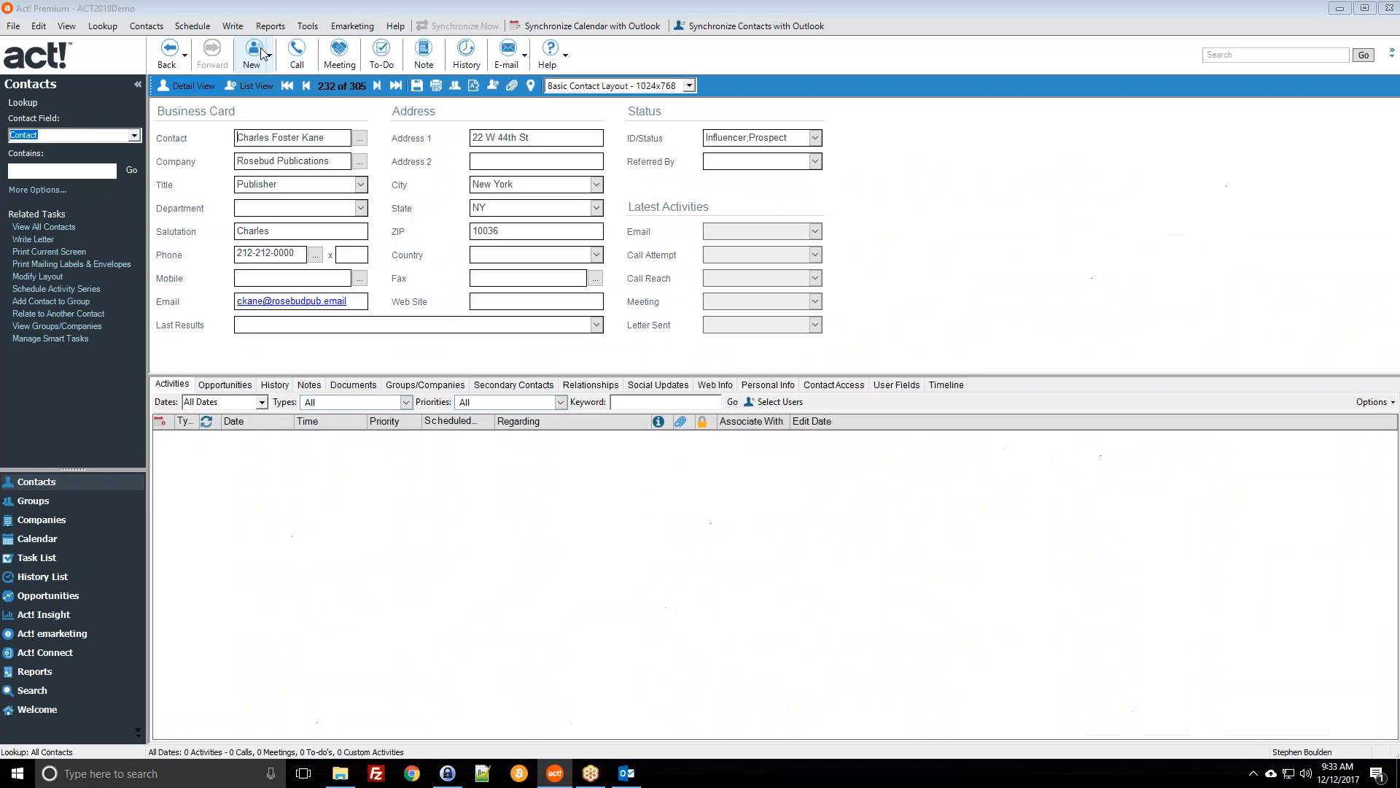
pyautogui.click(233, 25)
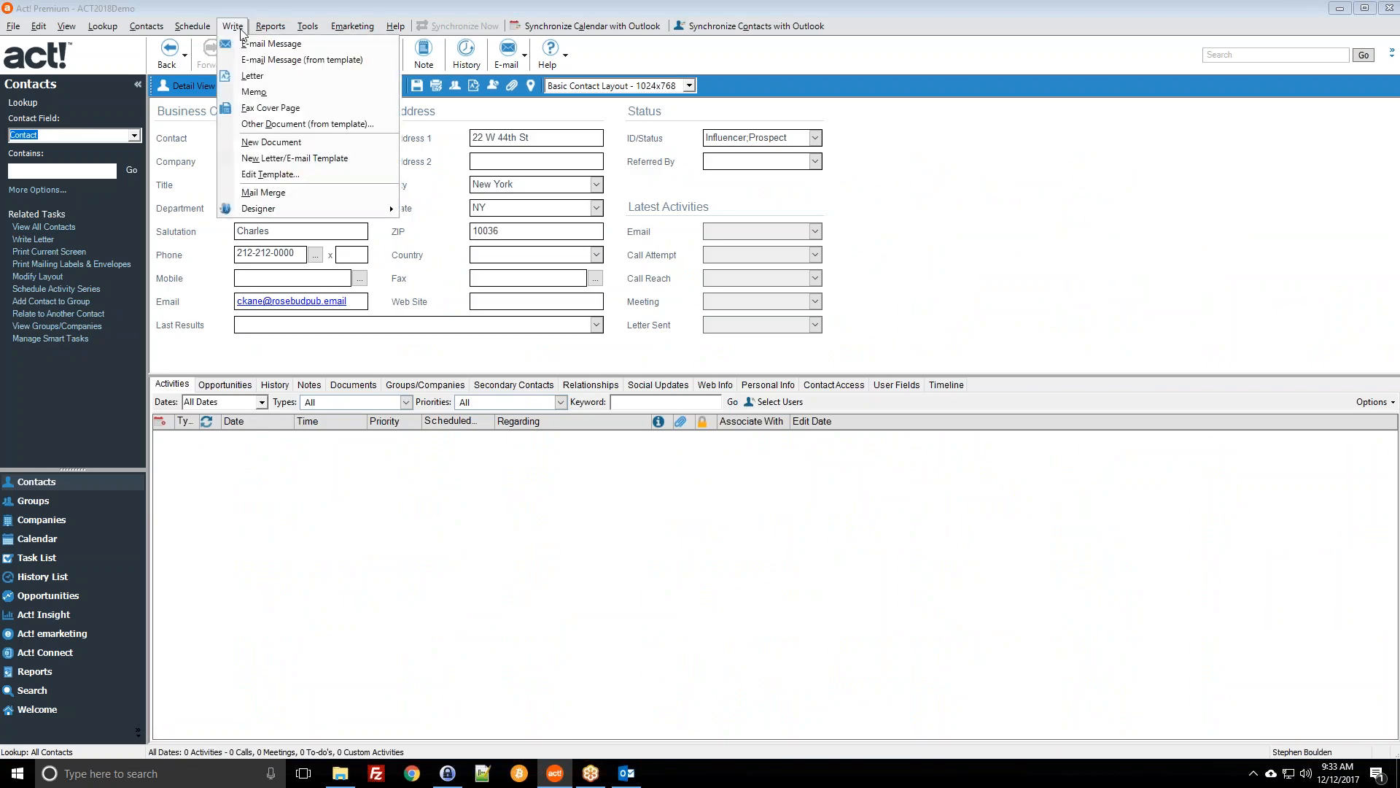
# Step: Start Other Document (from template) and inspect the Databases\Templates folder path and file names
pyautogui.click(307, 126)
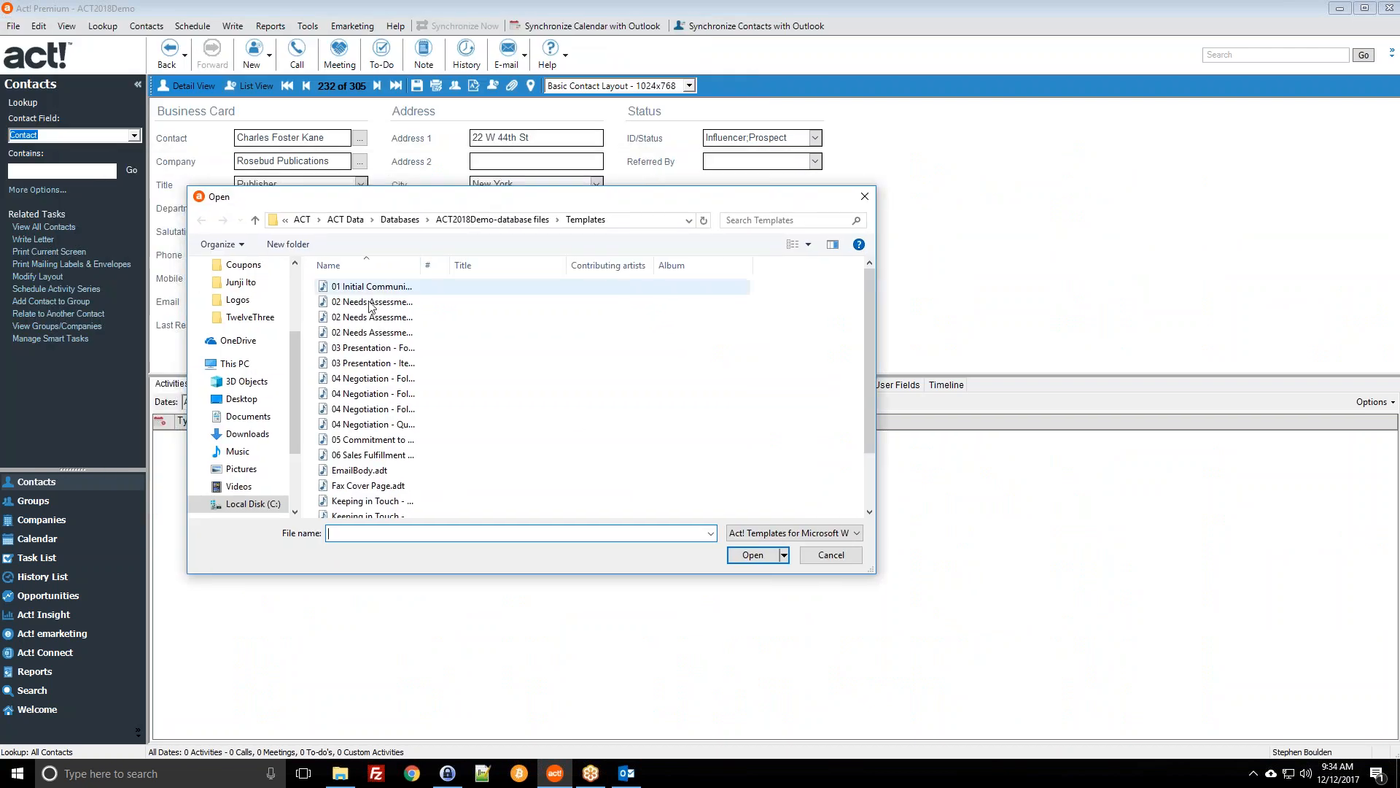
pyautogui.click(596, 227)
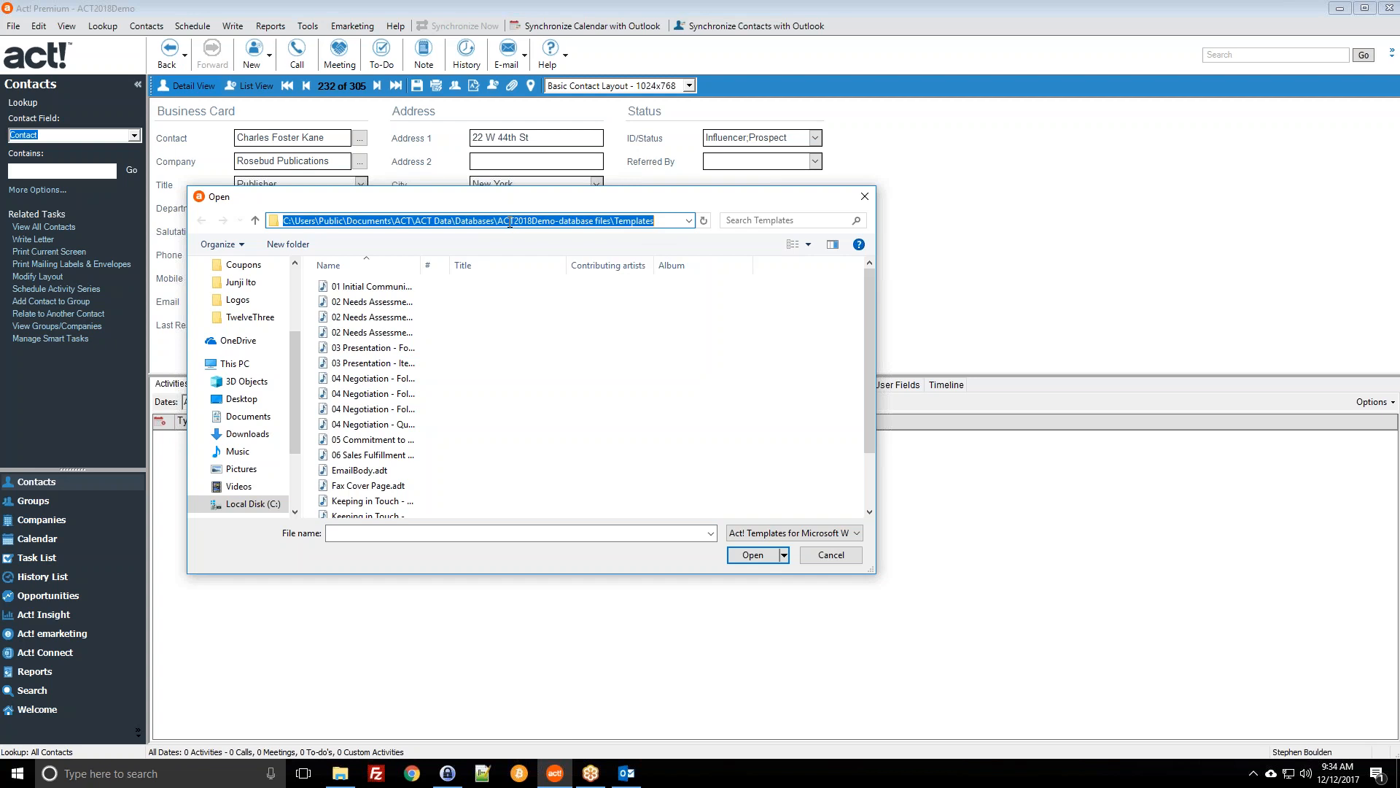
pyautogui.click(478, 220)
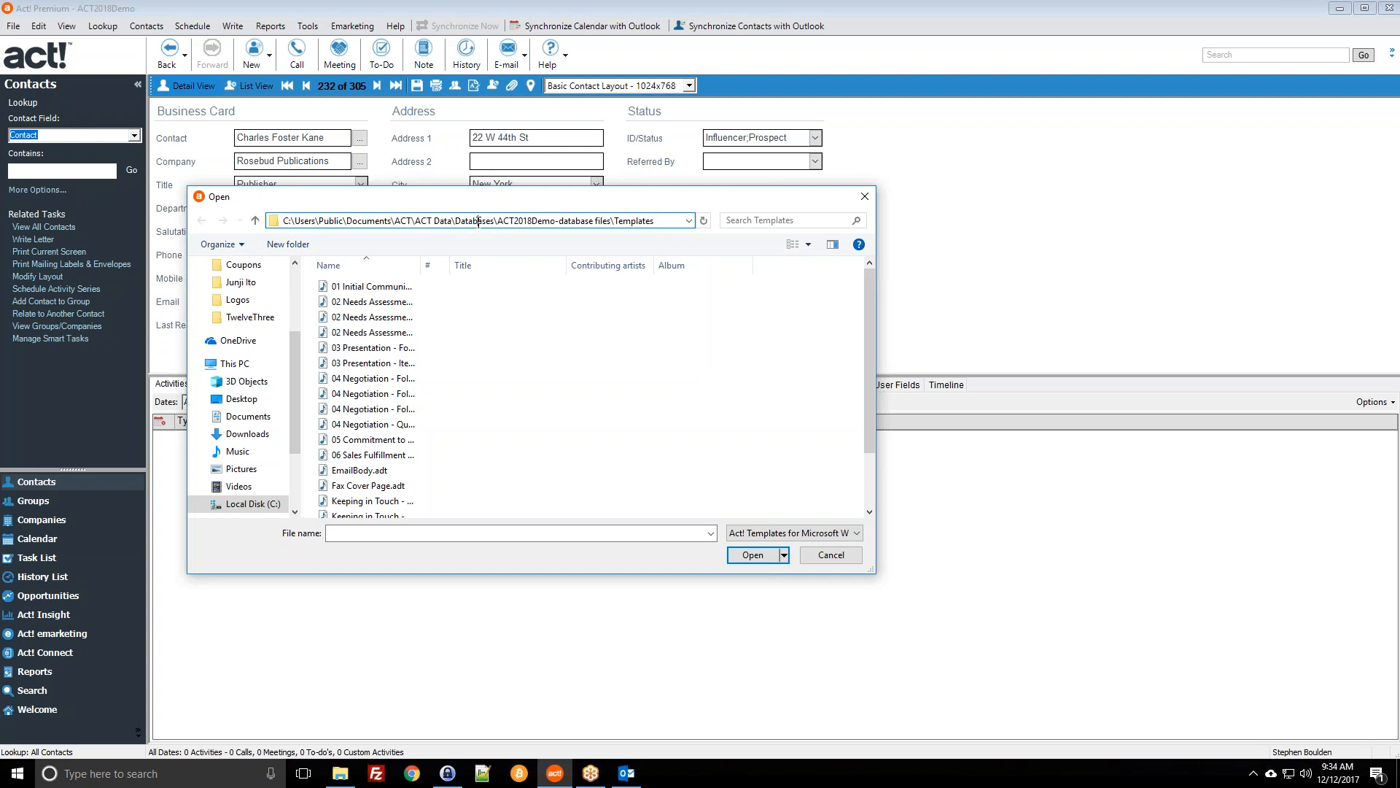
pyautogui.moveTo(456, 221); pyautogui.dragTo(514, 225)
pyautogui.moveTo(663, 222); pyautogui.dragTo(613, 220)
pyautogui.click(666, 219)
pyautogui.moveTo(422, 265); pyautogui.dragTo(577, 289)
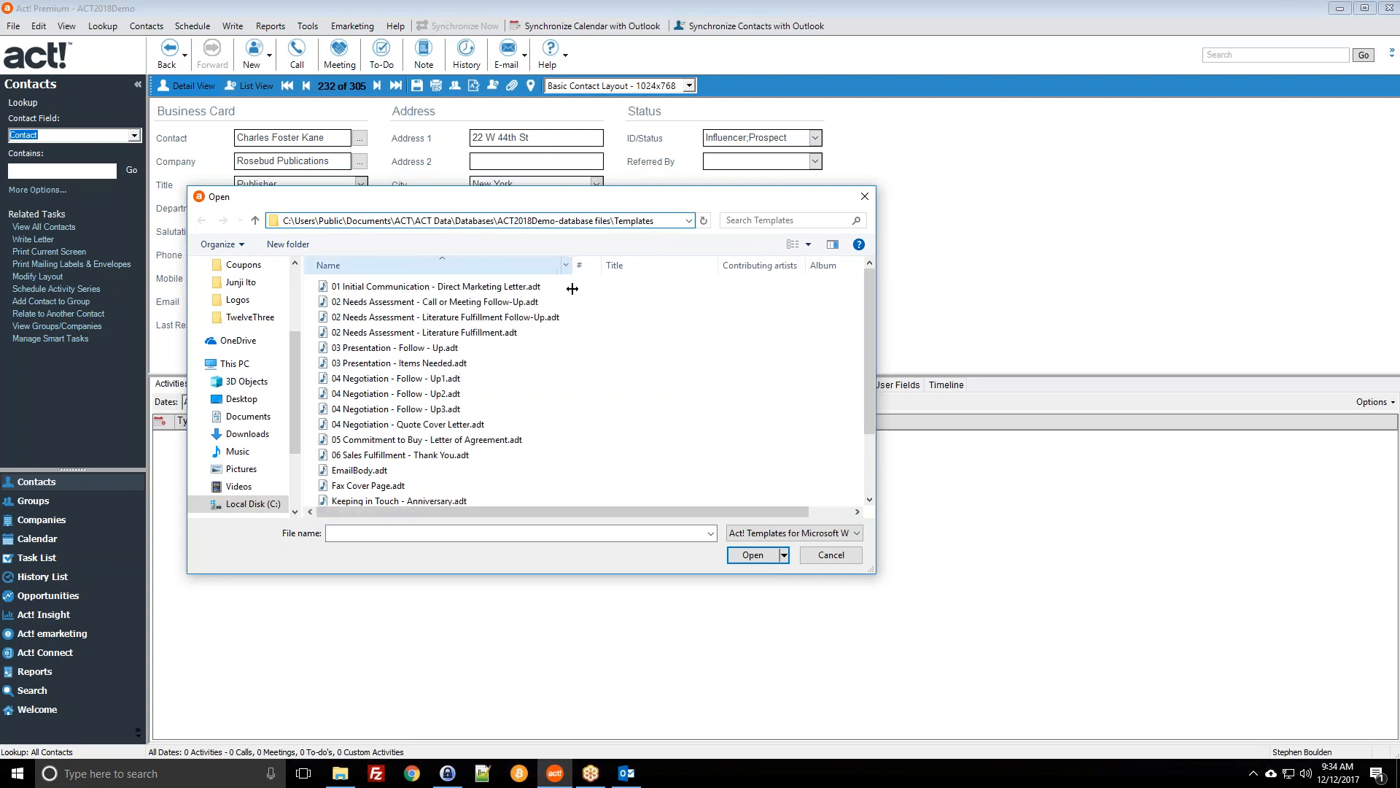
# Step: Browse the templates and merge 04 Negotiation - Follow - Up2.adt with the contact
pyautogui.click(545, 290)
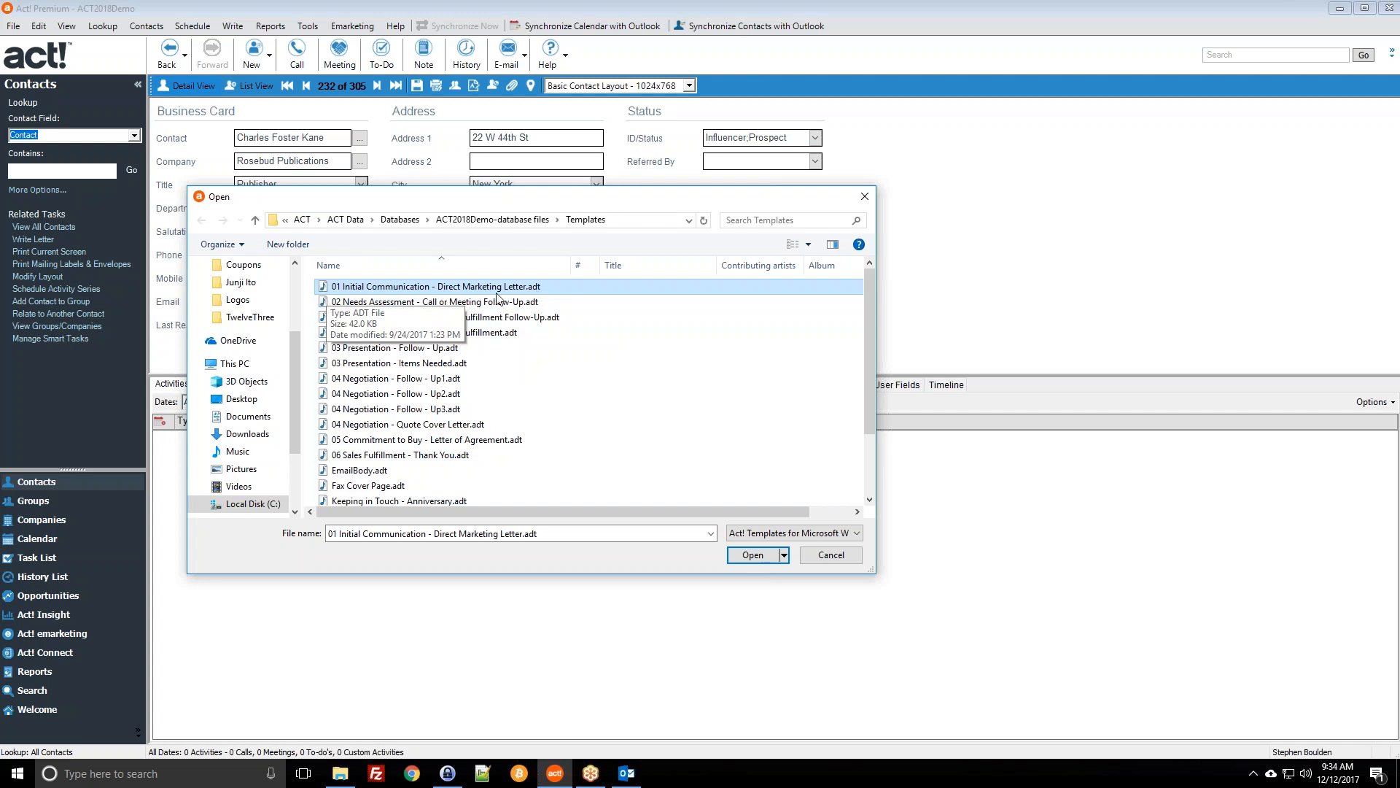
pyautogui.click(423, 350)
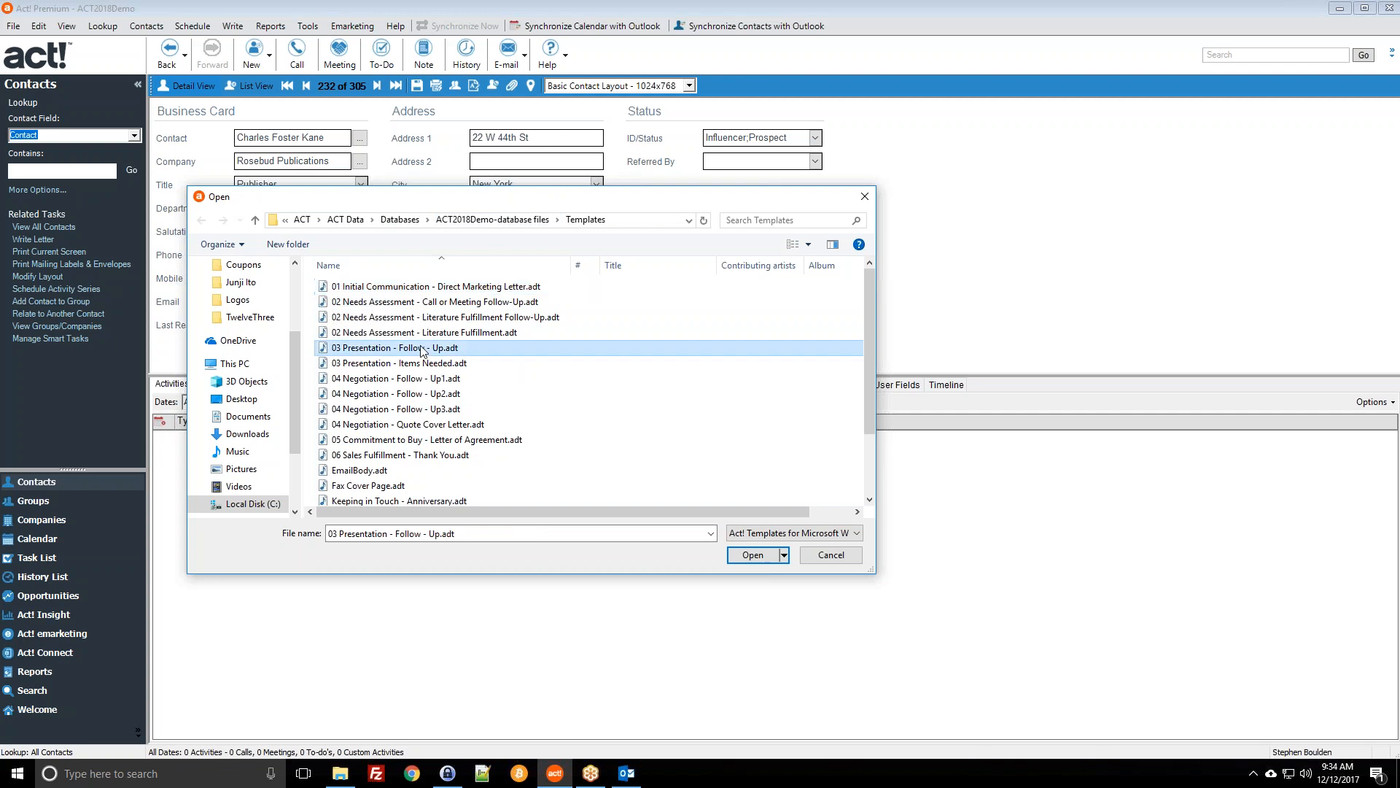
pyautogui.scroll(-2, 427, 364)
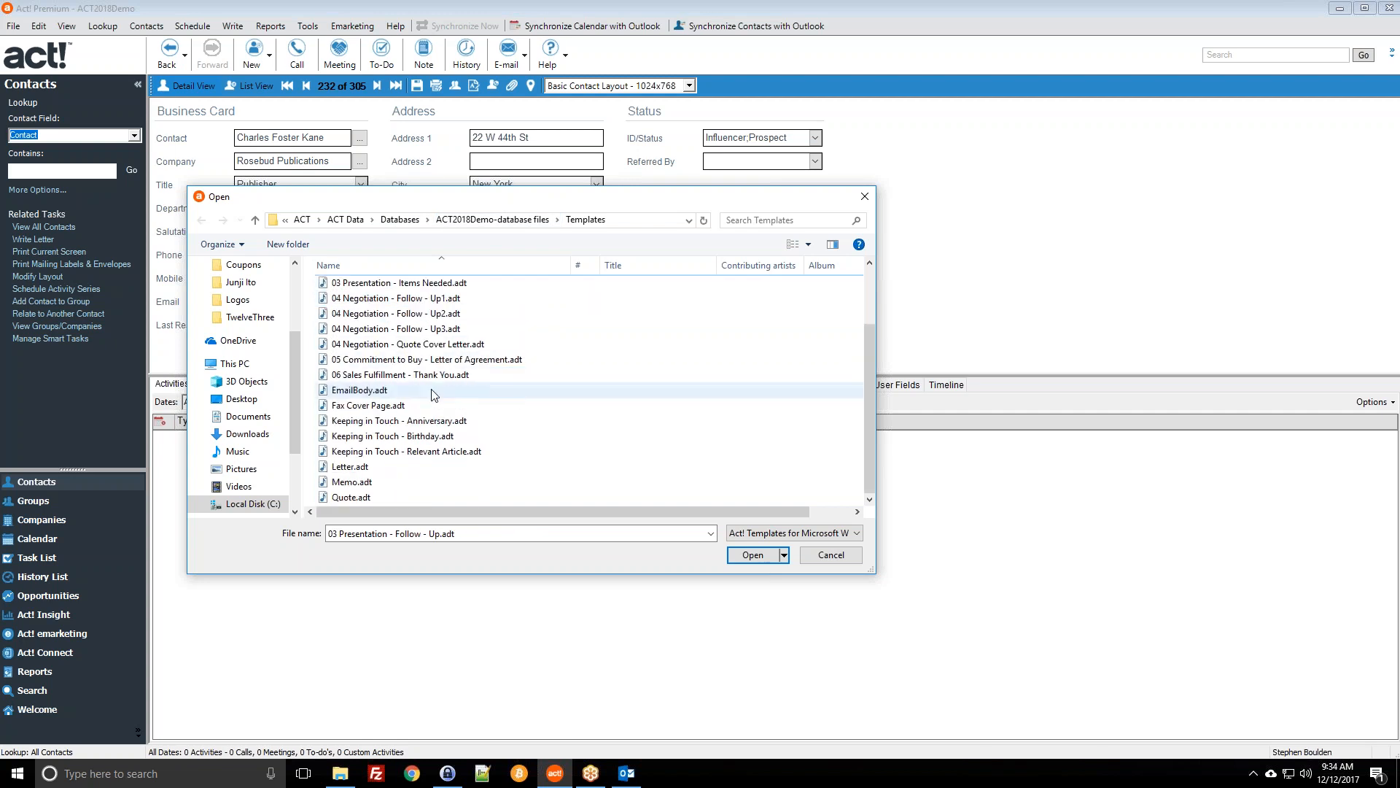
pyautogui.scroll(2, 413, 389)
pyautogui.click(349, 287)
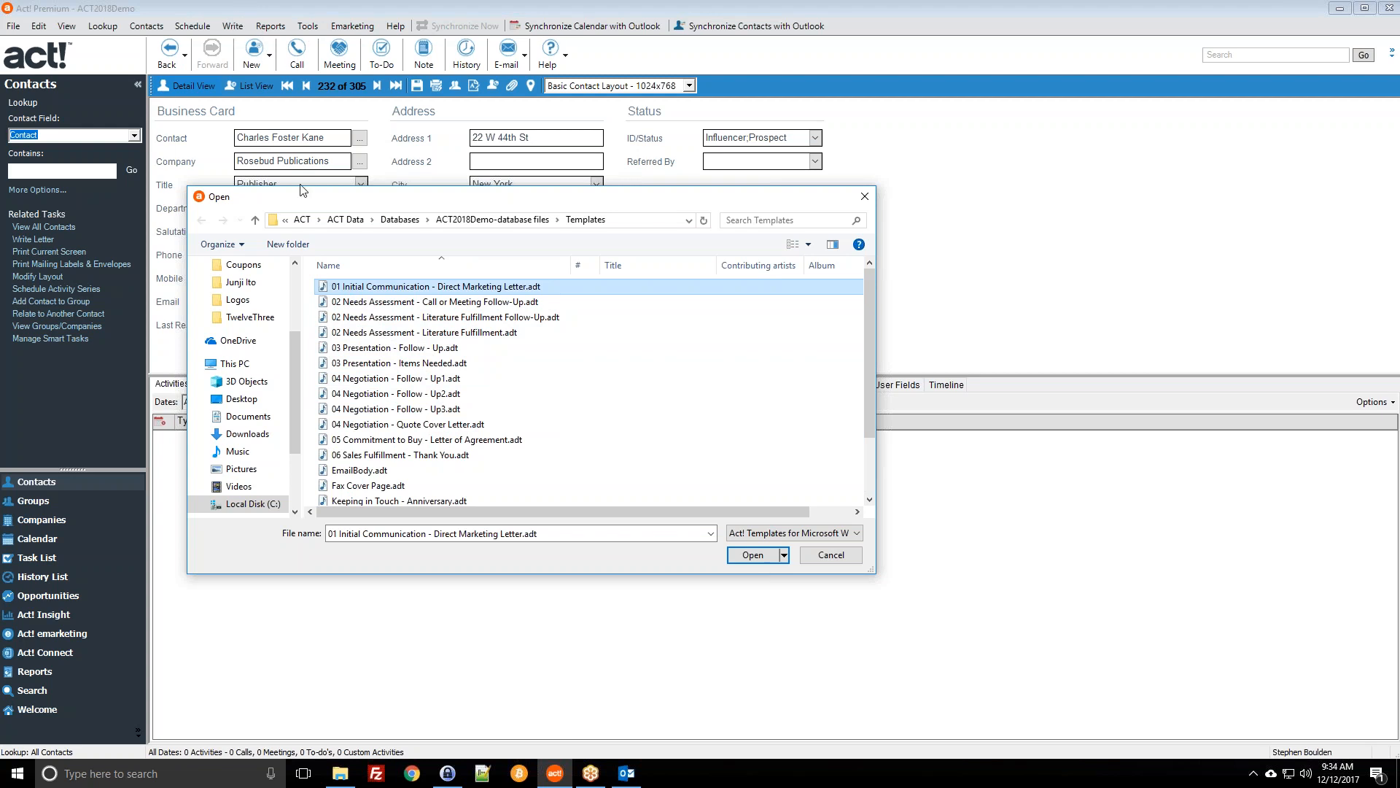
pyautogui.click(398, 393)
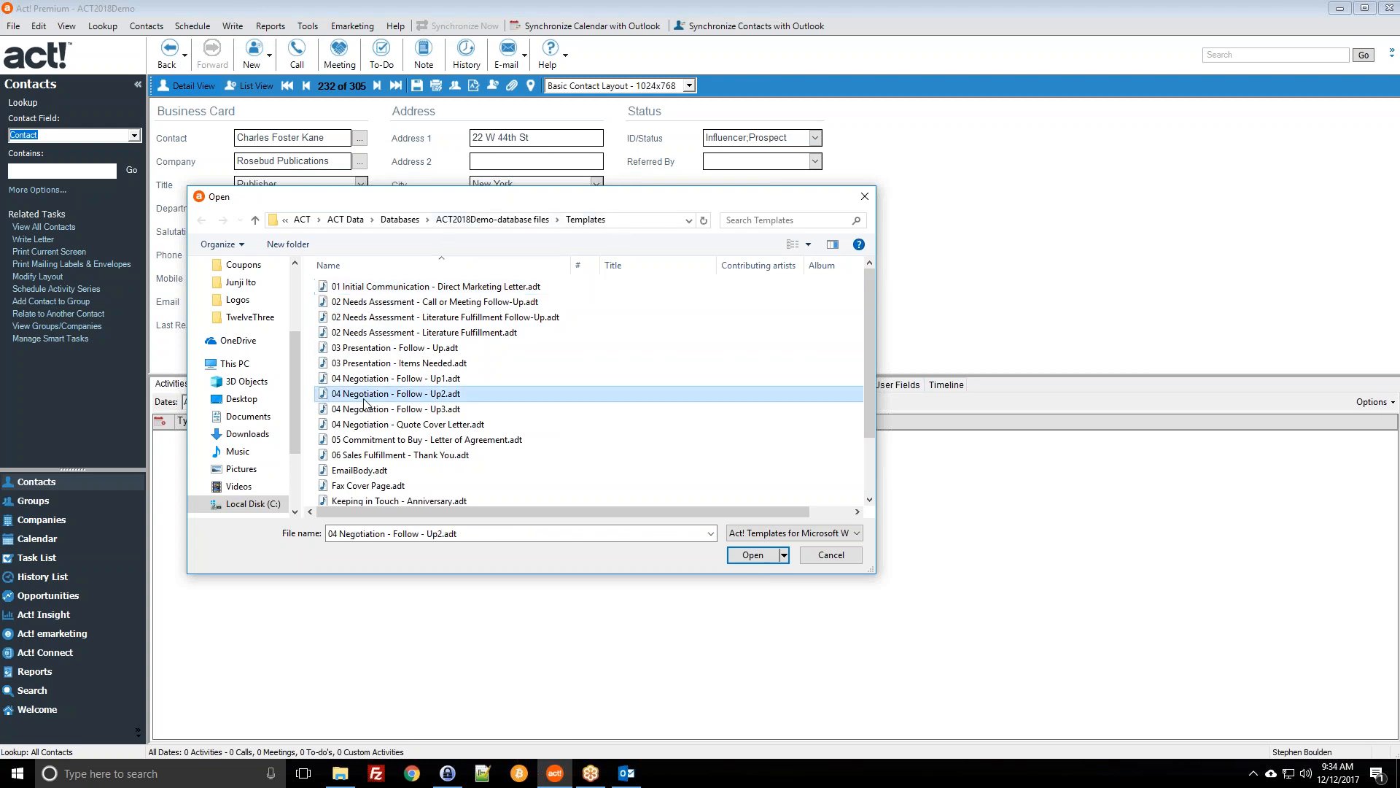
pyautogui.scroll(-2, 411, 430)
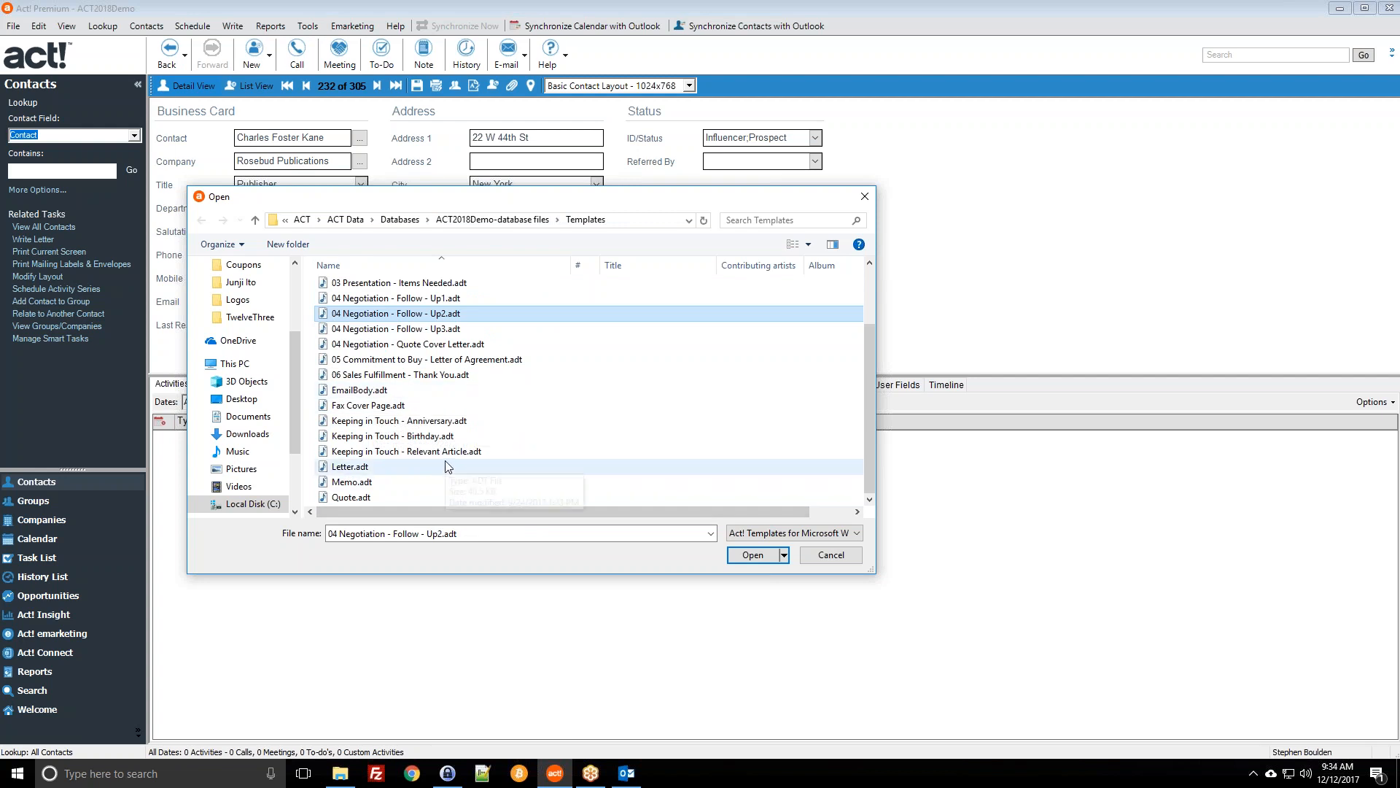
pyautogui.scroll(2, 381, 420)
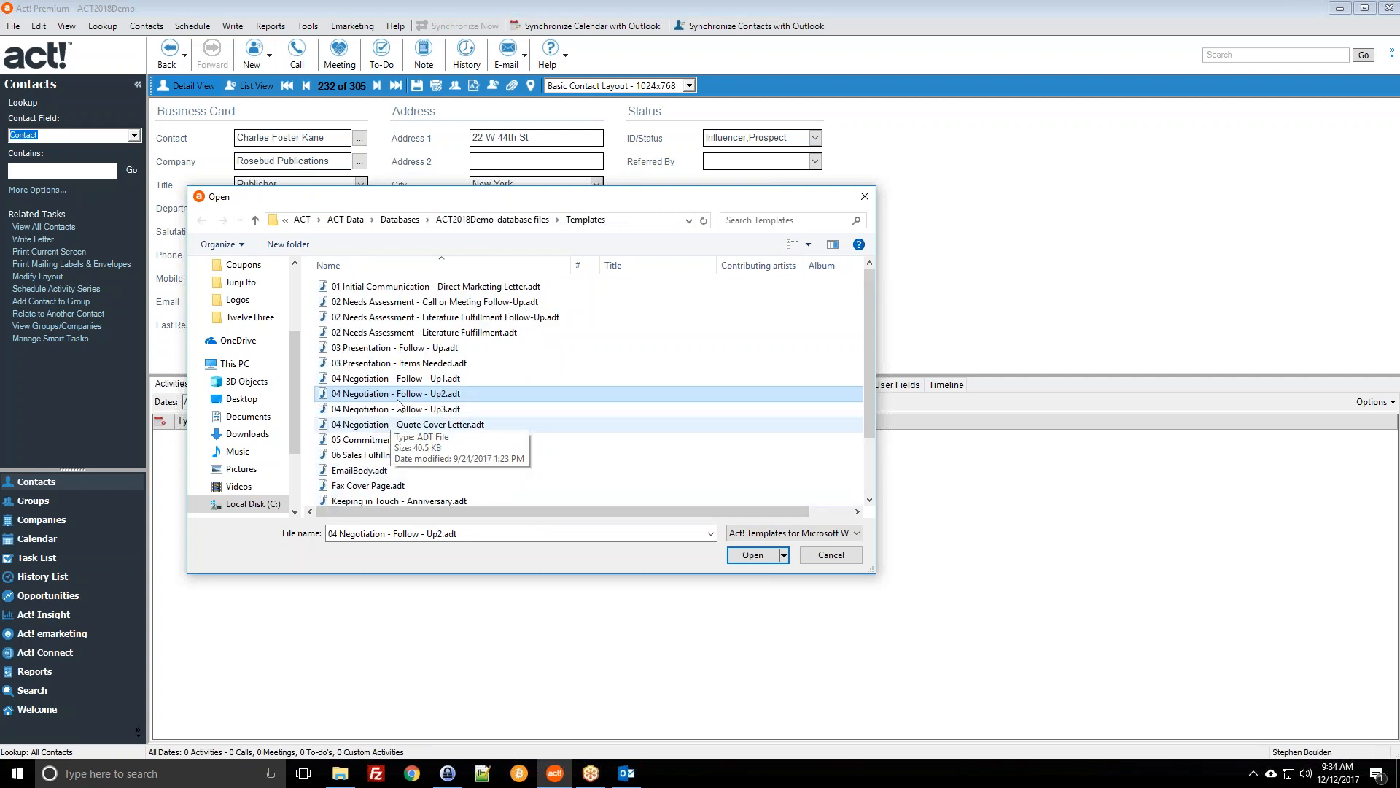
pyautogui.doubleClick(399, 394)
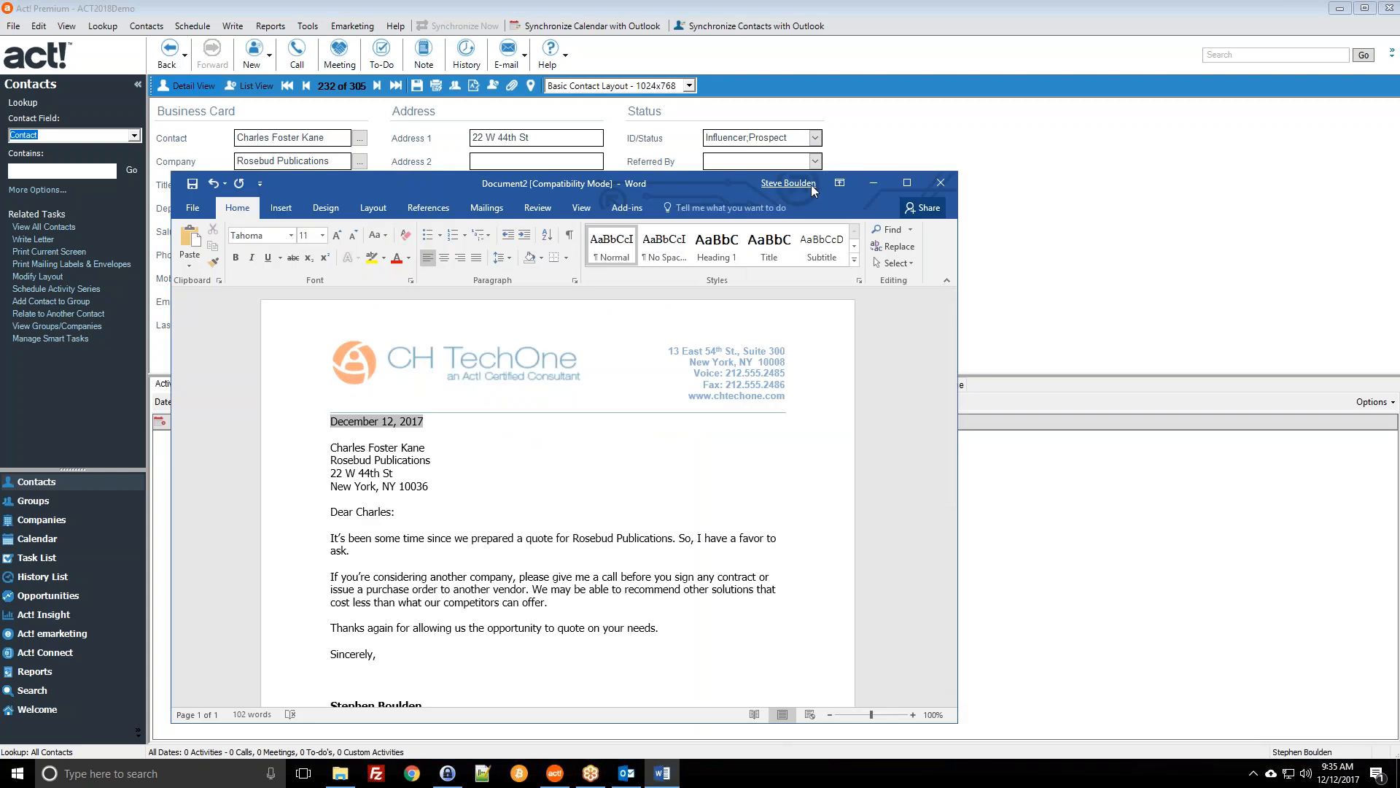
# Step: Maximize Word, inspect the merged name and address lines, then close the letter without saving
pyautogui.click(906, 183)
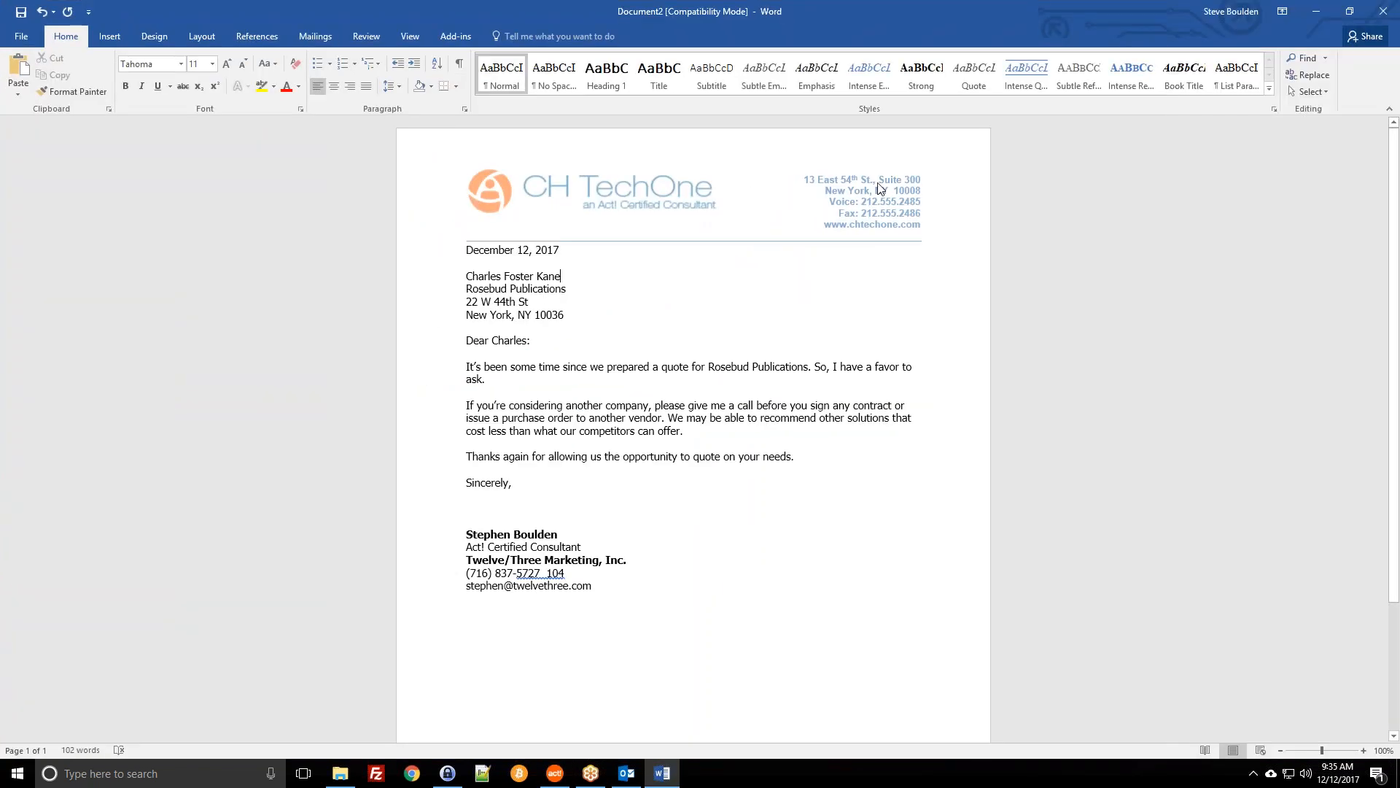
pyautogui.click(559, 276)
pyautogui.moveTo(467, 284); pyautogui.dragTo(504, 277)
pyautogui.click(603, 307)
pyautogui.click(467, 327)
pyautogui.click(1384, 10)
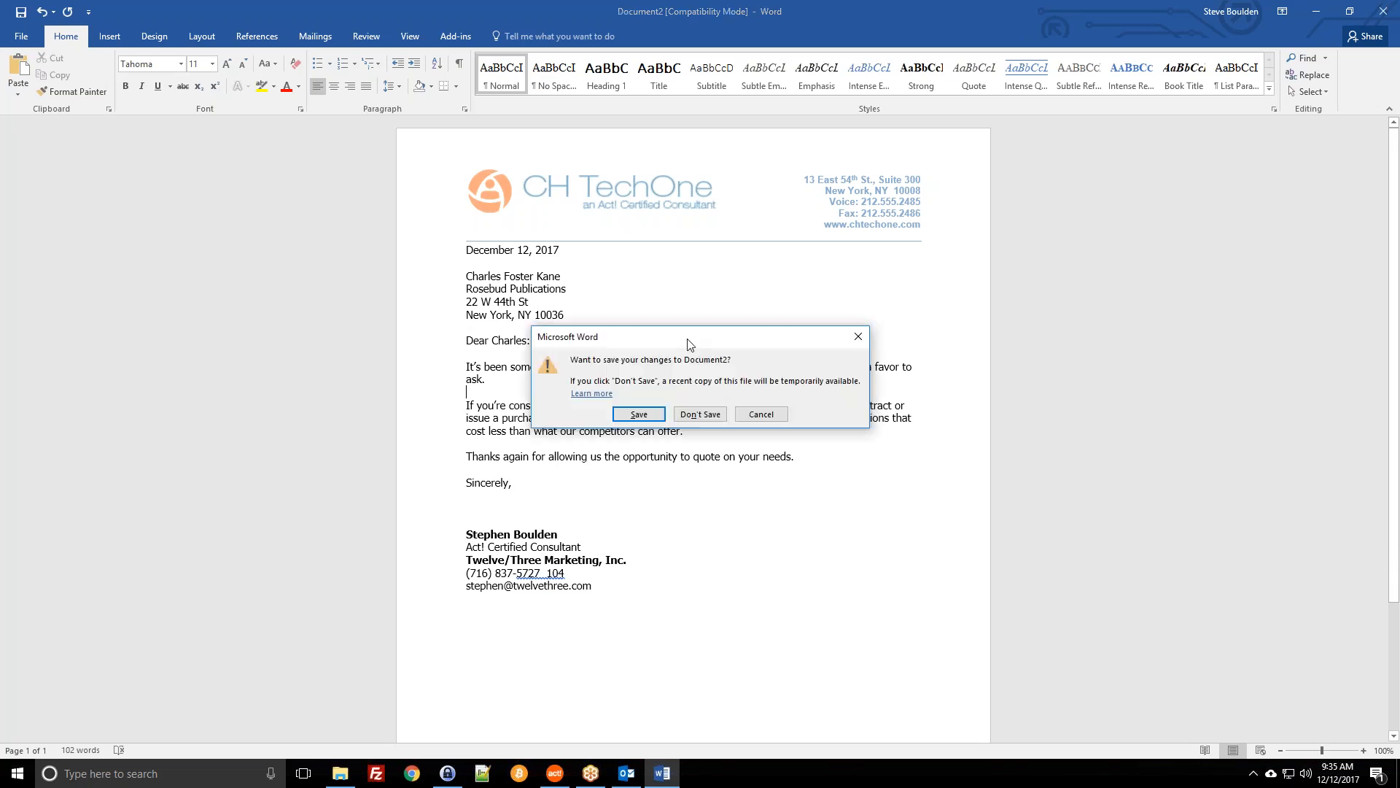
pyautogui.click(700, 415)
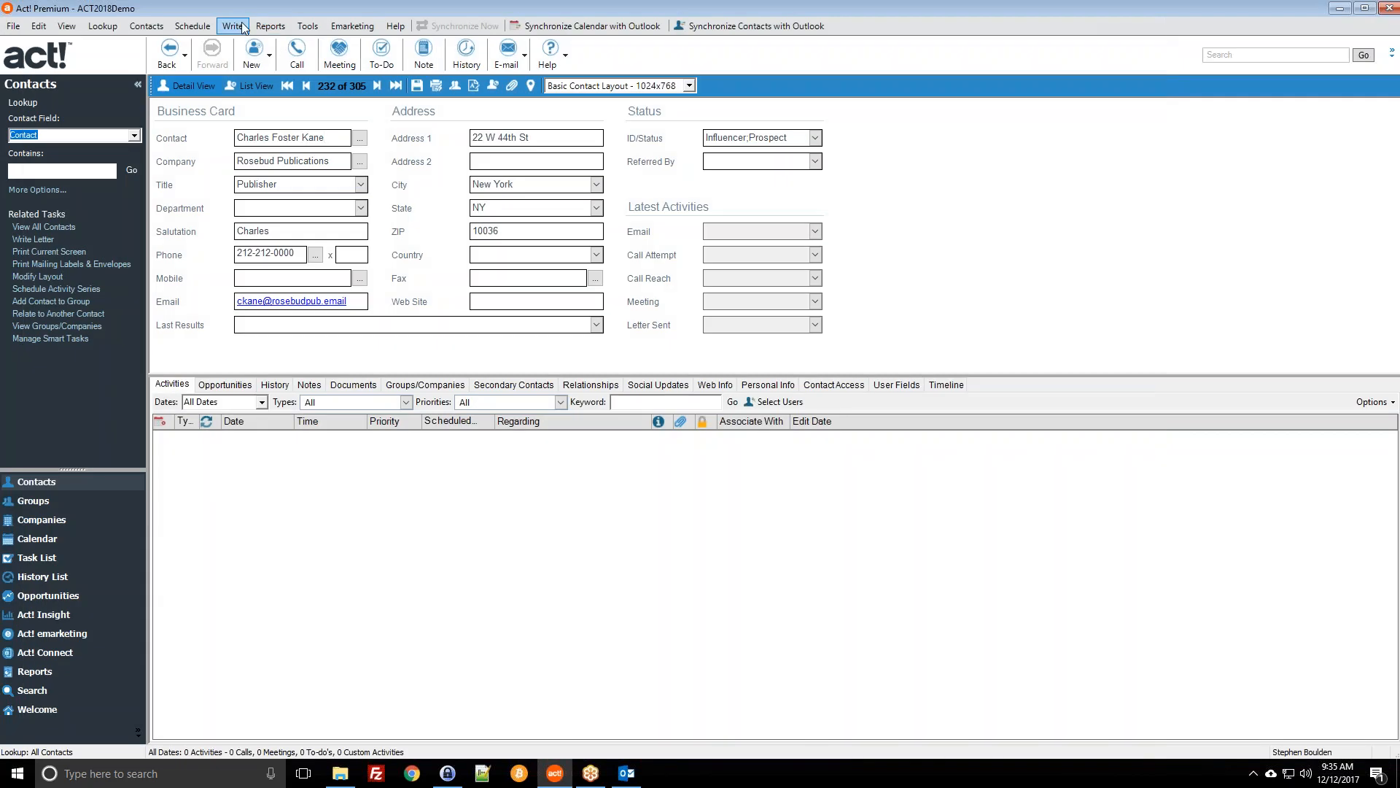
# Step: Merge the 04 Negotiation - Follow - Up3 template with the contact into a new Outlook e-mail
pyautogui.click(232, 27)
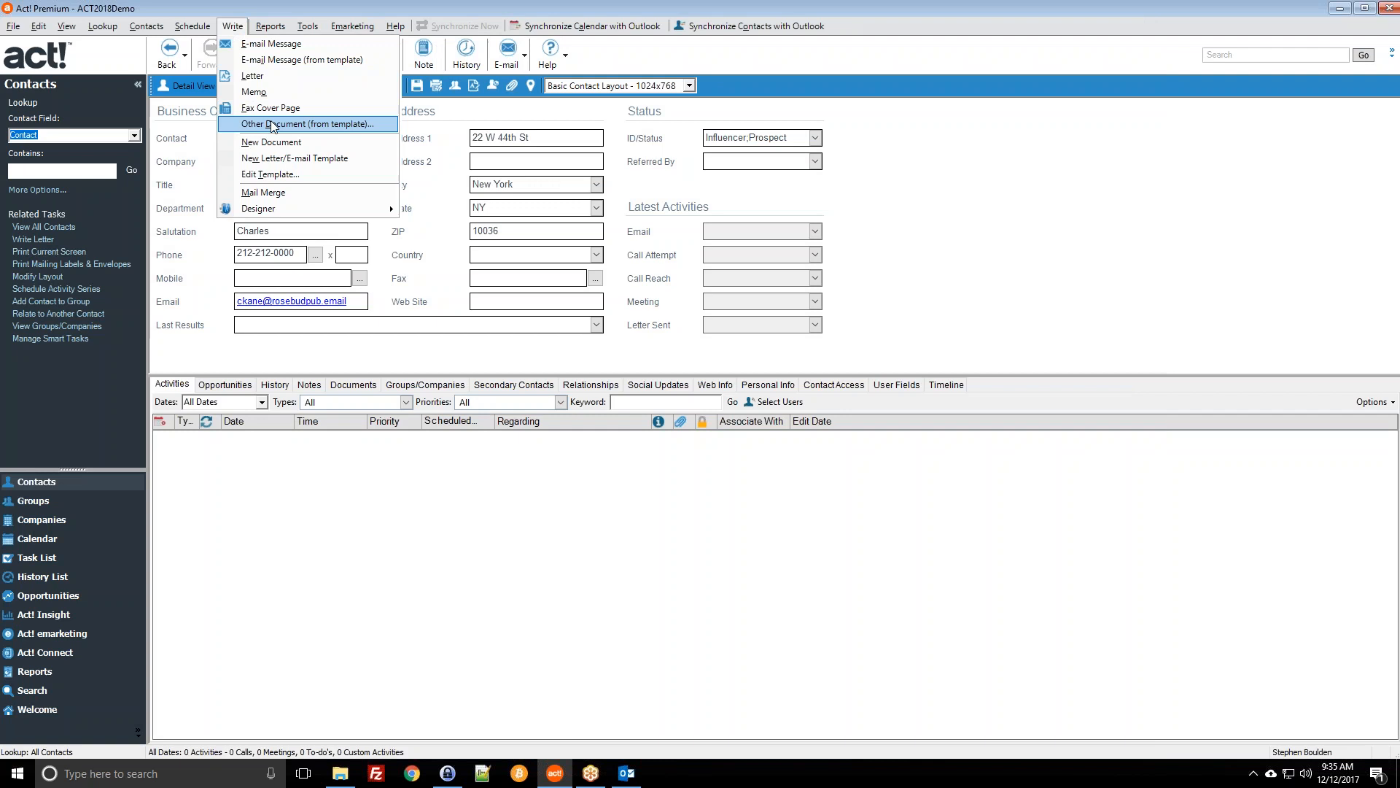
pyautogui.click(285, 64)
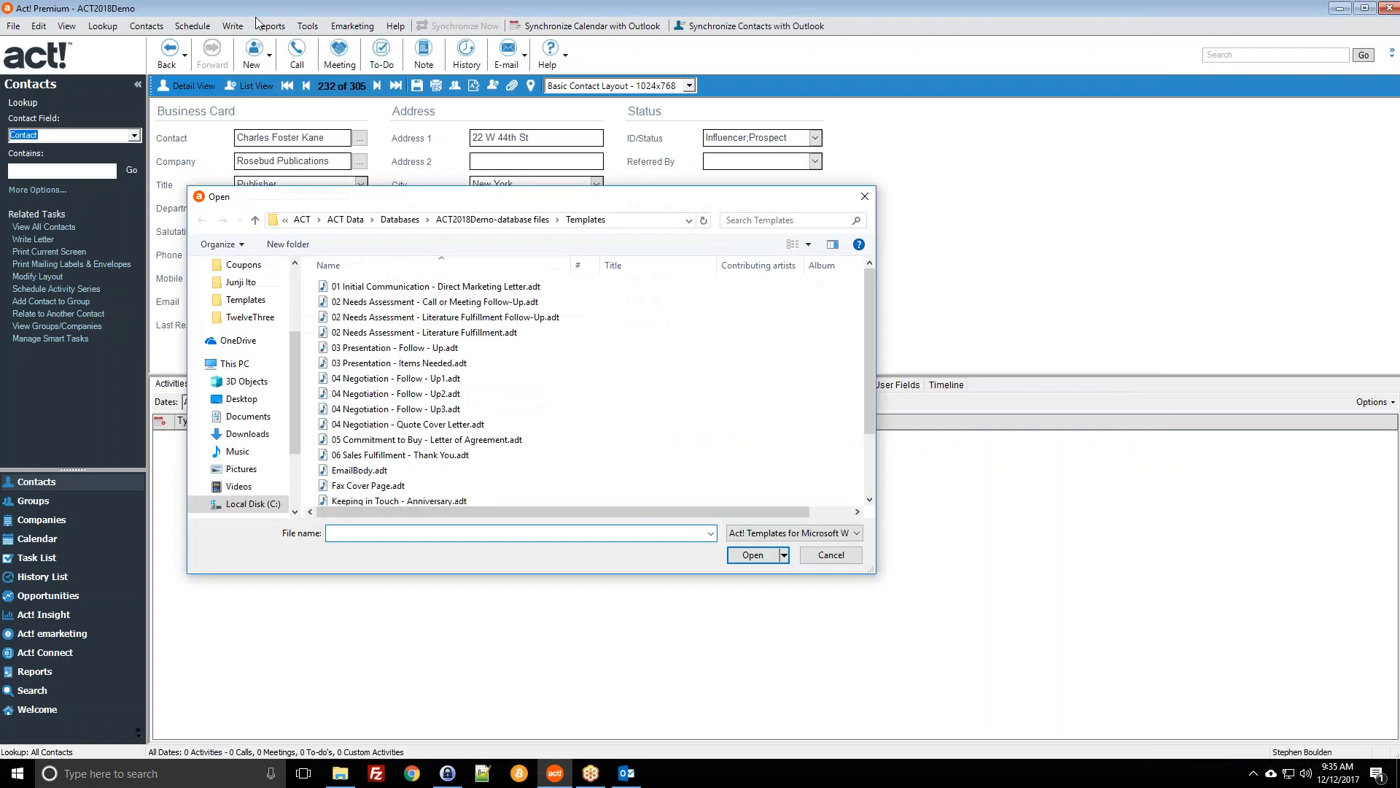
pyautogui.doubleClick(411, 412)
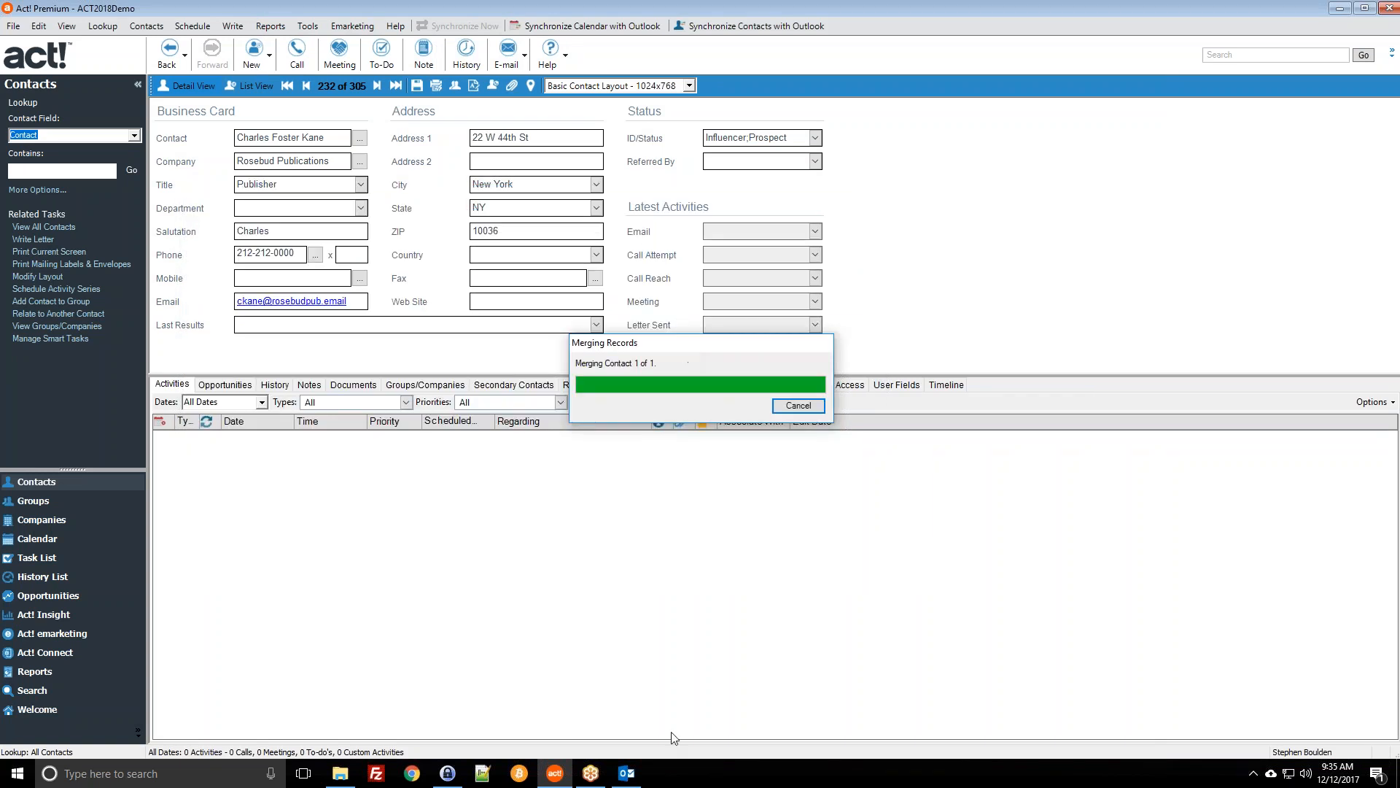
pyautogui.moveTo(636, 775)
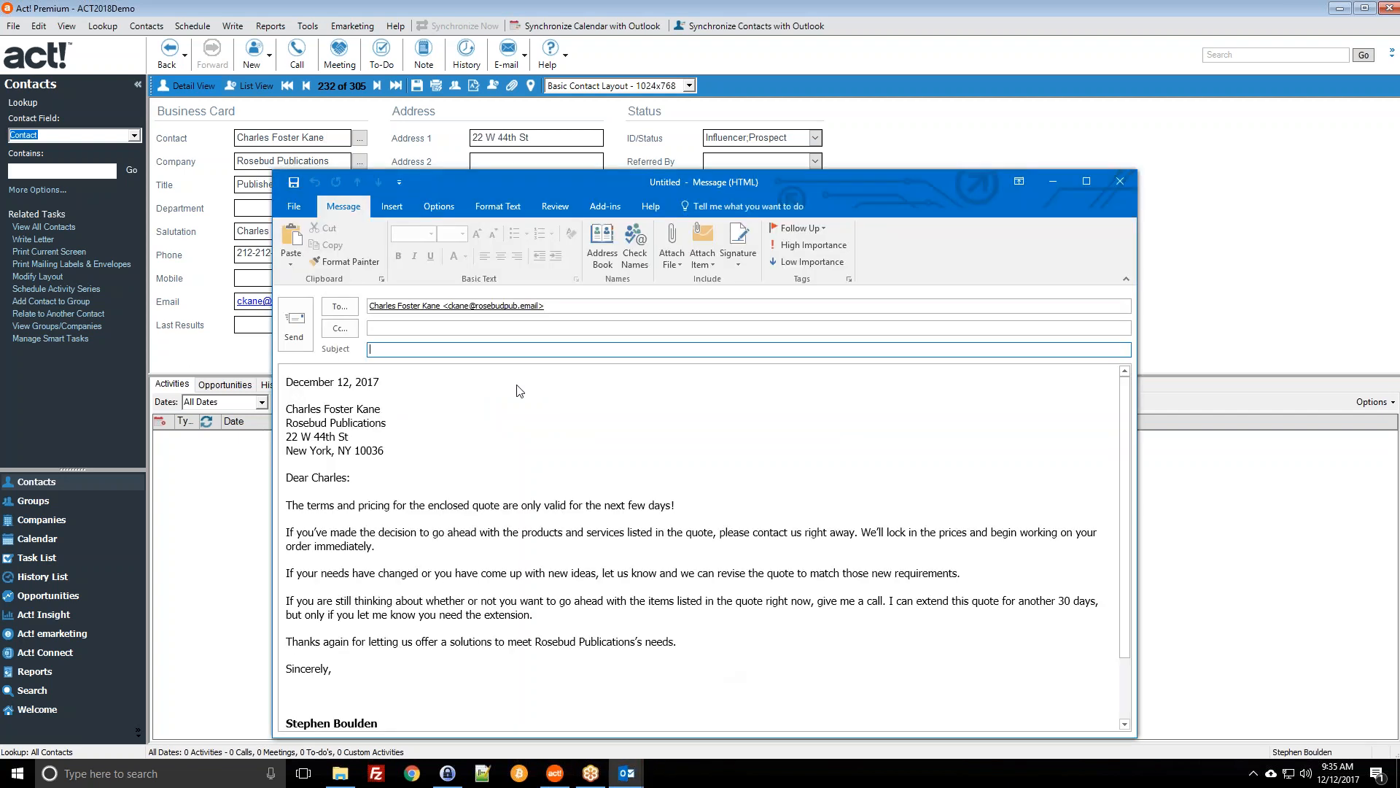
# Step: Review the e-mail's recipient address and four body paragraphs, then close it and answer the save prompt
pyautogui.click(485, 395)
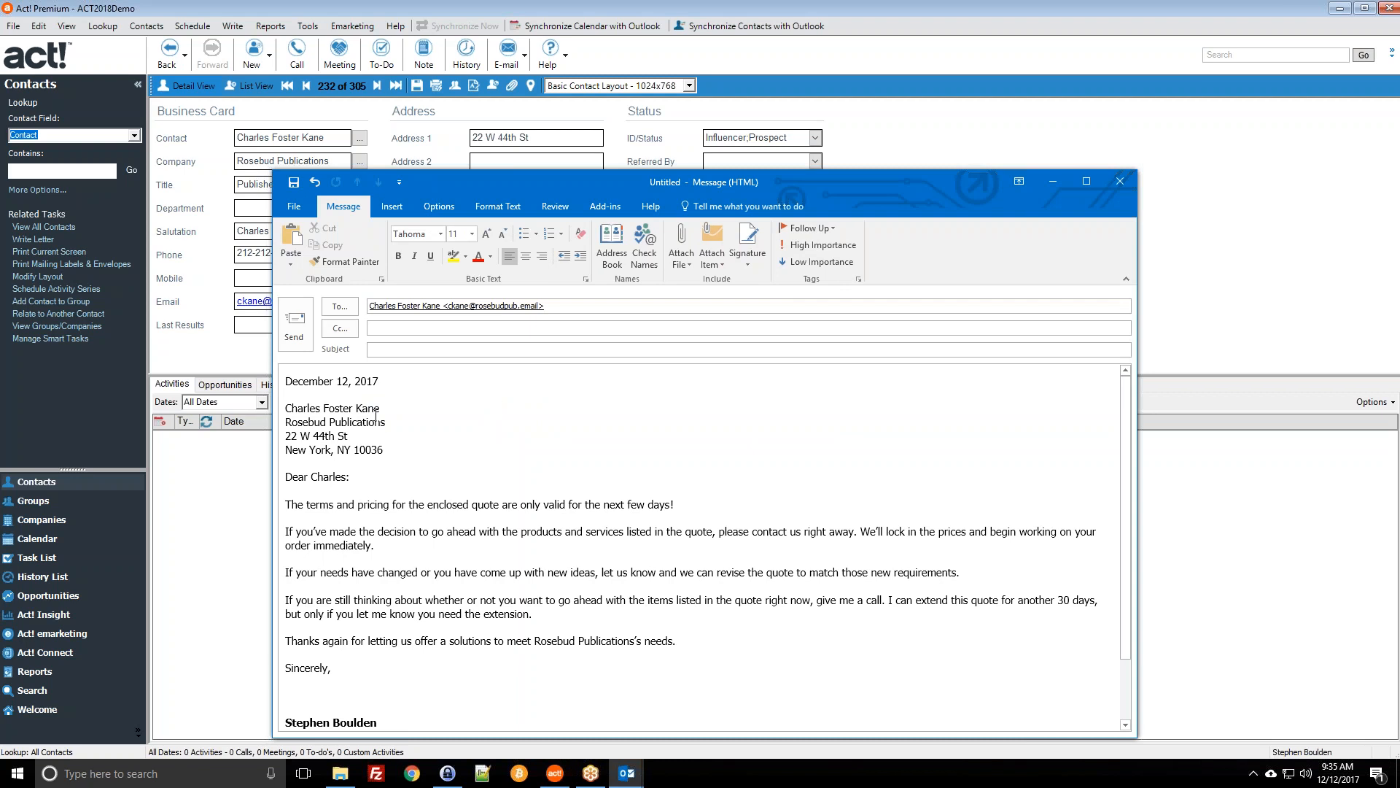
pyautogui.moveTo(528, 182); pyautogui.dragTo(421, 24)
pyautogui.moveTo(188, 268); pyautogui.dragTo(300, 297)
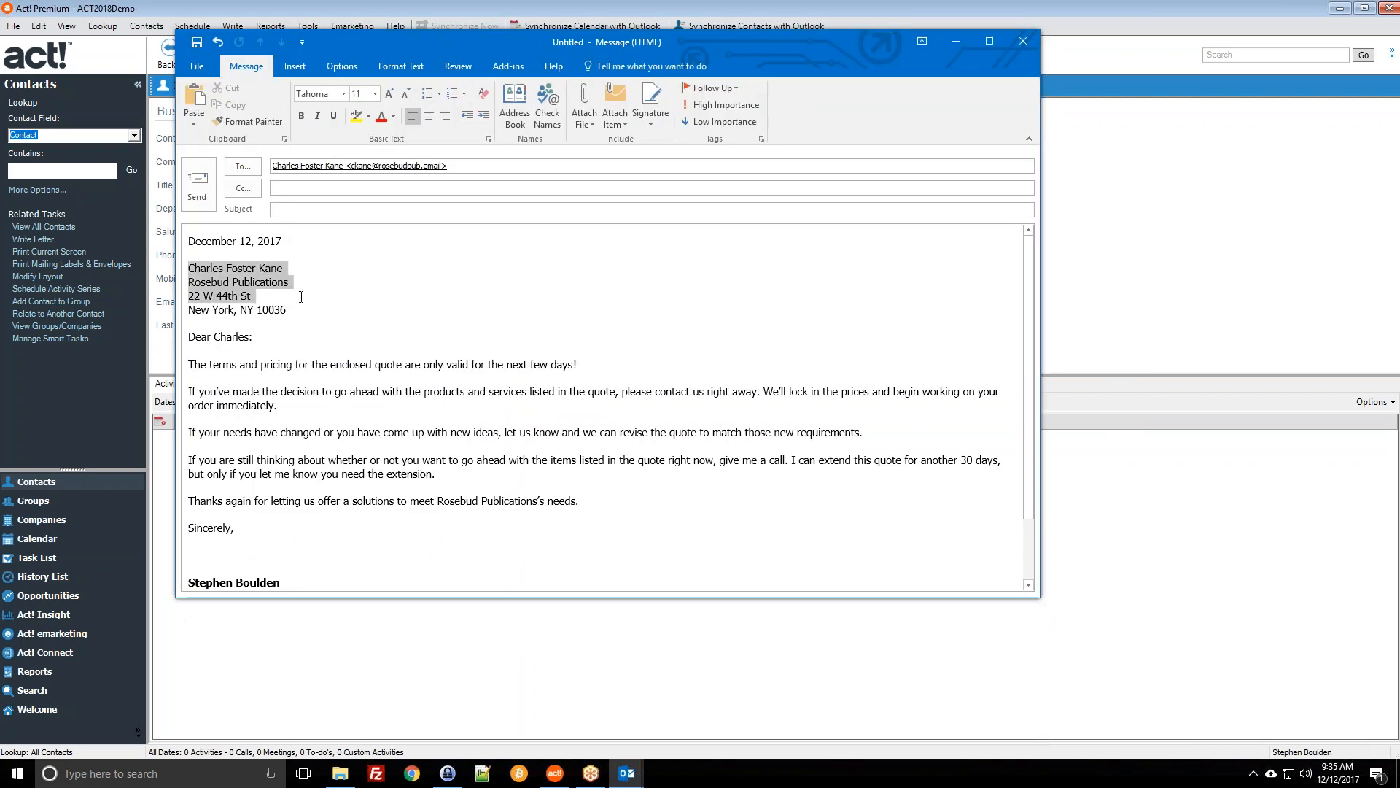
pyautogui.click(318, 309)
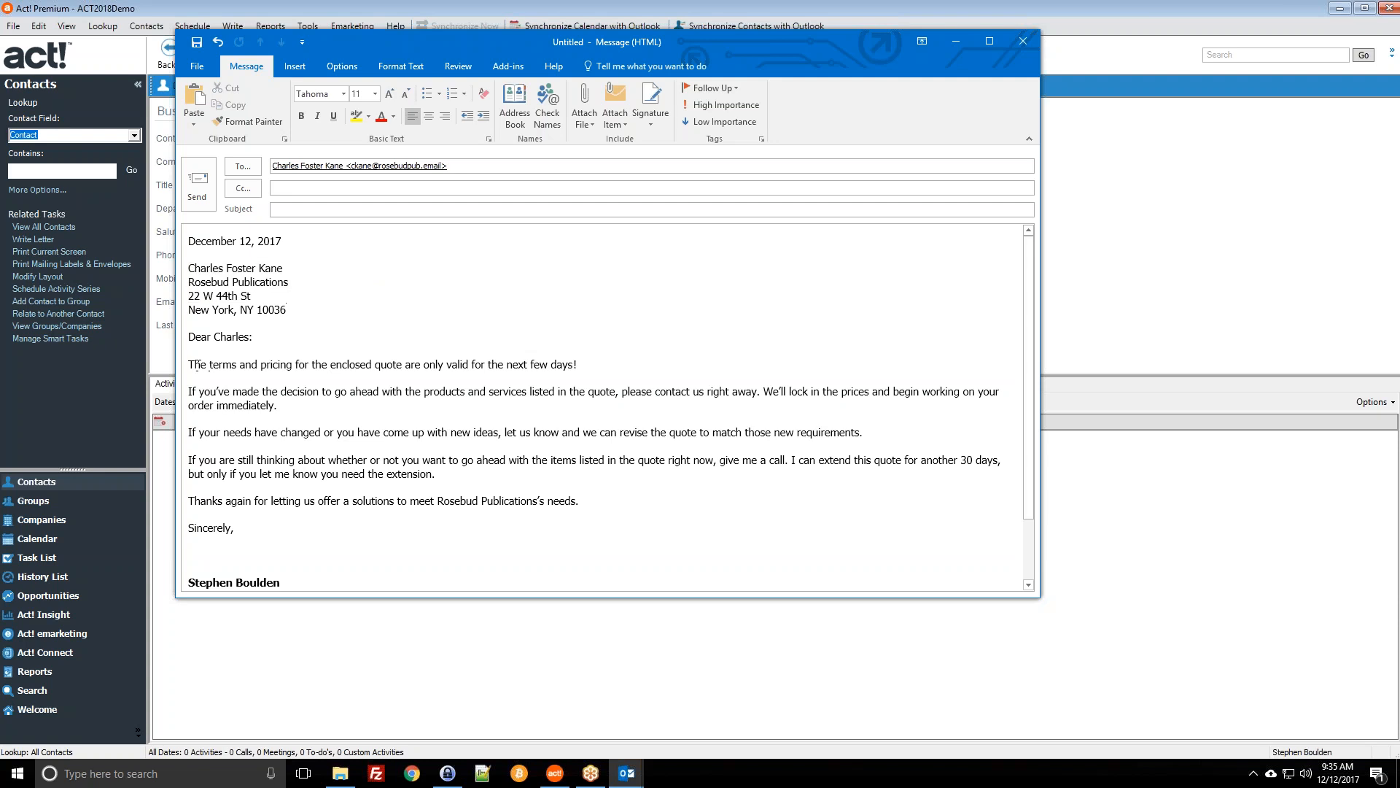
pyautogui.moveTo(193, 366); pyautogui.dragTo(698, 479)
pyautogui.click(698, 479)
pyautogui.click(1027, 50)
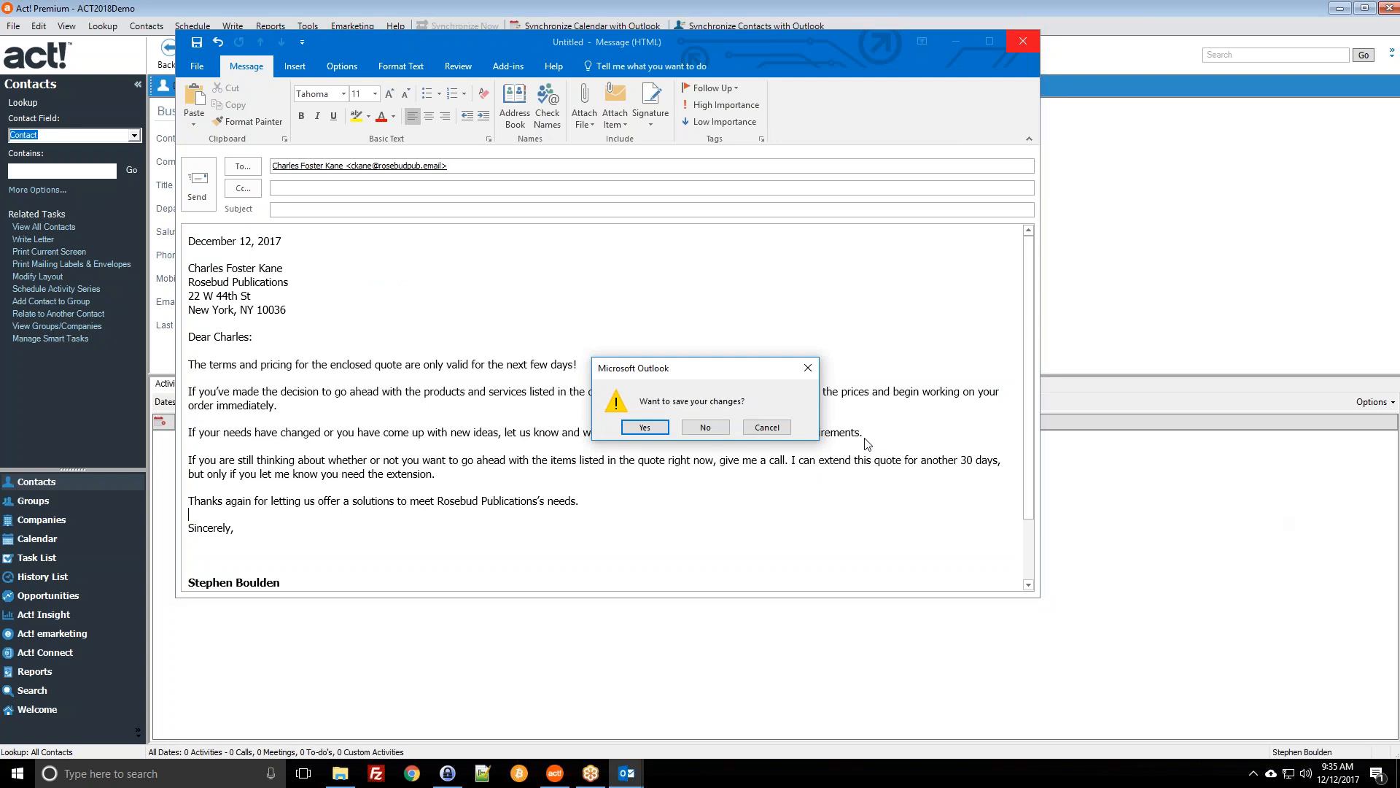
pyautogui.click(705, 427)
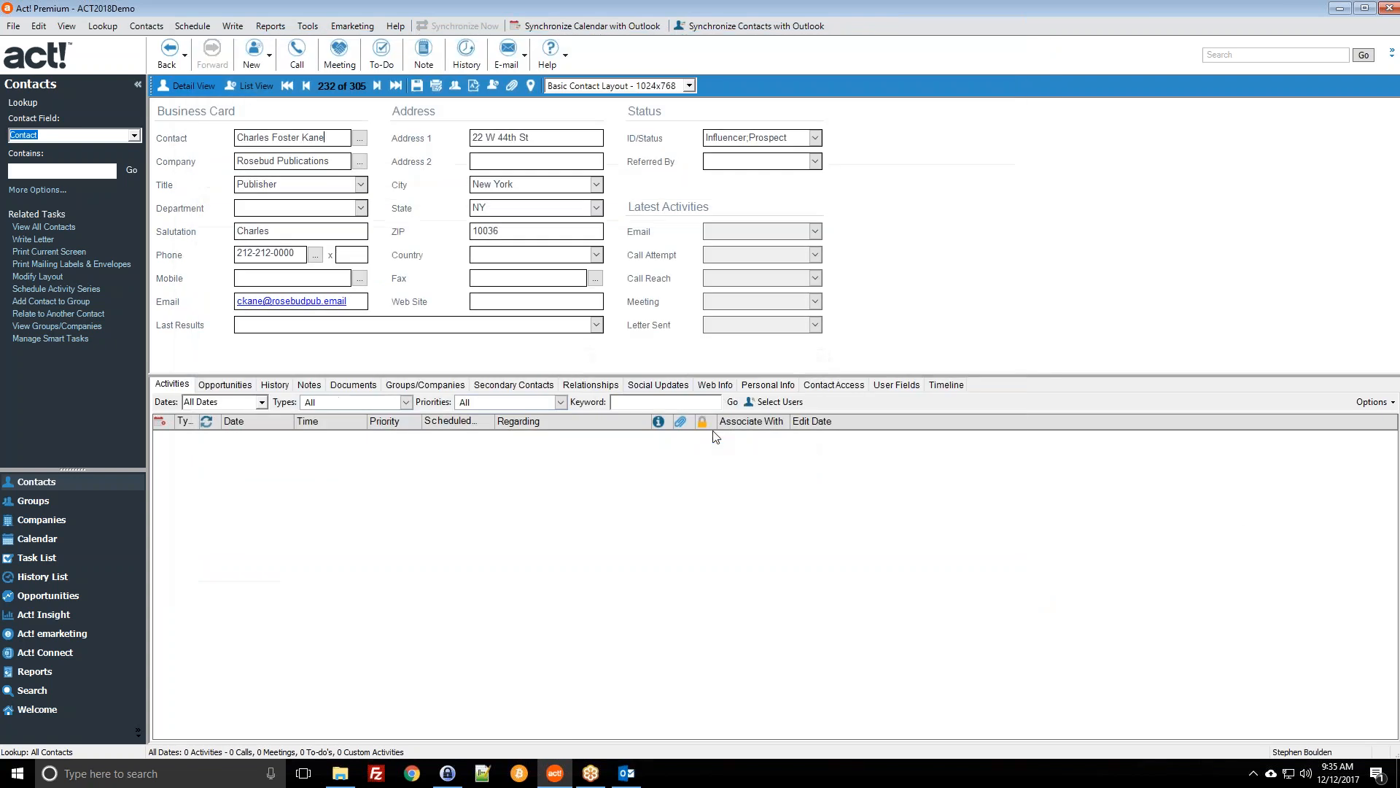
# Step: Create a new blank Word document, Document2, for the contact and bring it forward
pyautogui.click(233, 26)
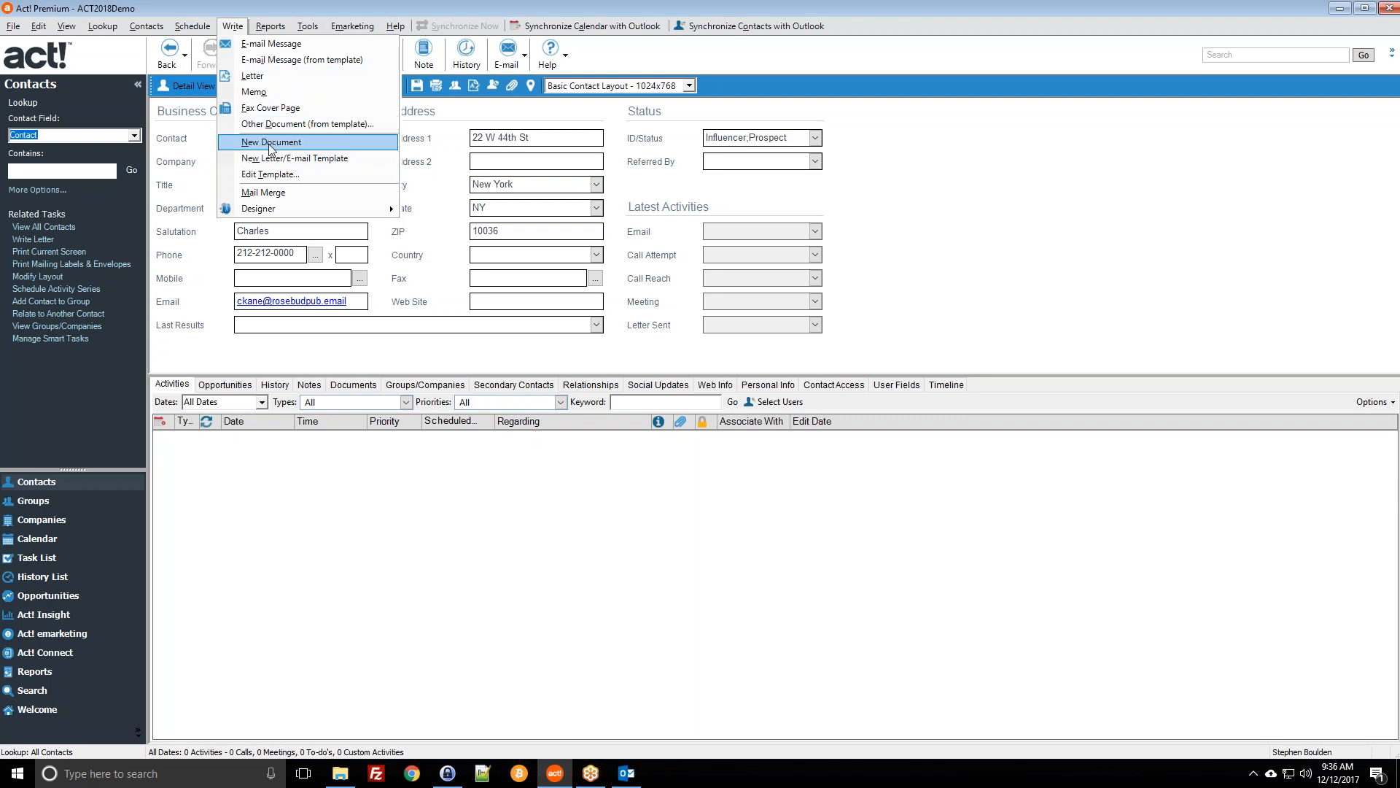
pyautogui.click(272, 146)
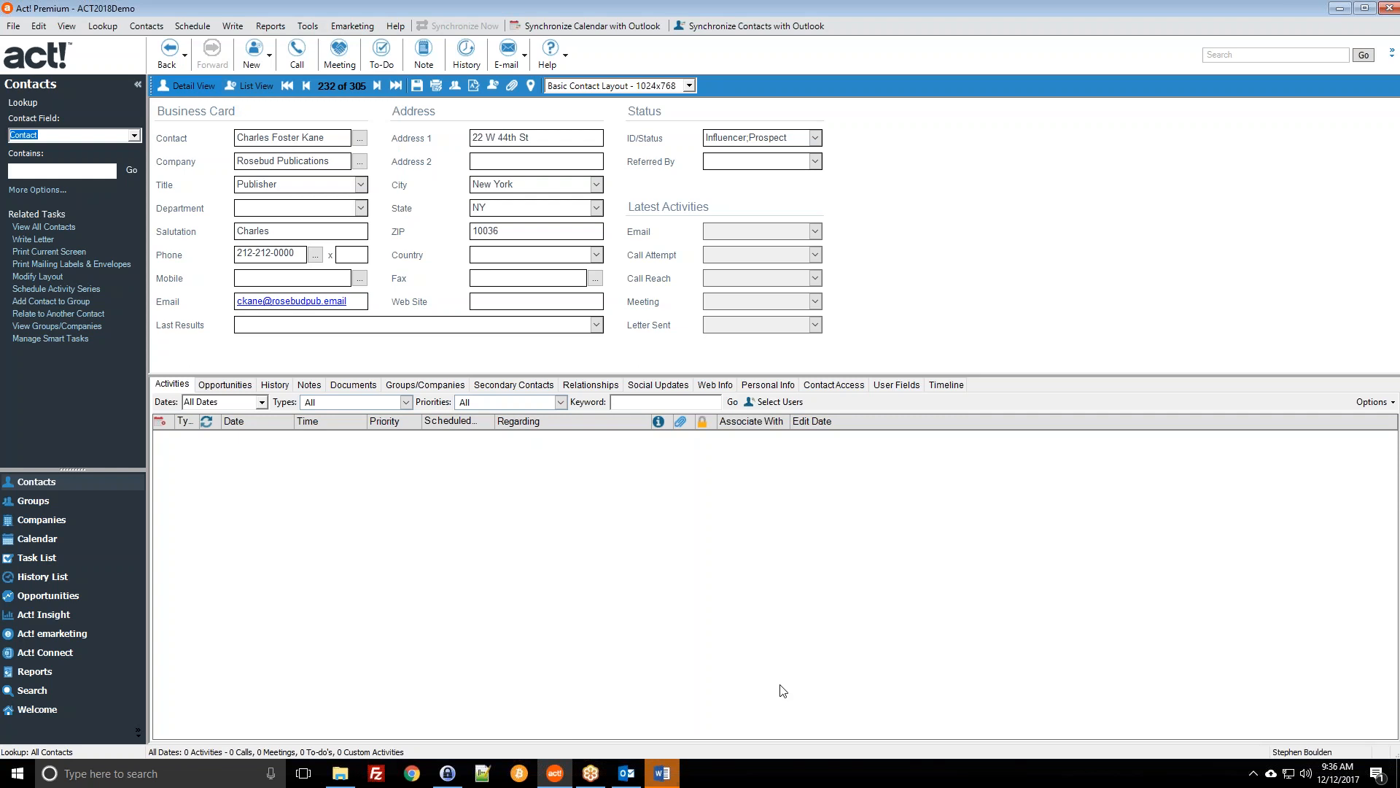
pyautogui.click(675, 777)
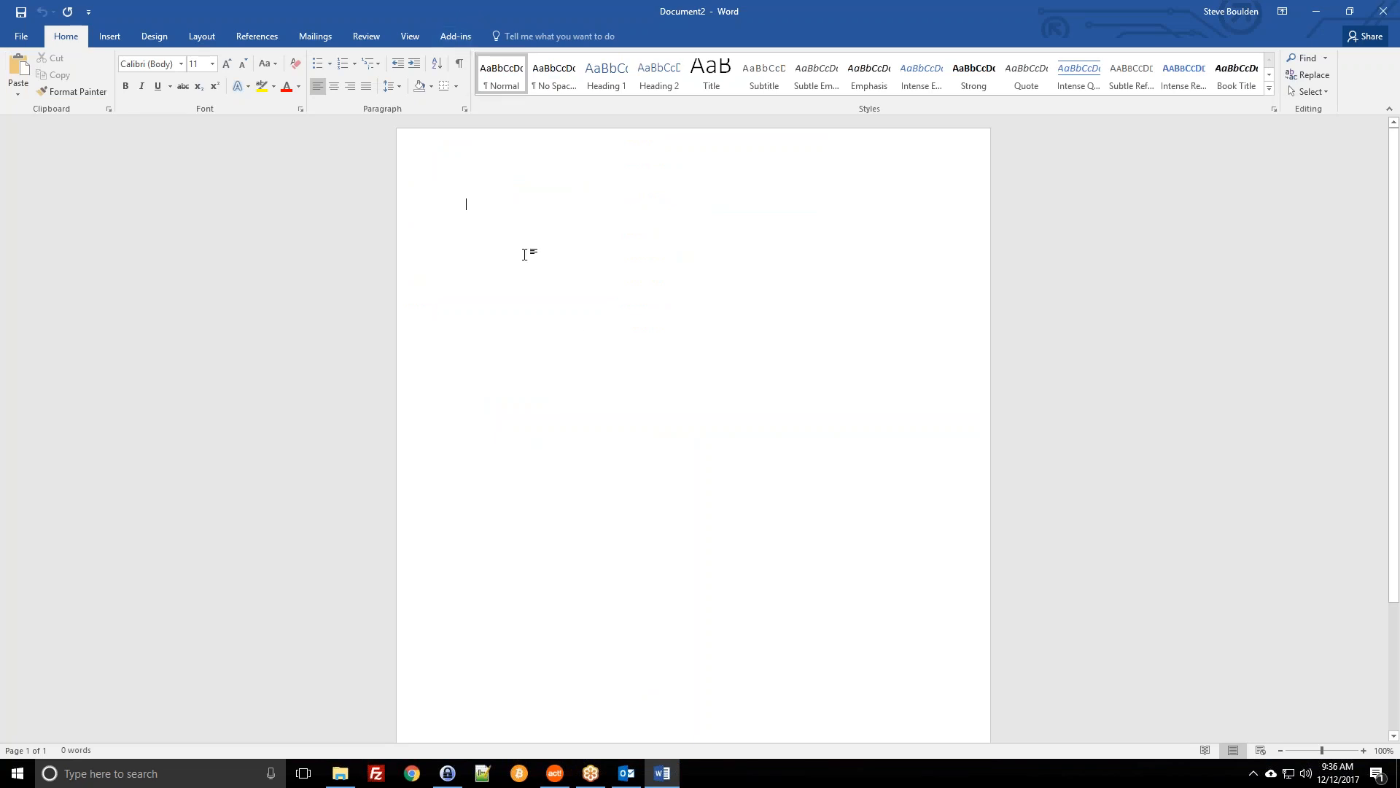
# Step: Type 'Dear', try Act!'s Show Field List, dismiss the not-a-template warning, and discard the document
pyautogui.write('Dear')
pyautogui.click(454, 35)
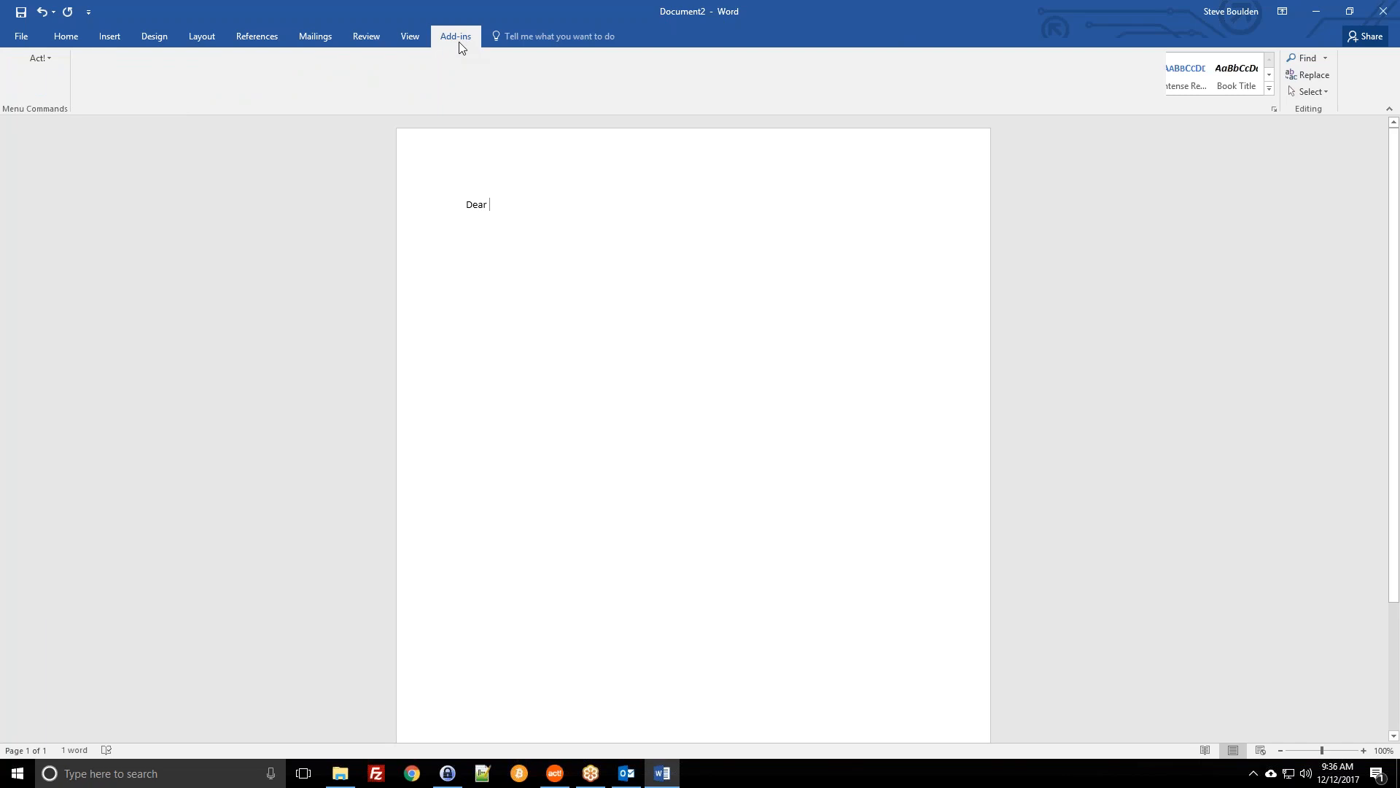
pyautogui.click(42, 56)
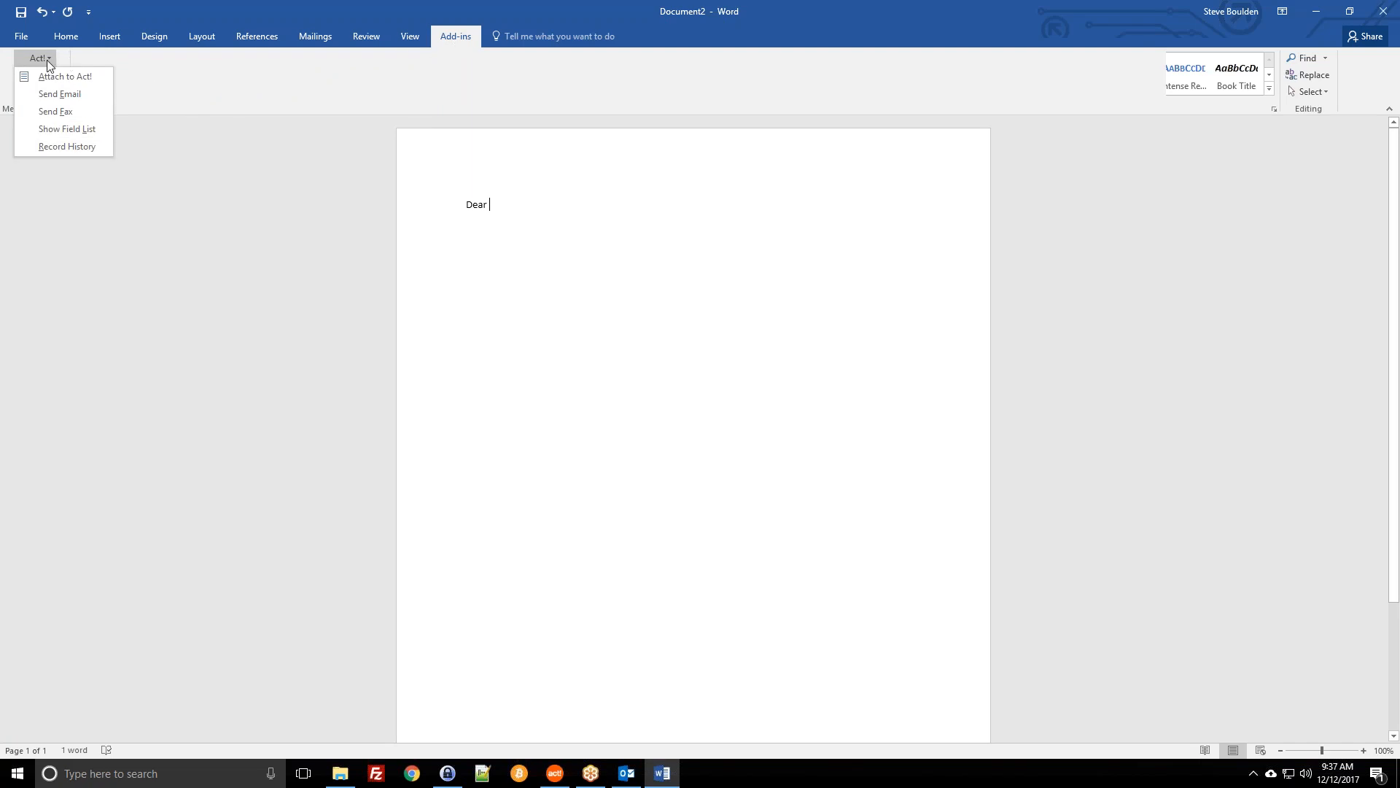
pyautogui.click(65, 134)
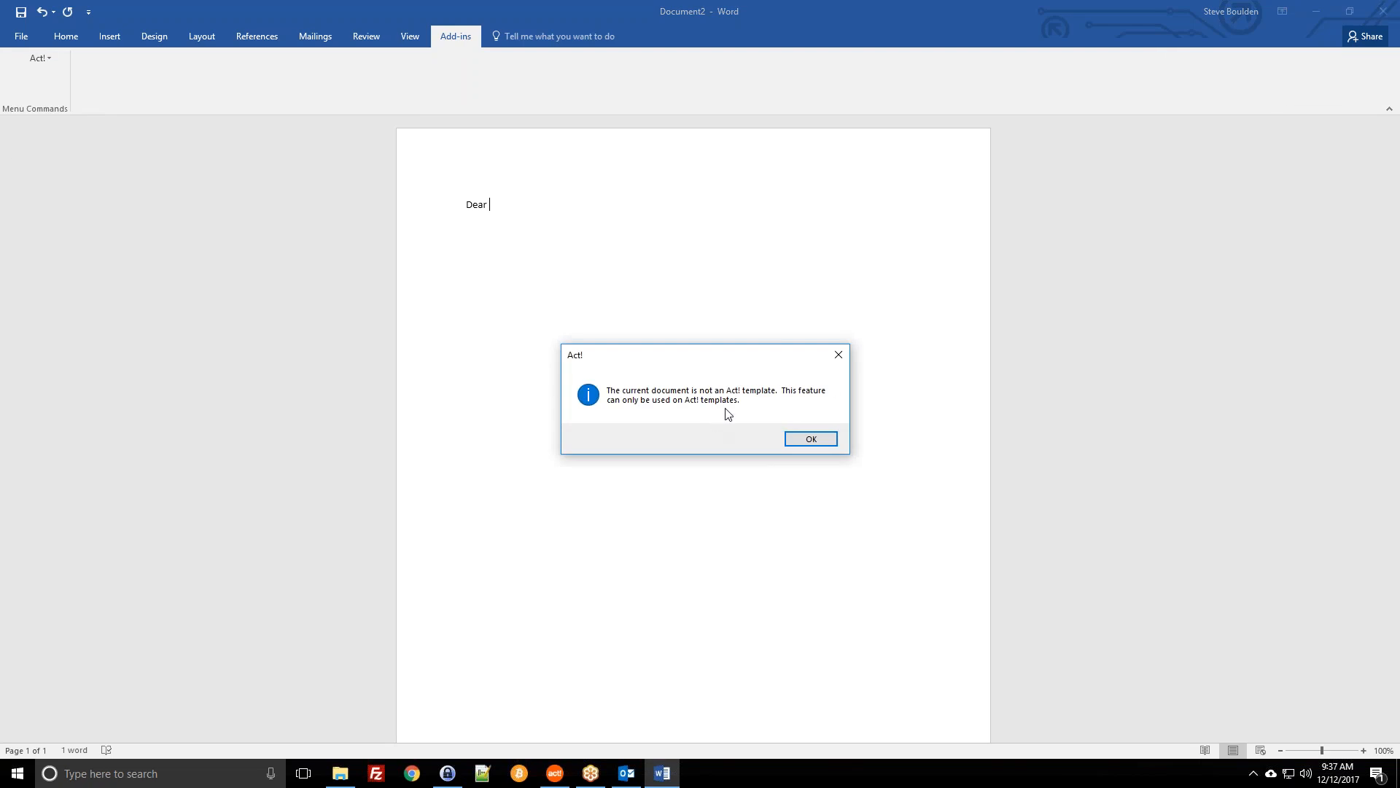
pyautogui.click(808, 438)
pyautogui.click(698, 418)
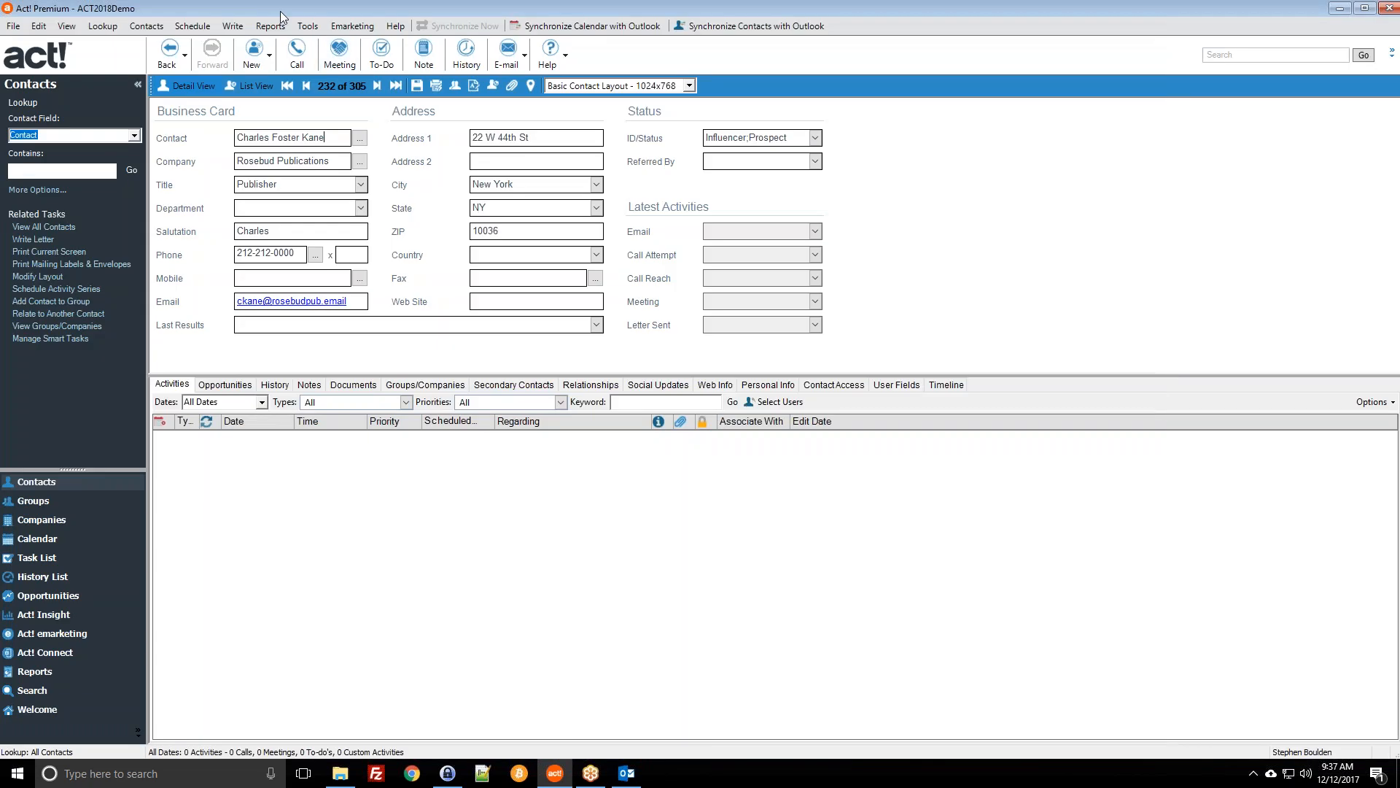
# Step: Open the 04 Negotiation - Follow - Up3.adt template for editing via Edit Template
pyautogui.click(235, 26)
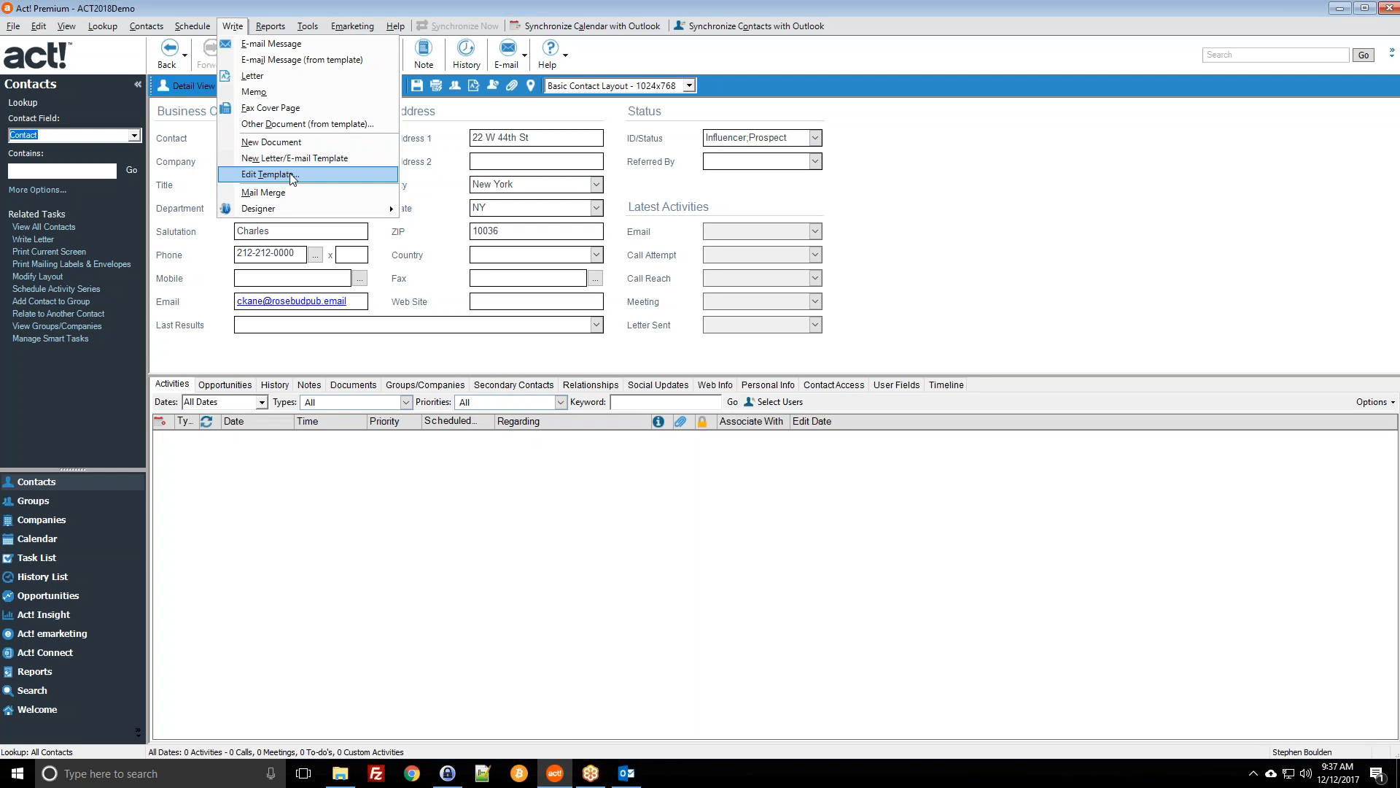
pyautogui.moveTo(192, 26)
pyautogui.click(271, 175)
pyautogui.click(471, 409)
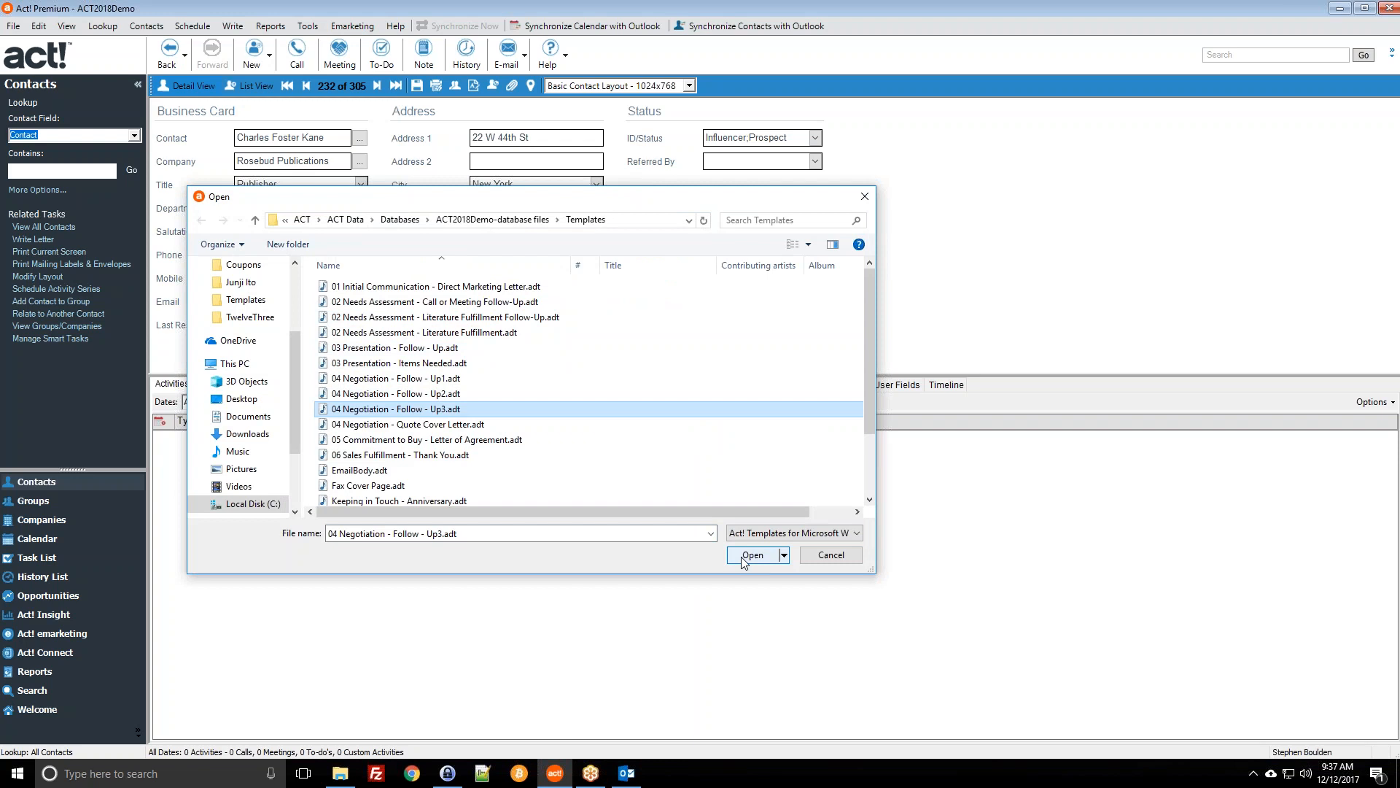
pyautogui.scroll(-2, 399, 398)
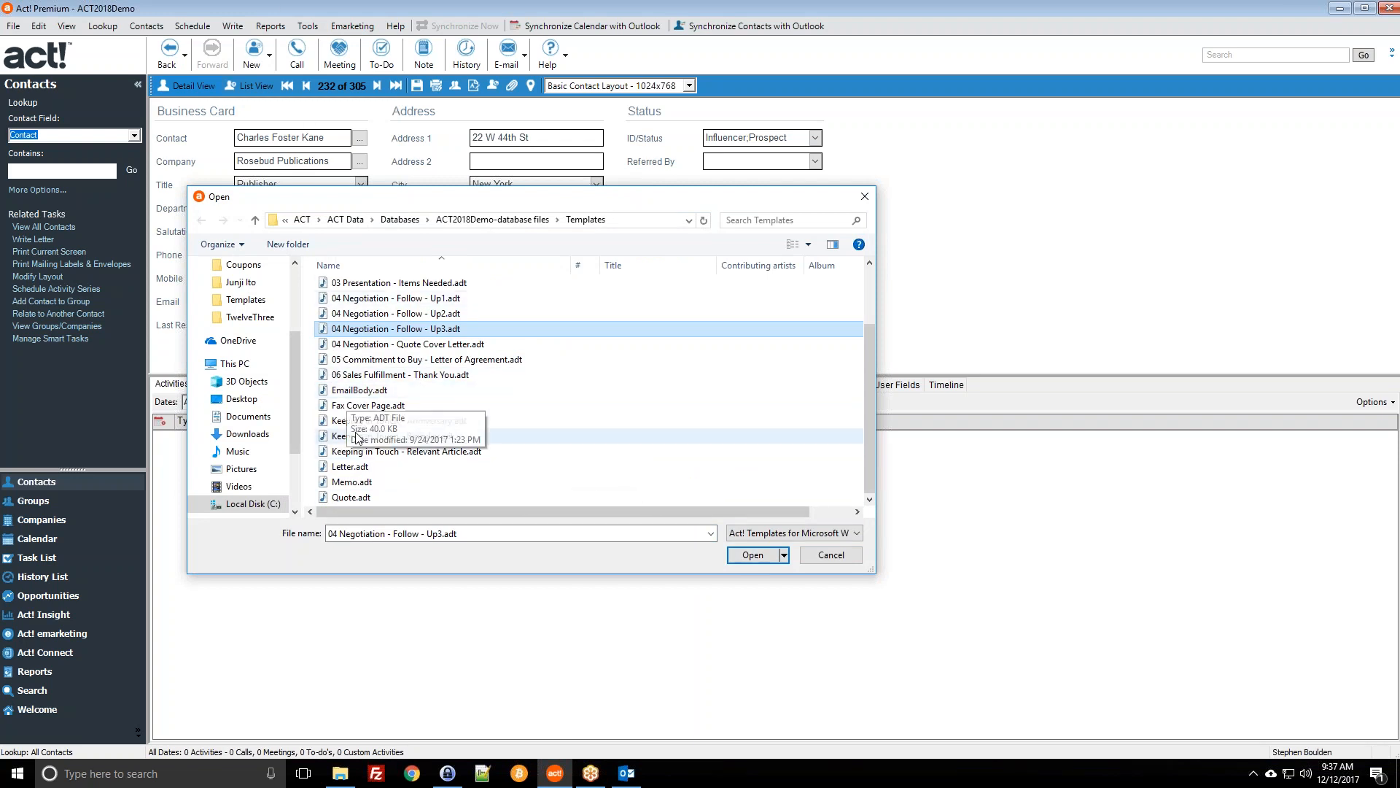
pyautogui.click(751, 556)
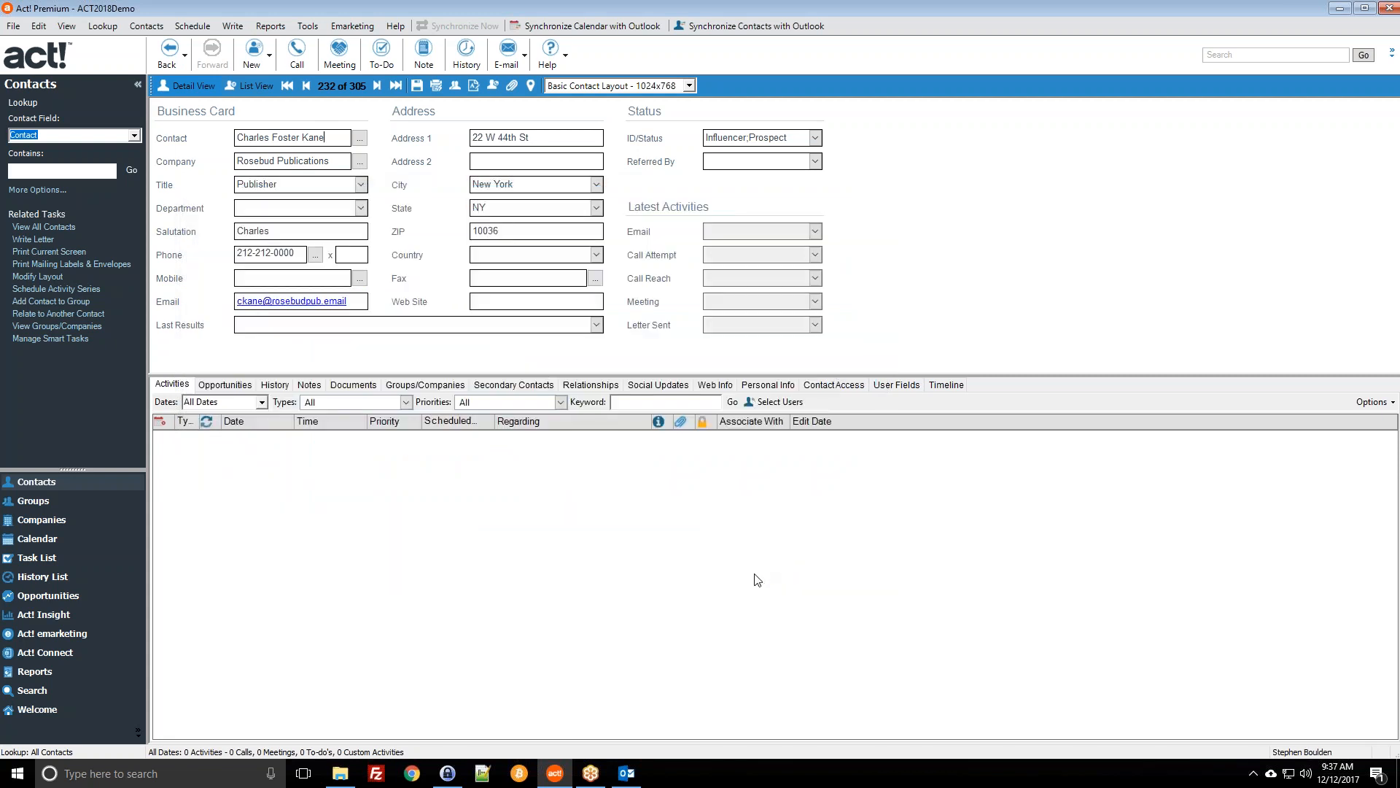
# Step: Bring the letter template forward and switch Word to Print Layout to show the letterhead
pyautogui.click(671, 780)
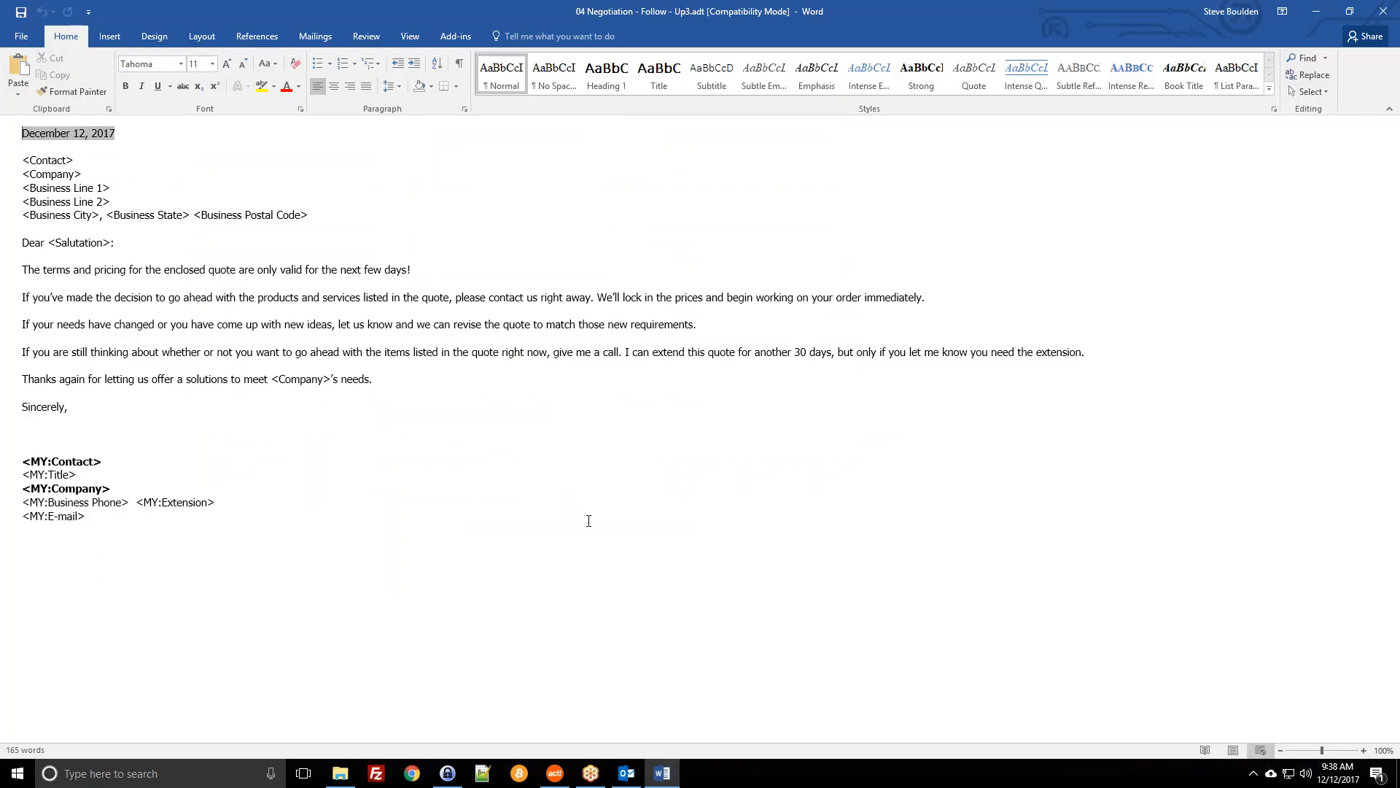
pyautogui.click(588, 518)
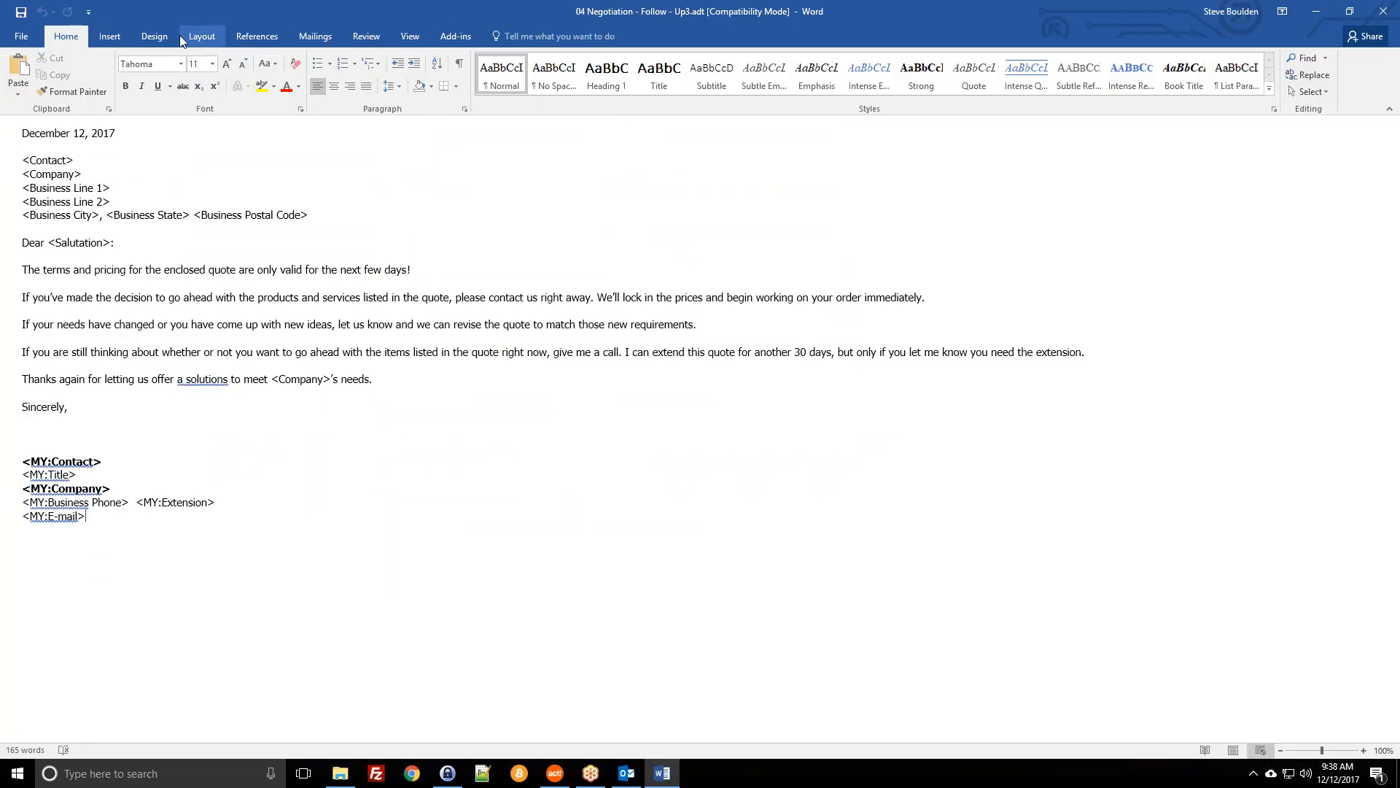
pyautogui.click(408, 37)
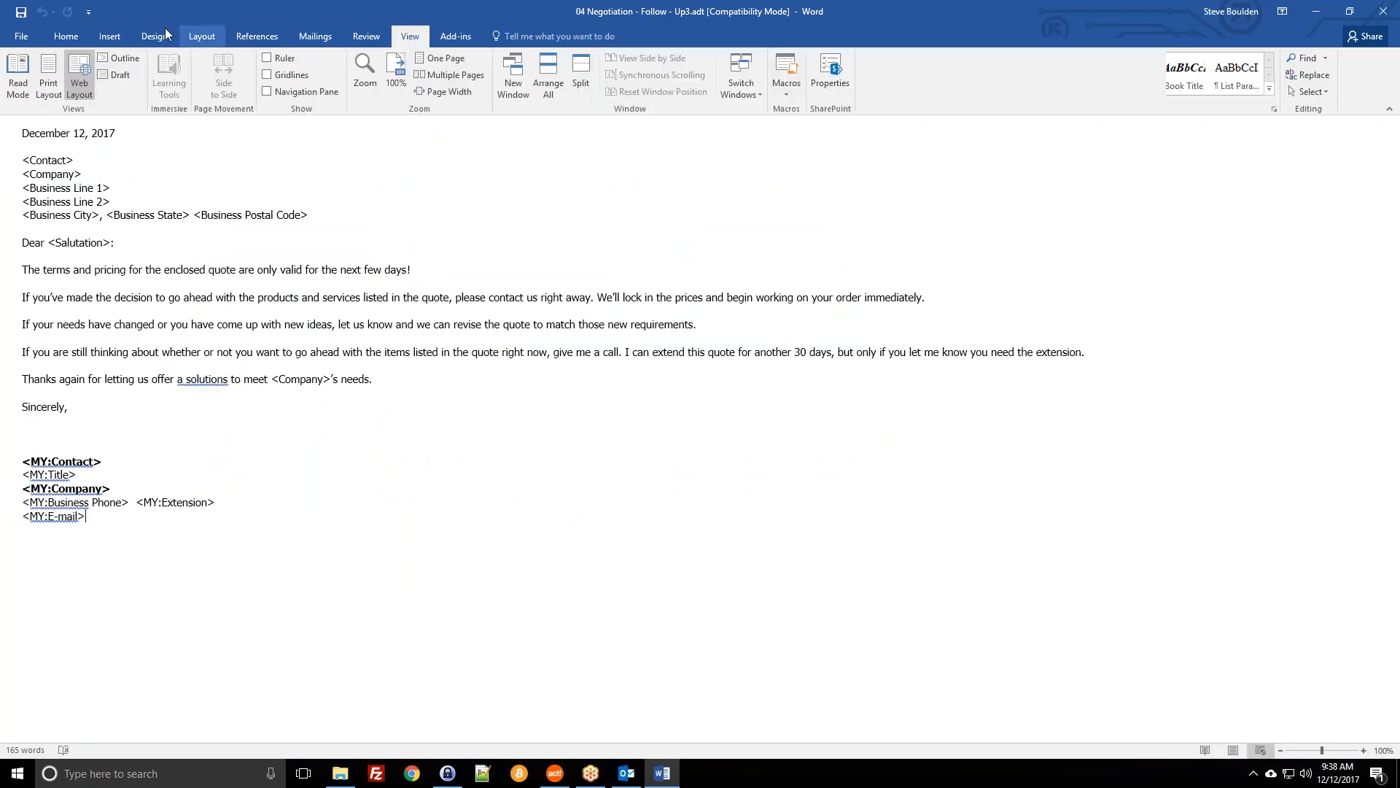
pyautogui.click(45, 73)
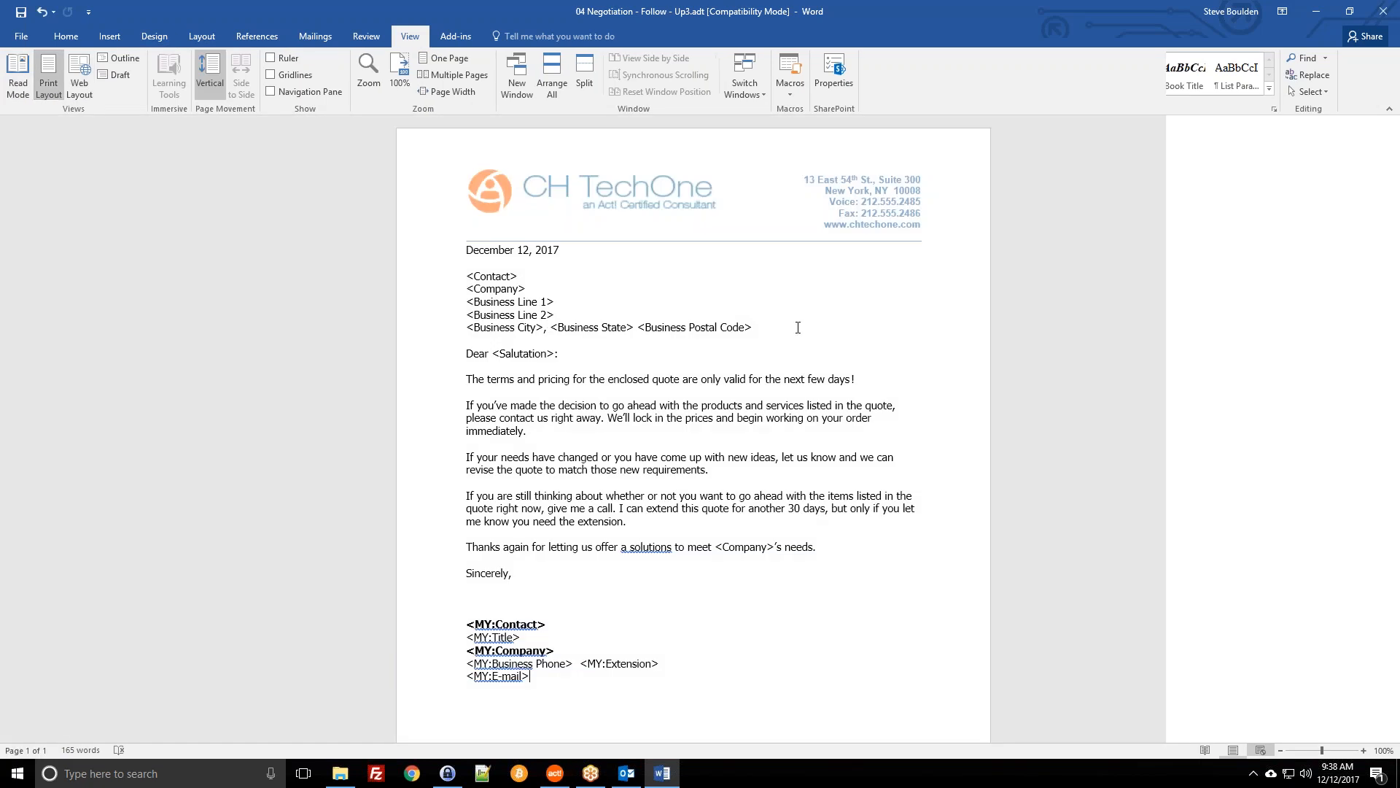
pyautogui.click(67, 37)
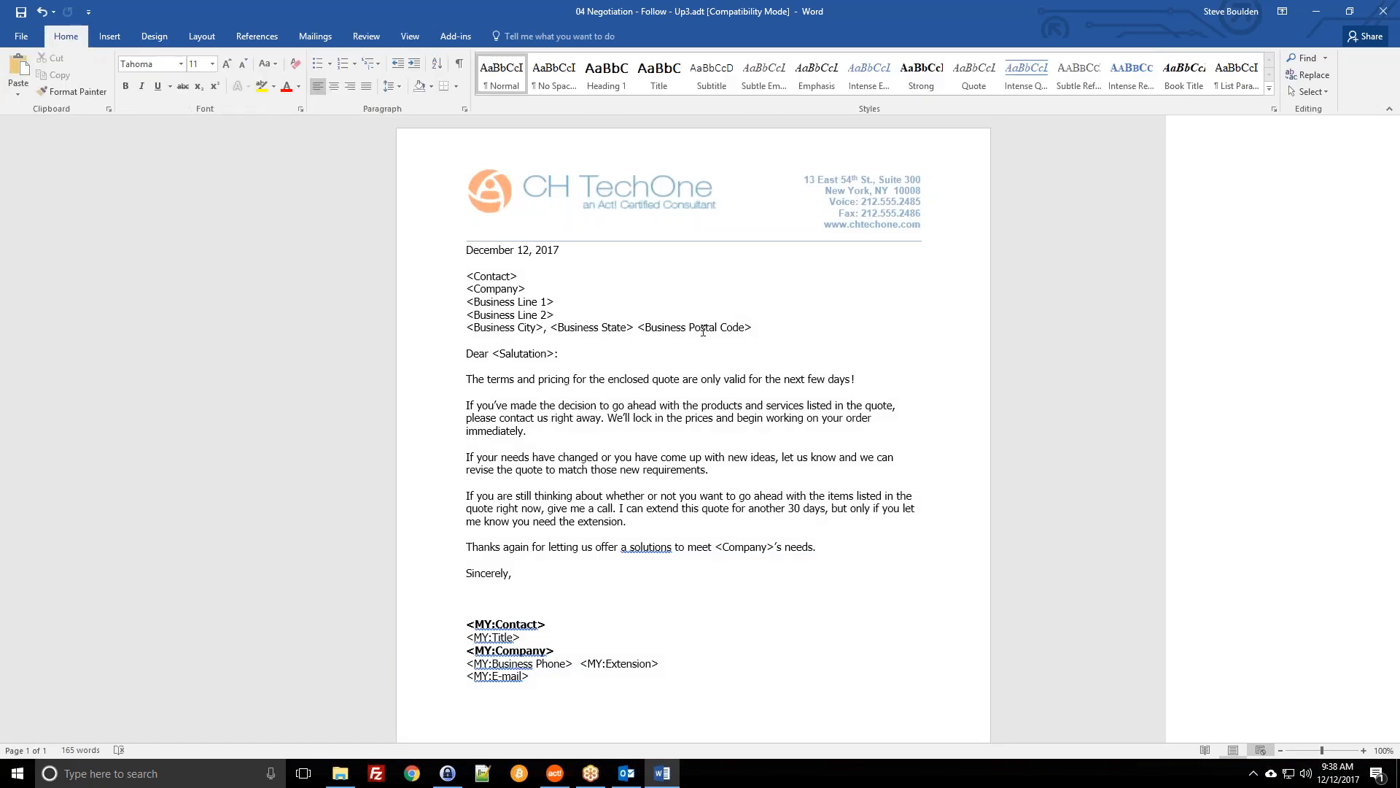
pyautogui.click(703, 329)
pyautogui.click(652, 243)
# Step: Replace the old header logo with the Act Certified Consultant Logo picture and shrink it to fit
pyautogui.doubleClick(622, 191)
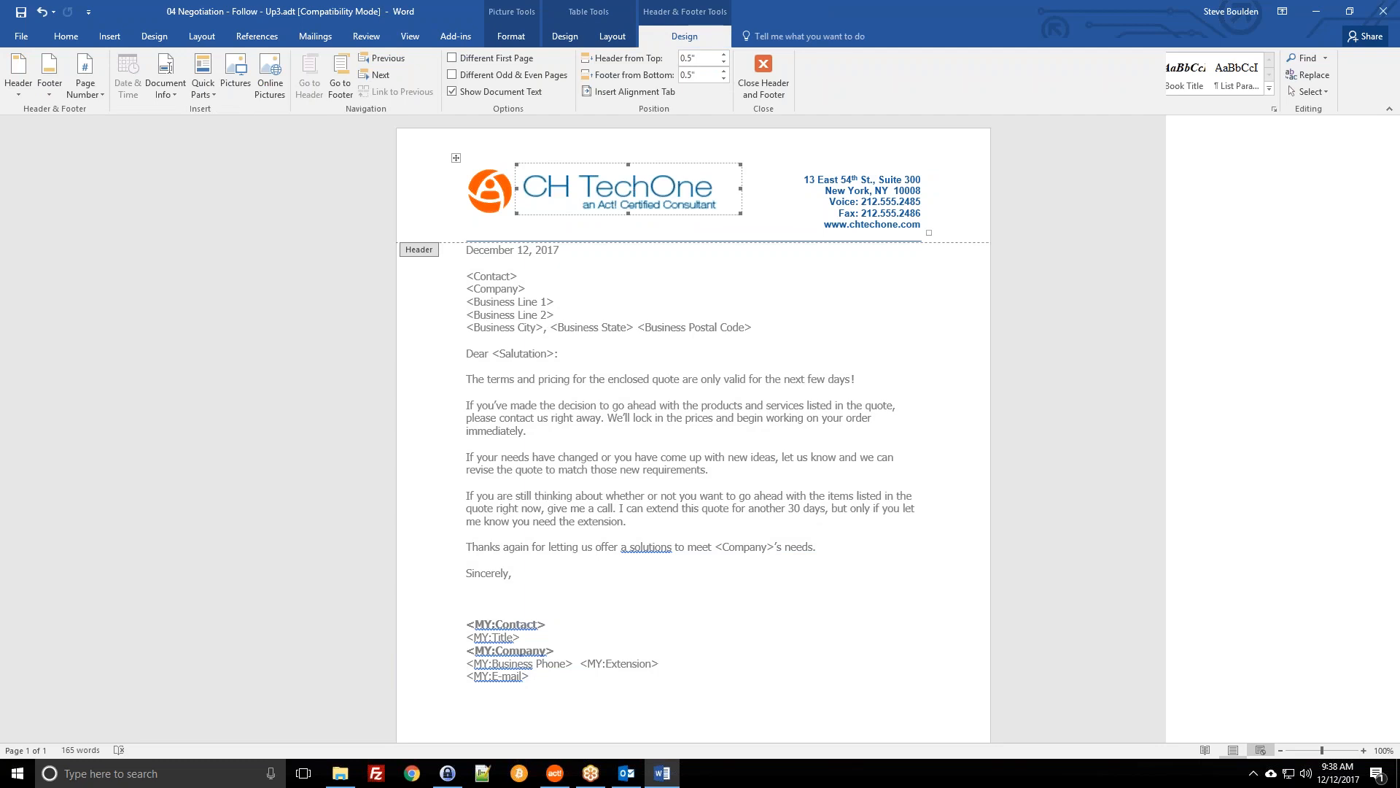
pyautogui.press('Delete')
pyautogui.press('BackSpace')
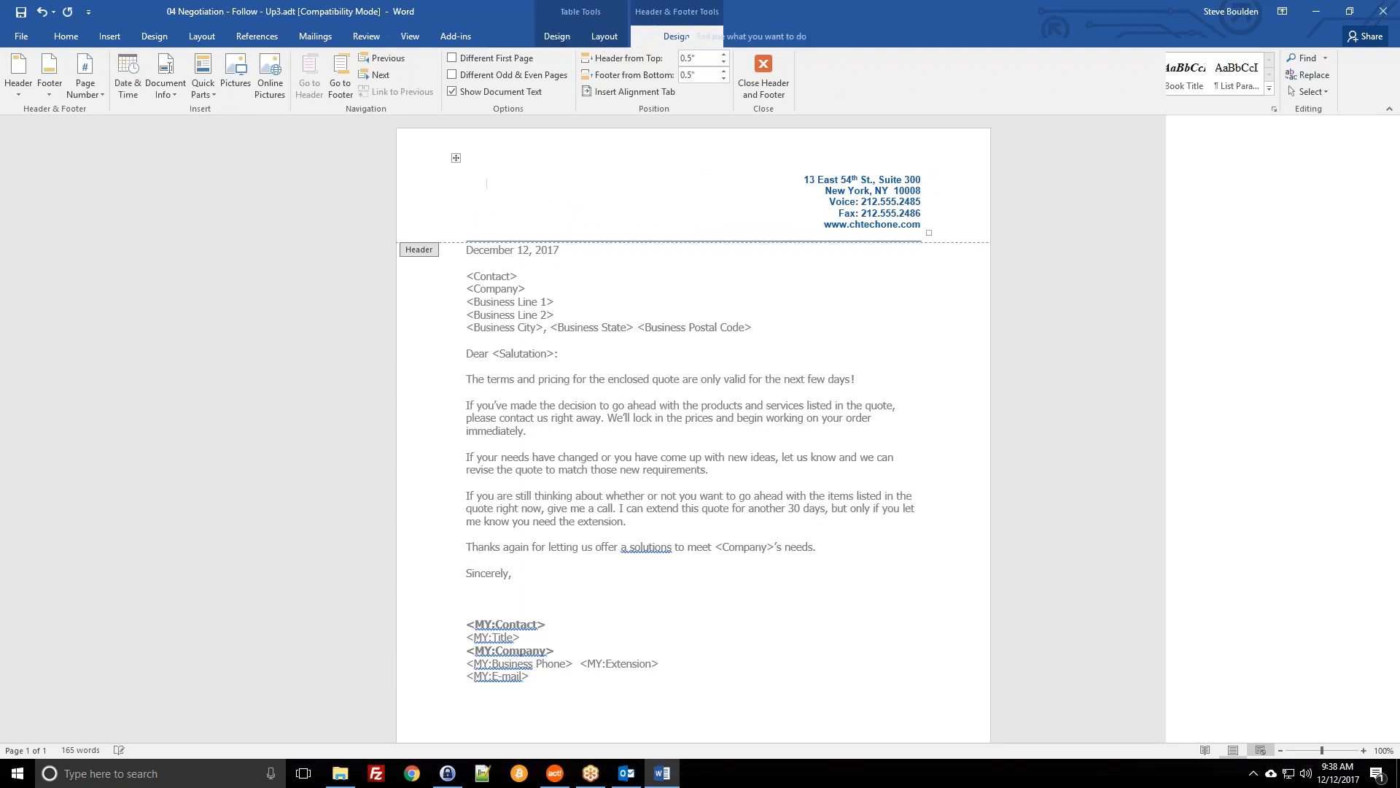
pyautogui.click(117, 35)
pyautogui.click(120, 73)
pyautogui.click(60, 143)
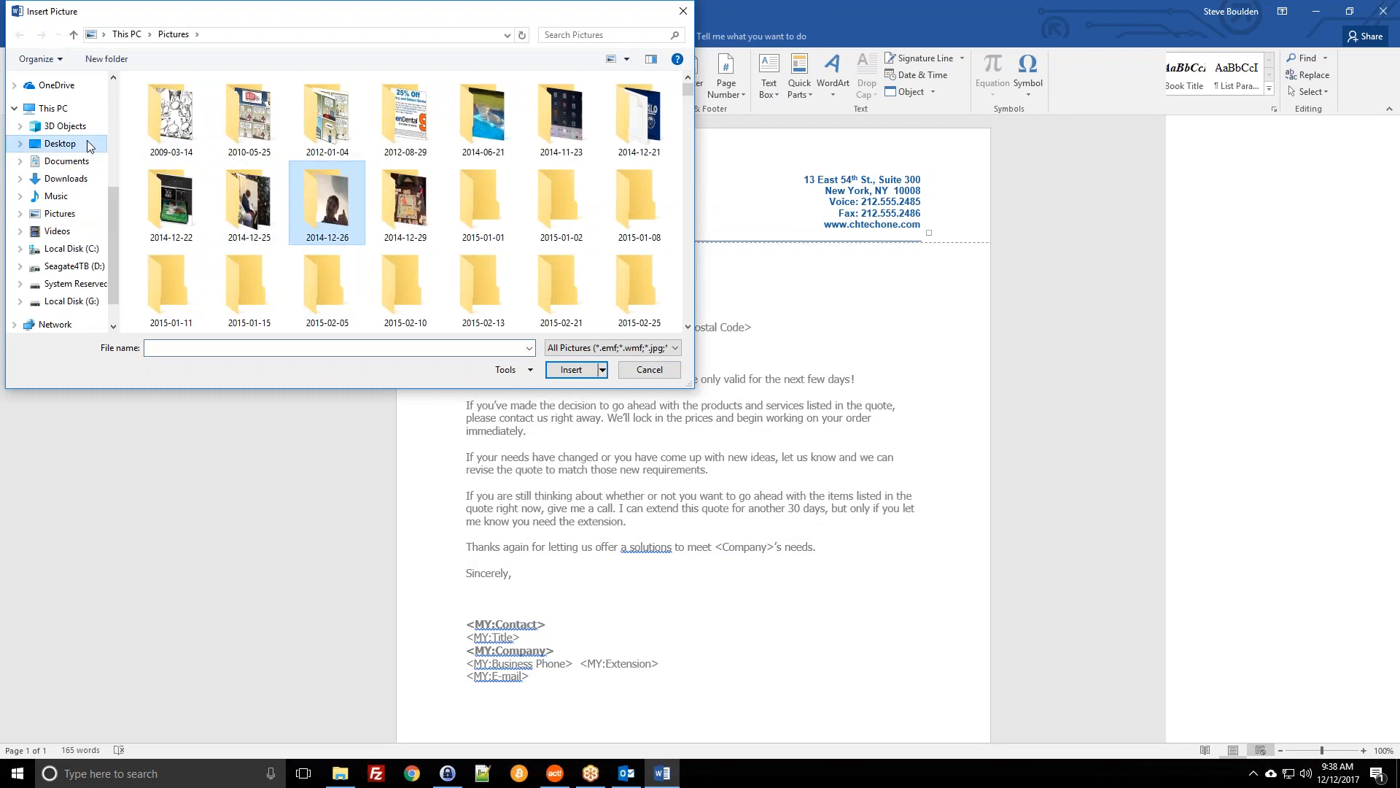
pyautogui.click(69, 166)
pyautogui.scroll(-5, 303, 260)
pyautogui.scroll(-1, 312, 261)
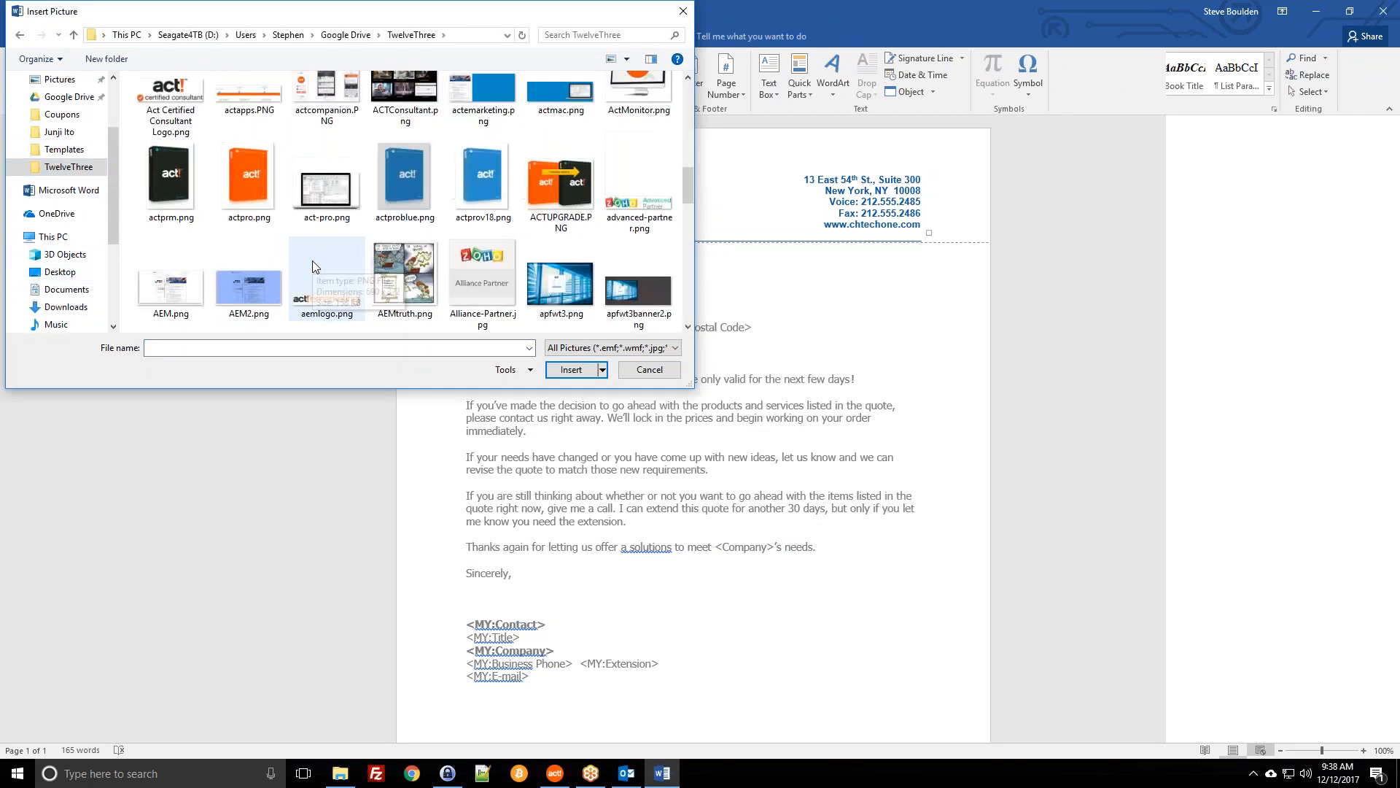
pyautogui.click(166, 119)
pyautogui.doubleClick(166, 119)
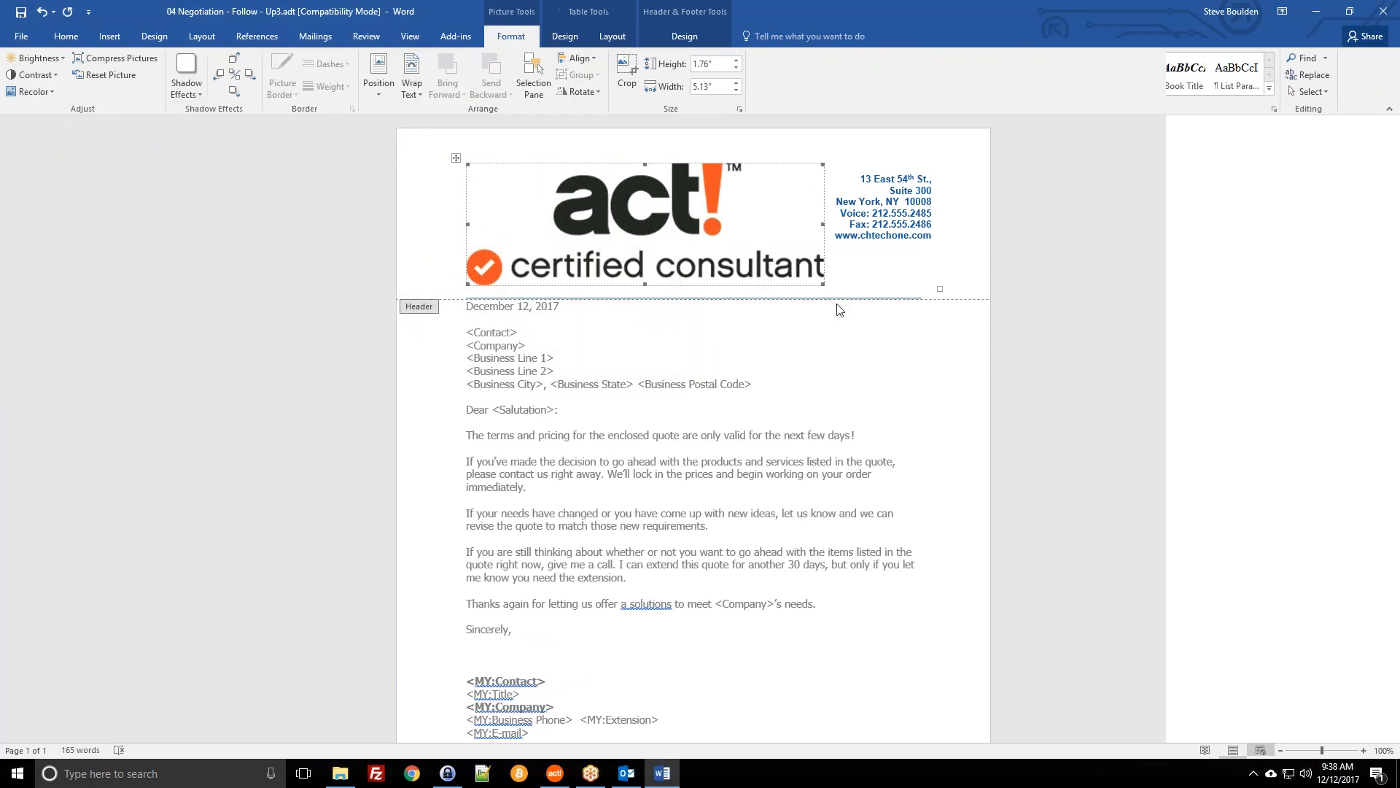
pyautogui.moveTo(822, 287); pyautogui.dragTo(722, 250)
pyautogui.click(840, 235)
pyautogui.tripleClick(893, 177)
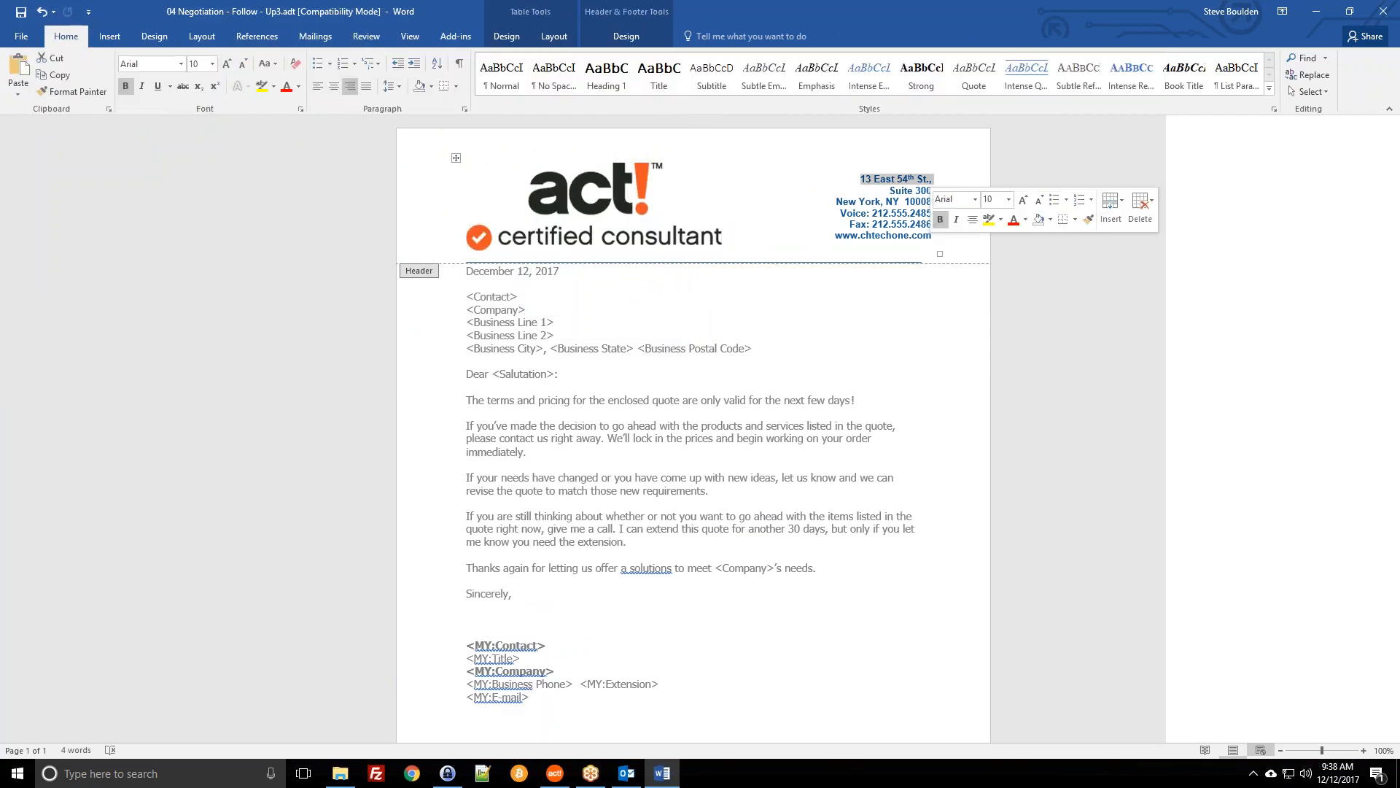
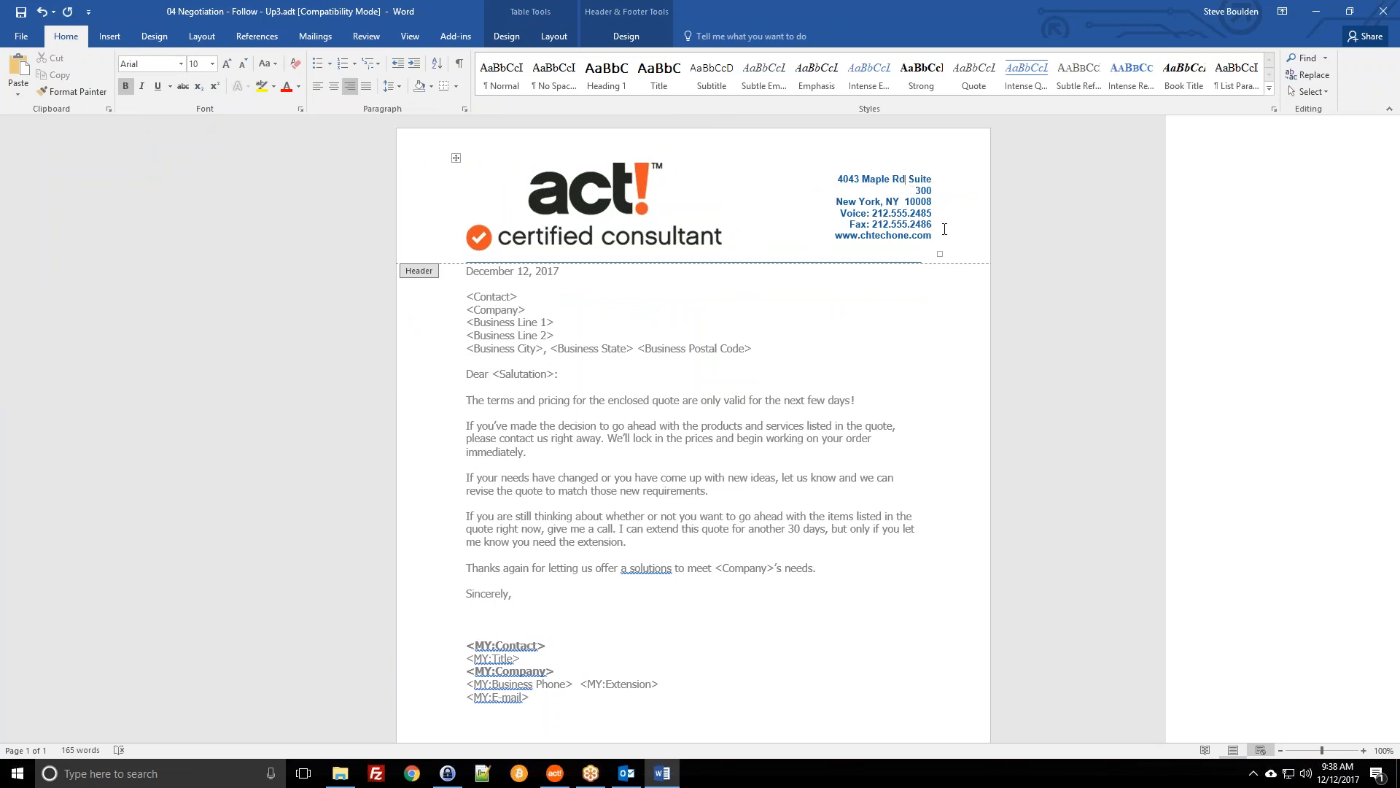
pyautogui.moveTo(941, 229); pyautogui.dragTo(929, 192)
pyautogui.press('BackSpace')
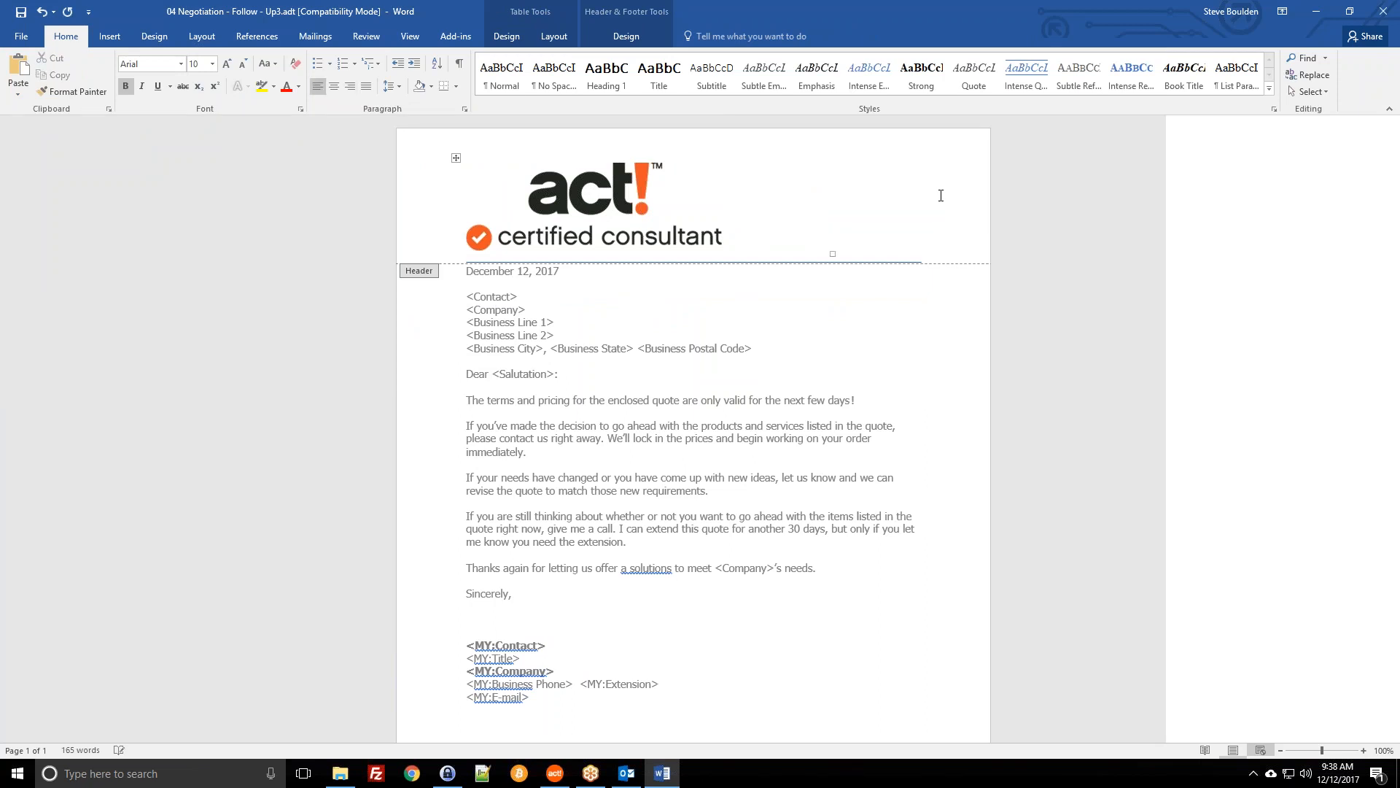
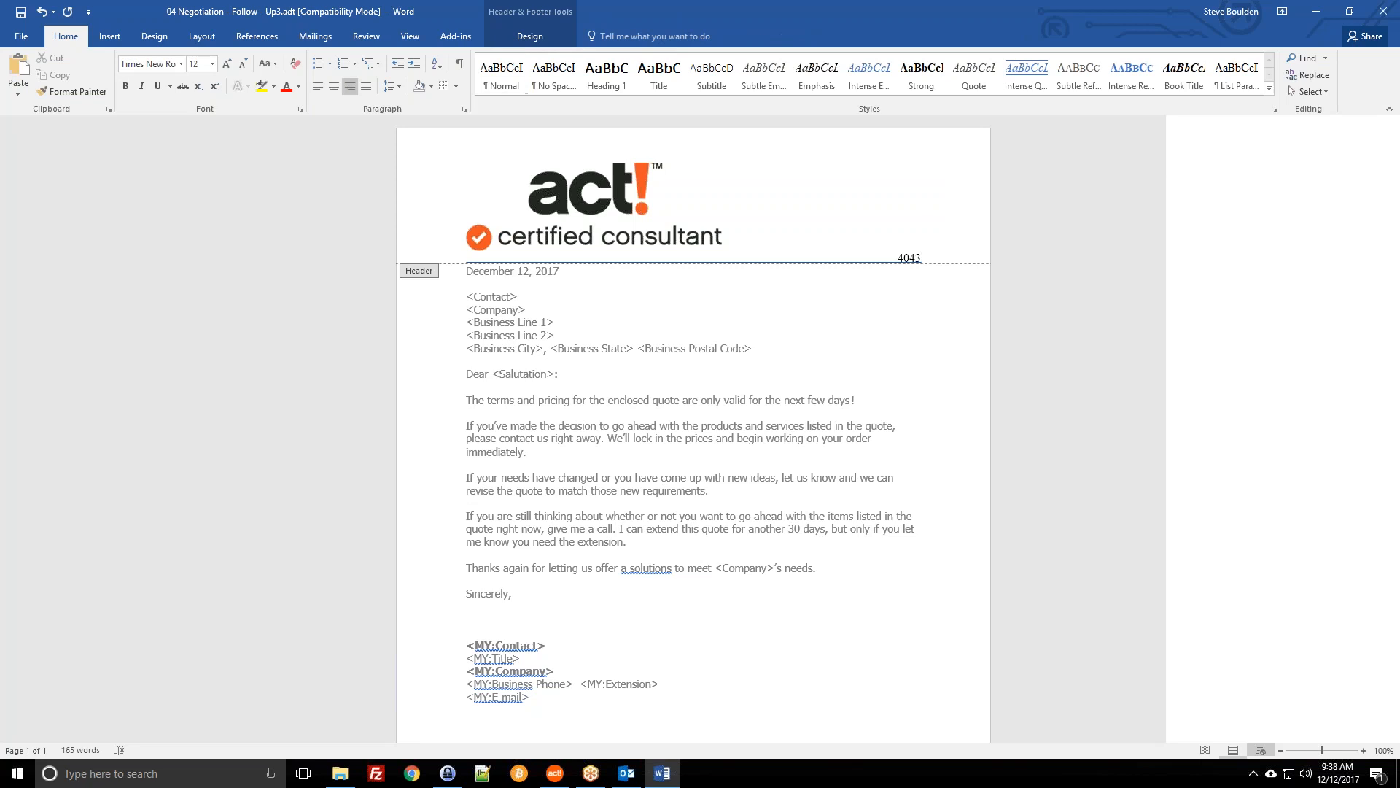
pyautogui.doubleClick(959, 406)
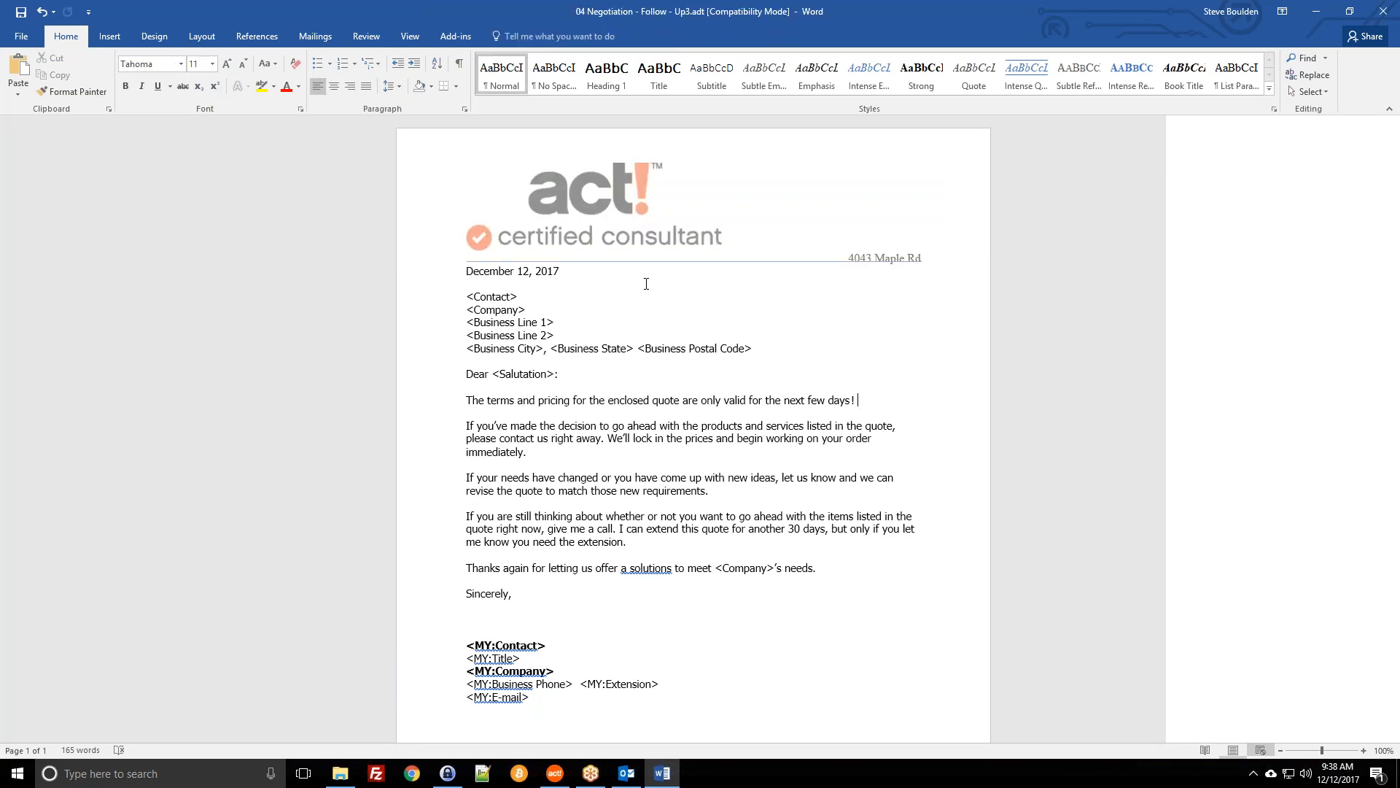
# Step: Review the recipient address merge fields and Act!'s document writing options
pyautogui.click(513, 313)
pyautogui.click(498, 301)
pyautogui.click(531, 349)
pyautogui.click(561, 374)
pyautogui.moveTo(554, 773)
pyautogui.click(554, 700)
pyautogui.click(232, 26)
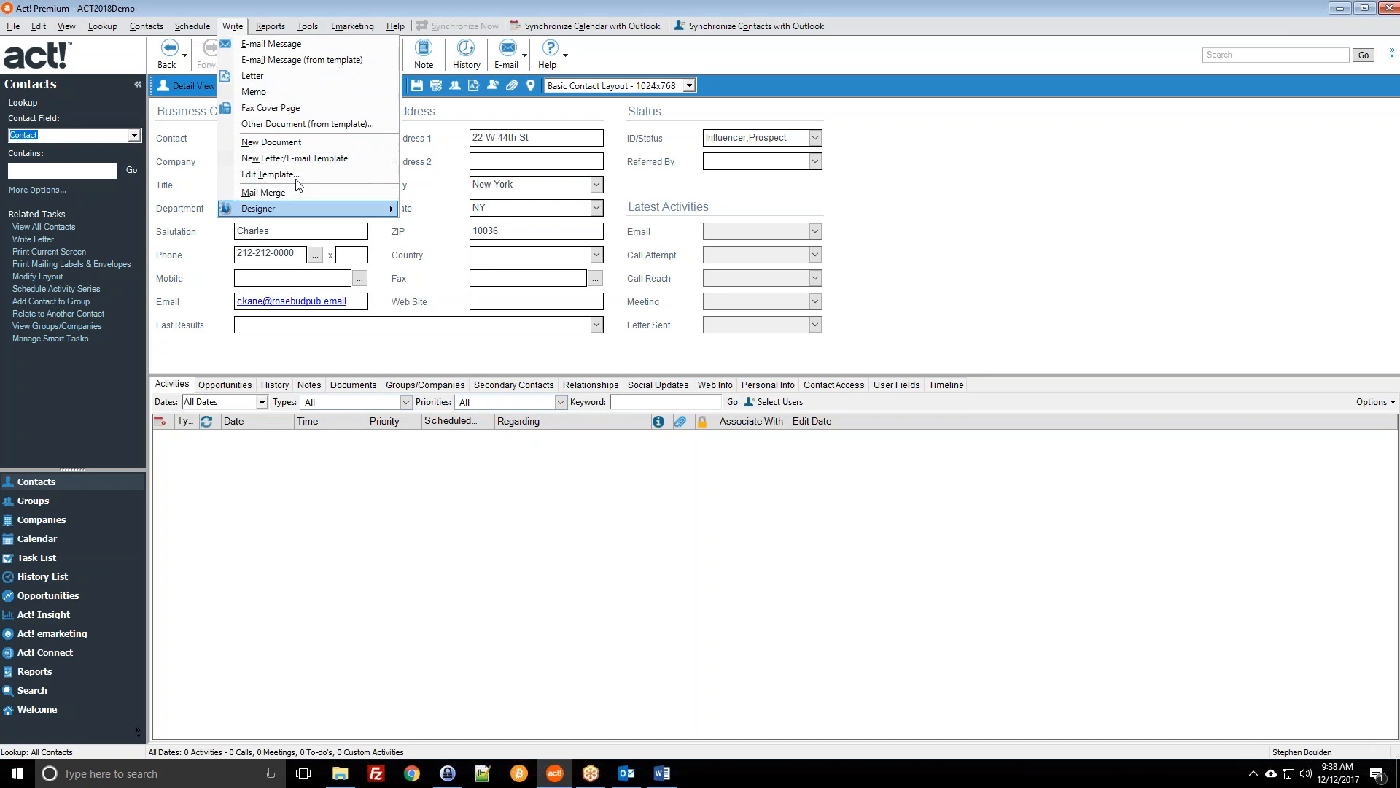
pyautogui.click(661, 774)
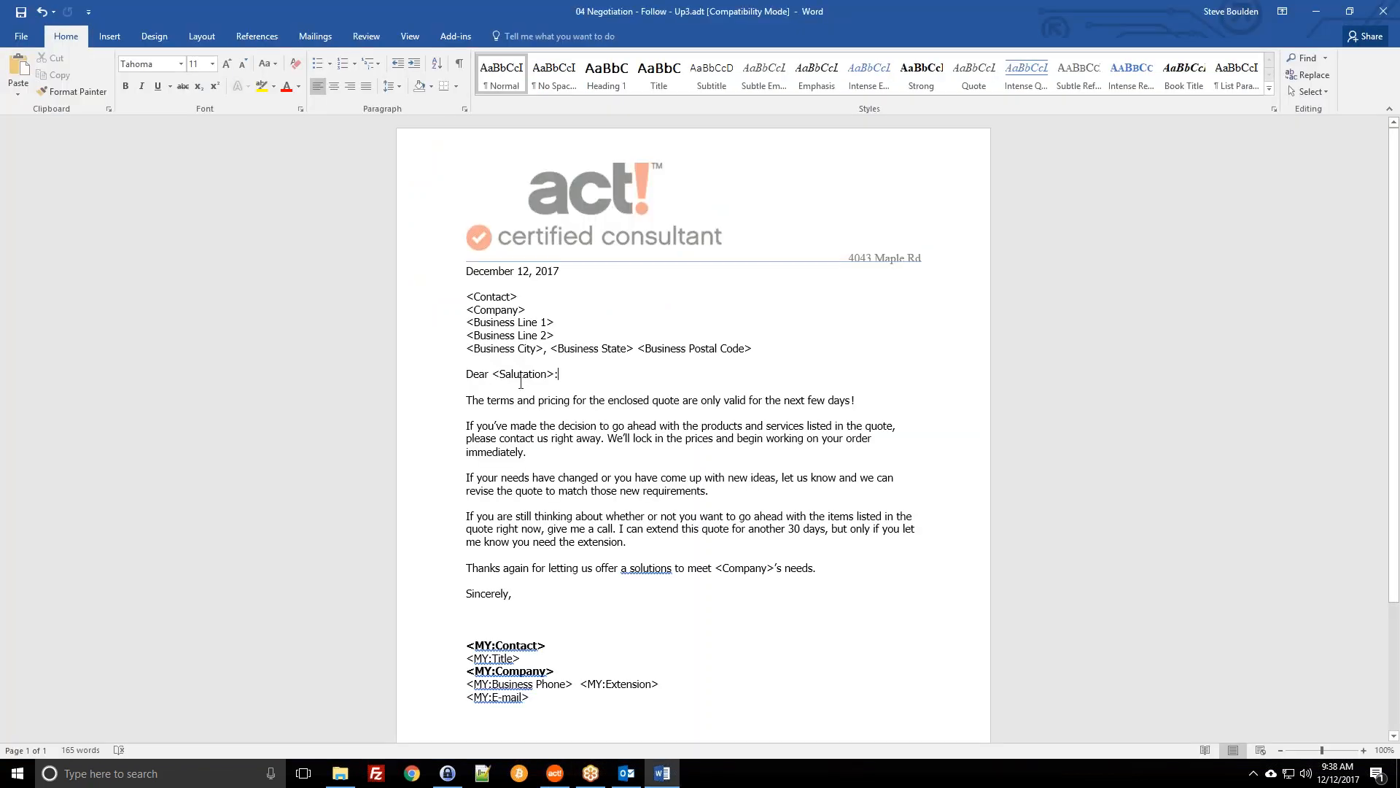
pyautogui.click(500, 322)
pyautogui.click(500, 310)
pyautogui.click(539, 302)
pyautogui.click(473, 299)
pyautogui.click(532, 301)
# Step: Delete the recipient address block and add 'I have the perfect solution for [Company].' below the salutation
pyautogui.moveTo(761, 348); pyautogui.dragTo(466, 297)
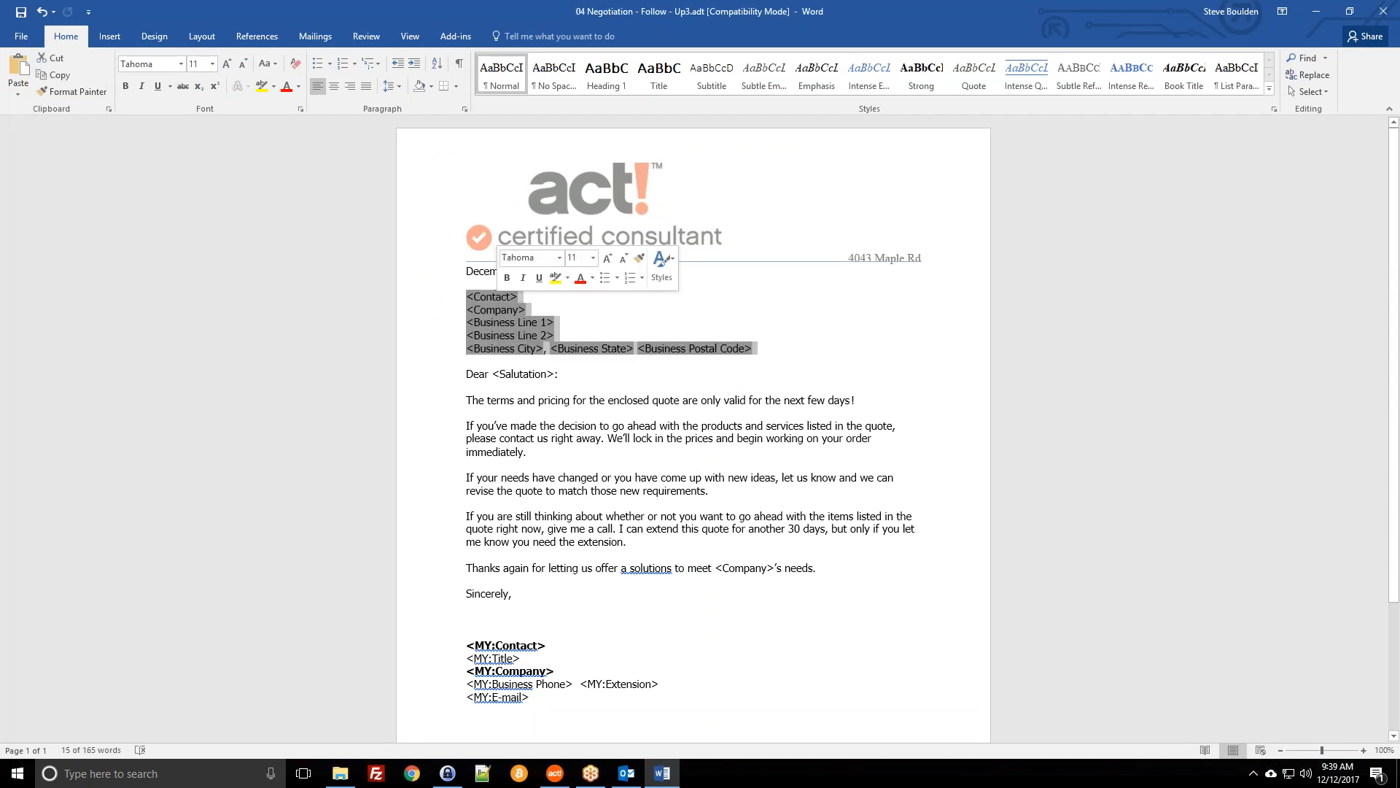
pyautogui.press('Delete')
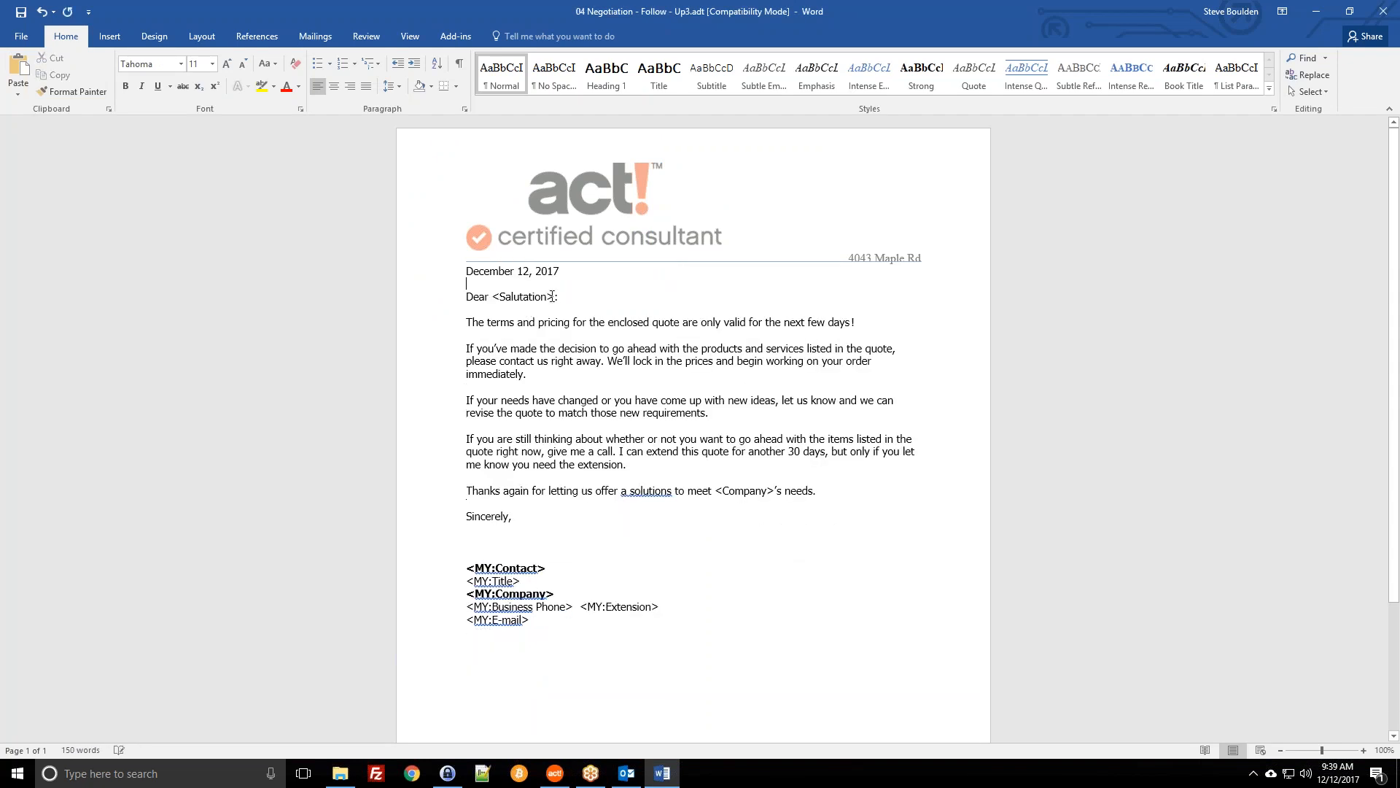
pyautogui.click(554, 297)
pyautogui.press('Return')
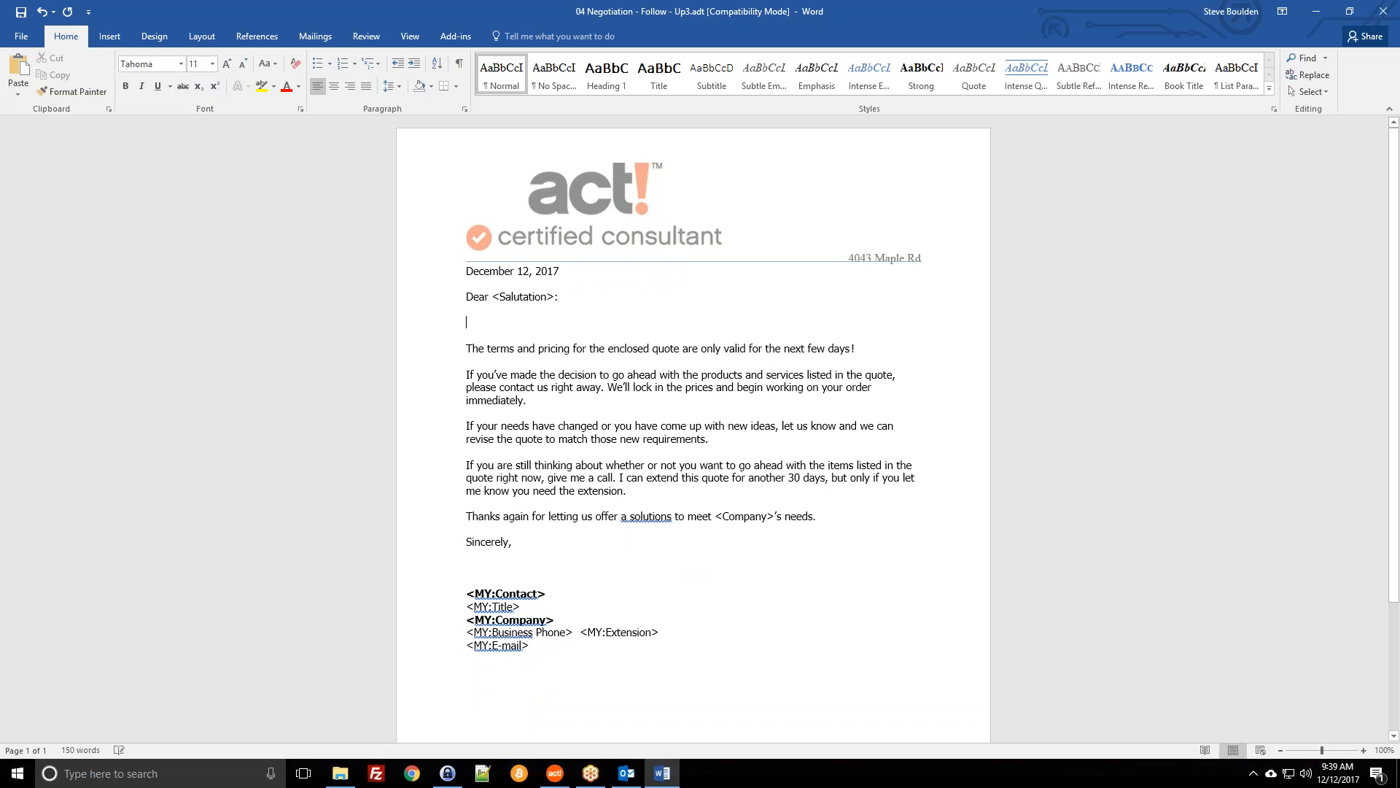
pyautogui.write('I have the perfect solution for [Company')
pyautogui.write('].')
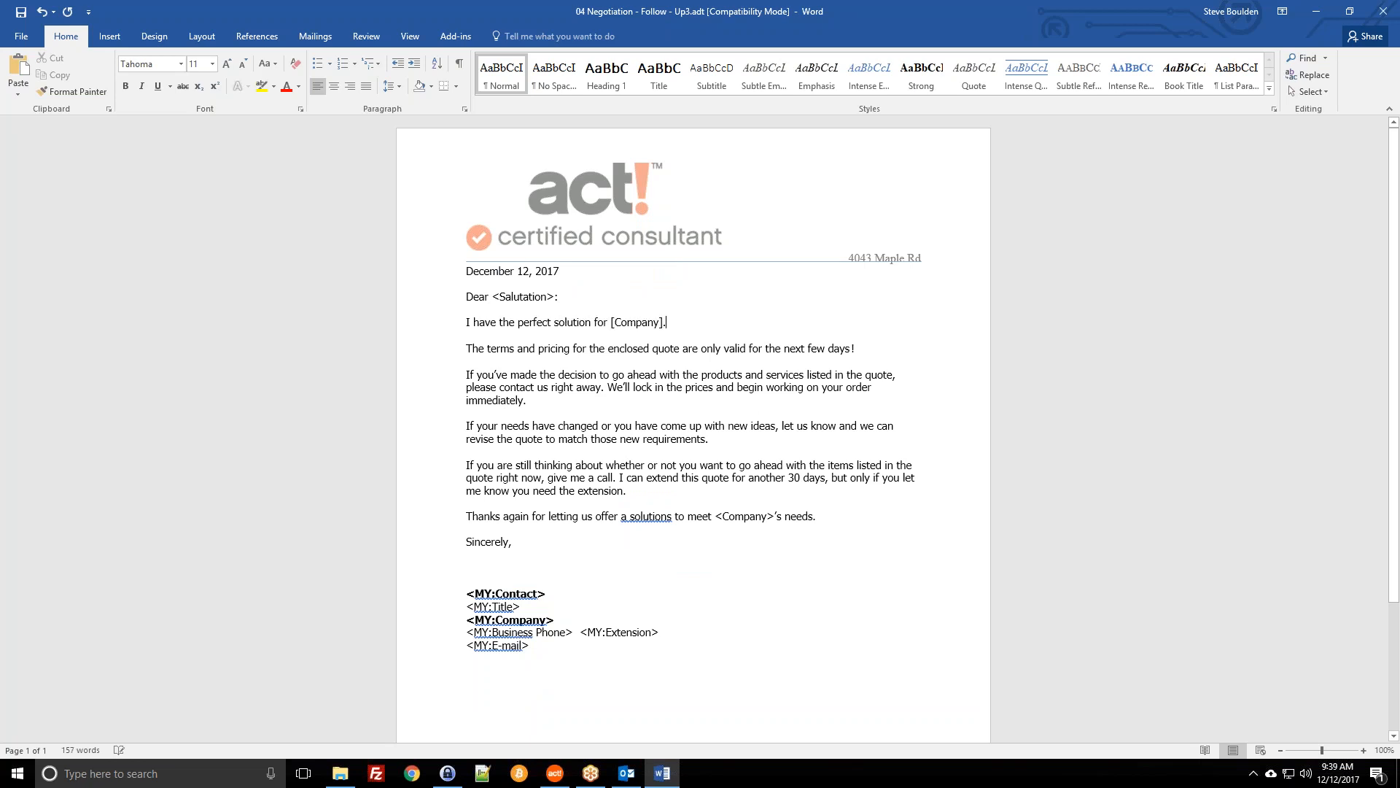
# Step: Change the brackets to <Company>, then delete the hand-typed <Company>. placeholder
pyautogui.click(609, 322)
pyautogui.click(611, 320)
pyautogui.press('Delete')
pyautogui.write('<')
pyautogui.click(664, 322)
pyautogui.press('Delete')
pyautogui.write('>')
pyautogui.moveTo(673, 322); pyautogui.dragTo(613, 328)
pyautogui.press('Delete')
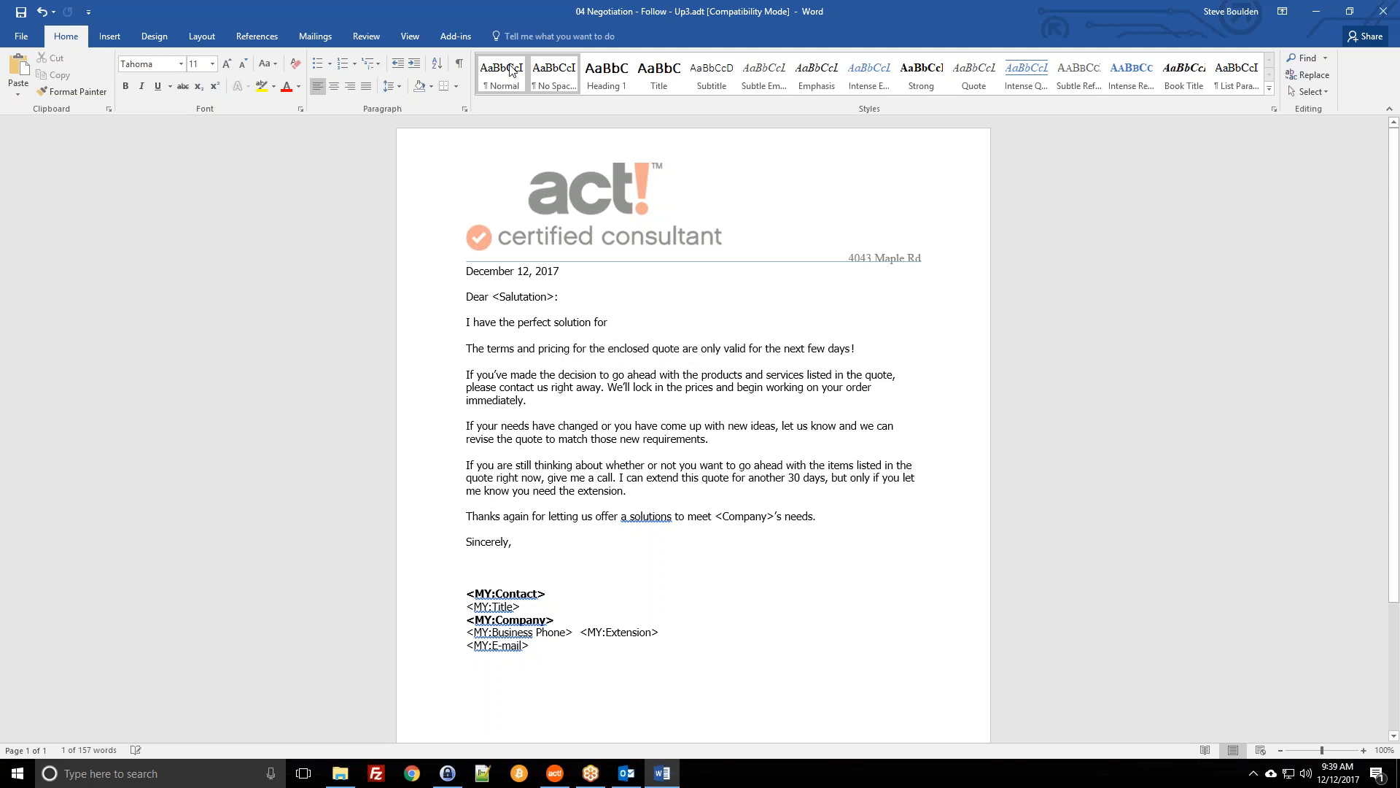
pyautogui.click(454, 37)
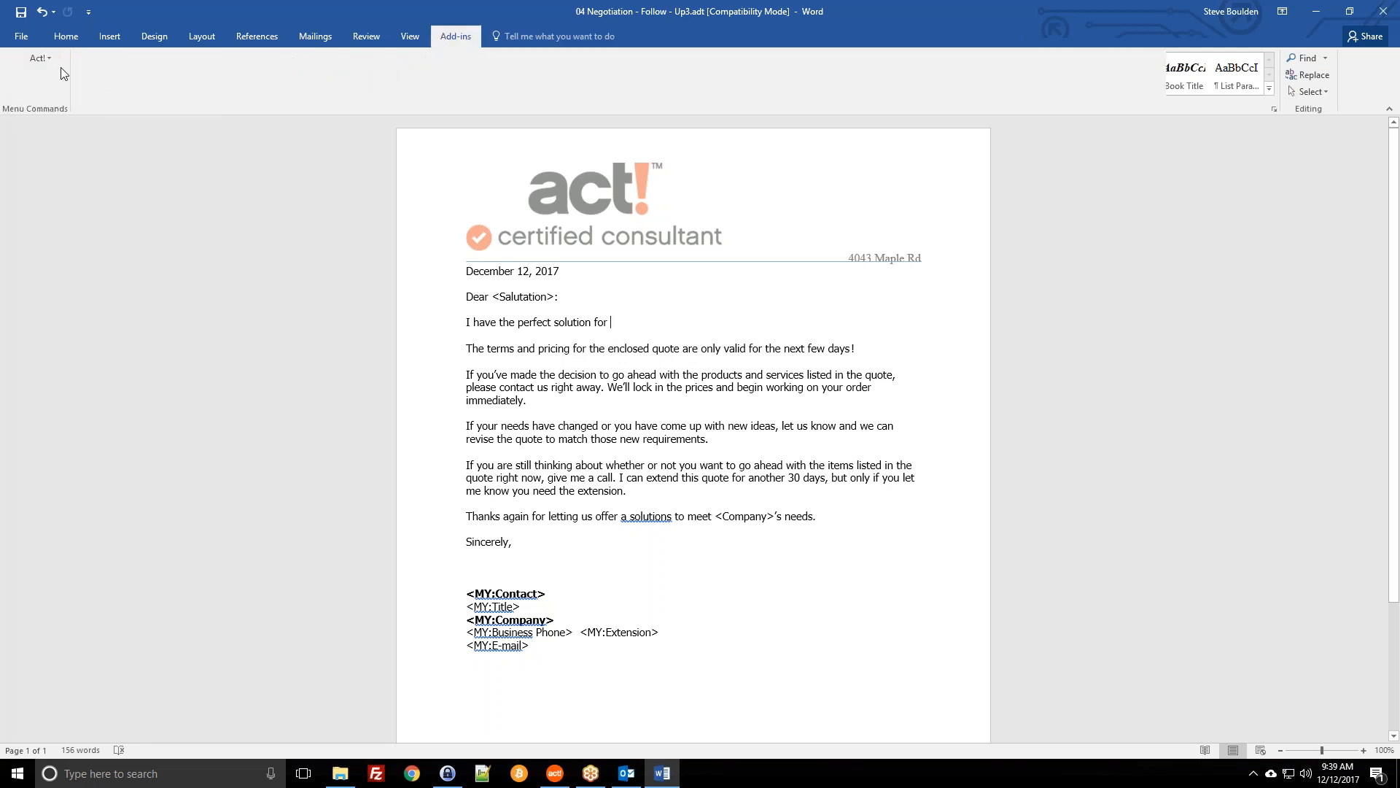
# Step: Open the Act! merge-field list and insert the Company field after 'solution for'
pyautogui.click(43, 58)
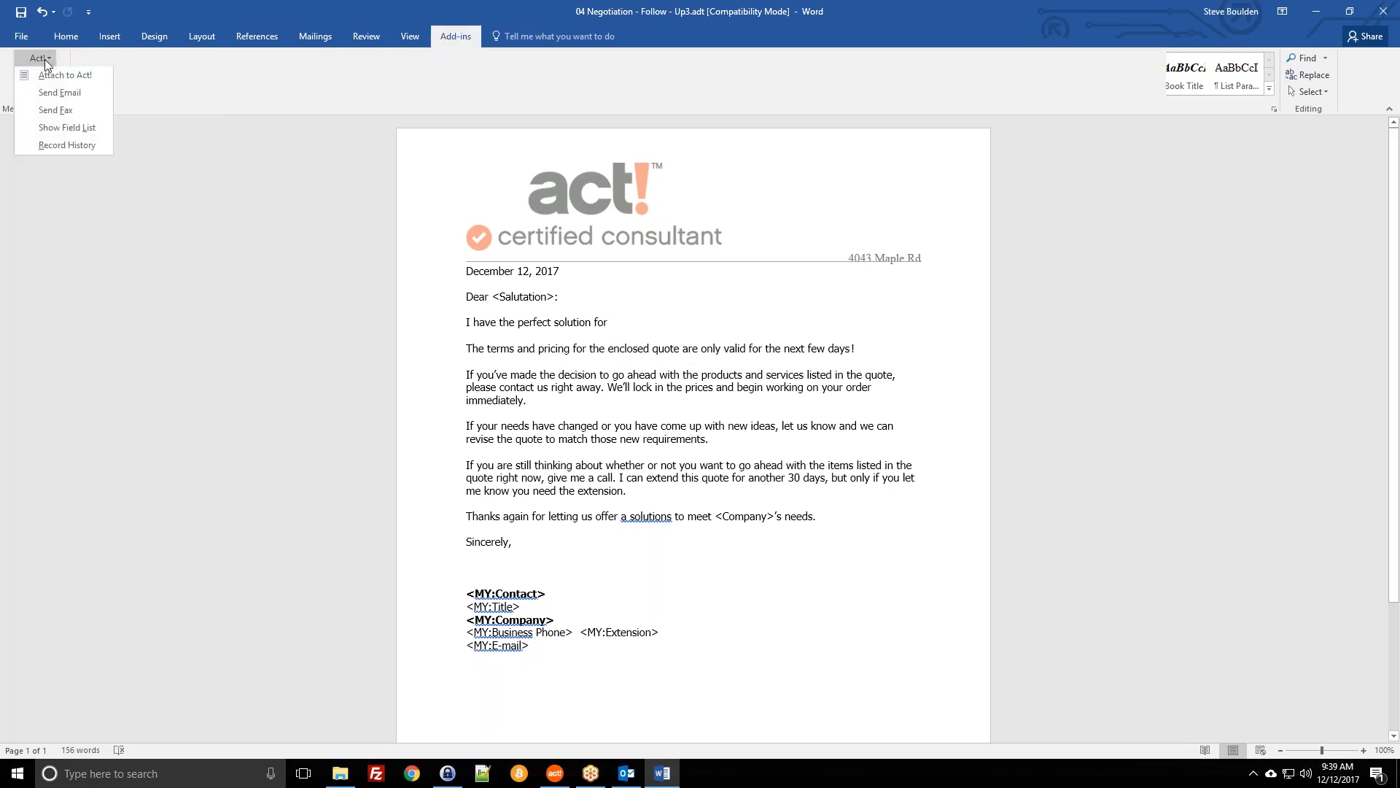
pyautogui.click(76, 130)
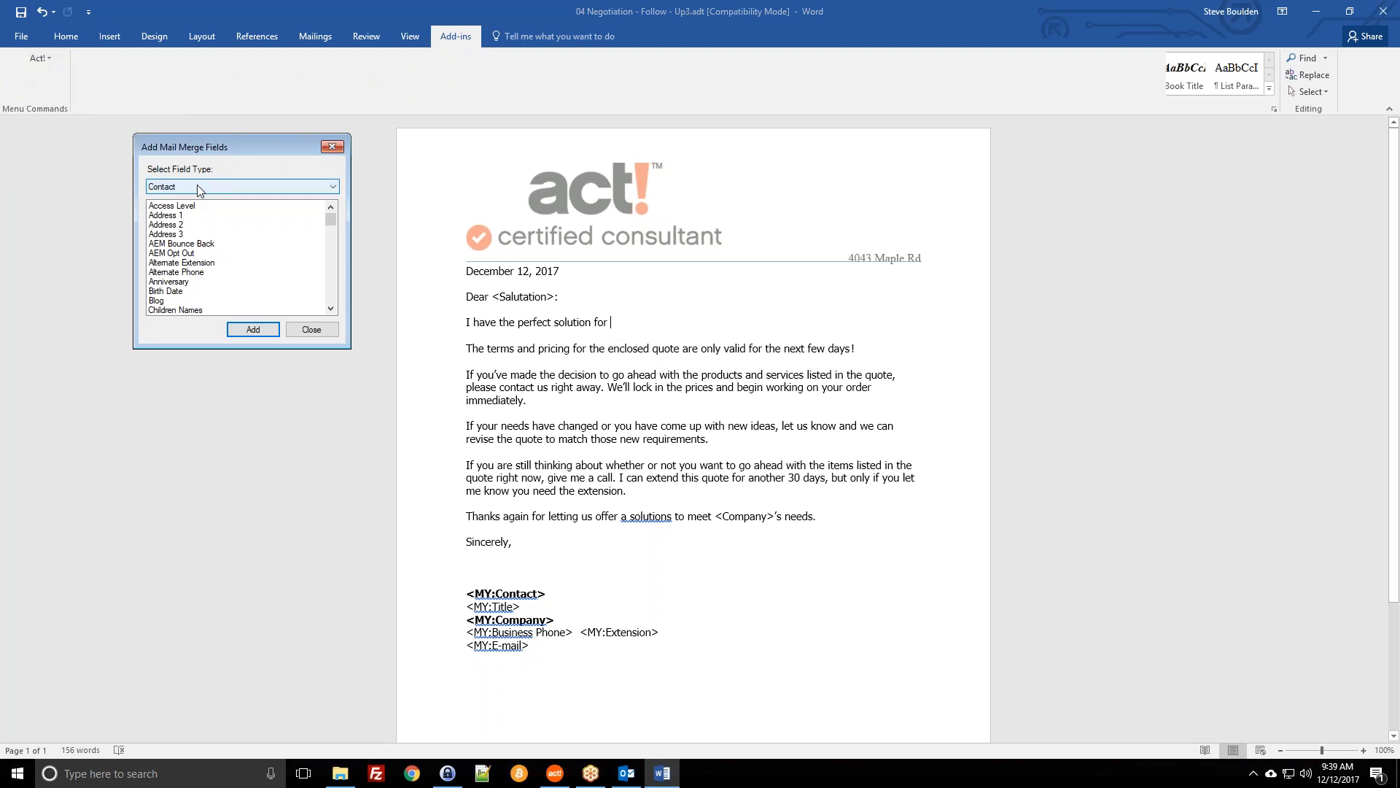
pyautogui.click(204, 225)
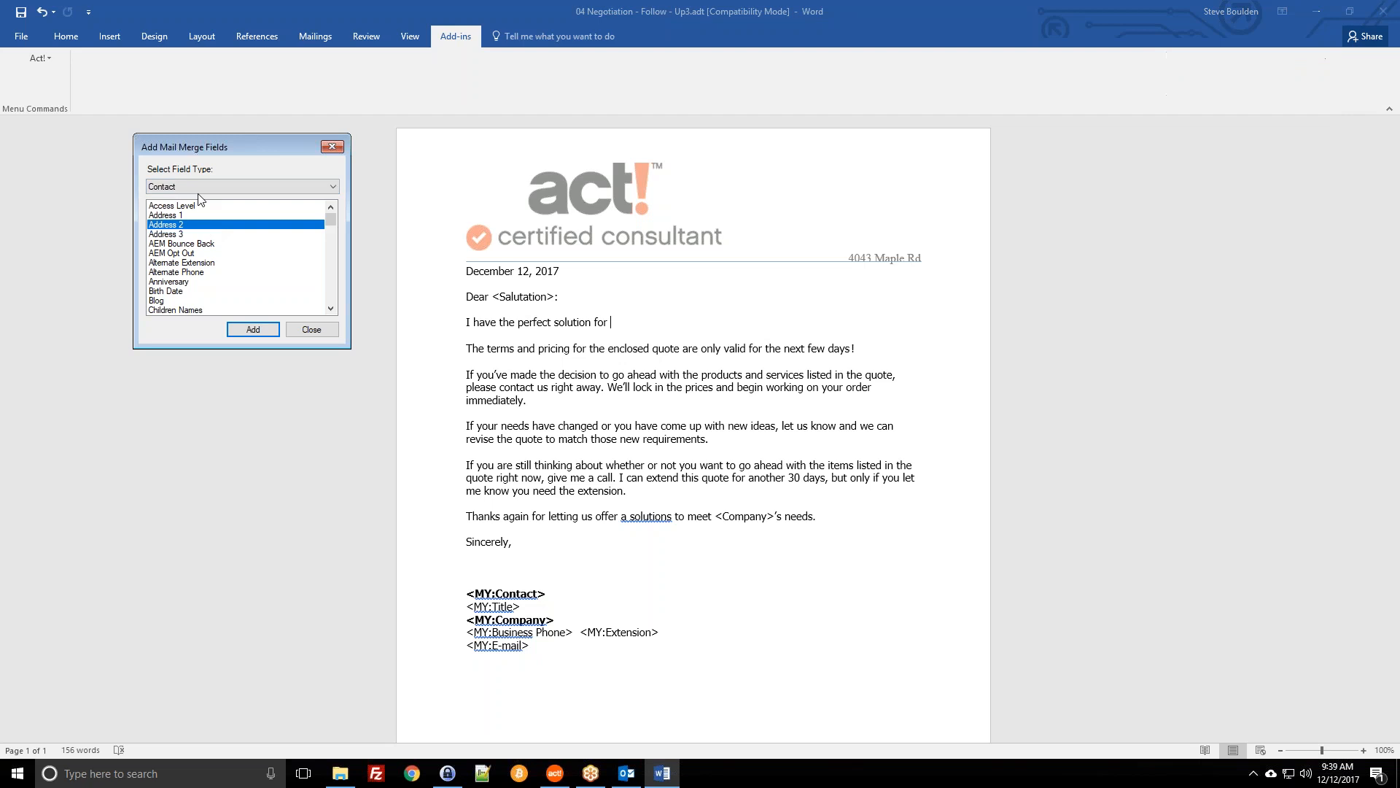
pyautogui.click(175, 217)
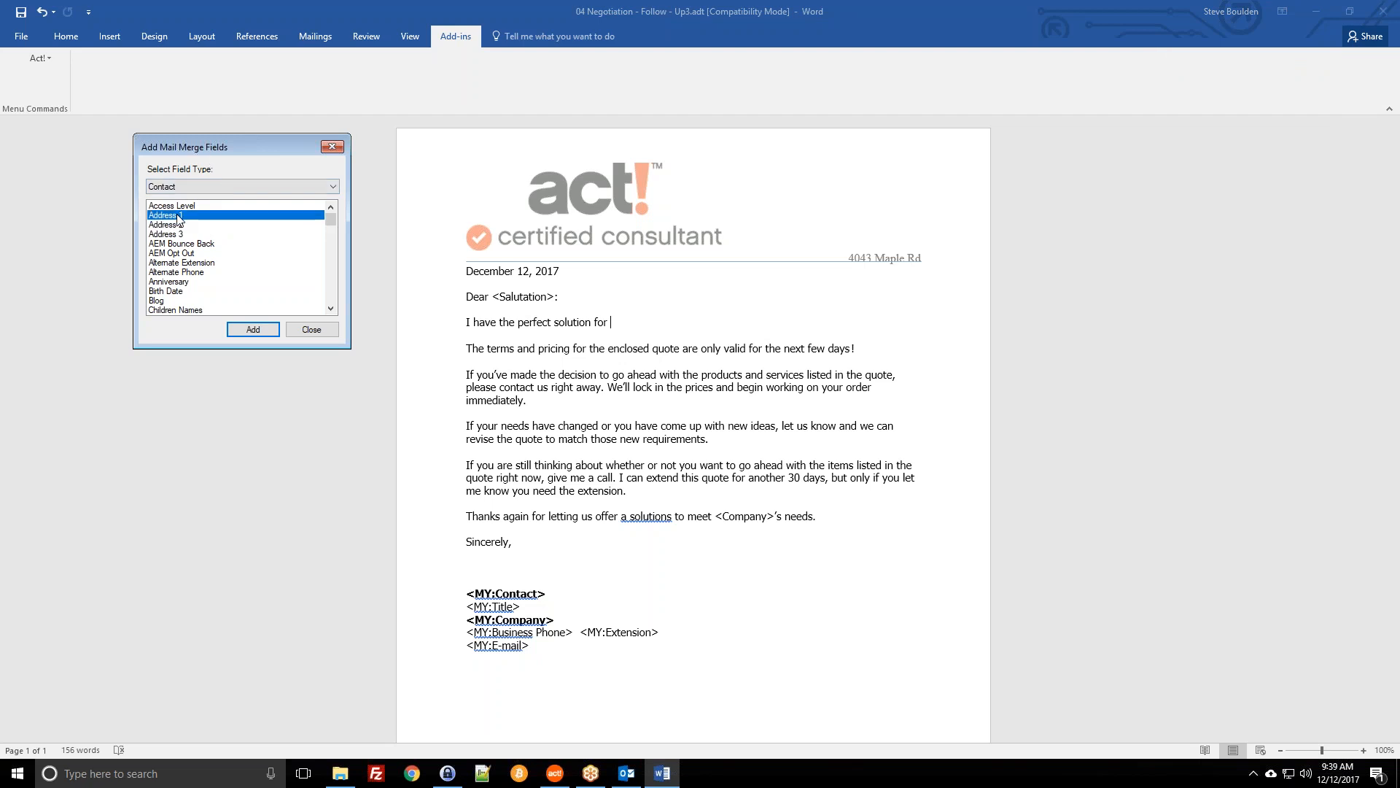
pyautogui.click(175, 209)
pyautogui.scroll(-2, 174, 217)
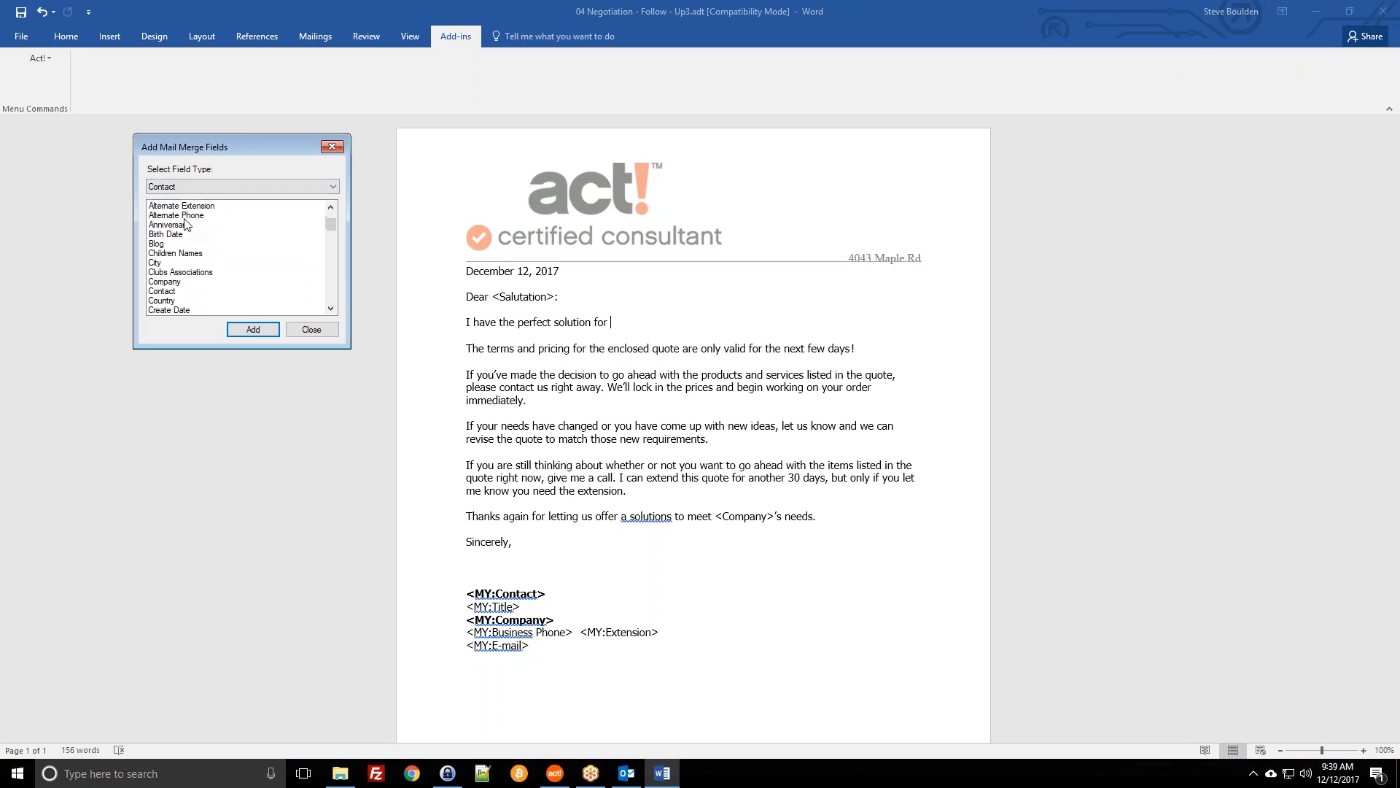
pyautogui.click(175, 282)
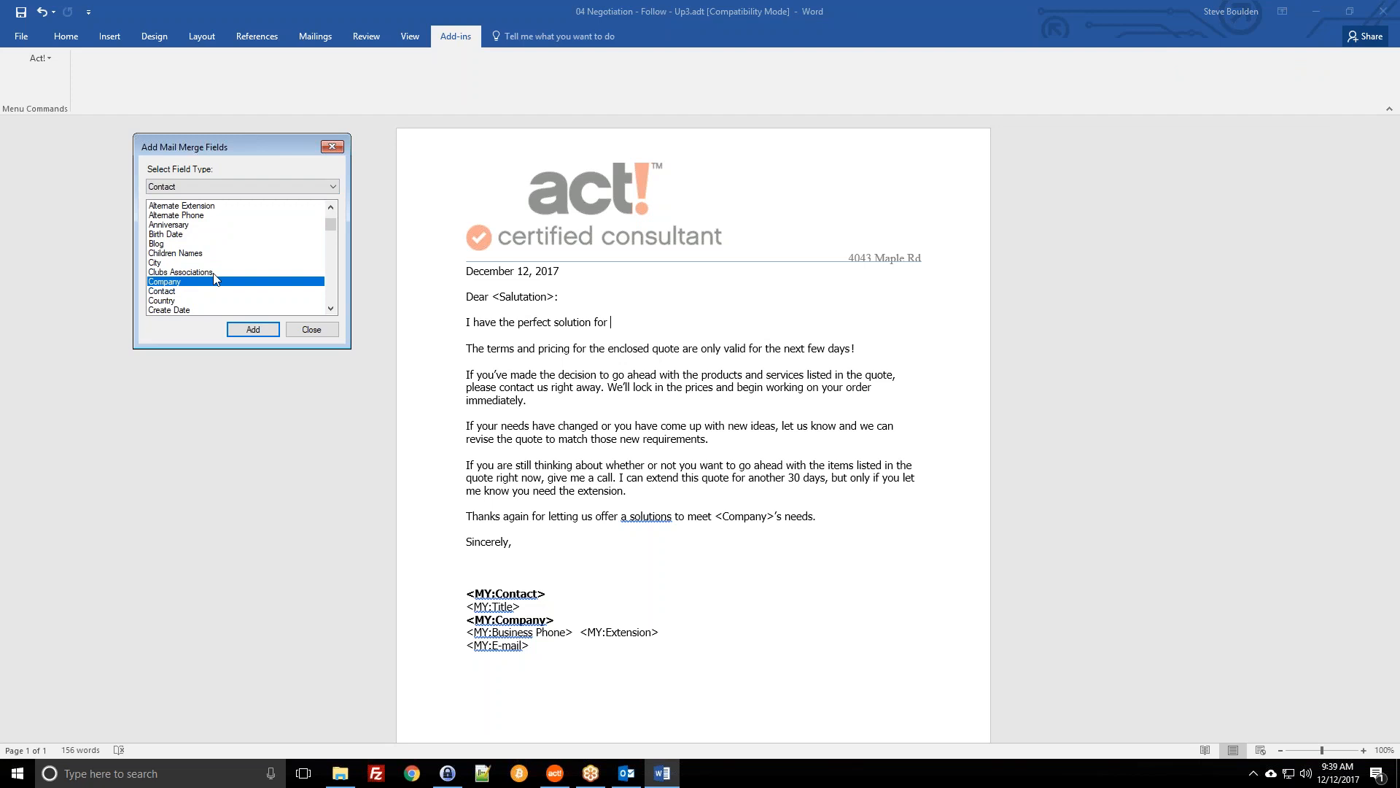
pyautogui.doubleClick(165, 283)
# Step: Add 'Our records indicate your City' followed by the Business City field and a period
pyautogui.click(681, 322)
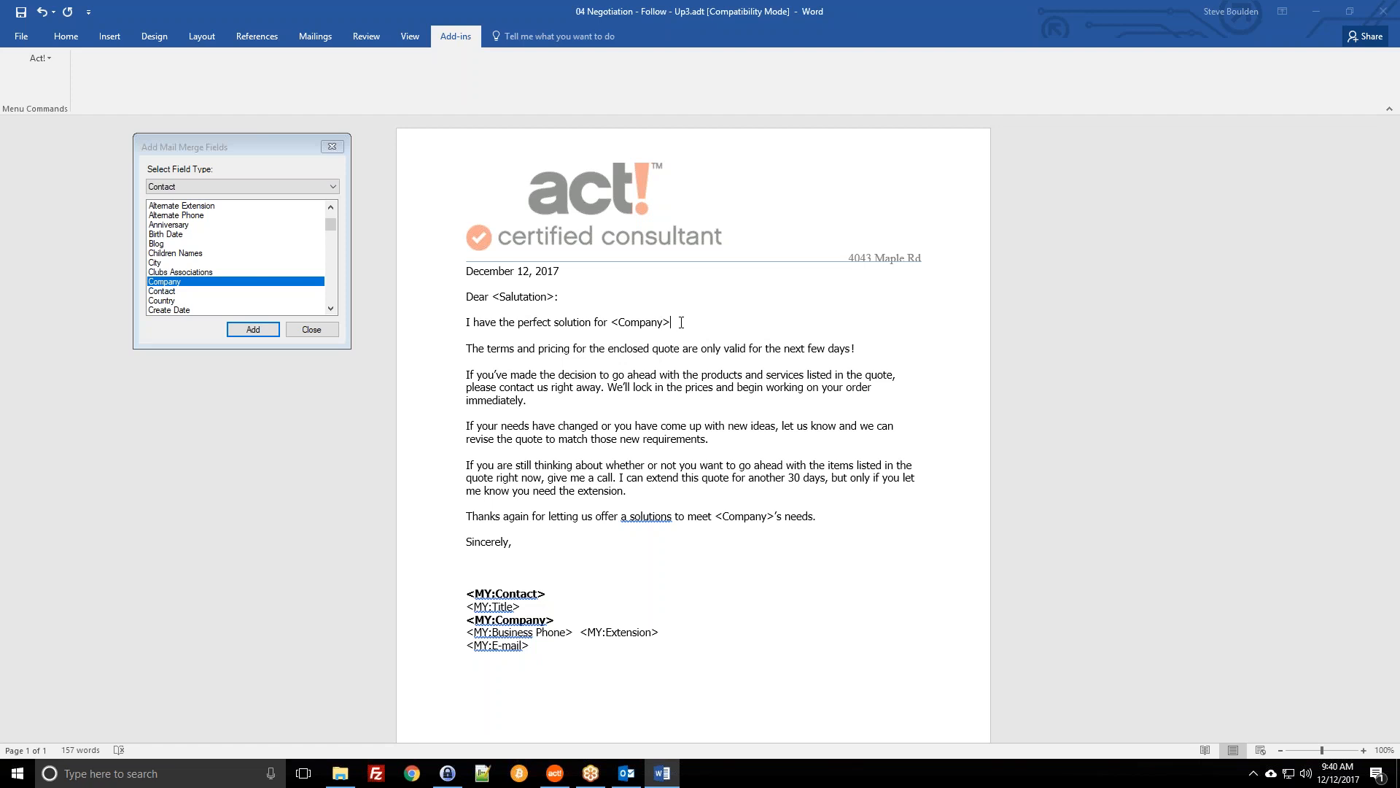
pyautogui.click(644, 323)
pyautogui.click(534, 297)
pyautogui.click(641, 322)
pyautogui.click(687, 319)
pyautogui.write('Our records indicate your City is')
pyautogui.doubleClick(155, 262)
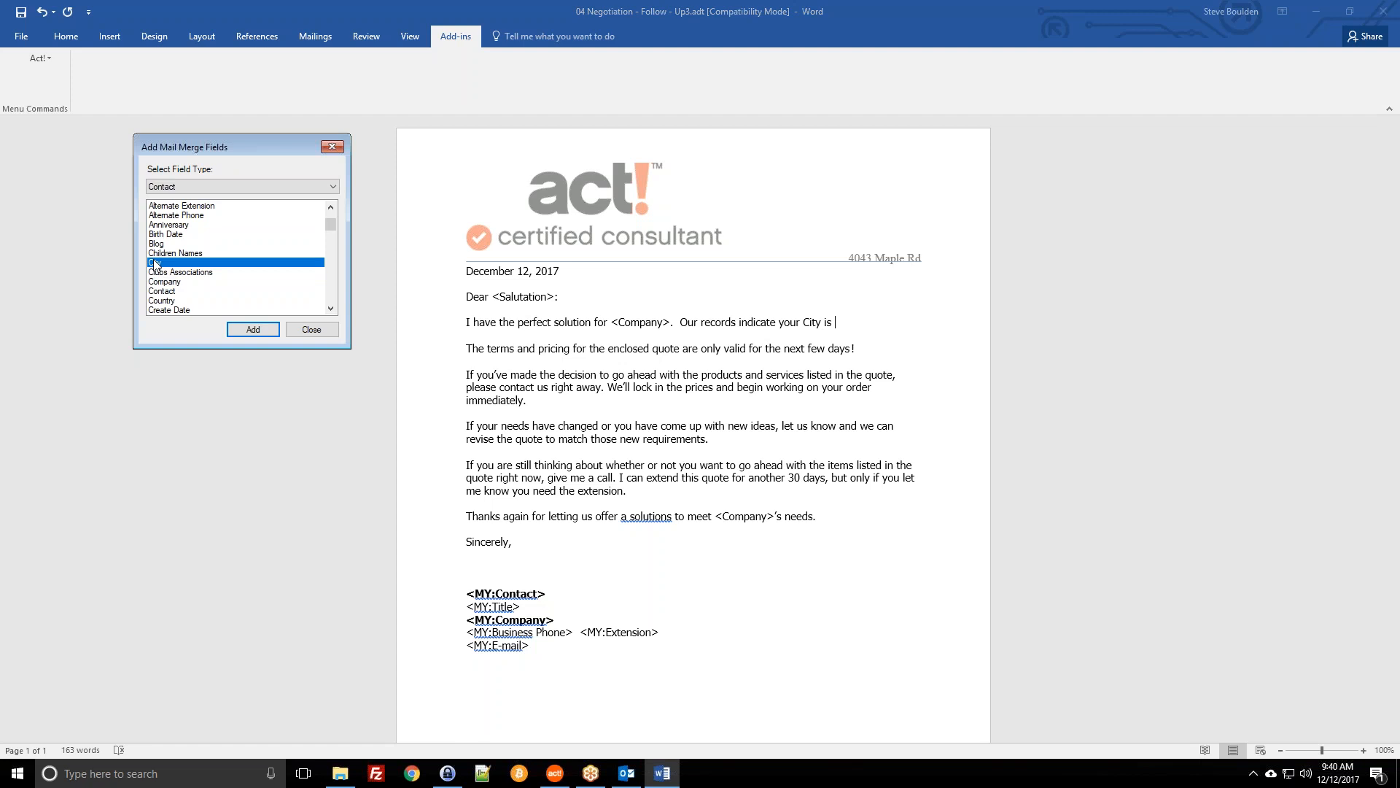
pyautogui.click(941, 325)
pyautogui.write('.')
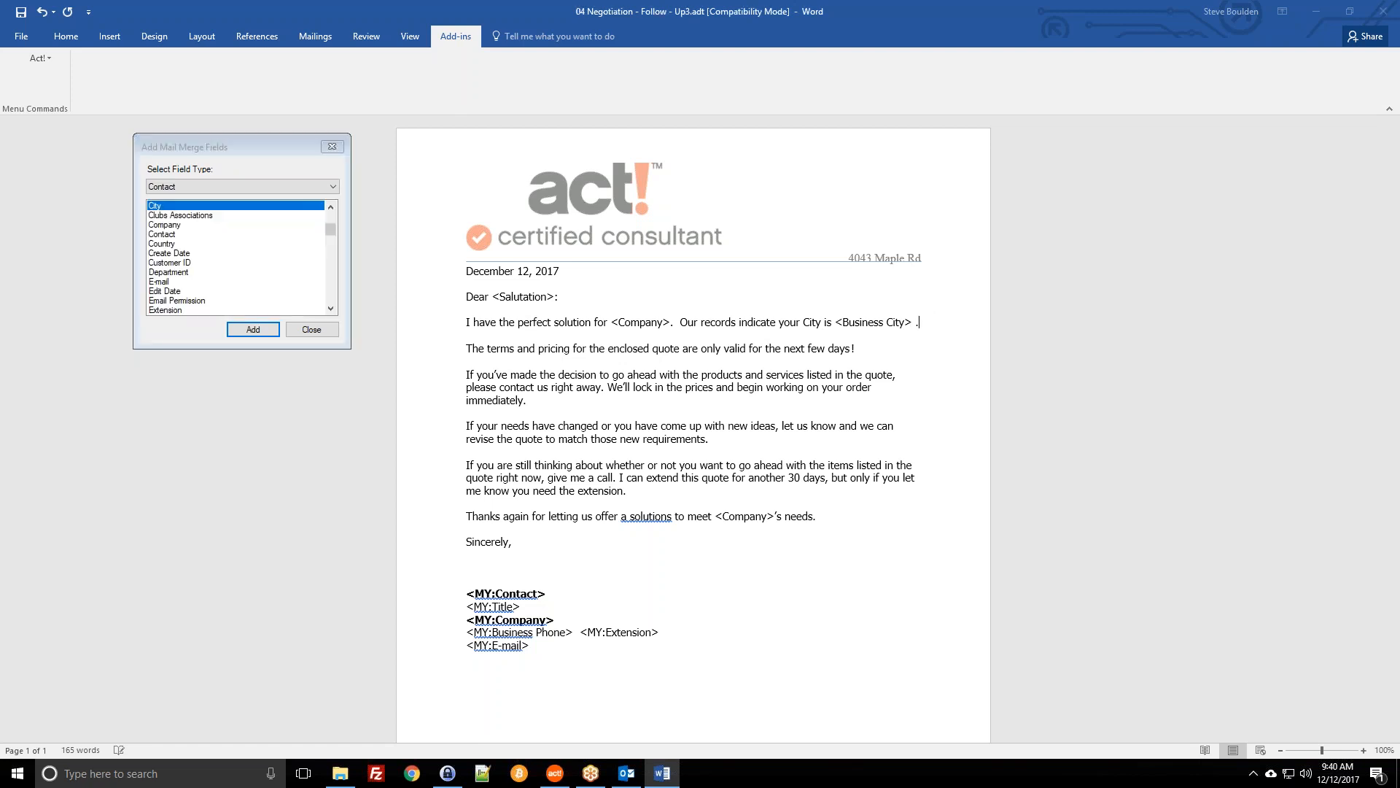
pyautogui.press('Return')
# Step: Remove the extra blank lines after the City sentence and check the <Company> and <Business City> fields
pyautogui.click(254, 254)
pyautogui.scroll(-6, 254, 261)
pyautogui.scroll(5, 211, 280)
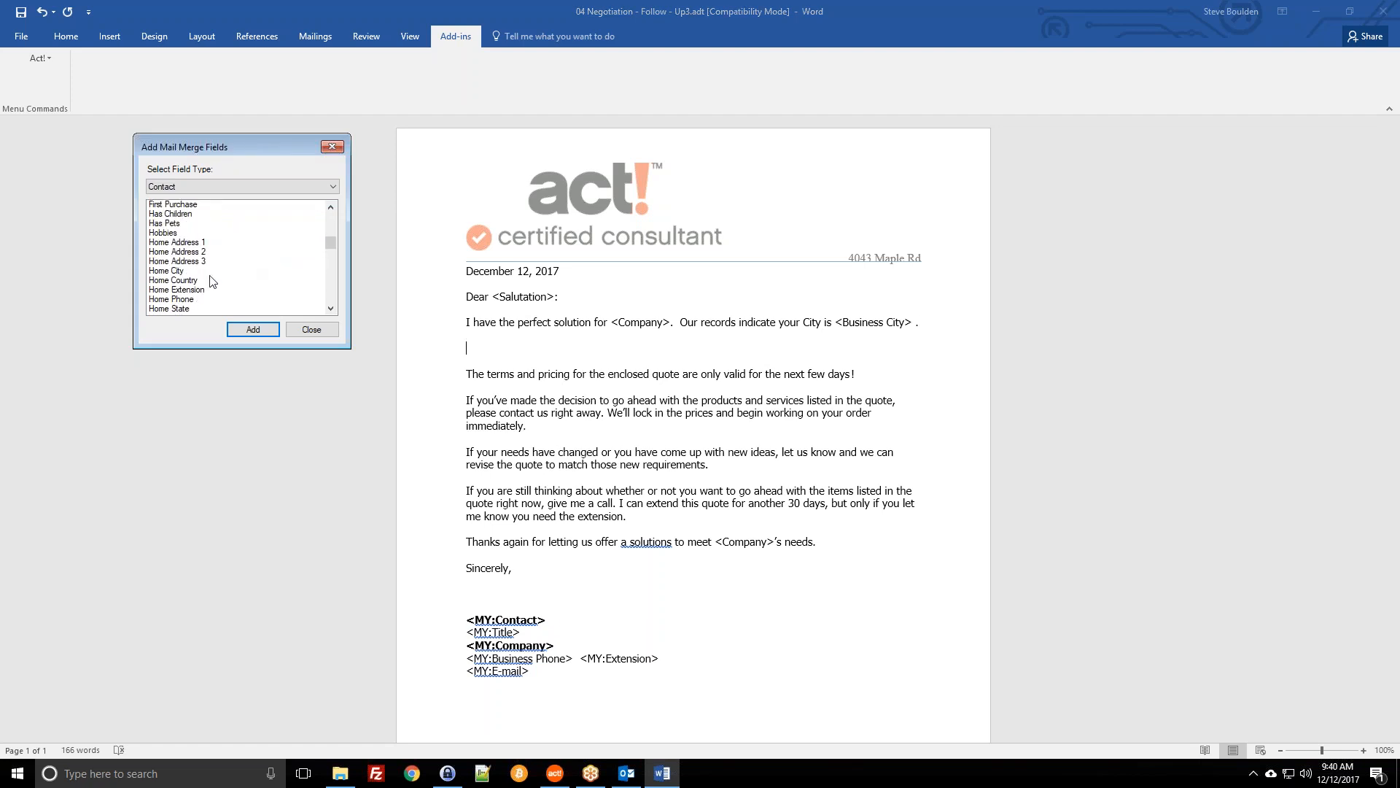
pyautogui.click(556, 355)
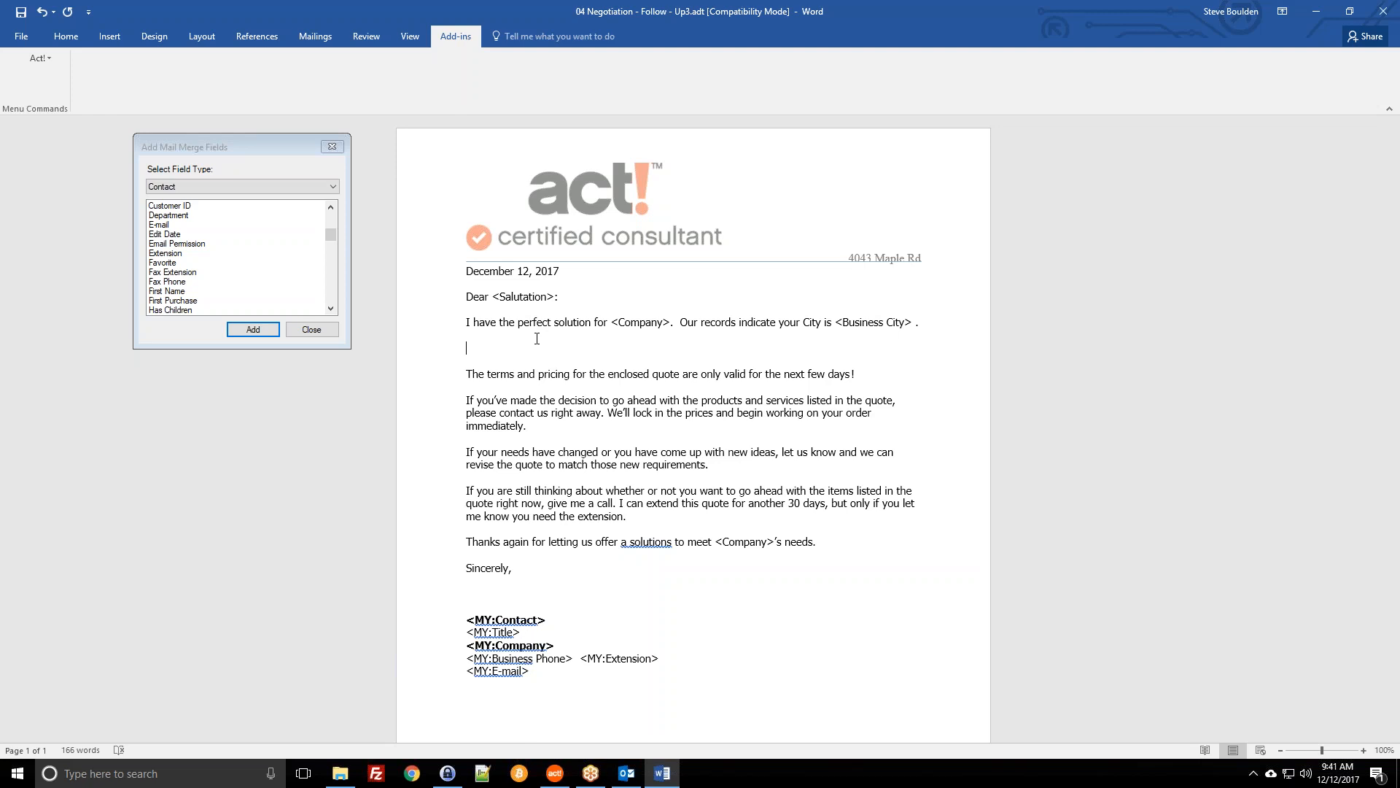
pyautogui.press('BackSpace')
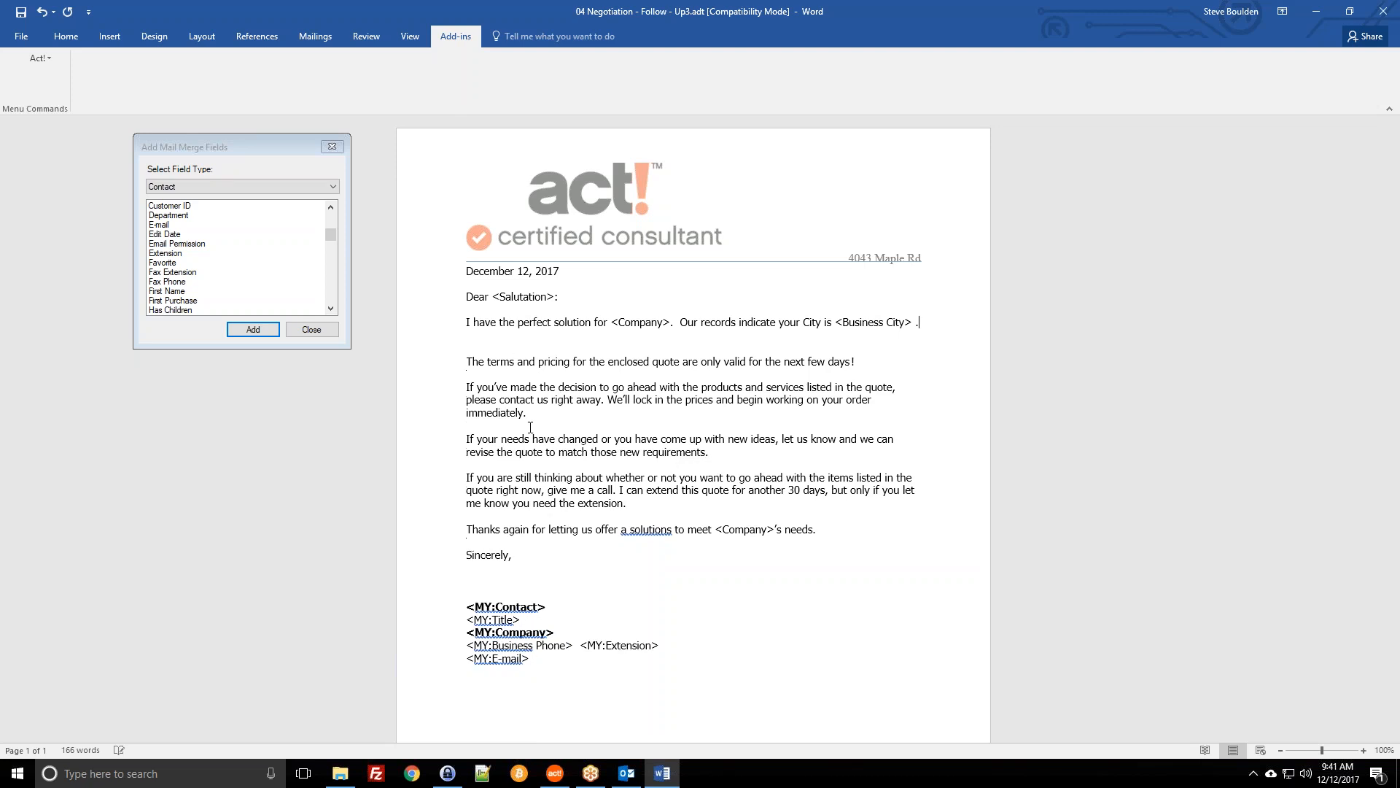
pyautogui.press('BackSpace')
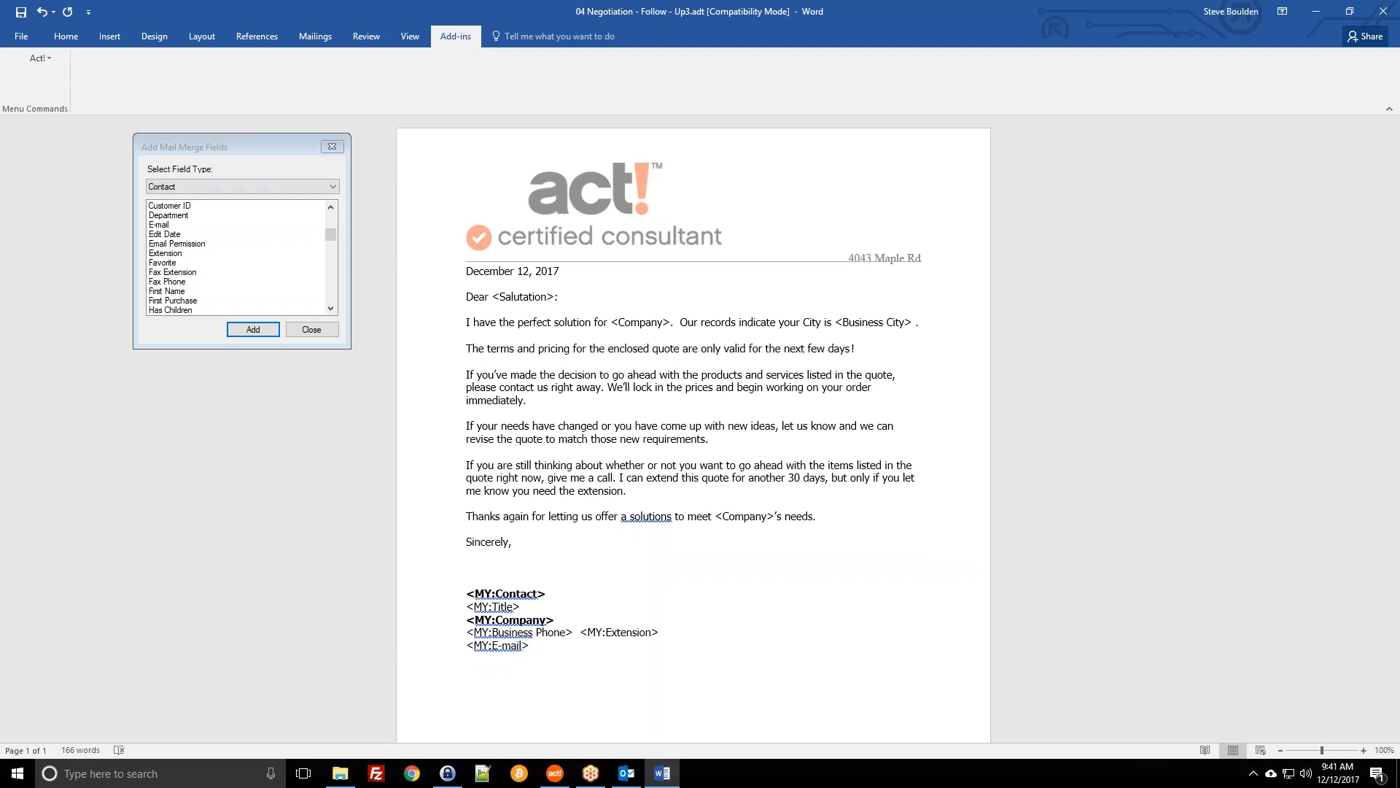
pyautogui.click(863, 318)
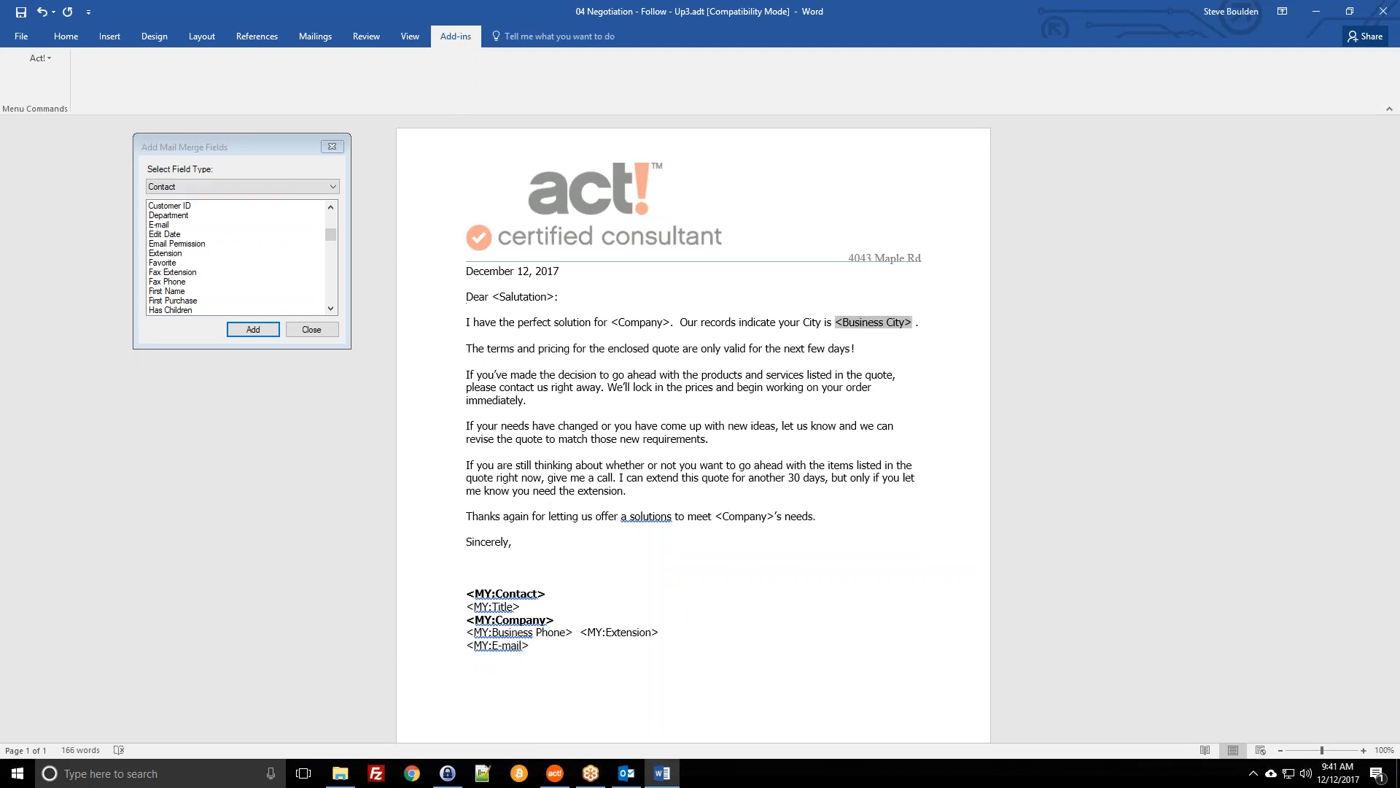
pyautogui.click(637, 323)
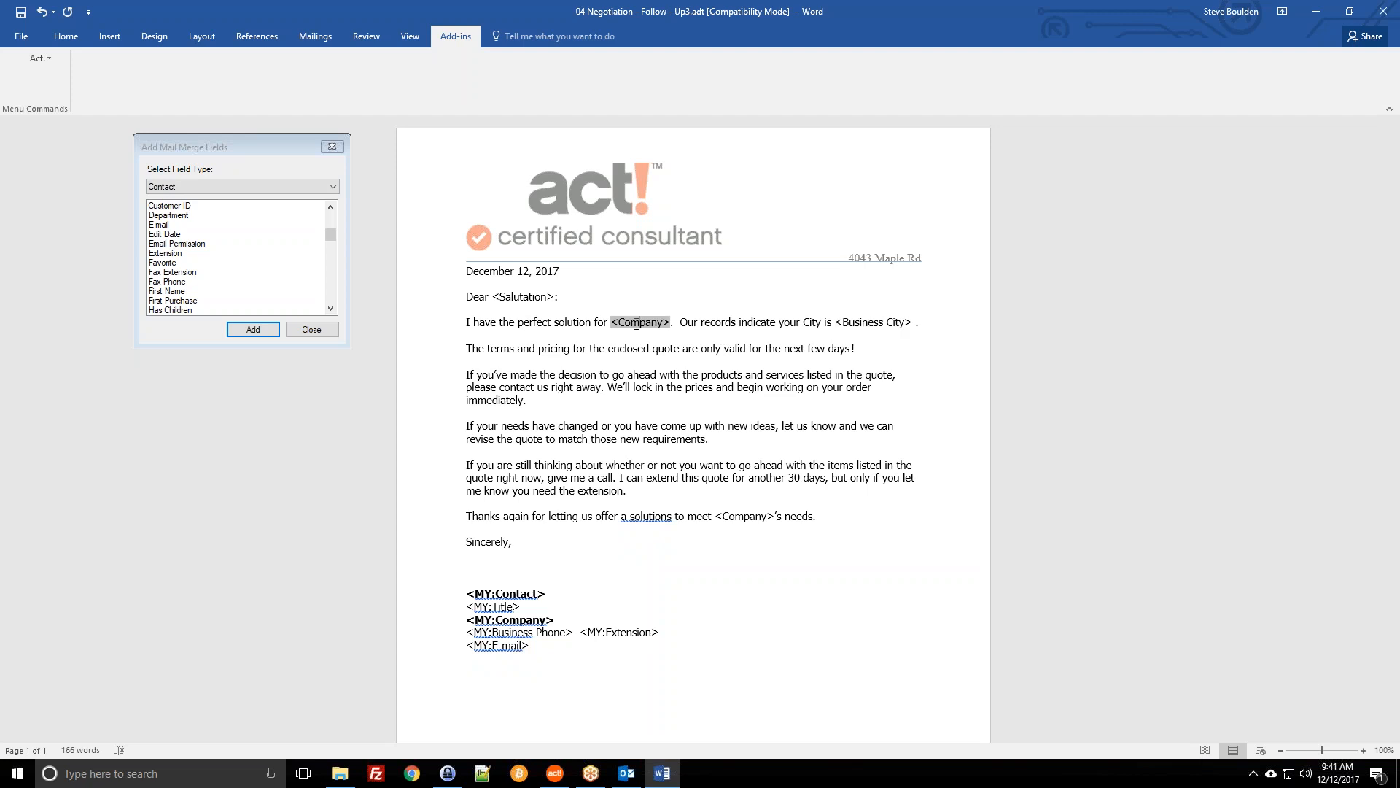
pyautogui.click(839, 322)
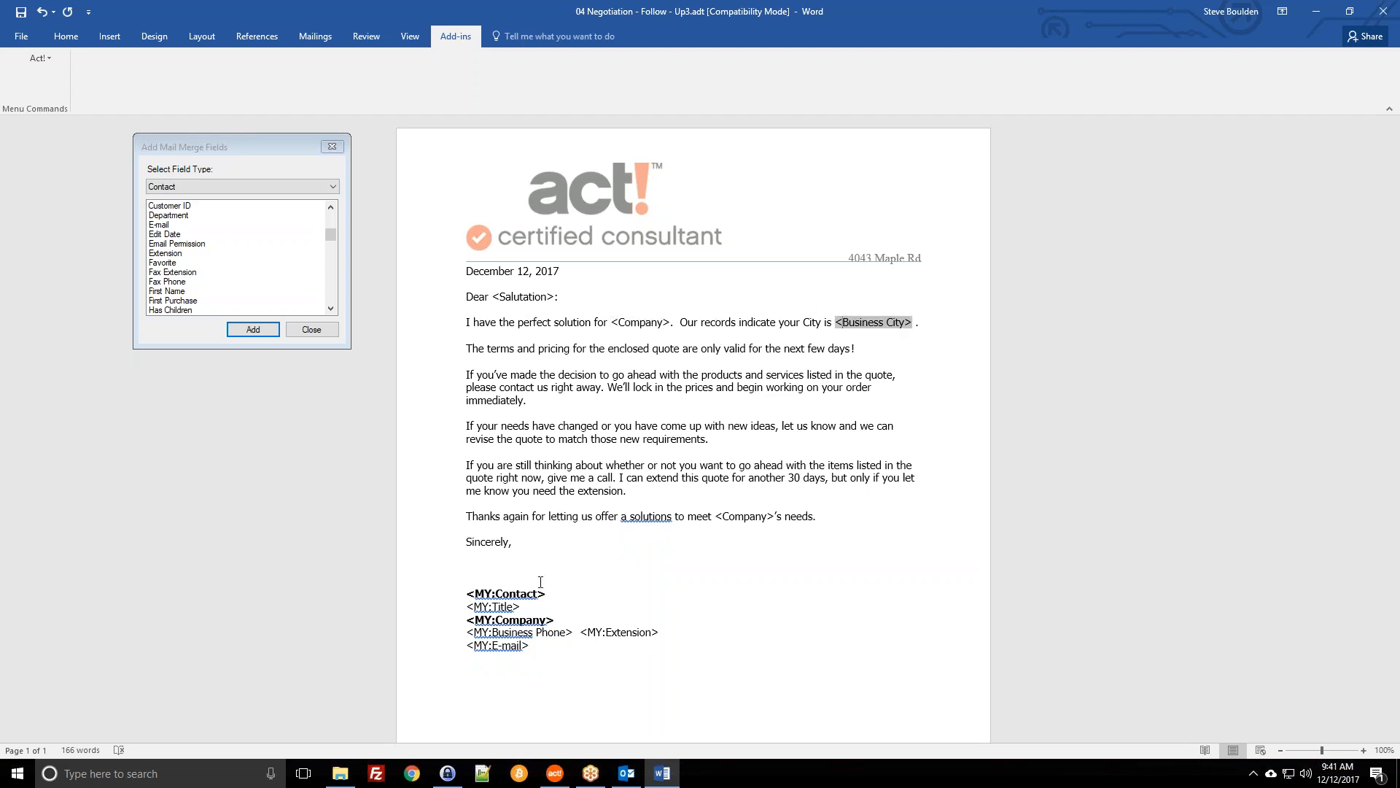
pyautogui.click(492, 560)
pyautogui.click(195, 186)
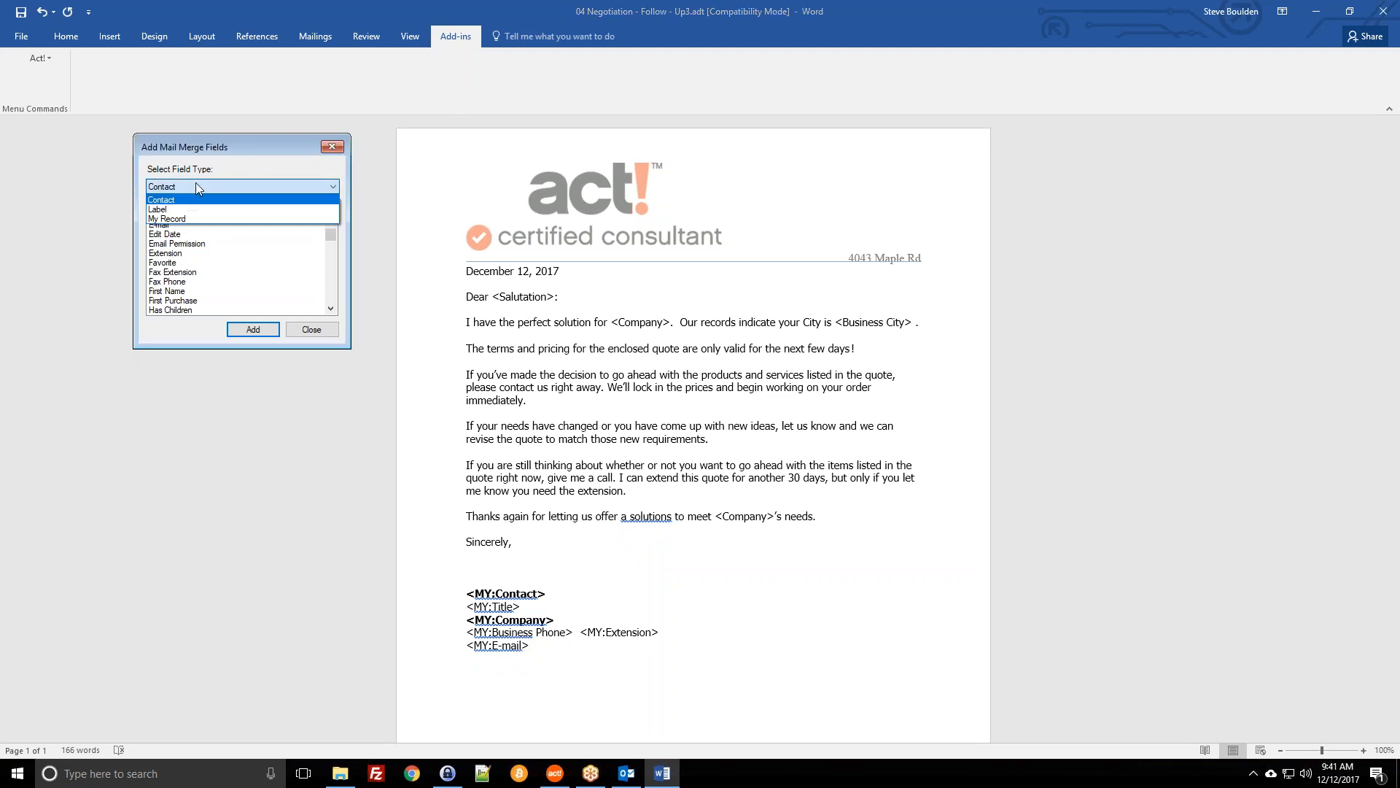
# Step: Switch the field list to My Record fields and insert <MY:Business City> below 'Sincerely,'
pyautogui.click(177, 220)
pyautogui.scroll(3, 154, 244)
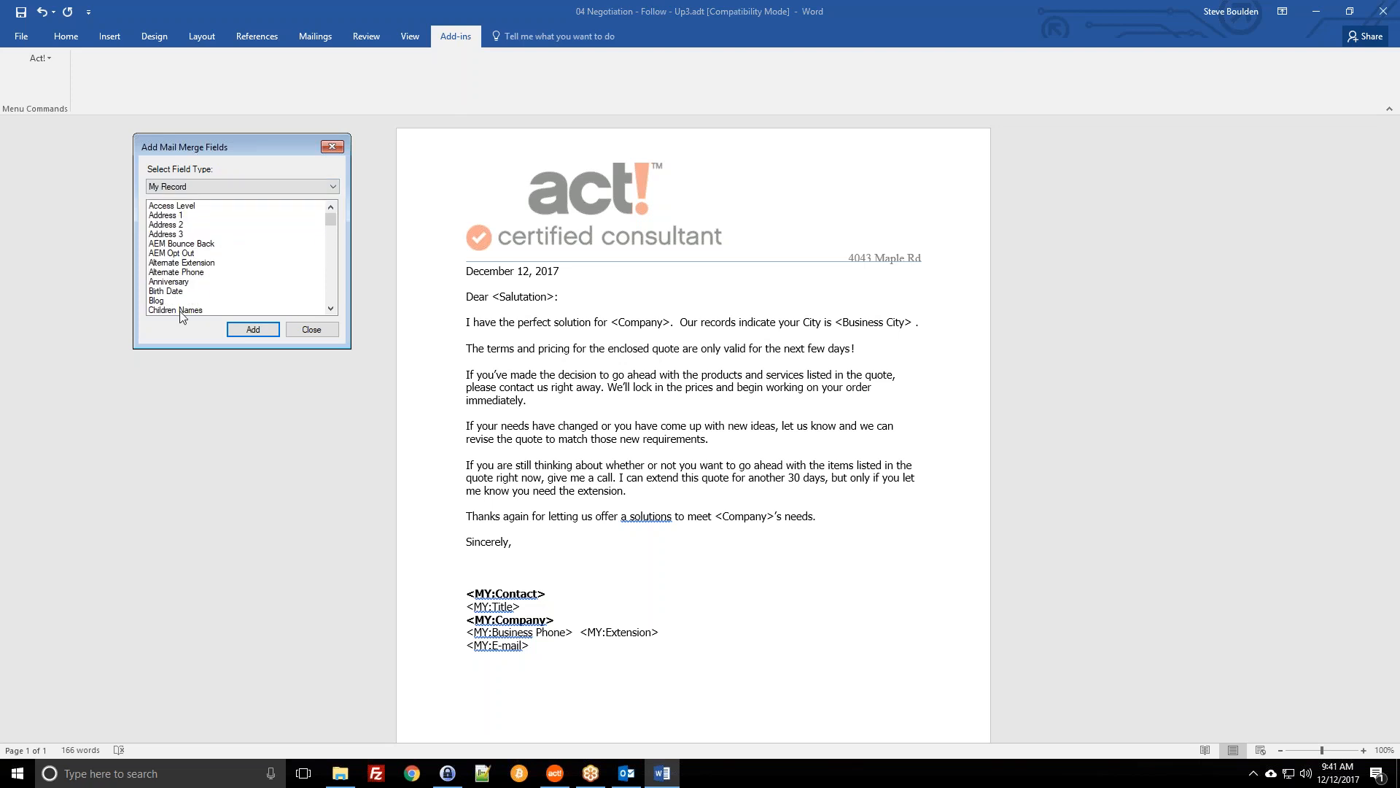
pyautogui.click(196, 246)
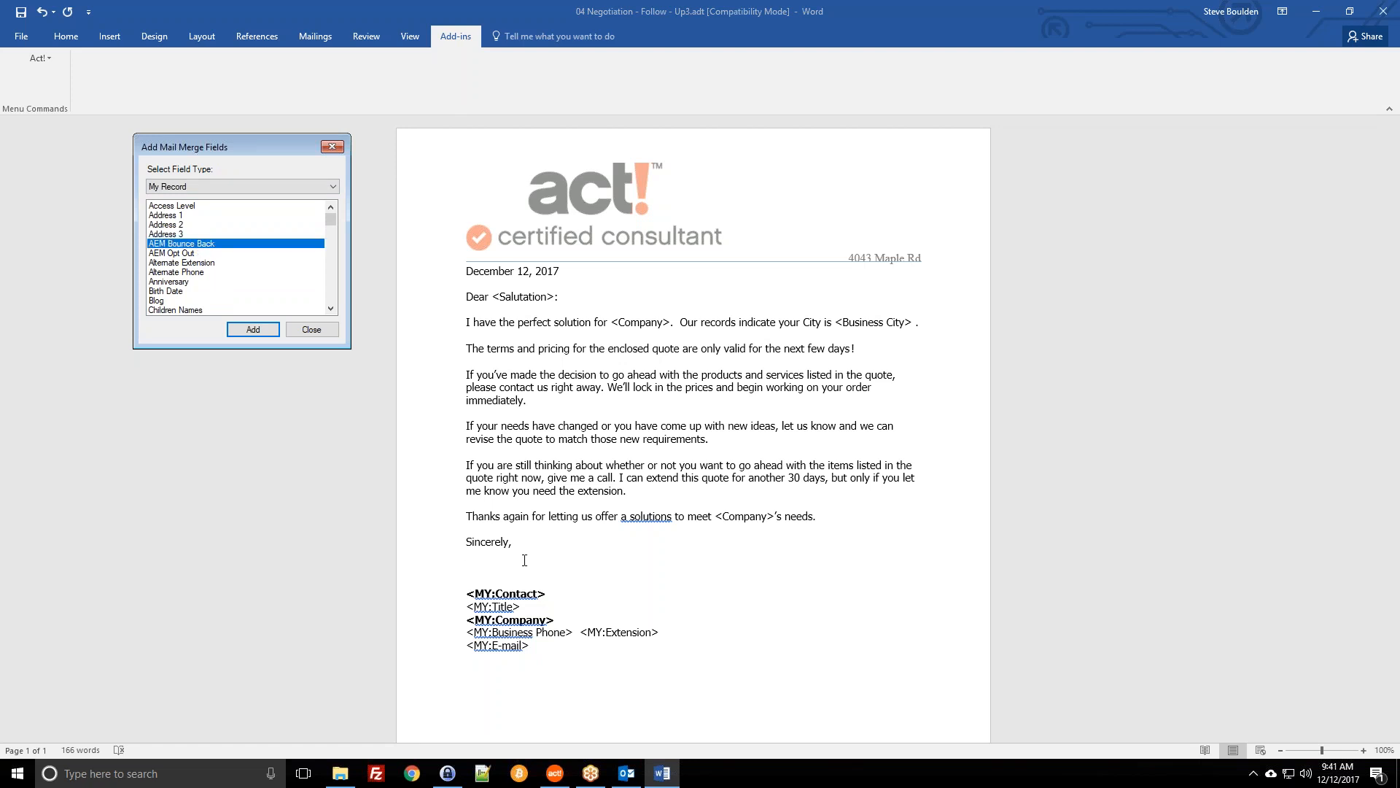
pyautogui.click(223, 281)
pyautogui.scroll(-2, 221, 293)
pyautogui.scroll(-1, 221, 294)
pyautogui.doubleClick(166, 263)
pyautogui.click(571, 566)
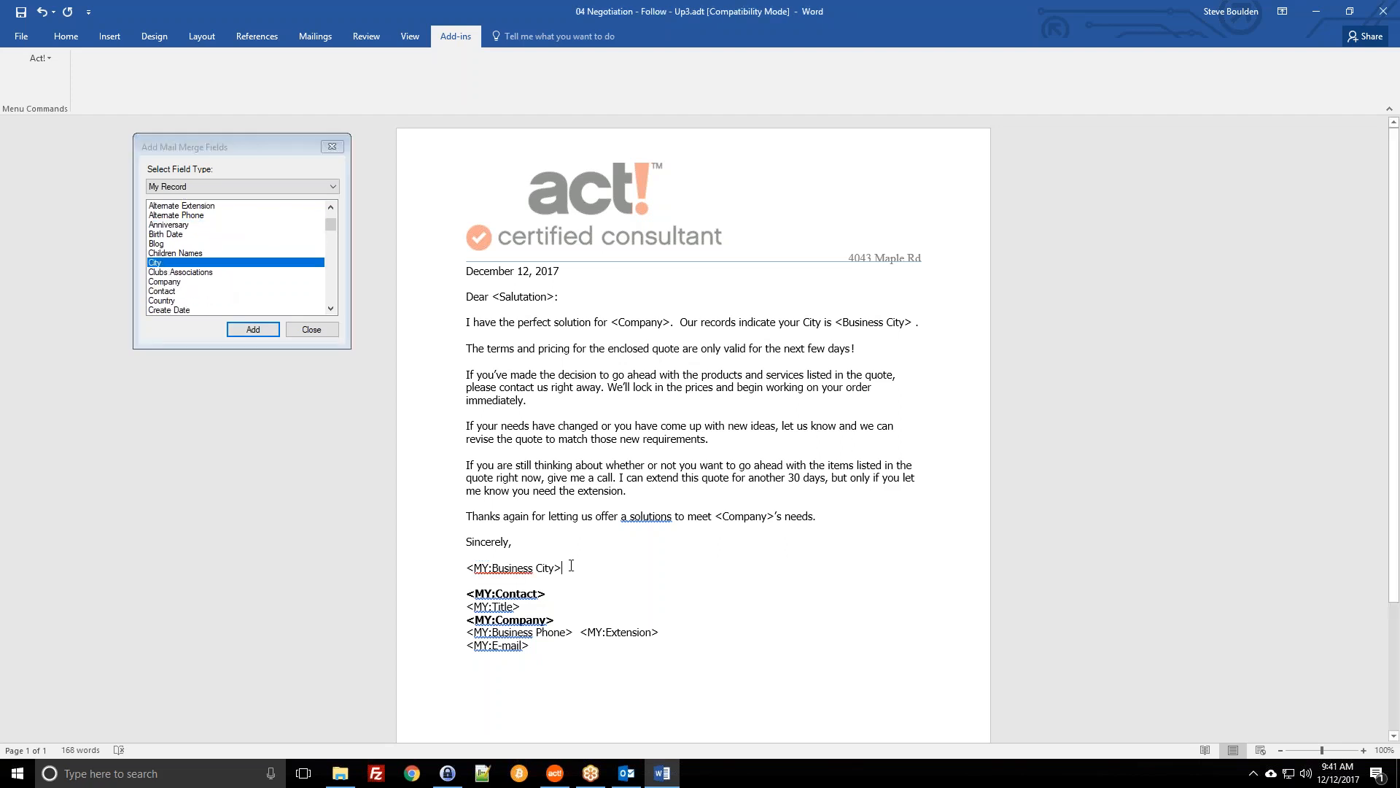
pyautogui.click(874, 323)
pyautogui.click(518, 569)
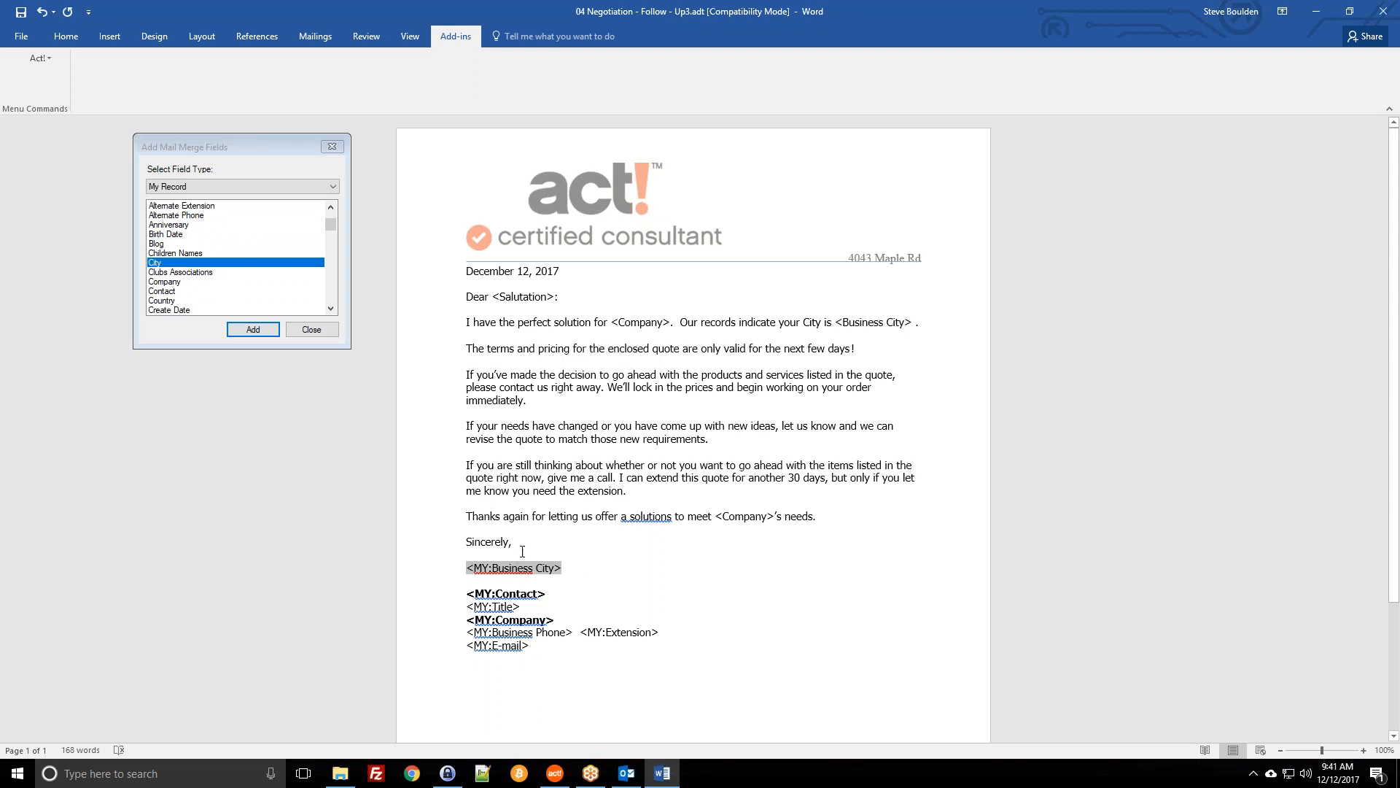
pyautogui.press('Down')
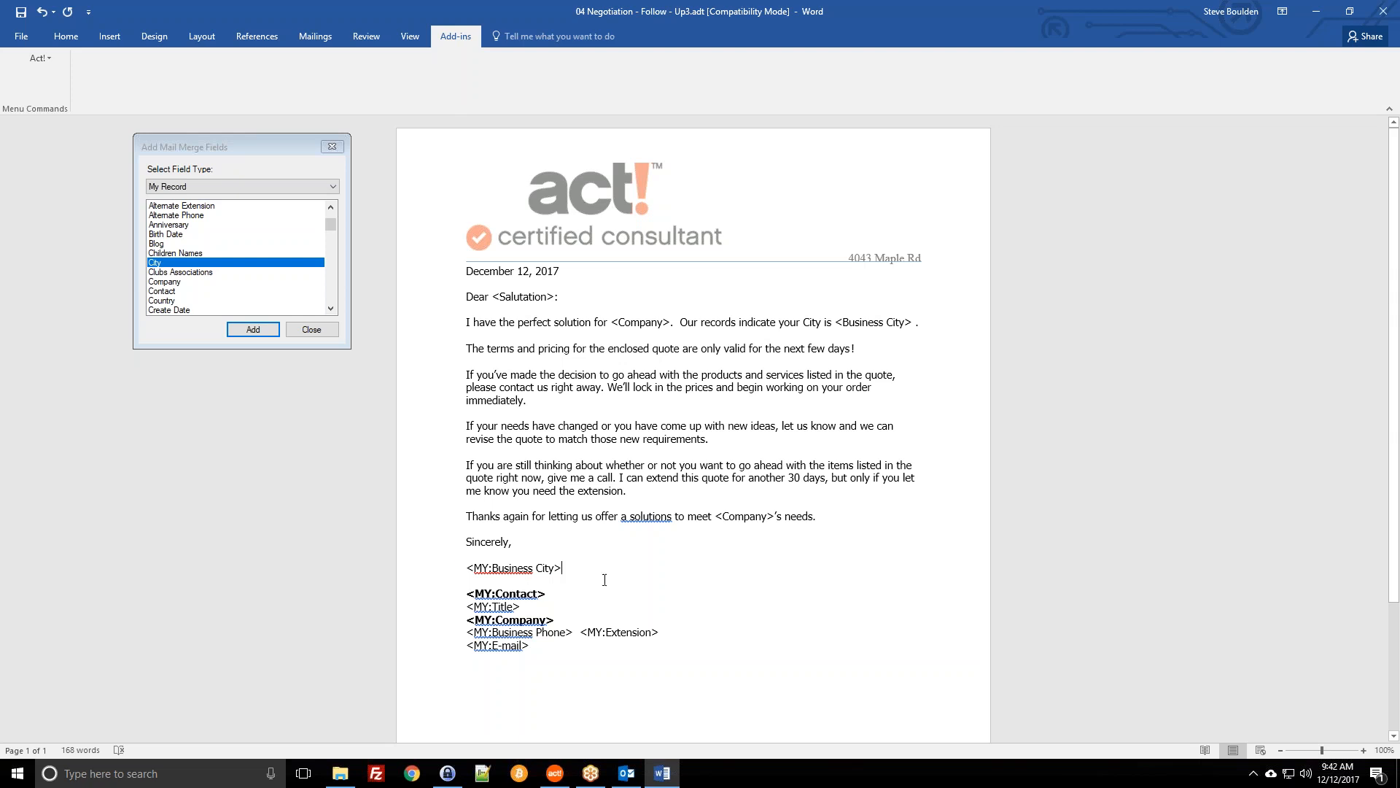
# Step: Delete the <MY:Business City> line and the extra blank line under 'Sincerely,'
pyautogui.click(481, 611)
pyautogui.click(574, 655)
pyautogui.moveTo(568, 563); pyautogui.dragTo(527, 562)
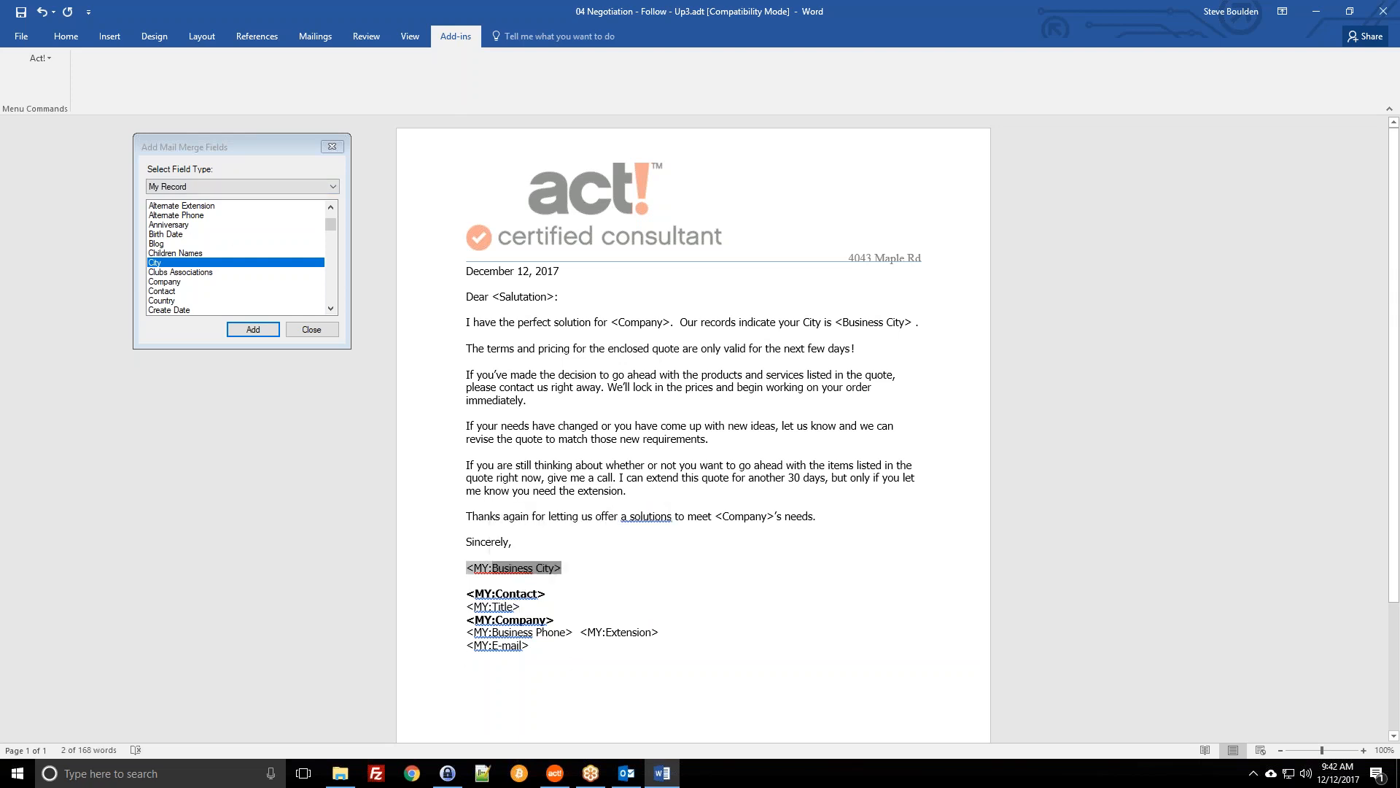
pyautogui.press('BackSpace')
pyautogui.press('BackSpace')
pyautogui.press('BackSpace')
pyautogui.press('BackSpace')
pyautogui.press('BackSpace')
pyautogui.press('Delete')
pyautogui.press('BackSpace')
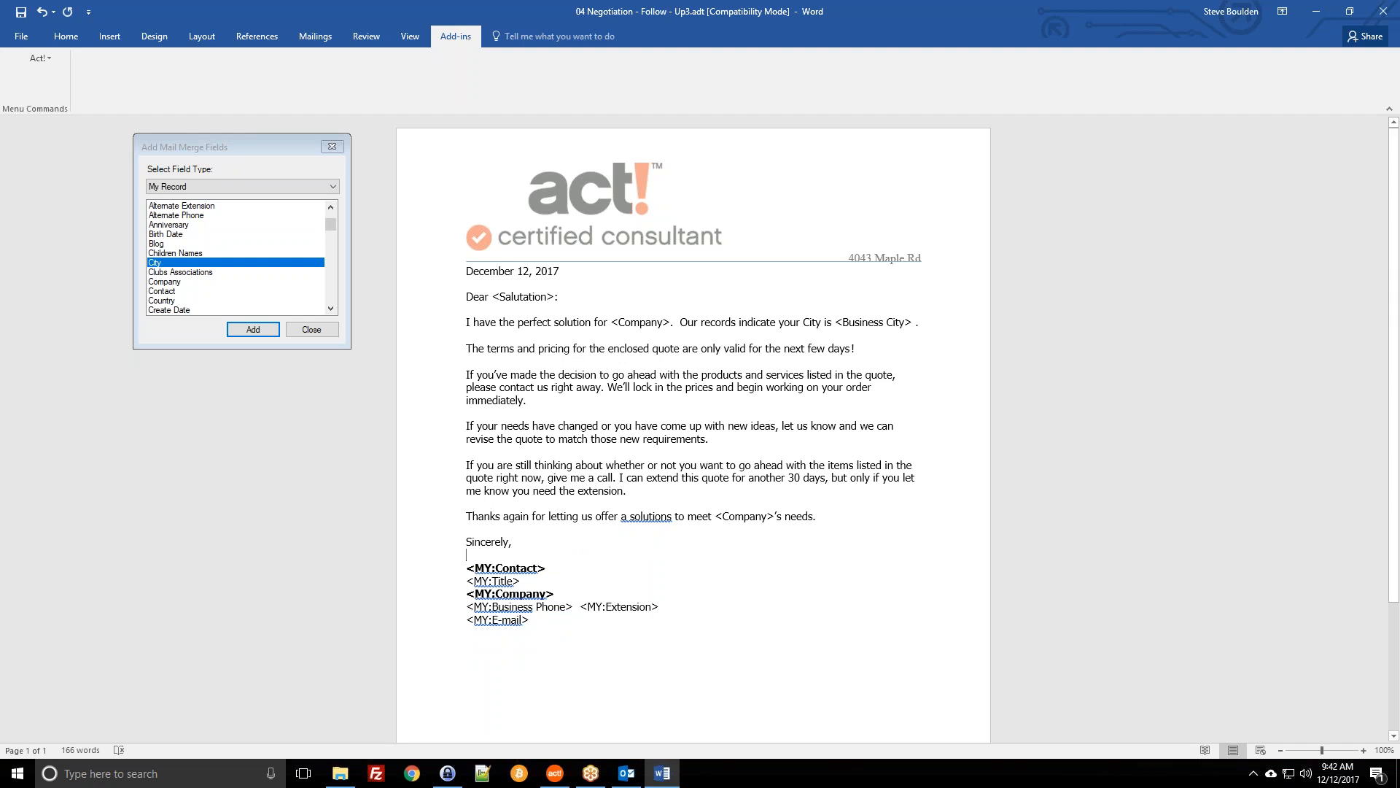
pyautogui.moveTo(559, 616); pyautogui.dragTo(467, 568)
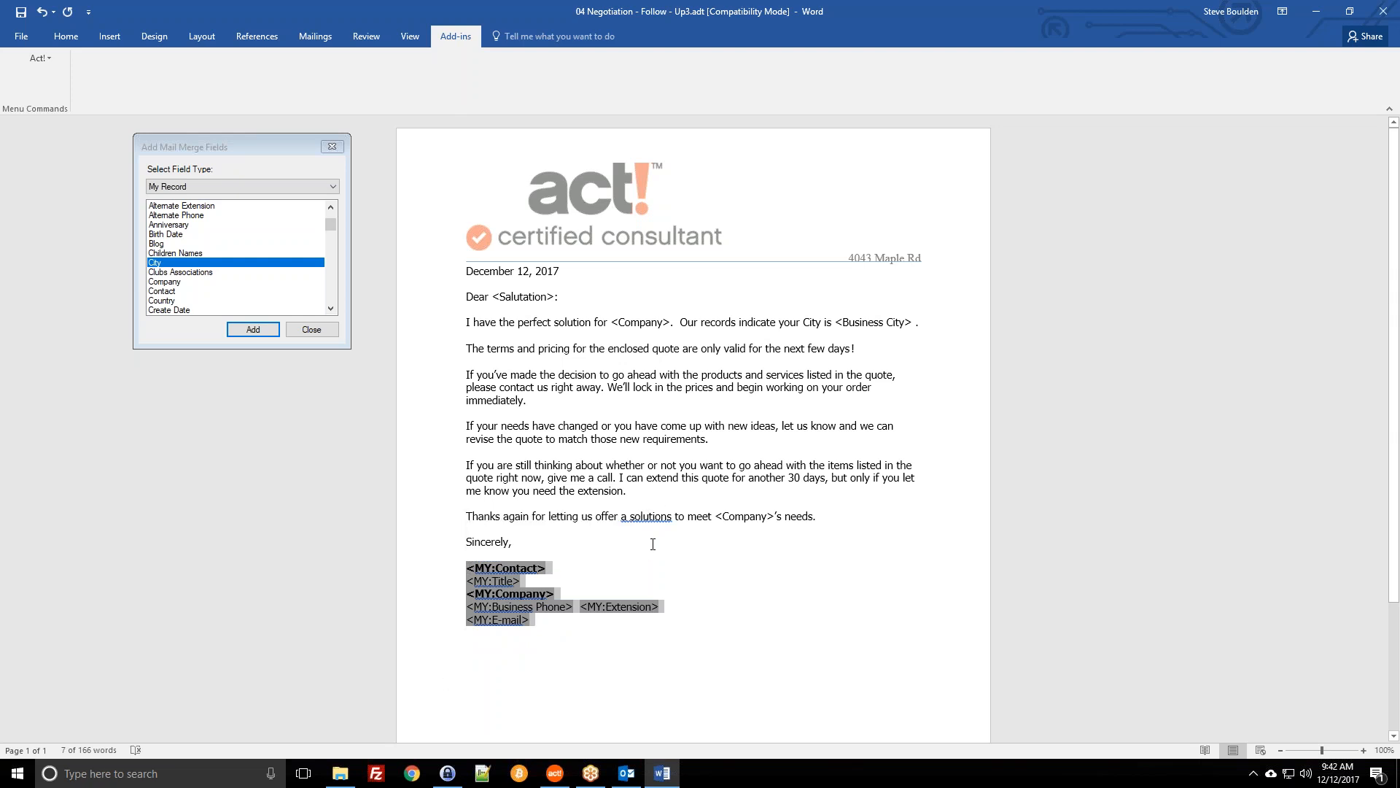
pyautogui.click(312, 330)
# Step: Start Save As from the File menu, targeting the database's current Templates folder
pyautogui.click(828, 525)
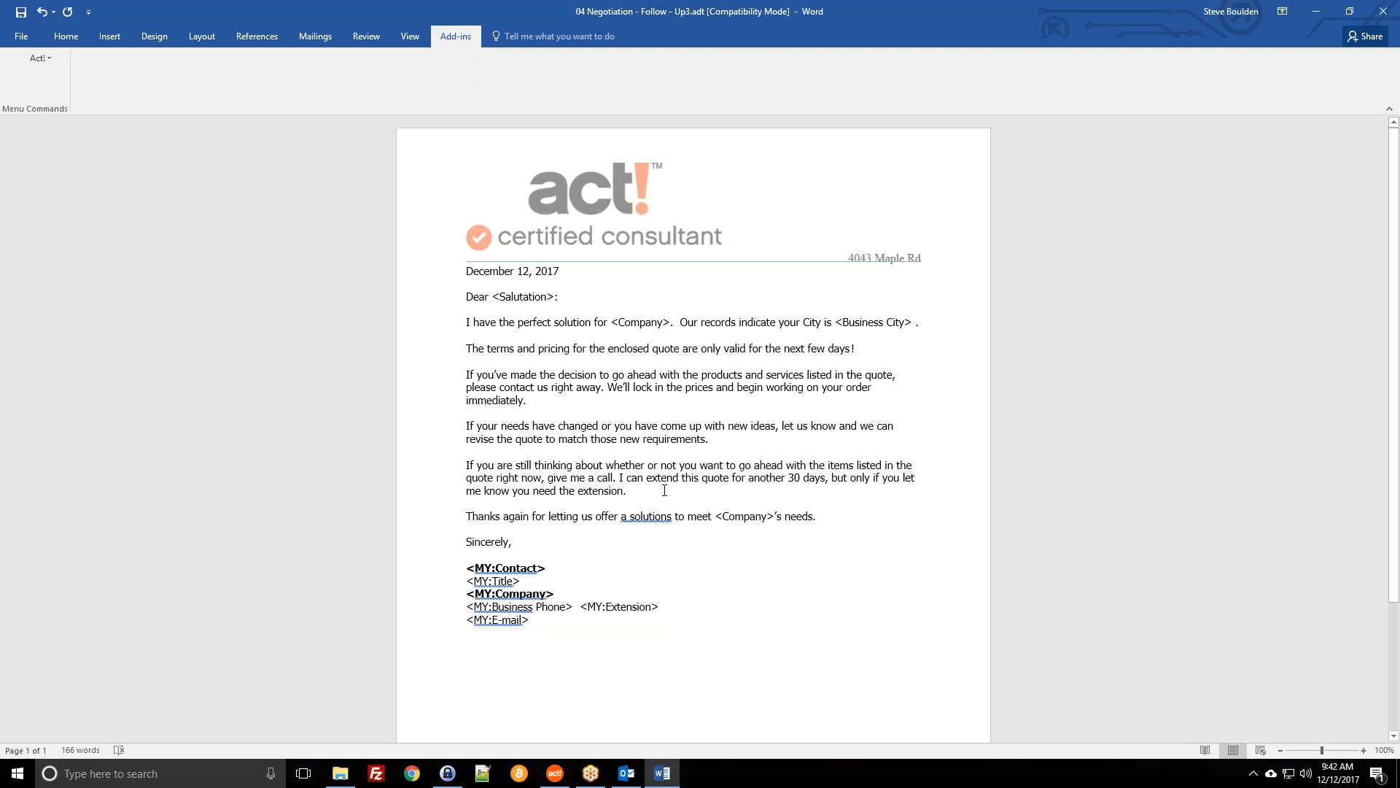
pyautogui.click(62, 38)
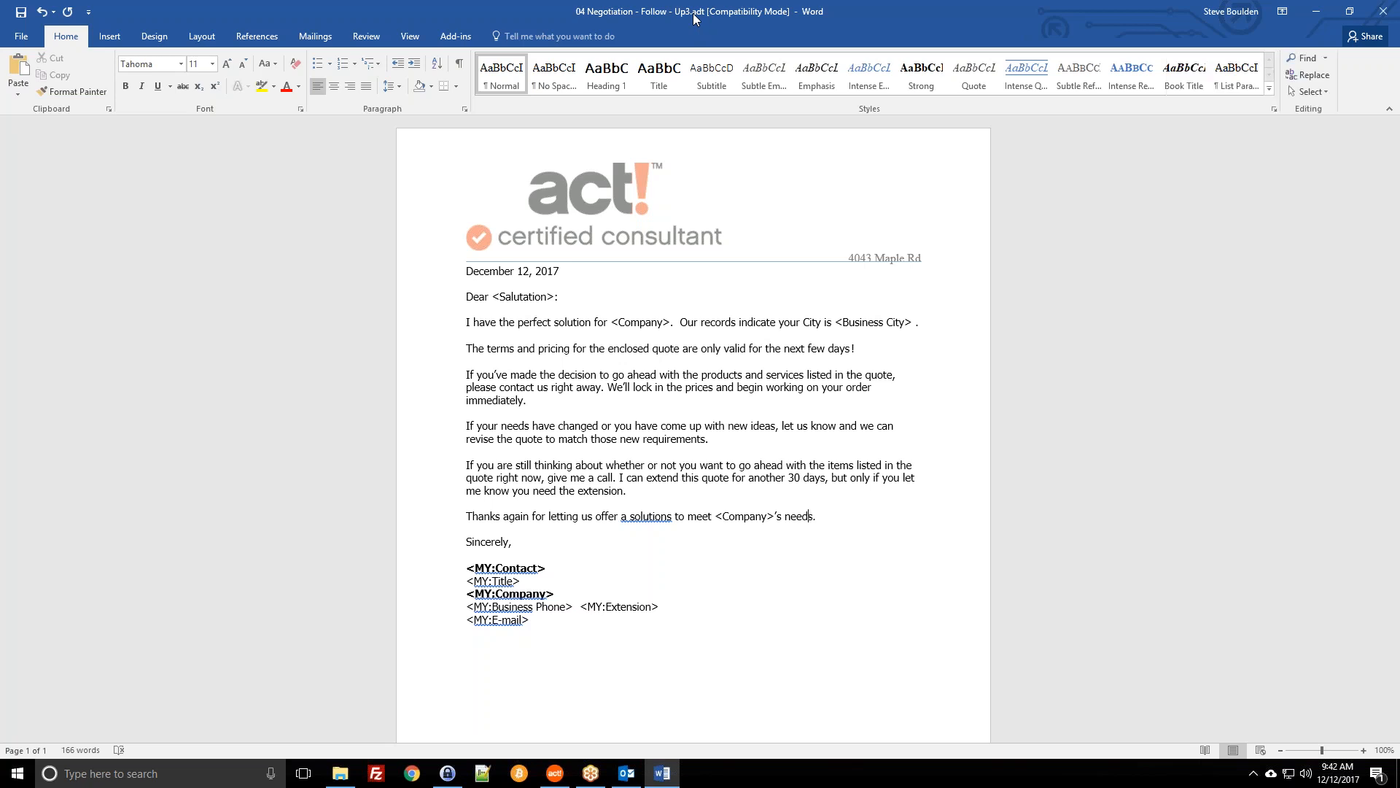
pyautogui.click(25, 38)
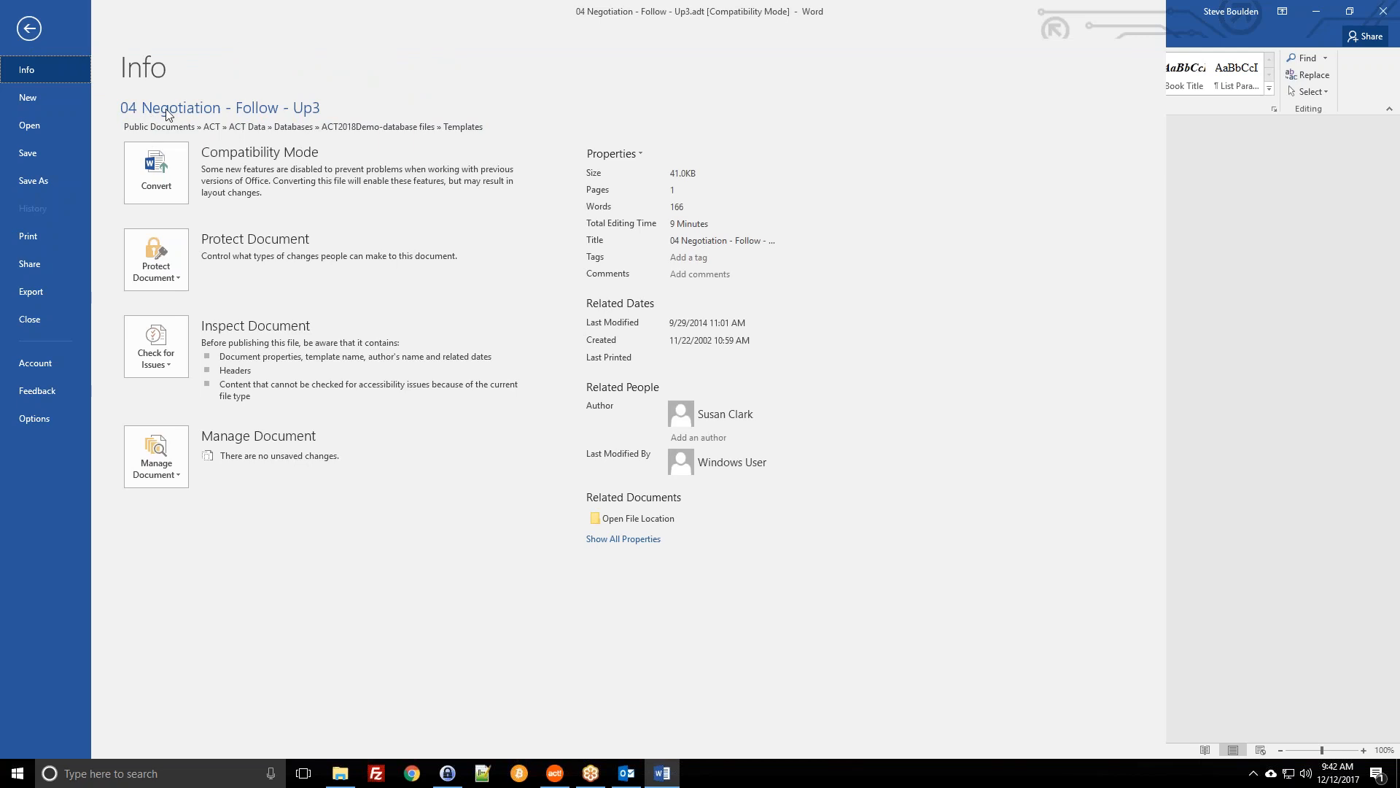
pyautogui.click(56, 181)
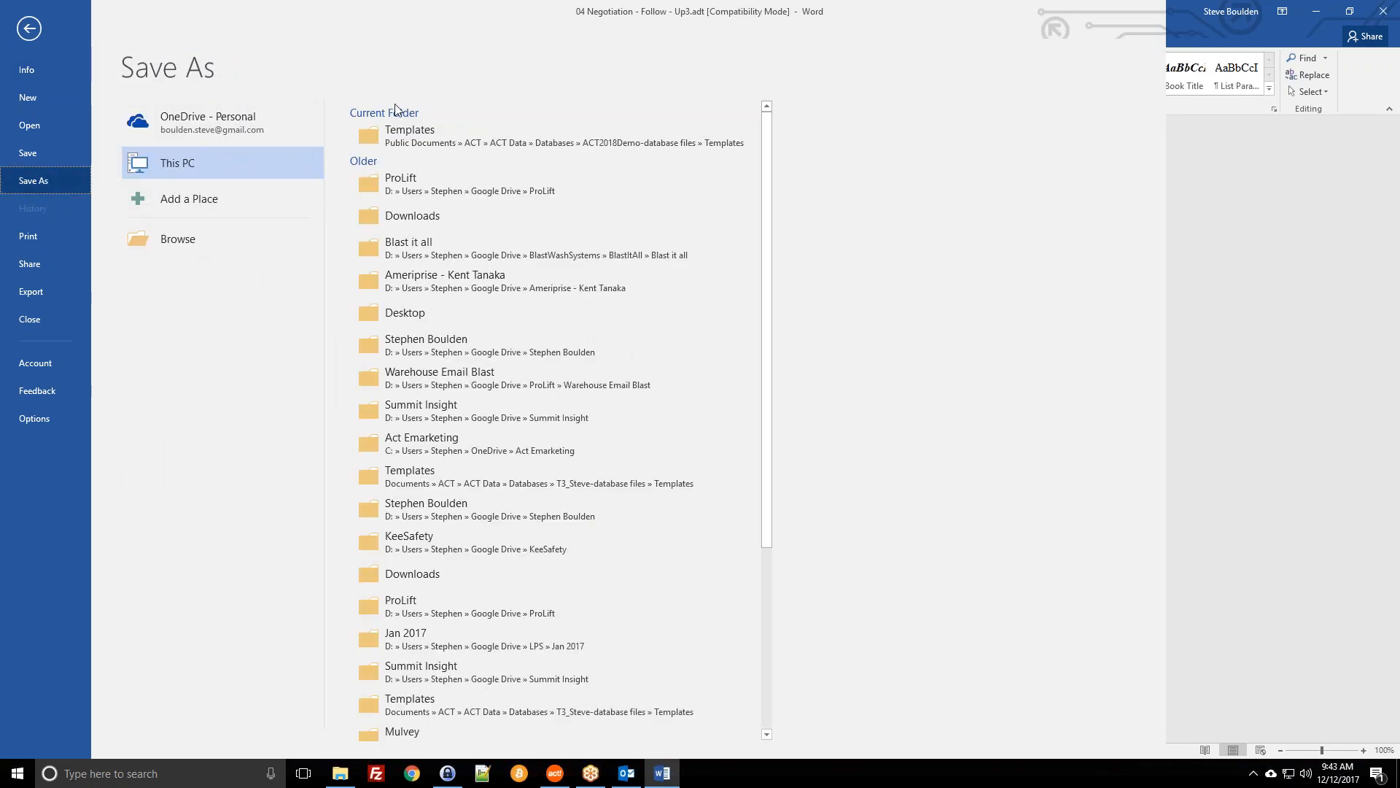
pyautogui.click(464, 143)
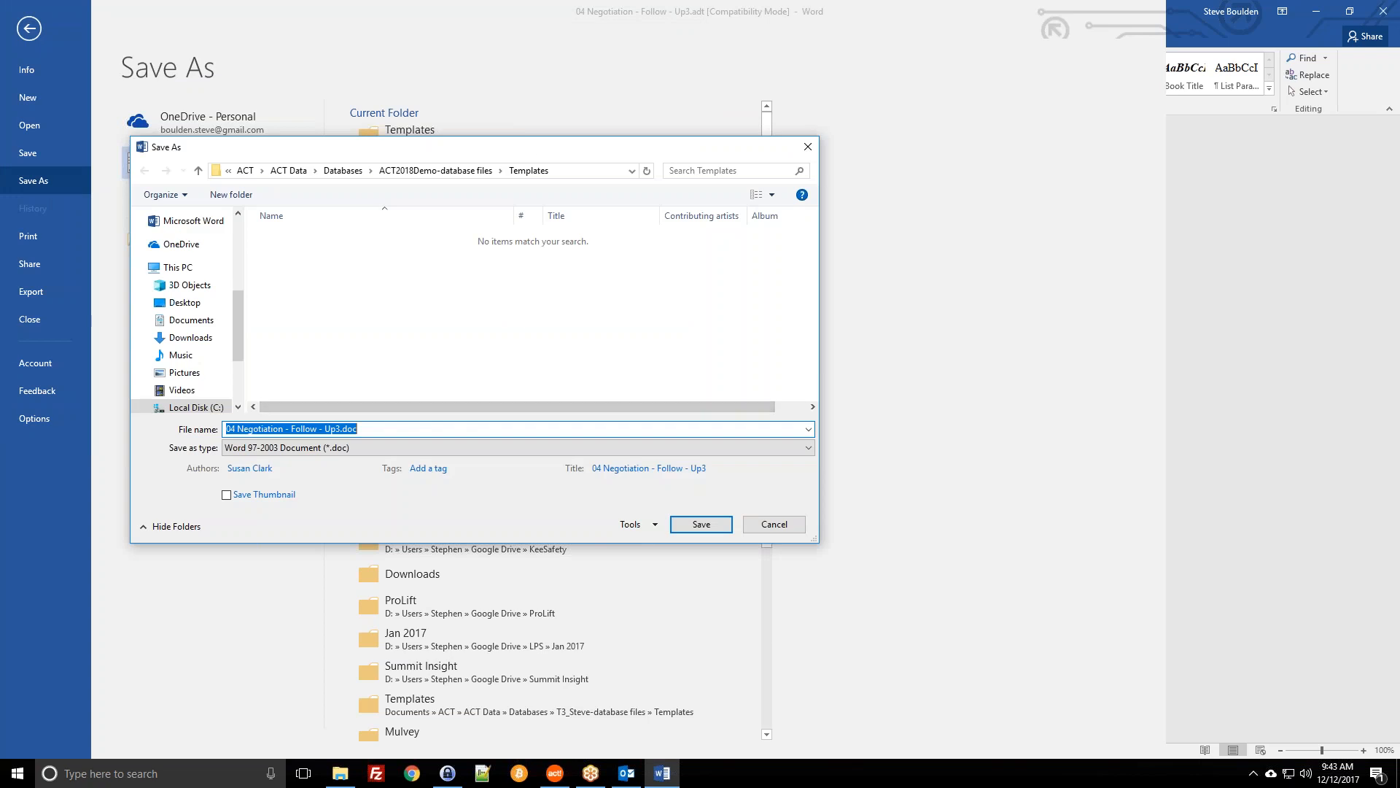
# Step: Replace the file name with "Dec122017WordDemo" wrapped in quotes
pyautogui.click(370, 426)
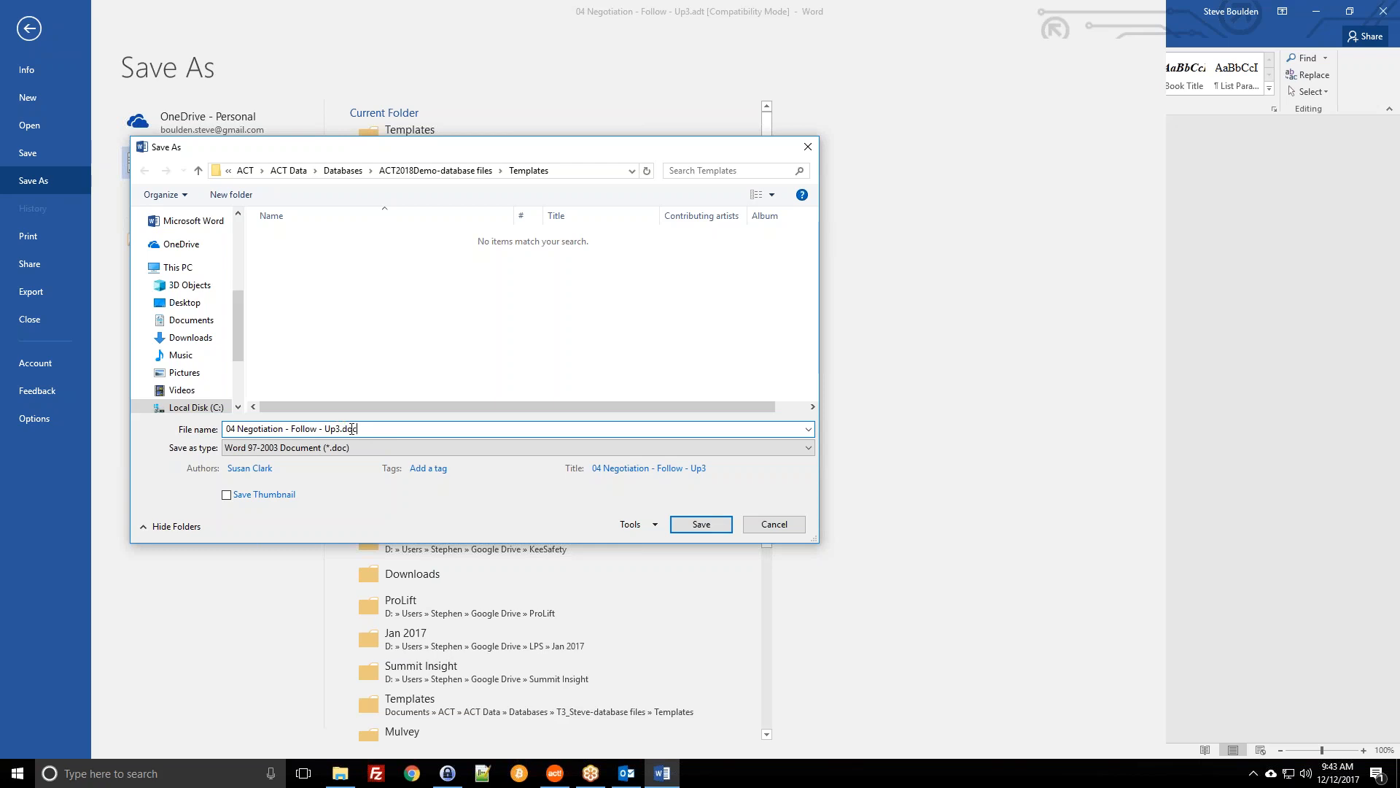
pyautogui.moveTo(361, 430); pyautogui.dragTo(201, 447)
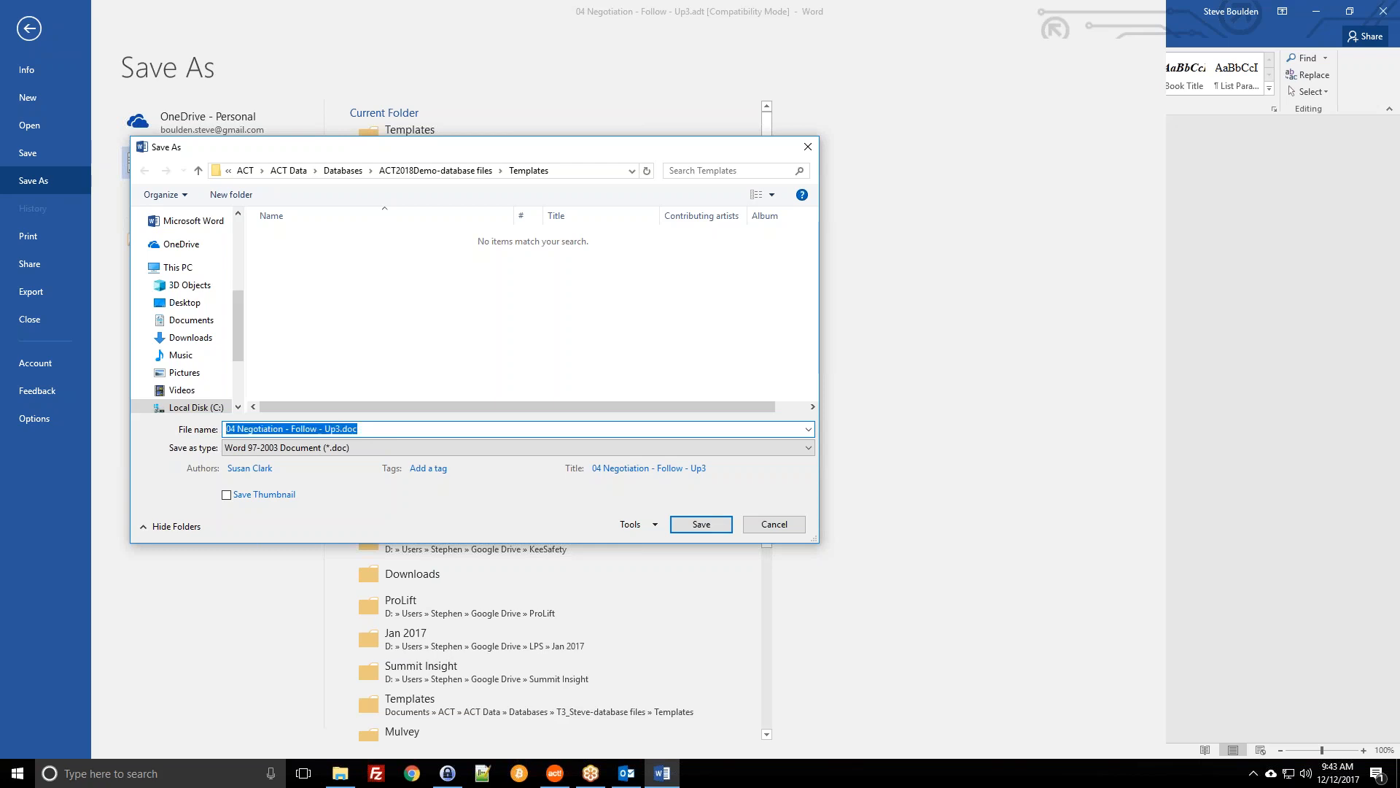
pyautogui.write('Dec')
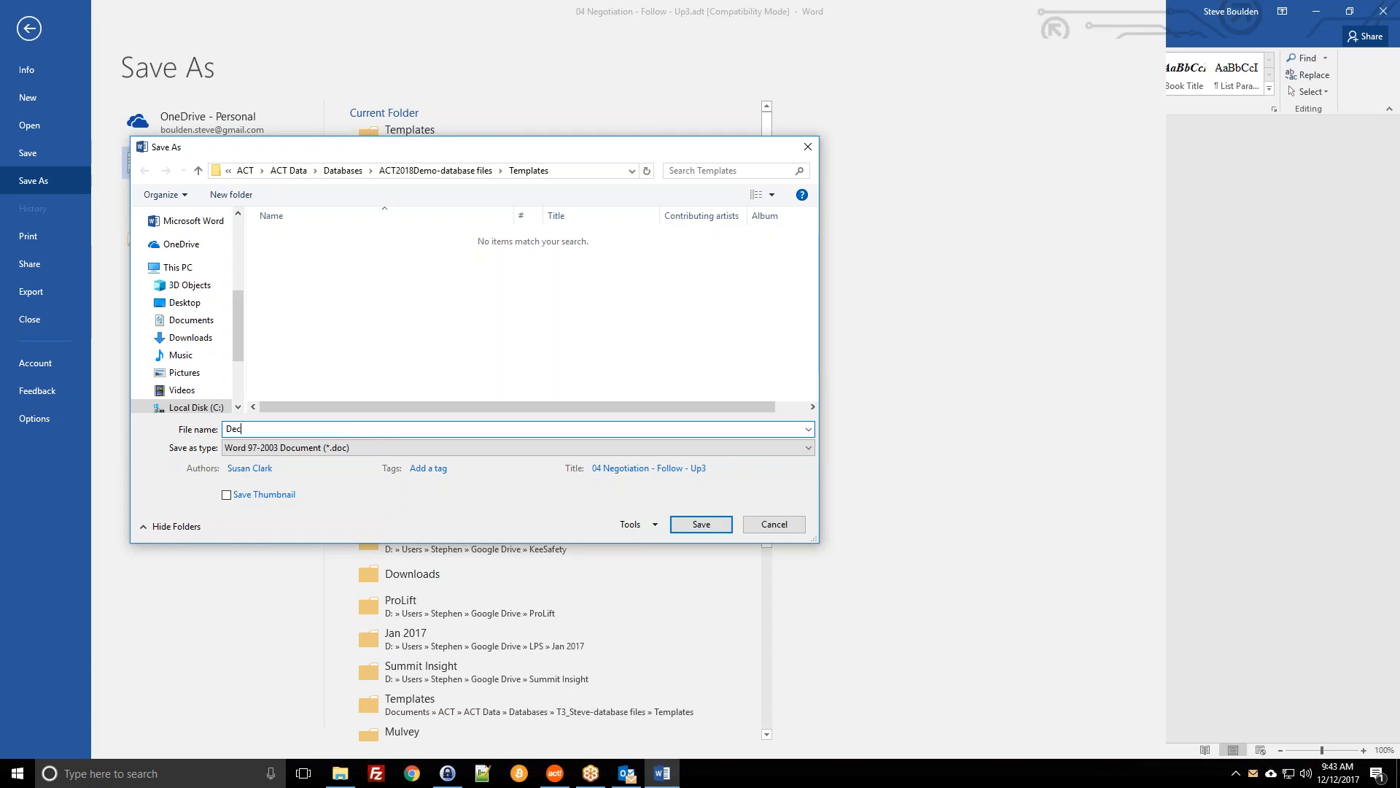
pyautogui.write('122017')
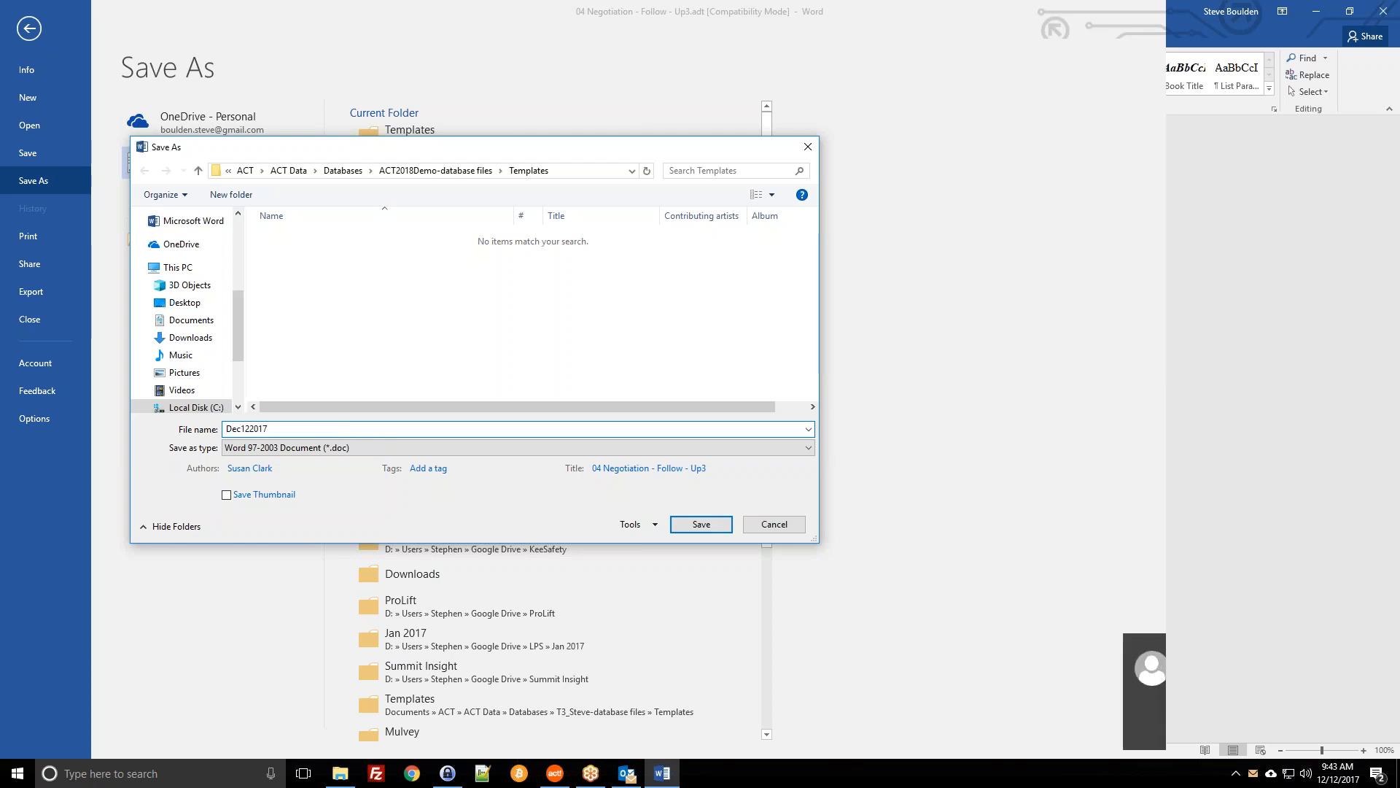
pyautogui.click(1378, 647)
pyautogui.click(350, 431)
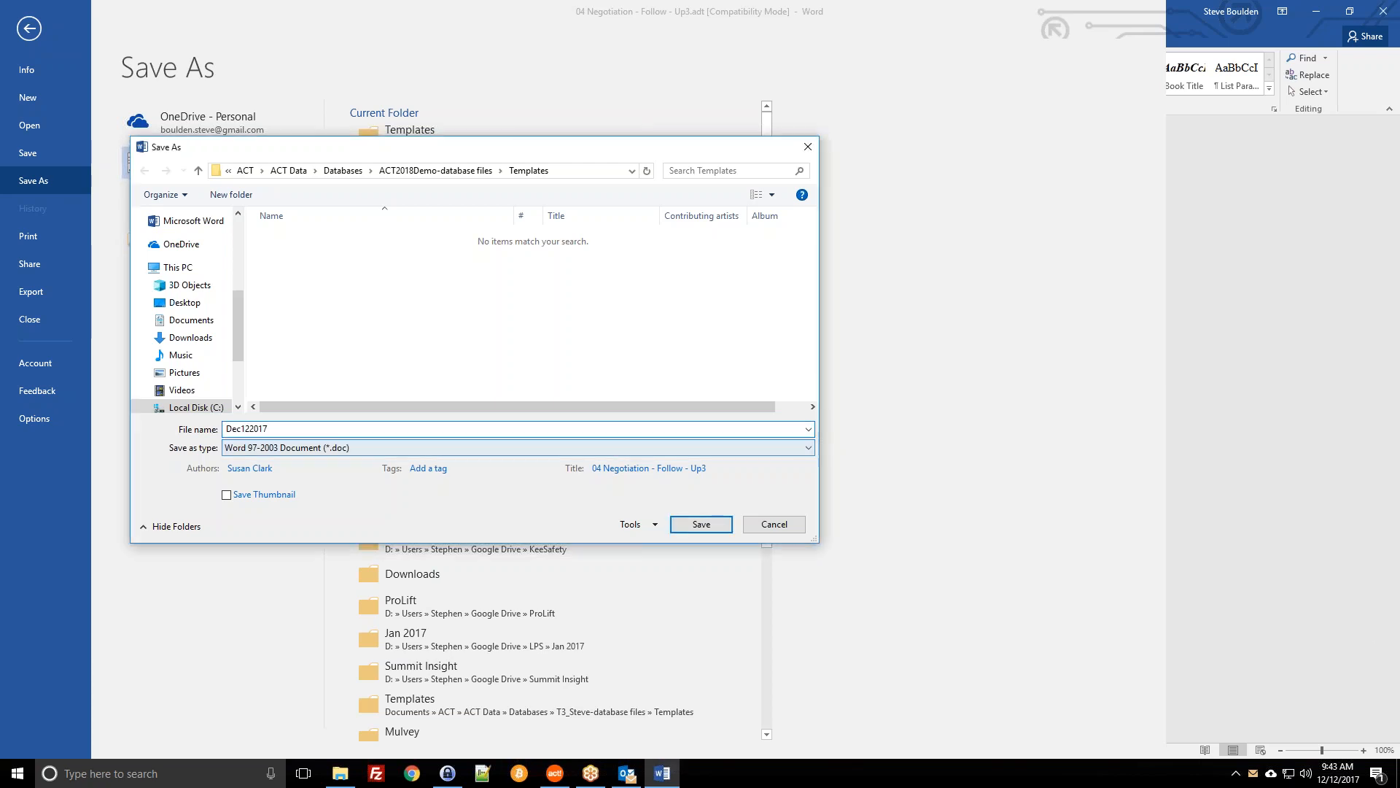
pyautogui.write('WordDemo')
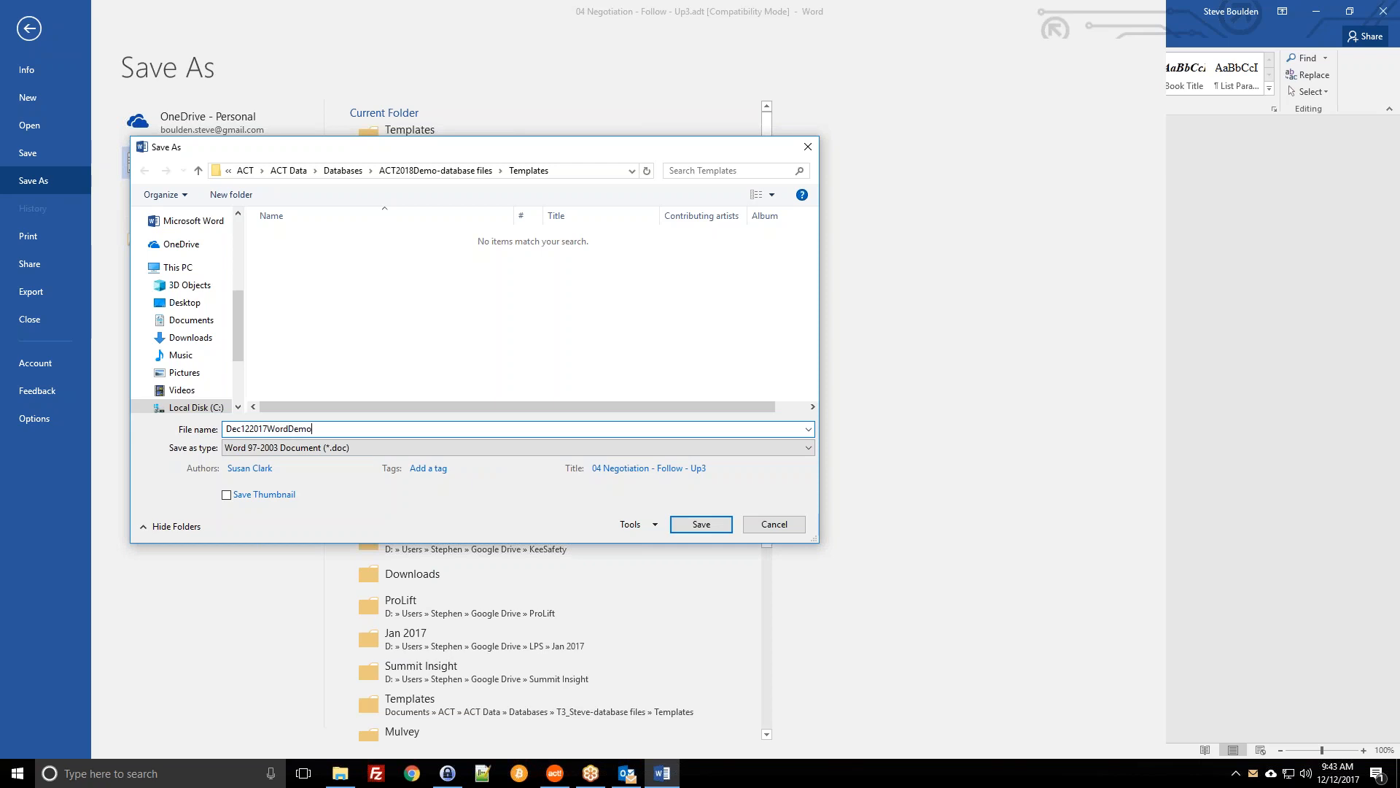
pyautogui.write('"')
pyautogui.press('End')
pyautogui.write('"')
pyautogui.hotkey('ctrl', 'a')
pyautogui.press('BackSpace')
pyautogui.hotkey('ctrl', 'z')
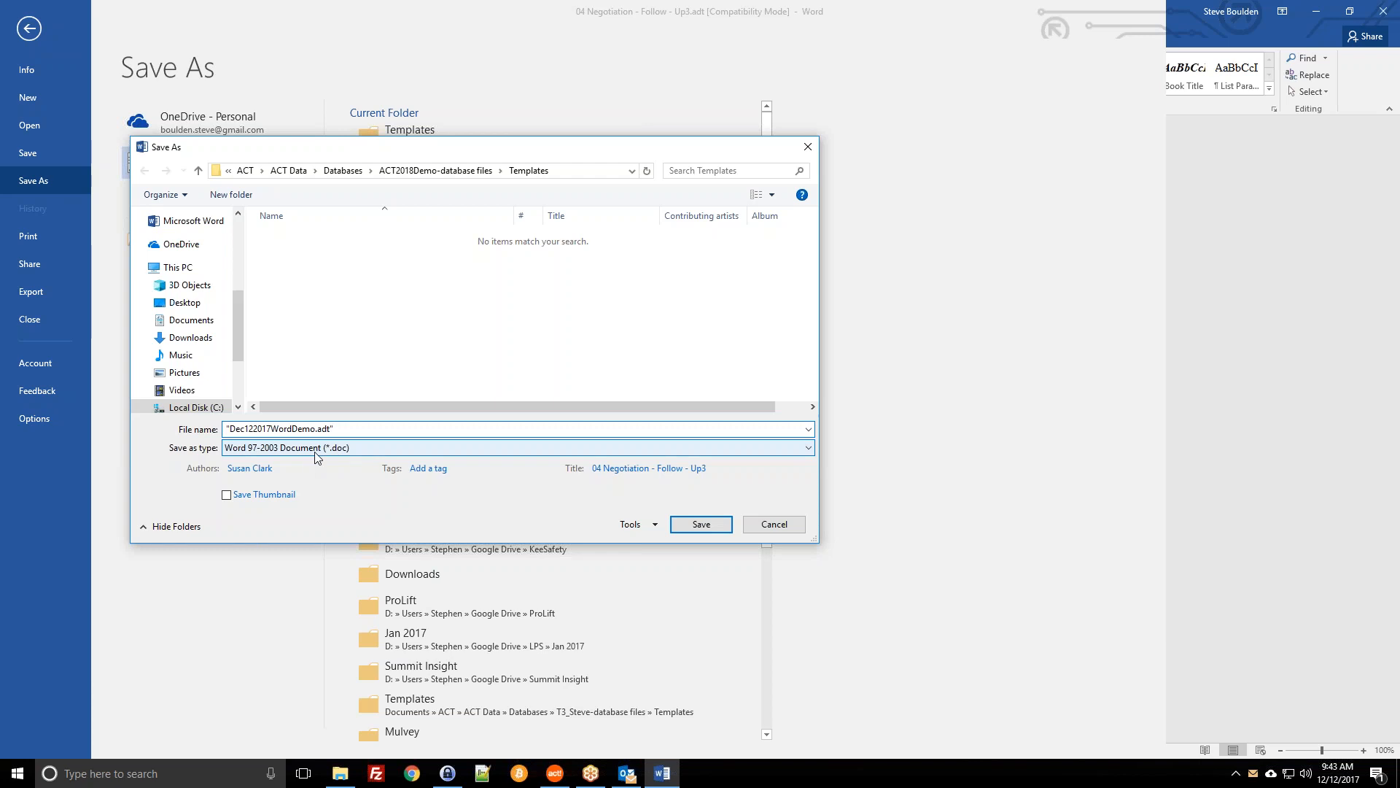
# Step: Keep the file type unchanged and save the template as Dec122017WordDemo.adt
pyautogui.click(335, 450)
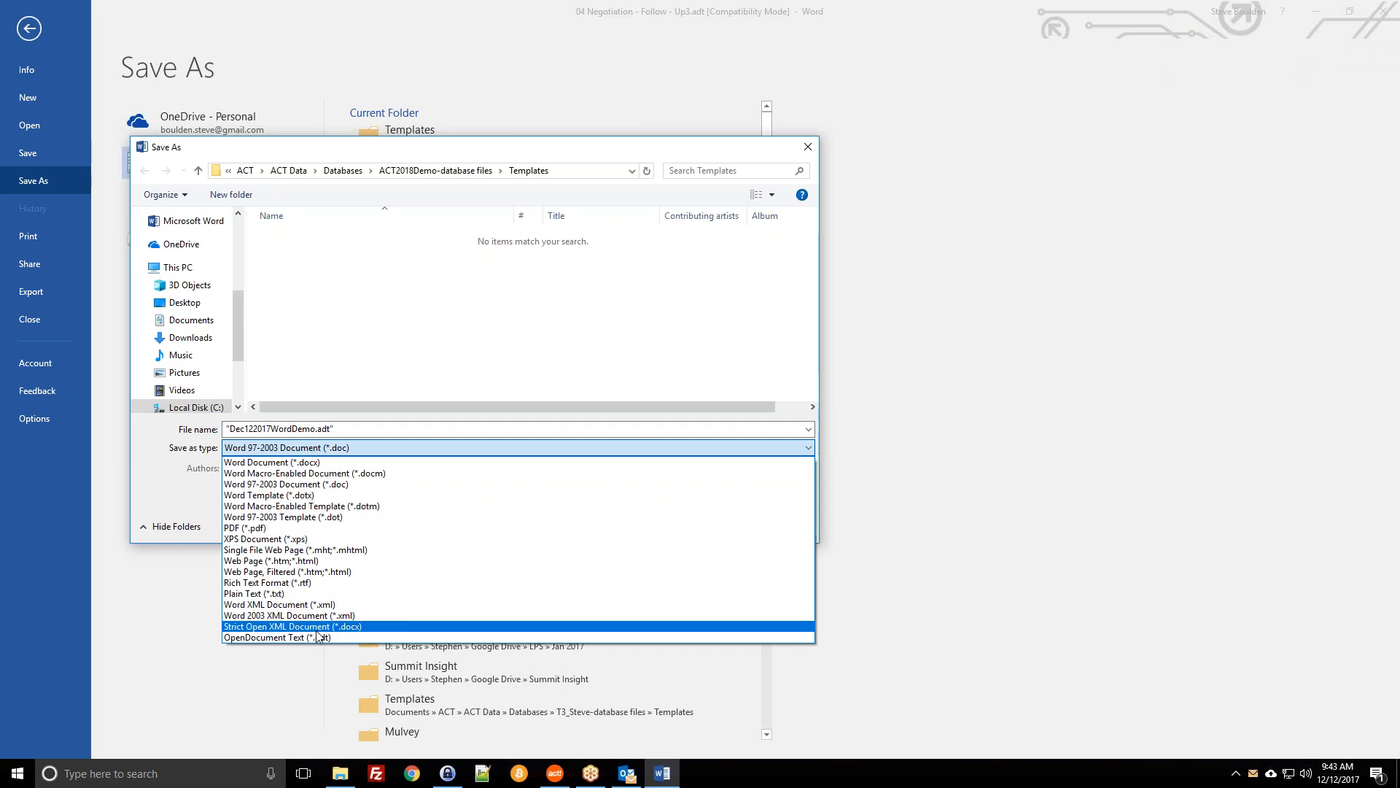
pyautogui.click(382, 429)
pyautogui.click(381, 429)
pyautogui.press('End')
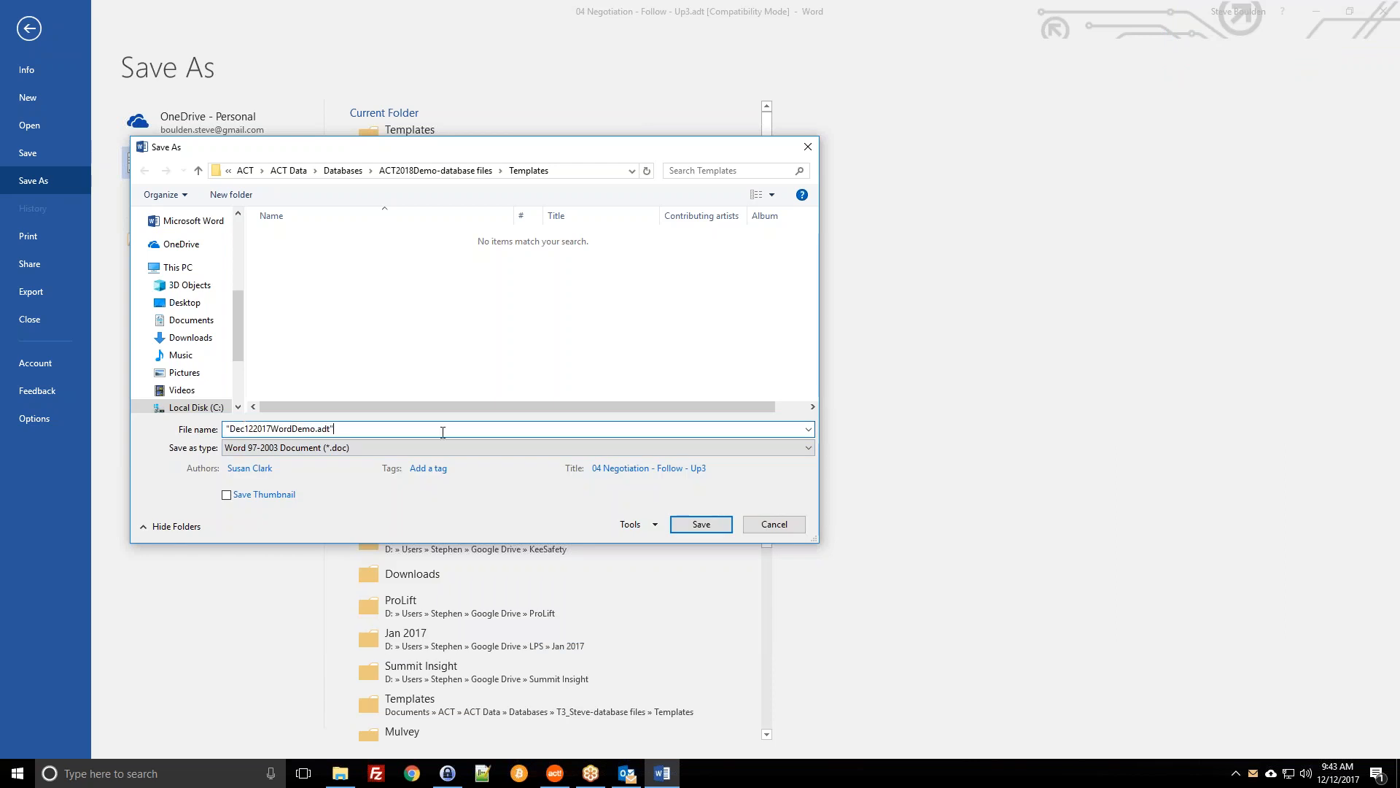
pyautogui.moveTo(229, 429); pyautogui.dragTo(372, 432)
pyautogui.click(371, 432)
pyautogui.click(700, 526)
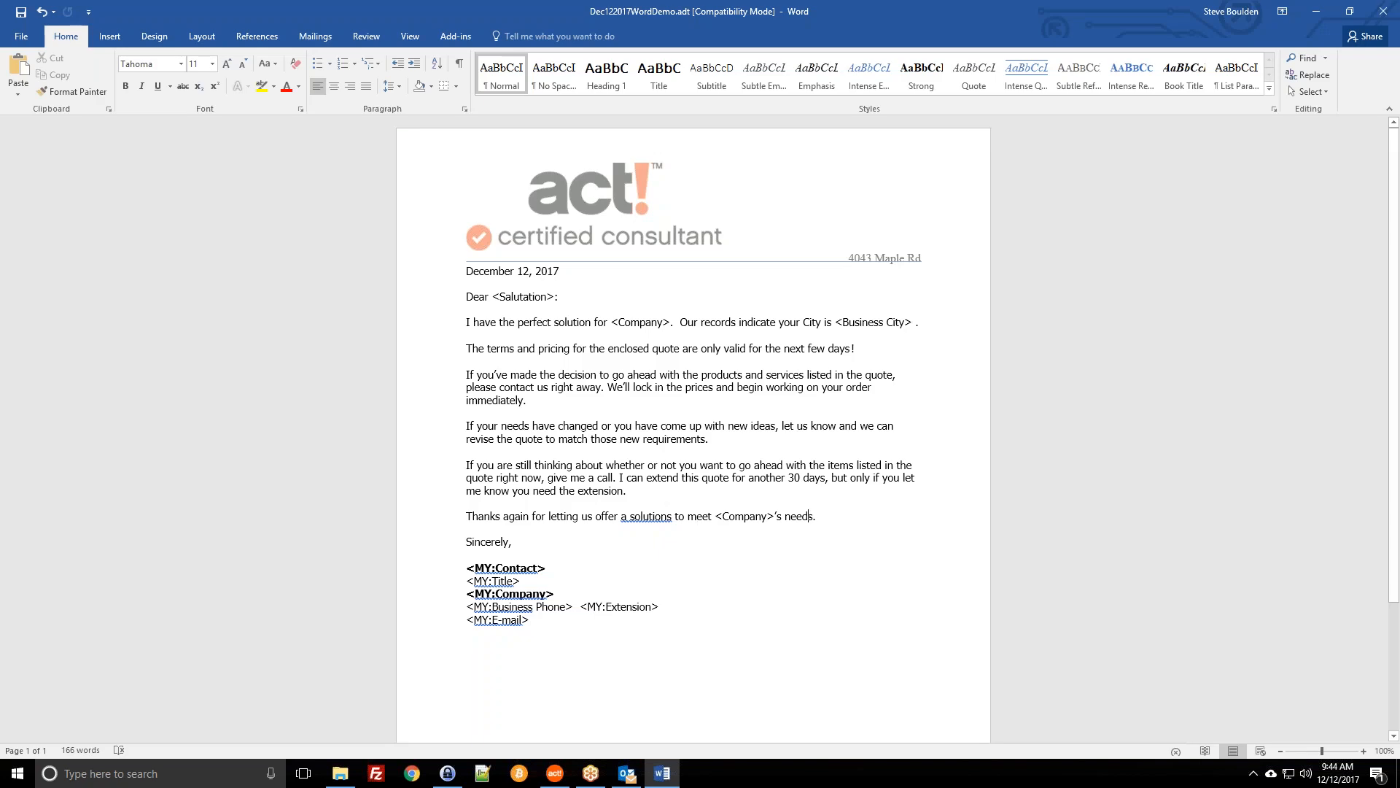
# Step: Close Word and open Dec122017WordDemo.adt through Act!'s Edit Template command
pyautogui.click(1383, 11)
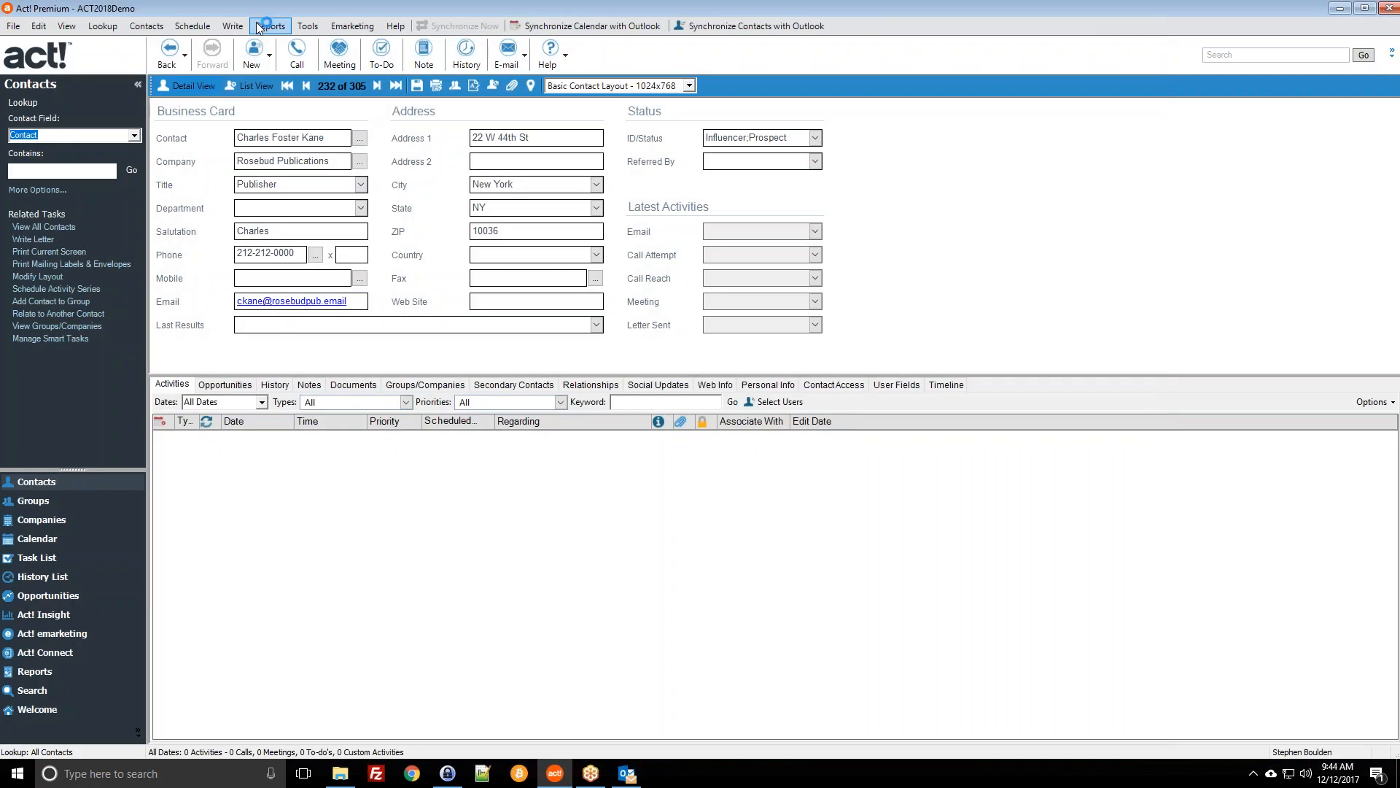
pyautogui.click(245, 28)
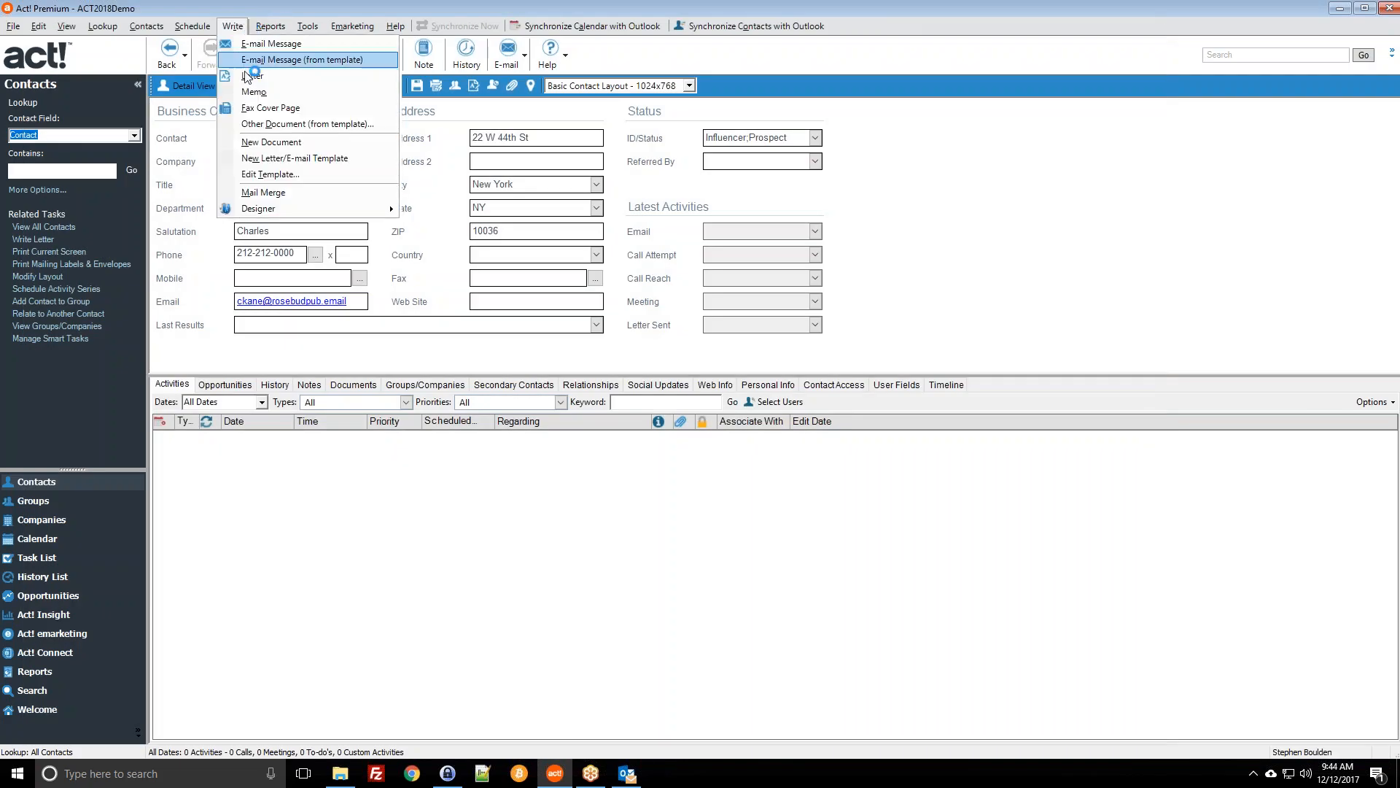
pyautogui.click(256, 174)
pyautogui.click(387, 393)
pyautogui.scroll(-2, 385, 397)
pyautogui.click(365, 374)
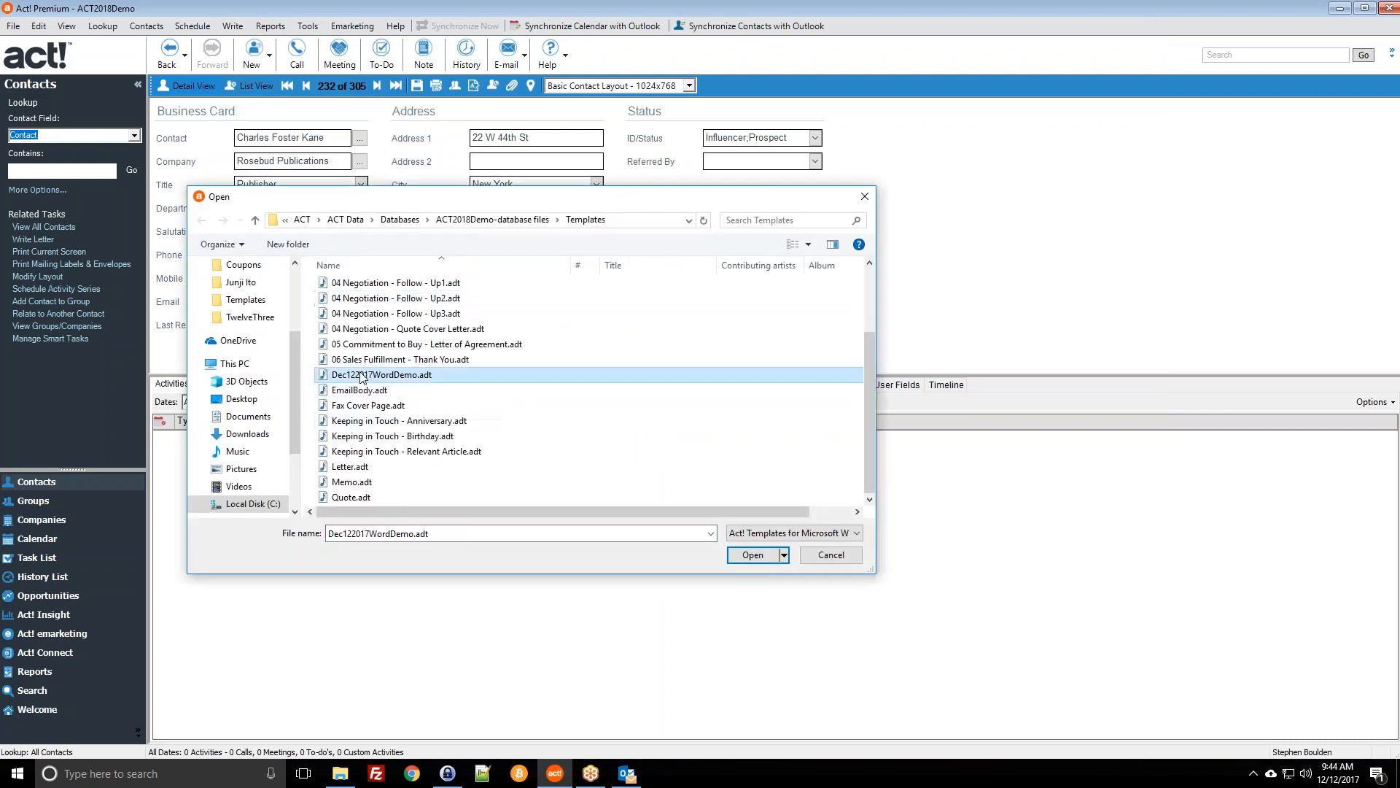
pyautogui.doubleClick(396, 372)
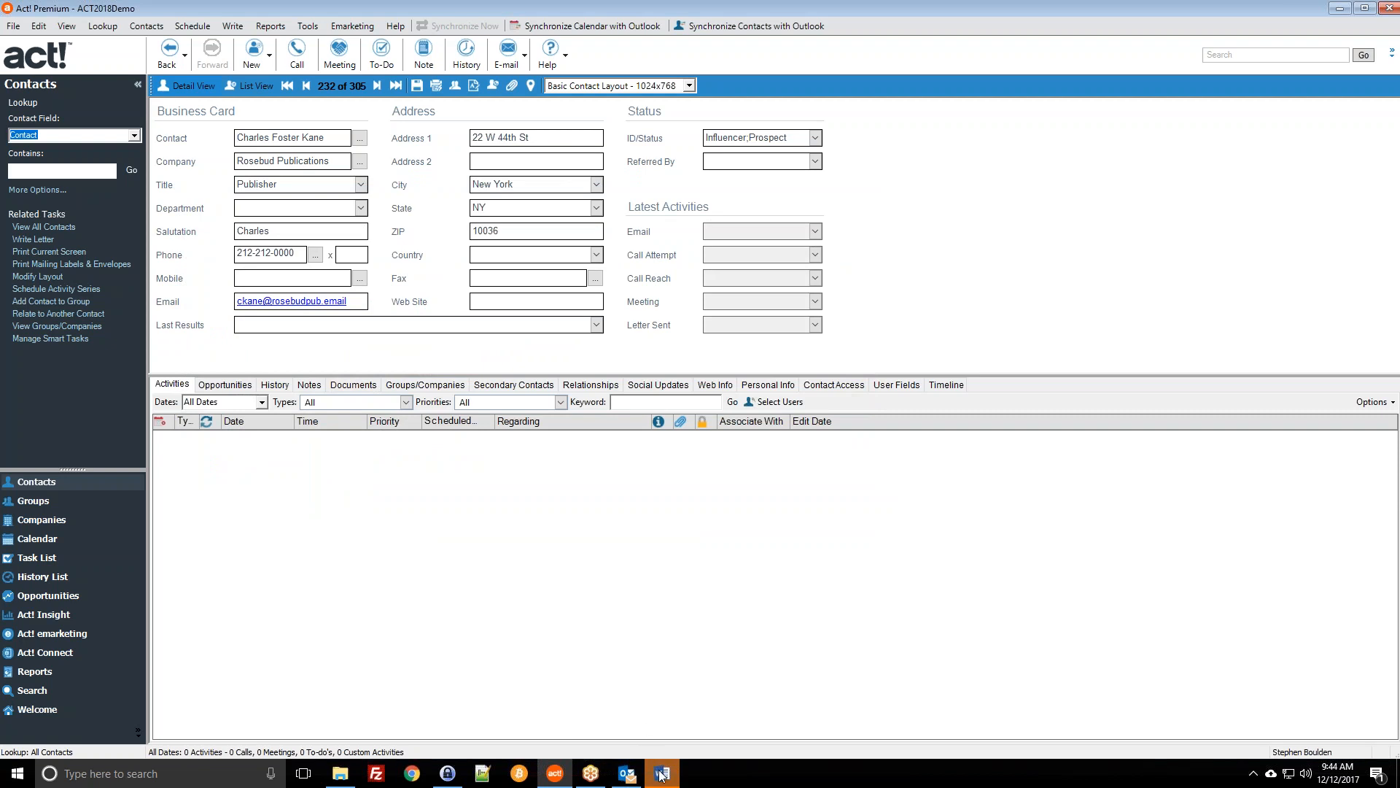
# Step: Delete the paragraph about going ahead with the quote, then save and close the template
pyautogui.click(661, 775)
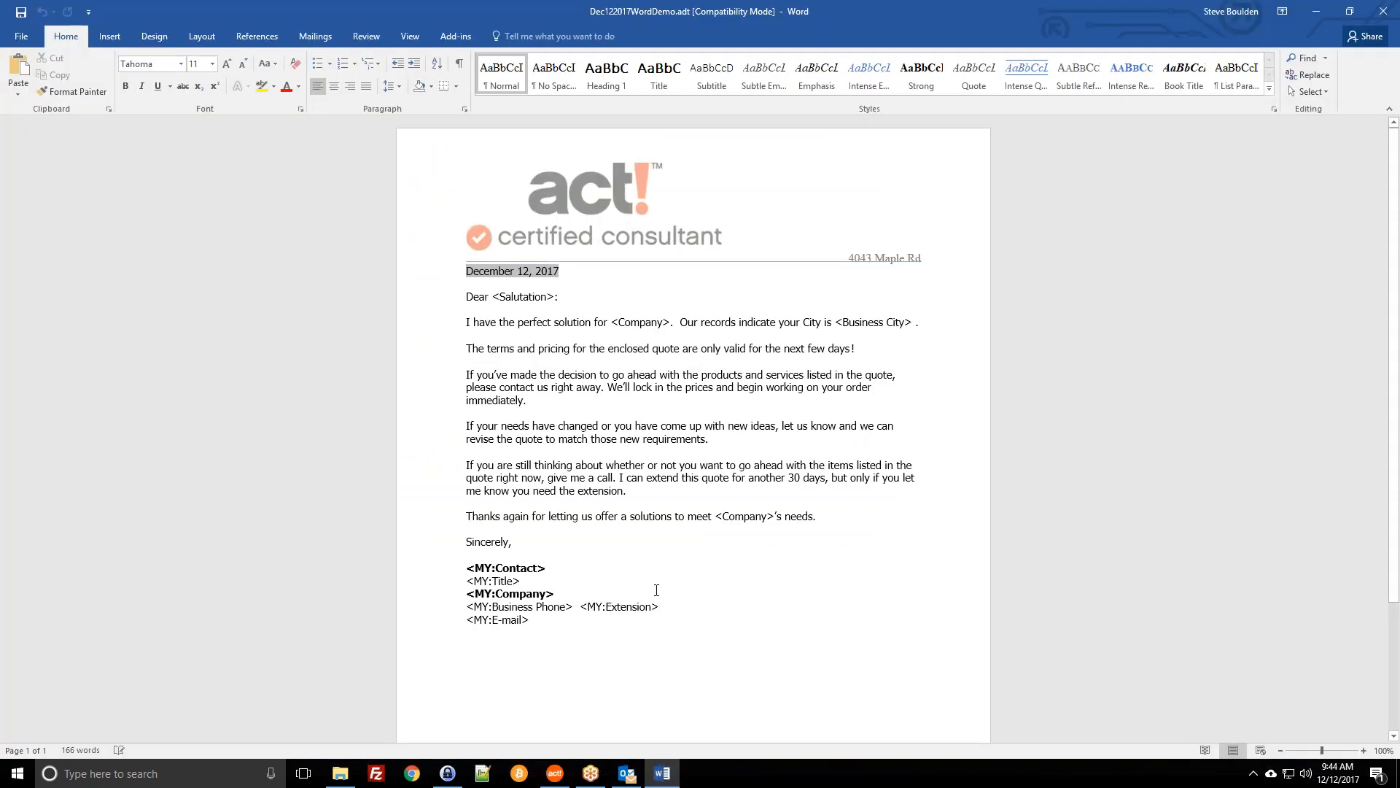
pyautogui.click(675, 413)
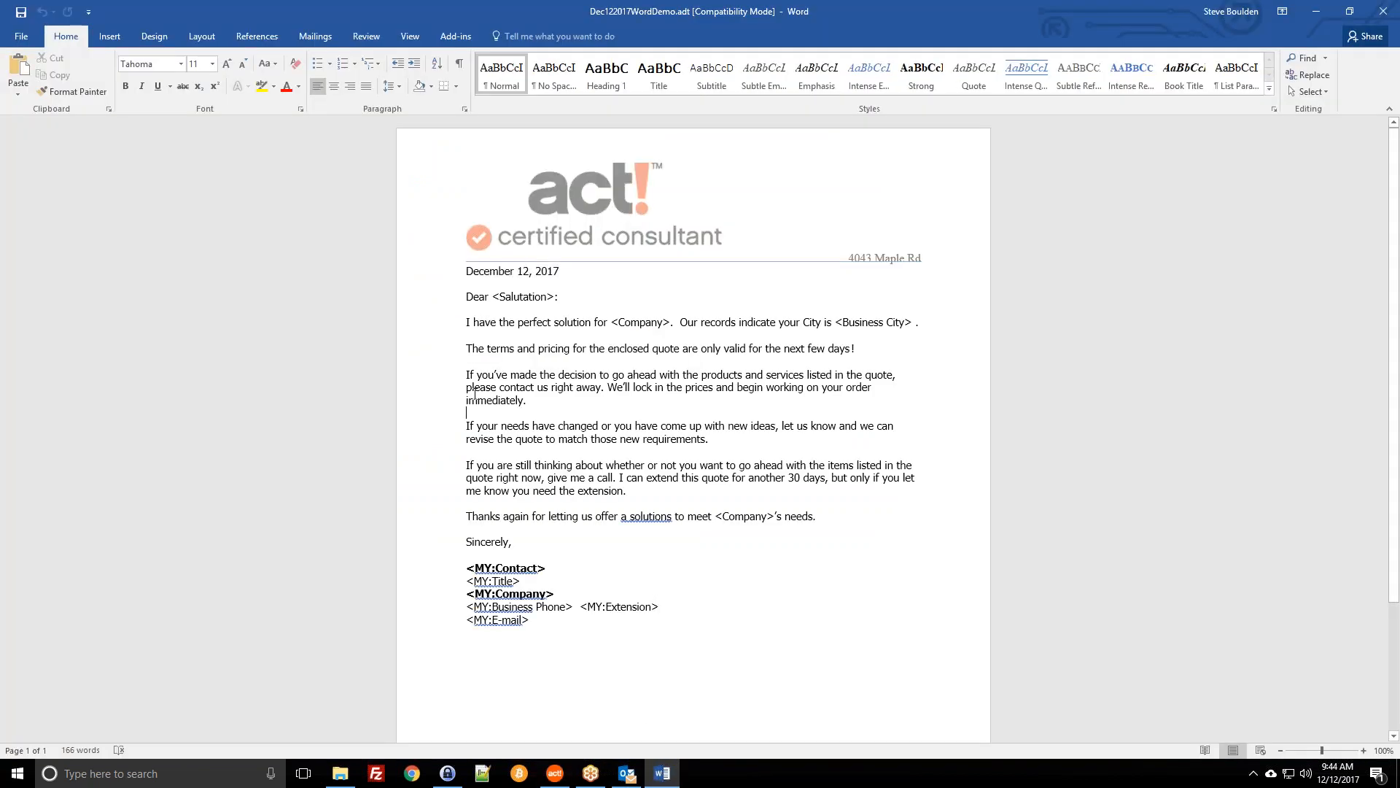
pyautogui.moveTo(498, 410); pyautogui.dragTo(466, 361)
pyautogui.press('Delete')
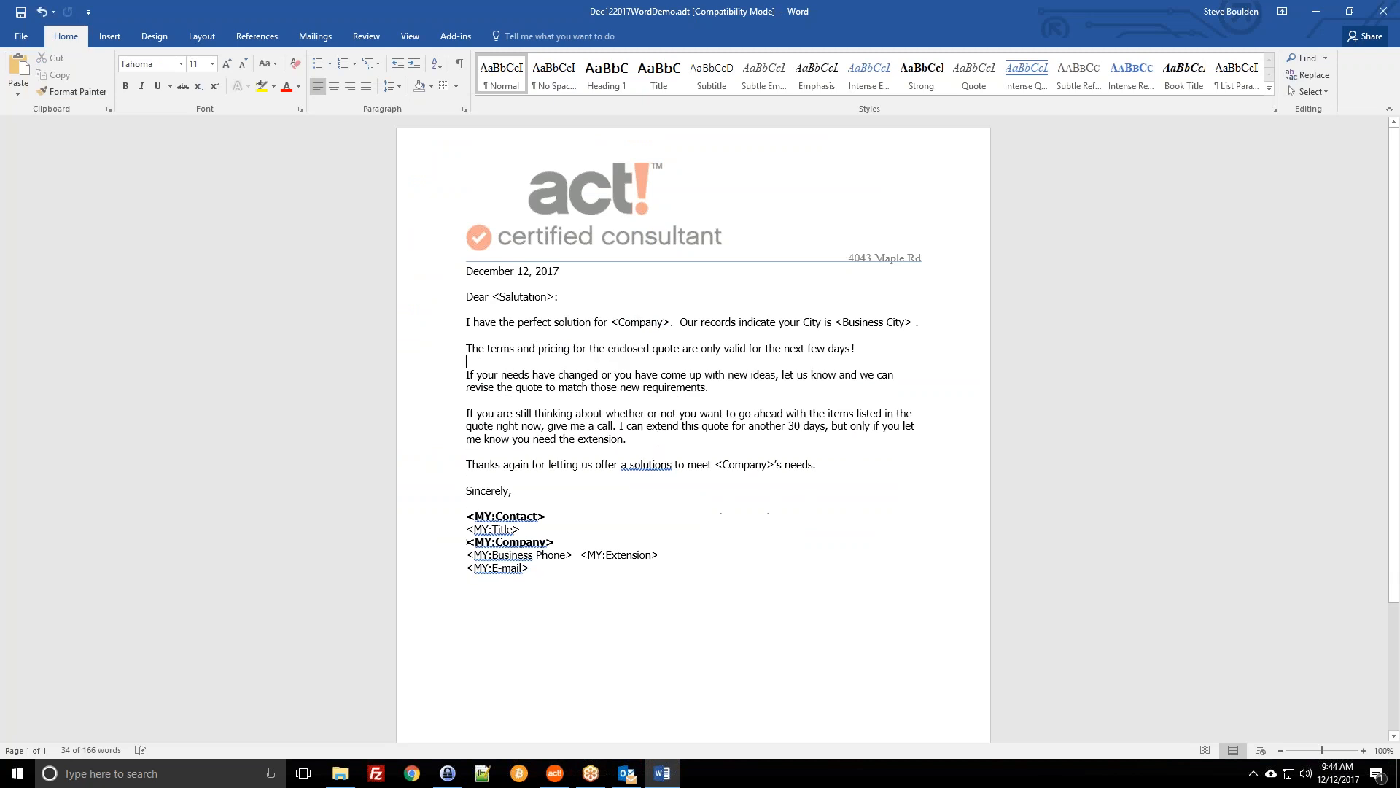
pyautogui.click(20, 12)
pyautogui.hotkey('alt', 'F4')
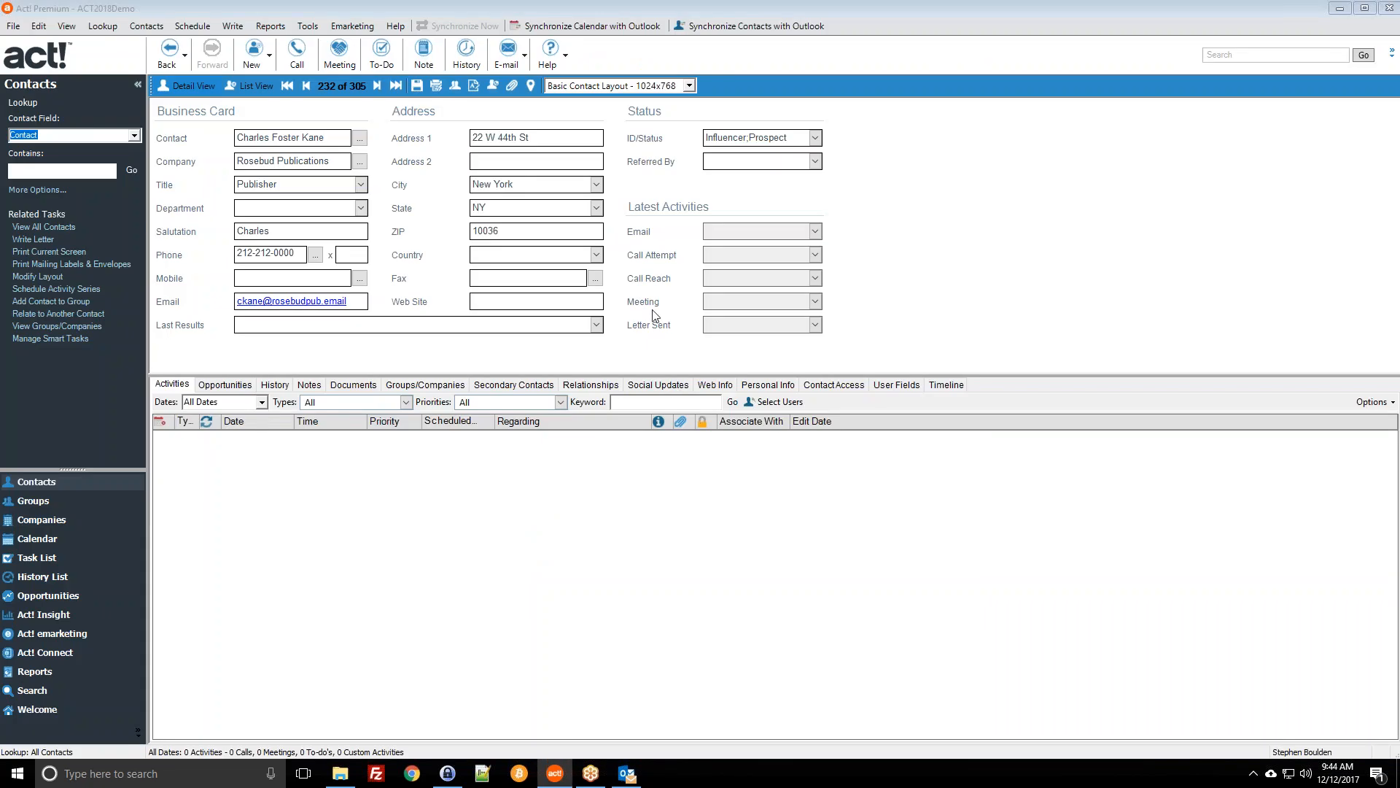
# Step: Merge the 06 Sales Fulfillment - Thank You template into a Word letter for this contact
pyautogui.click(240, 26)
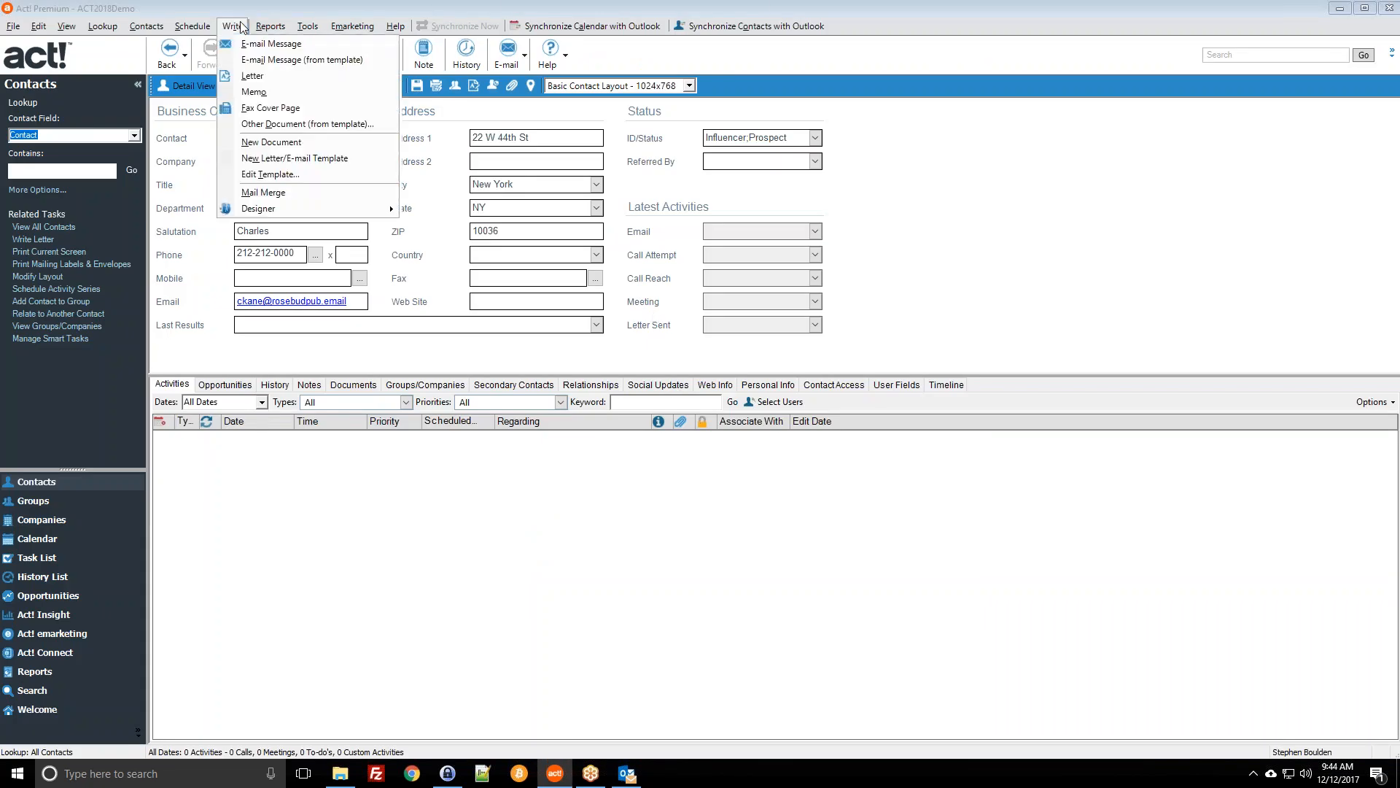
pyautogui.click(270, 125)
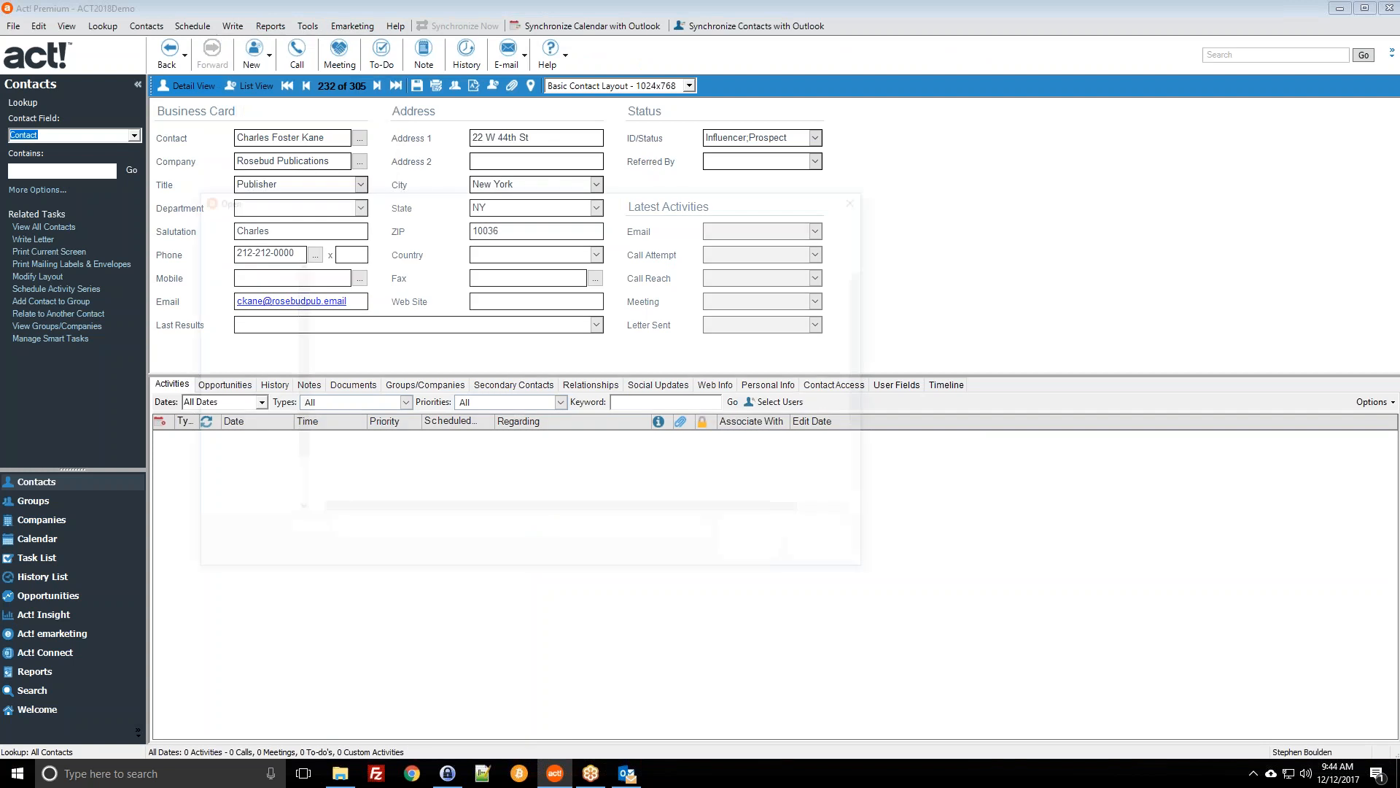
pyautogui.click(380, 445)
pyautogui.scroll(-1, 380, 449)
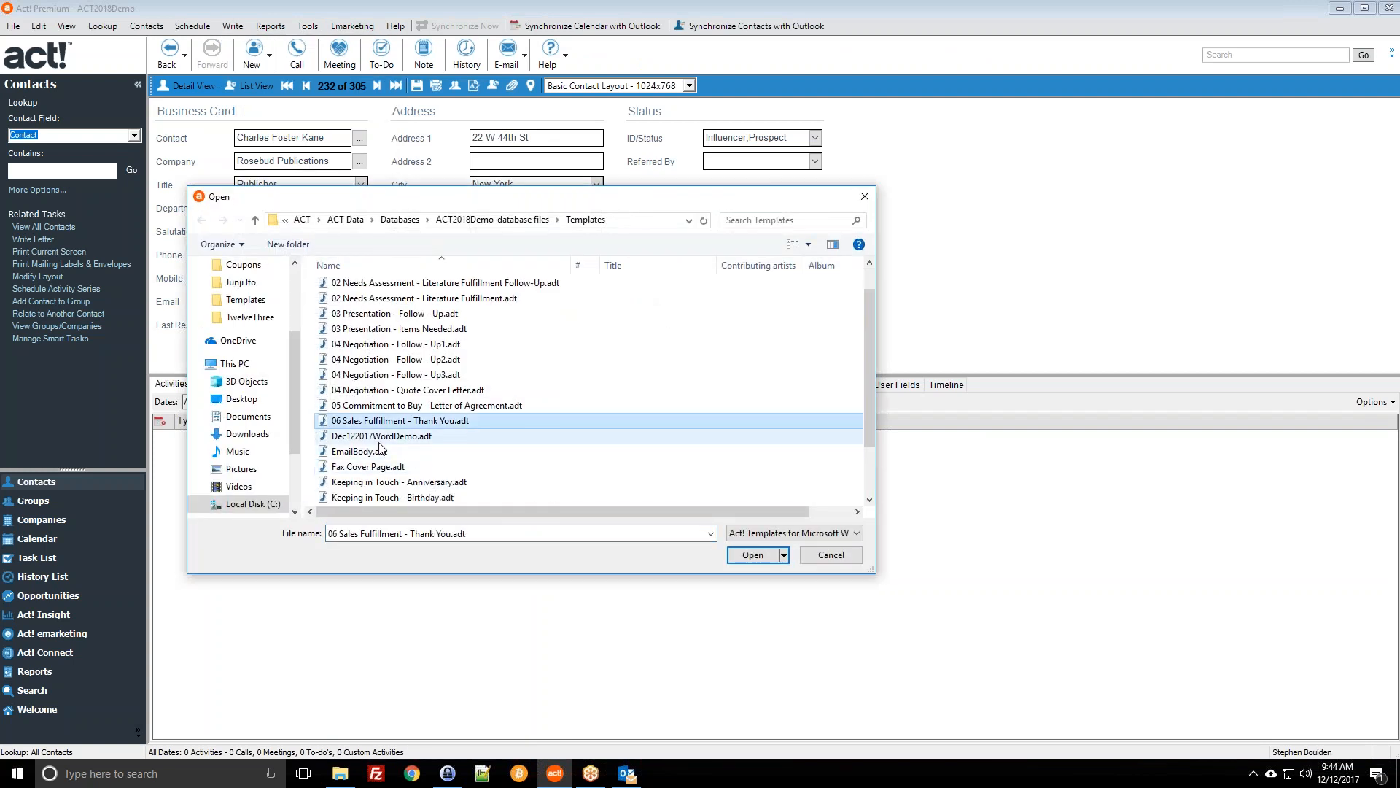
pyautogui.doubleClick(396, 421)
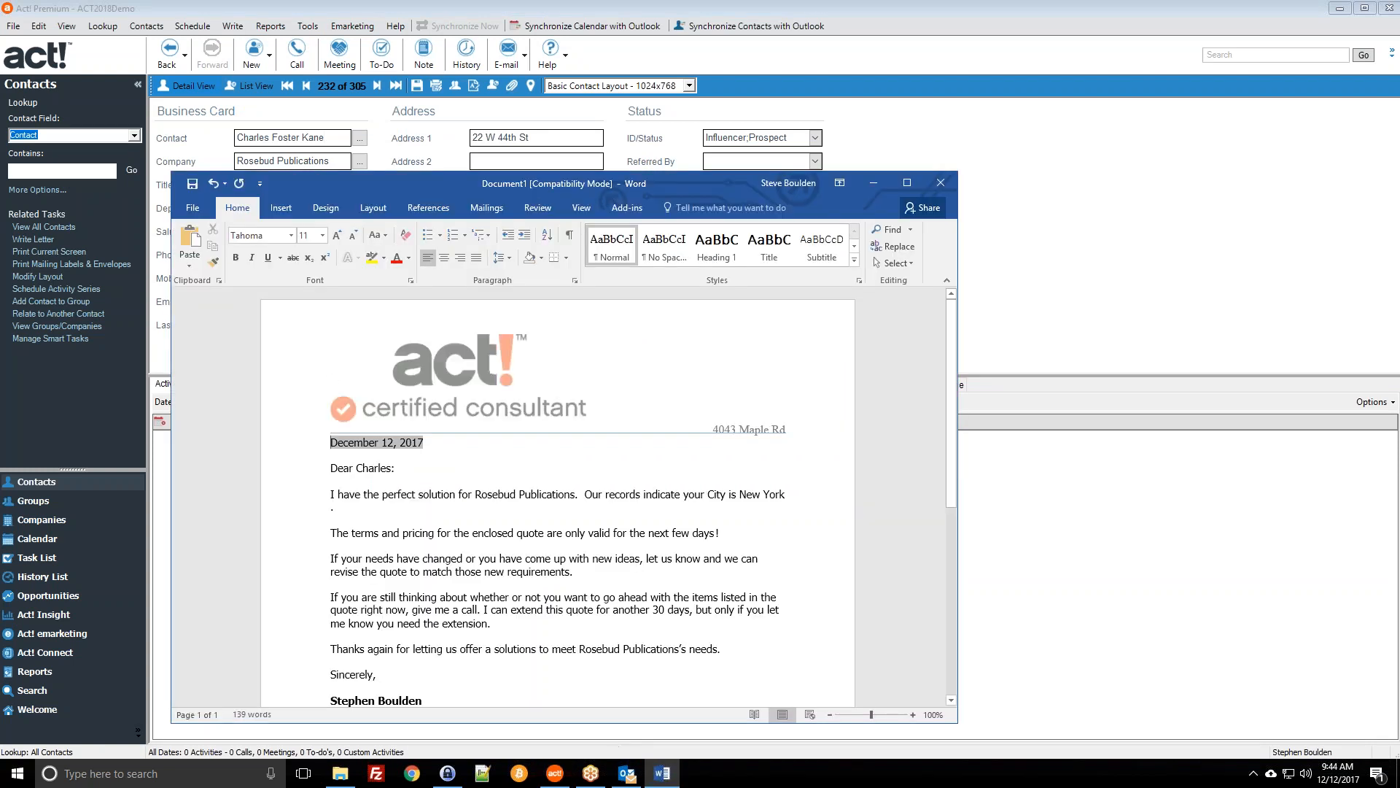
# Step: Inspect the merged company name, the city New York and the signature block in the letter
pyautogui.scroll(-3, 425, 395)
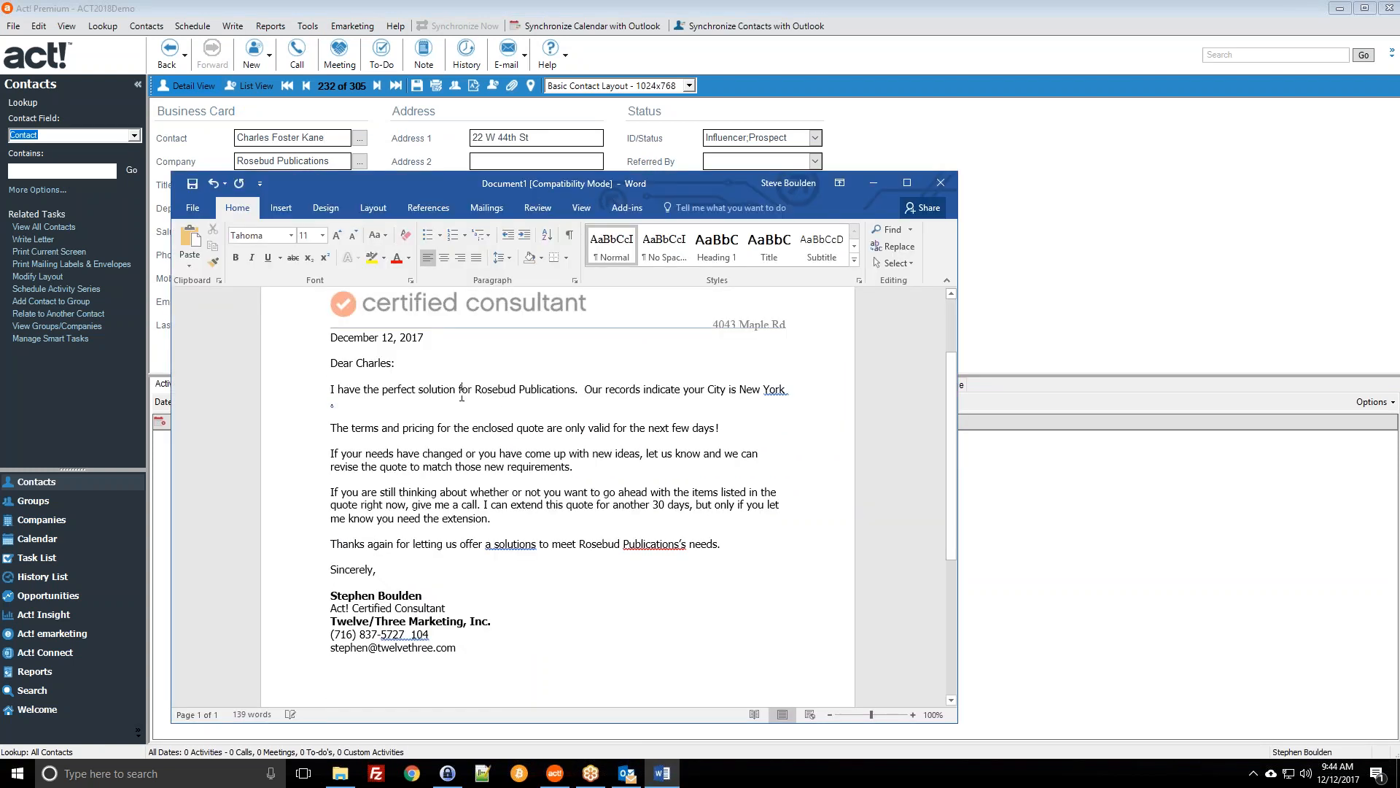
pyautogui.click(554, 390)
pyautogui.doubleClick(560, 391)
pyautogui.moveTo(740, 390); pyautogui.dragTo(782, 388)
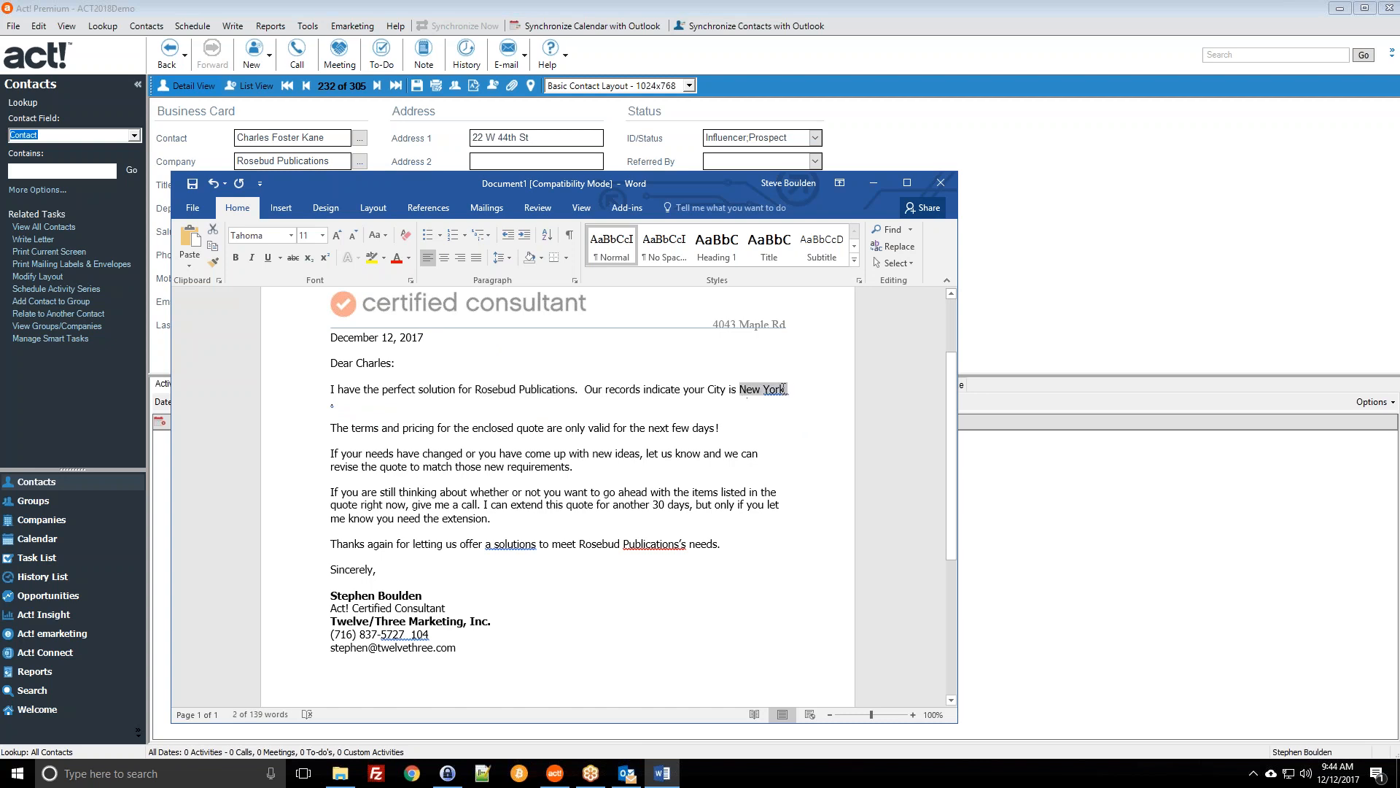
pyautogui.click(777, 402)
pyautogui.moveTo(330, 596); pyautogui.dragTo(459, 640)
pyautogui.click(475, 655)
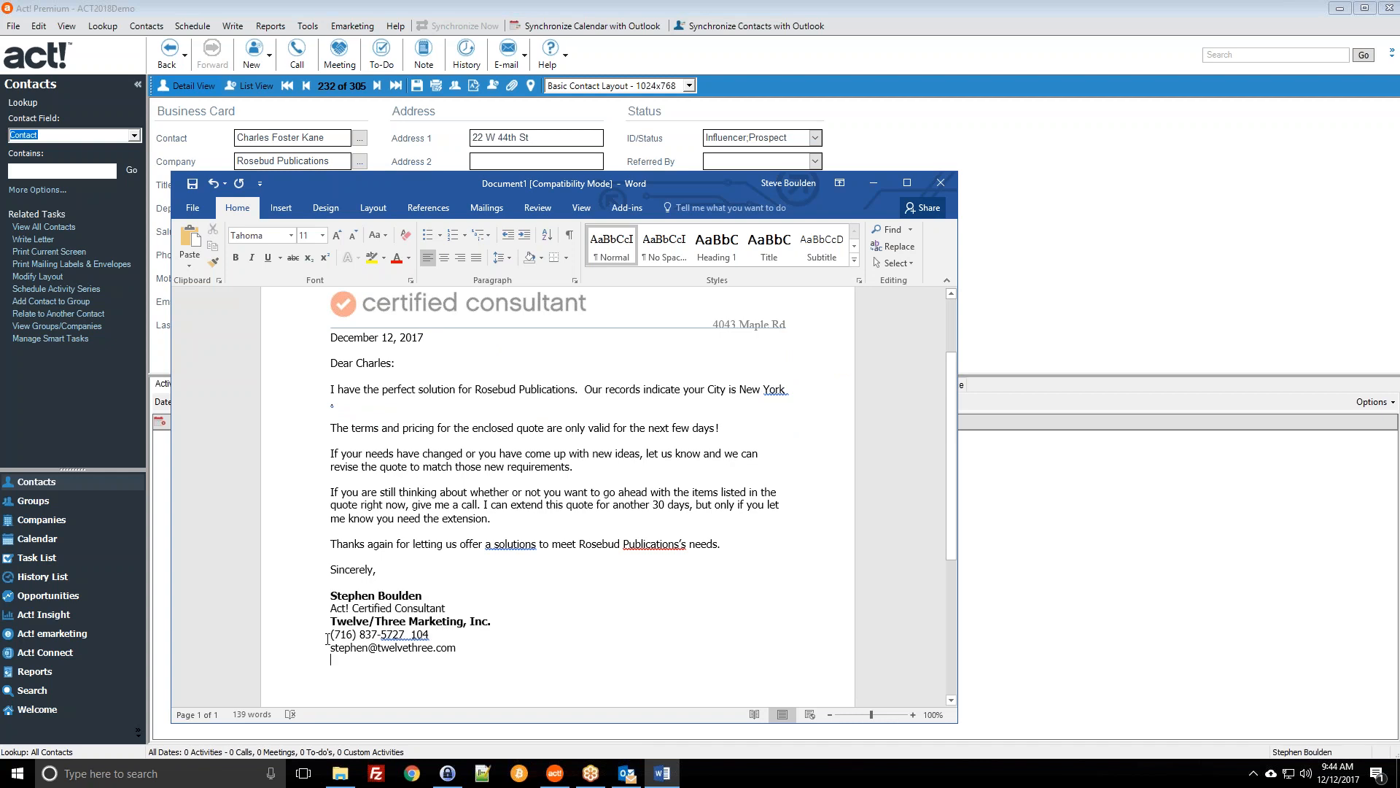
# Step: Cancel closing the letter and show Word's Act! add-in commands
pyautogui.click(940, 186)
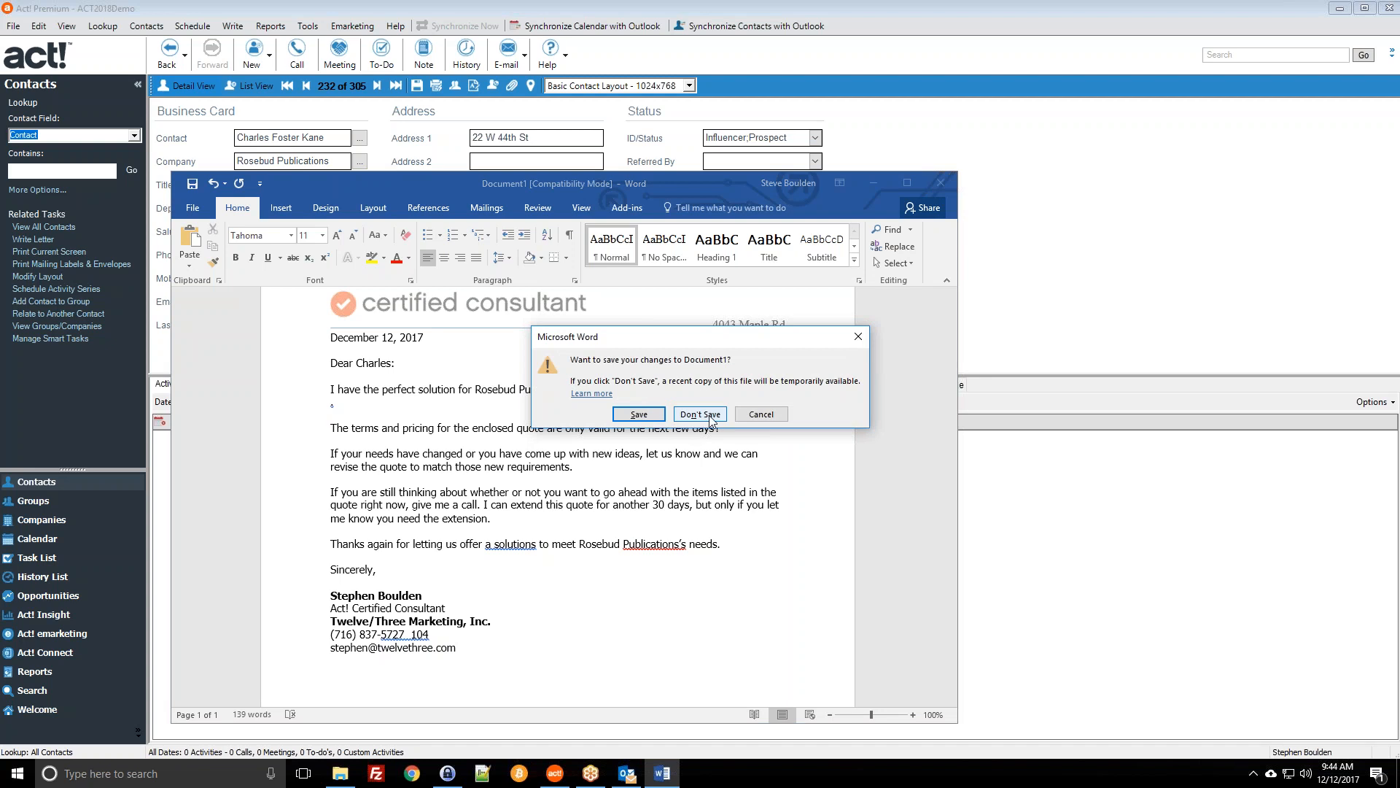
pyautogui.click(762, 414)
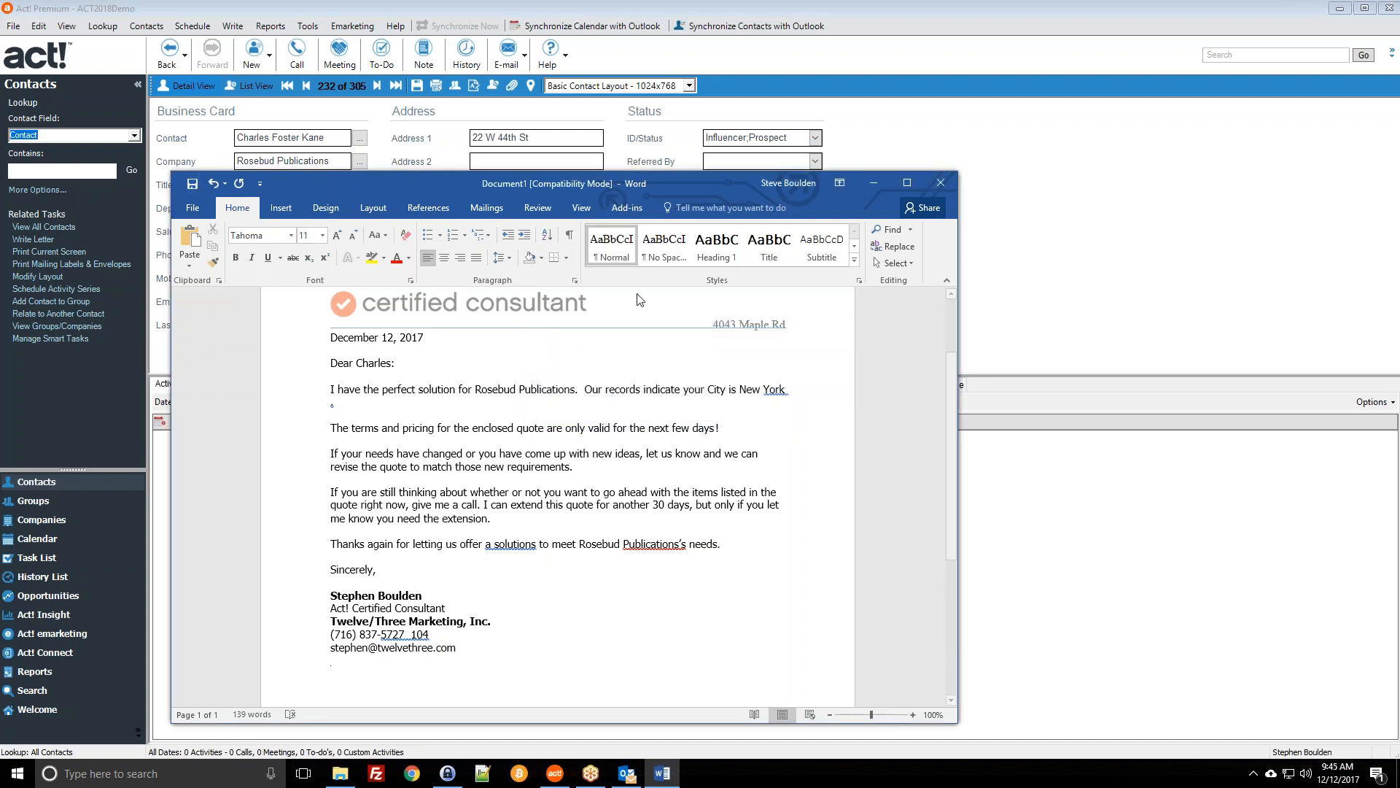
pyautogui.click(623, 209)
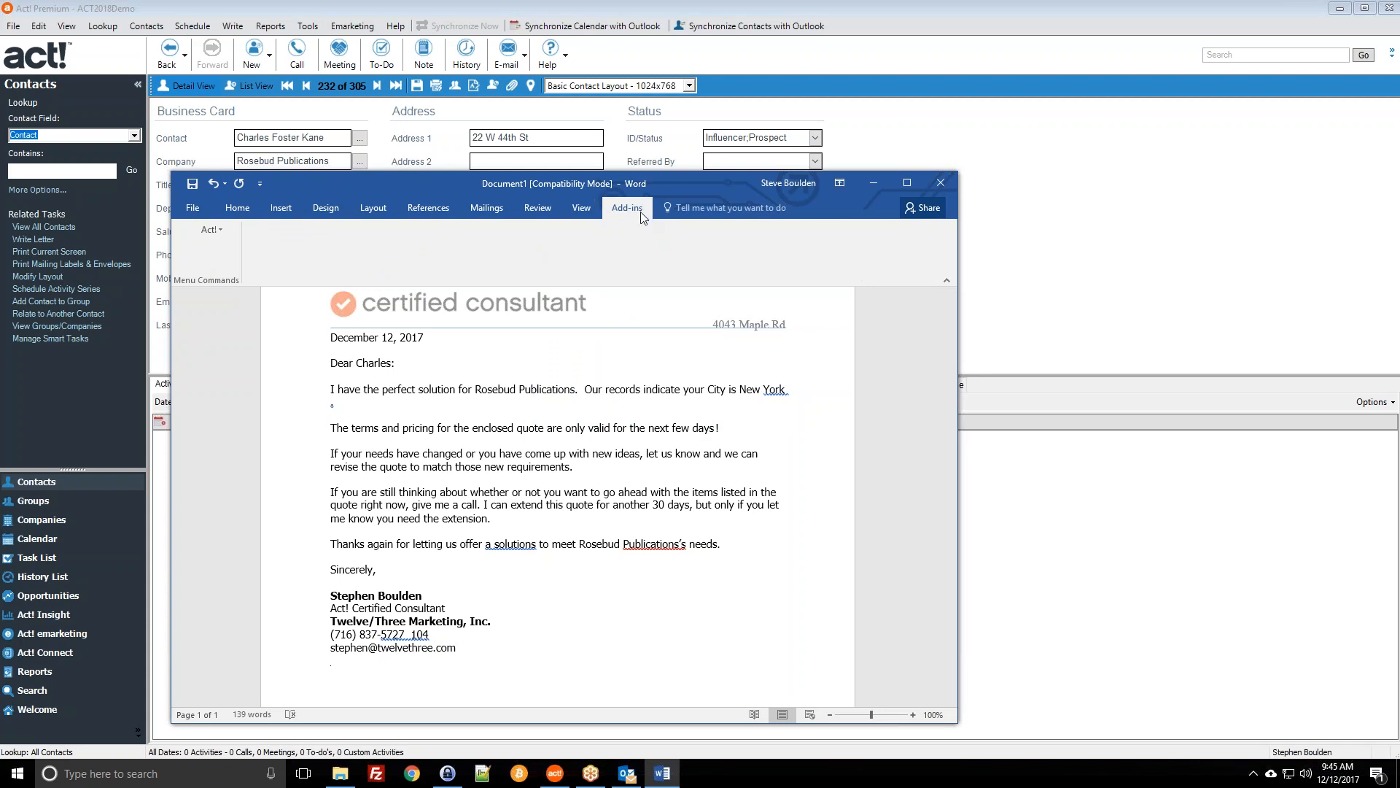
# Step: Try Act! > Send Email on the letter and dismiss the must-save-first warning
pyautogui.click(220, 230)
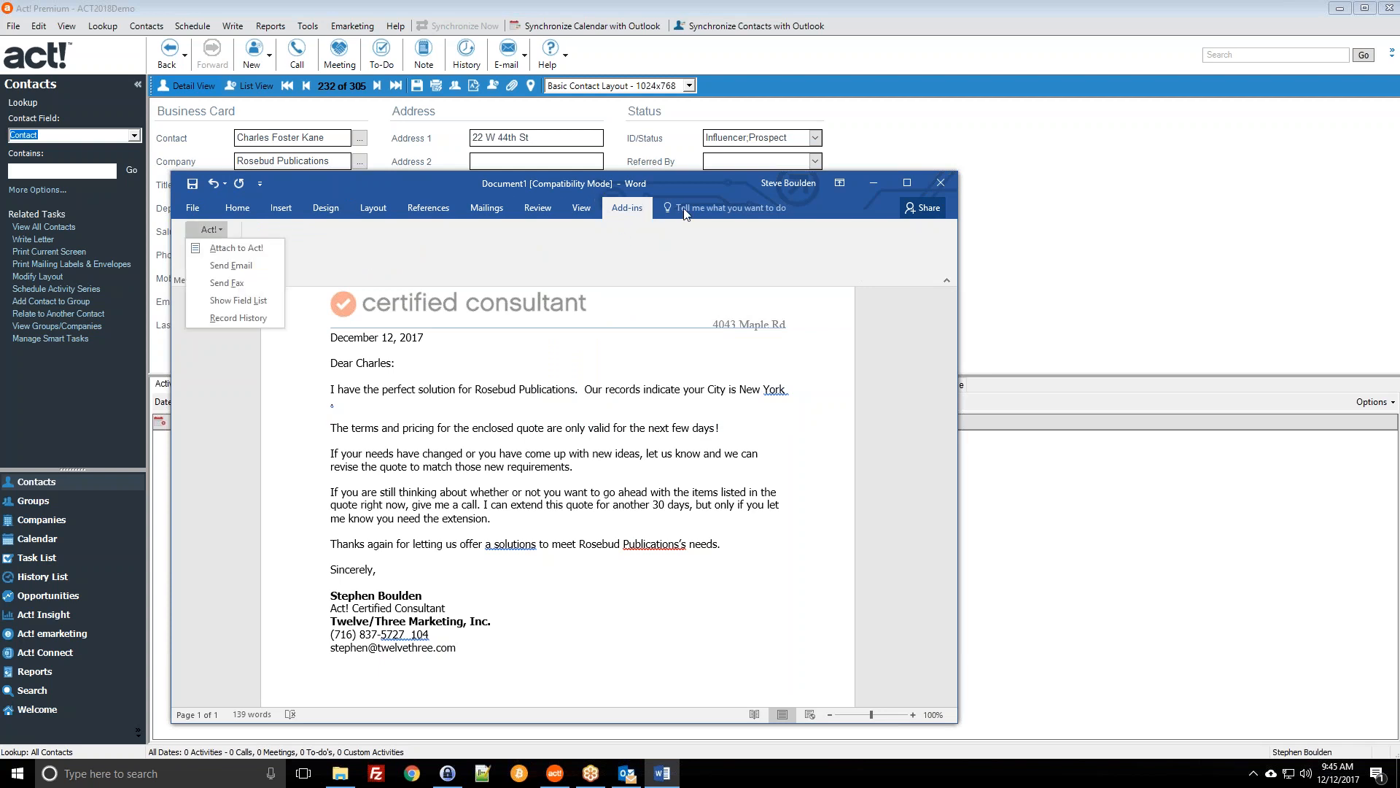
pyautogui.click(241, 266)
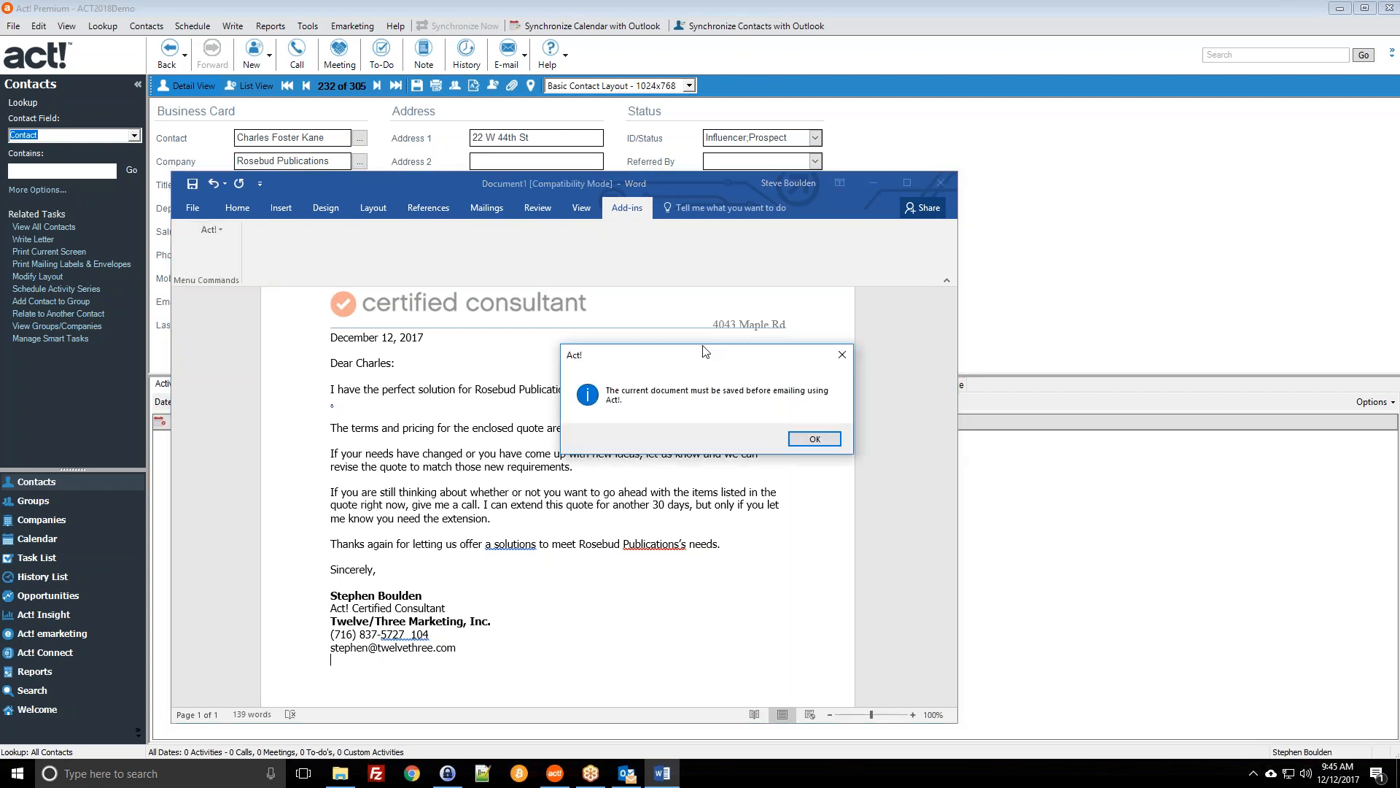
pyautogui.click(810, 438)
# Step: Close the merged letter in Word without saving it
pyautogui.click(214, 232)
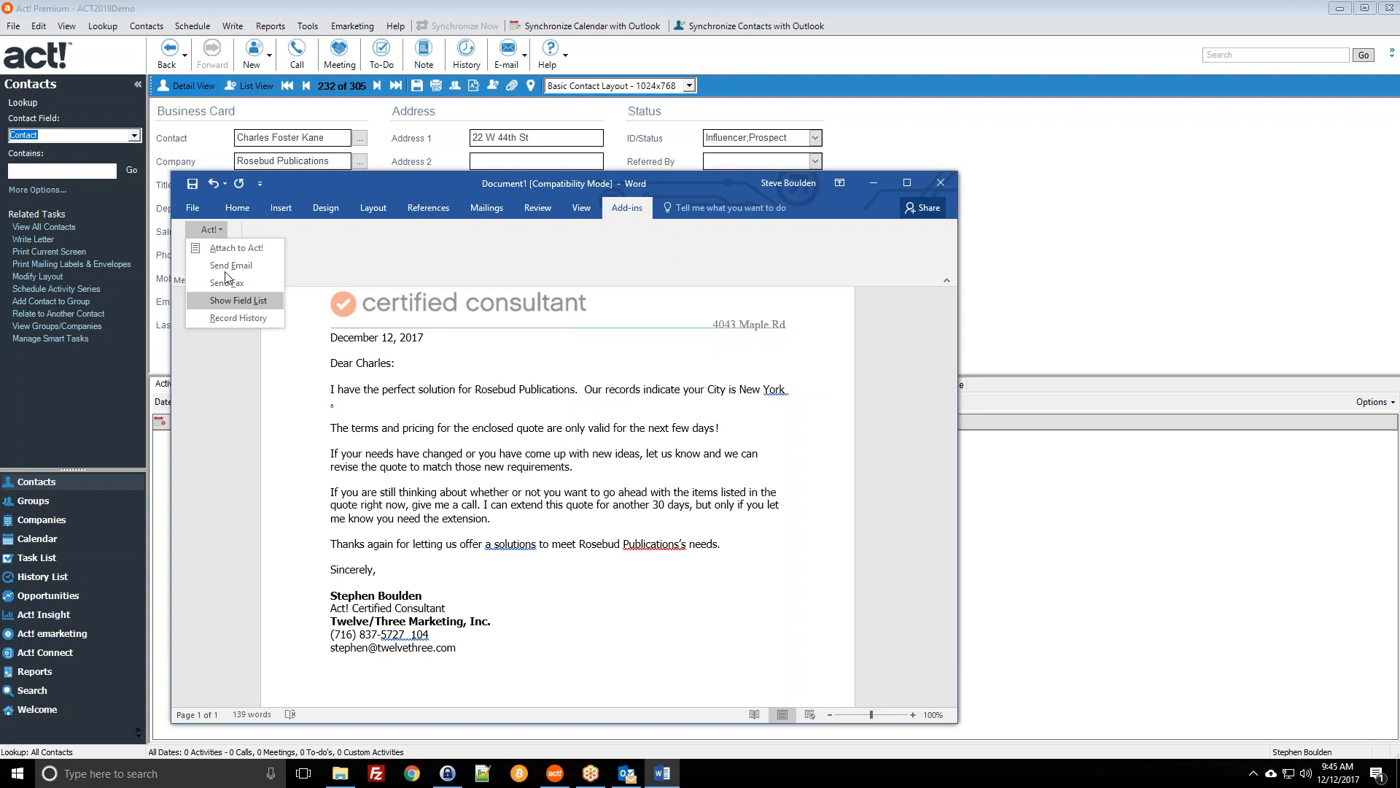
pyautogui.click(658, 255)
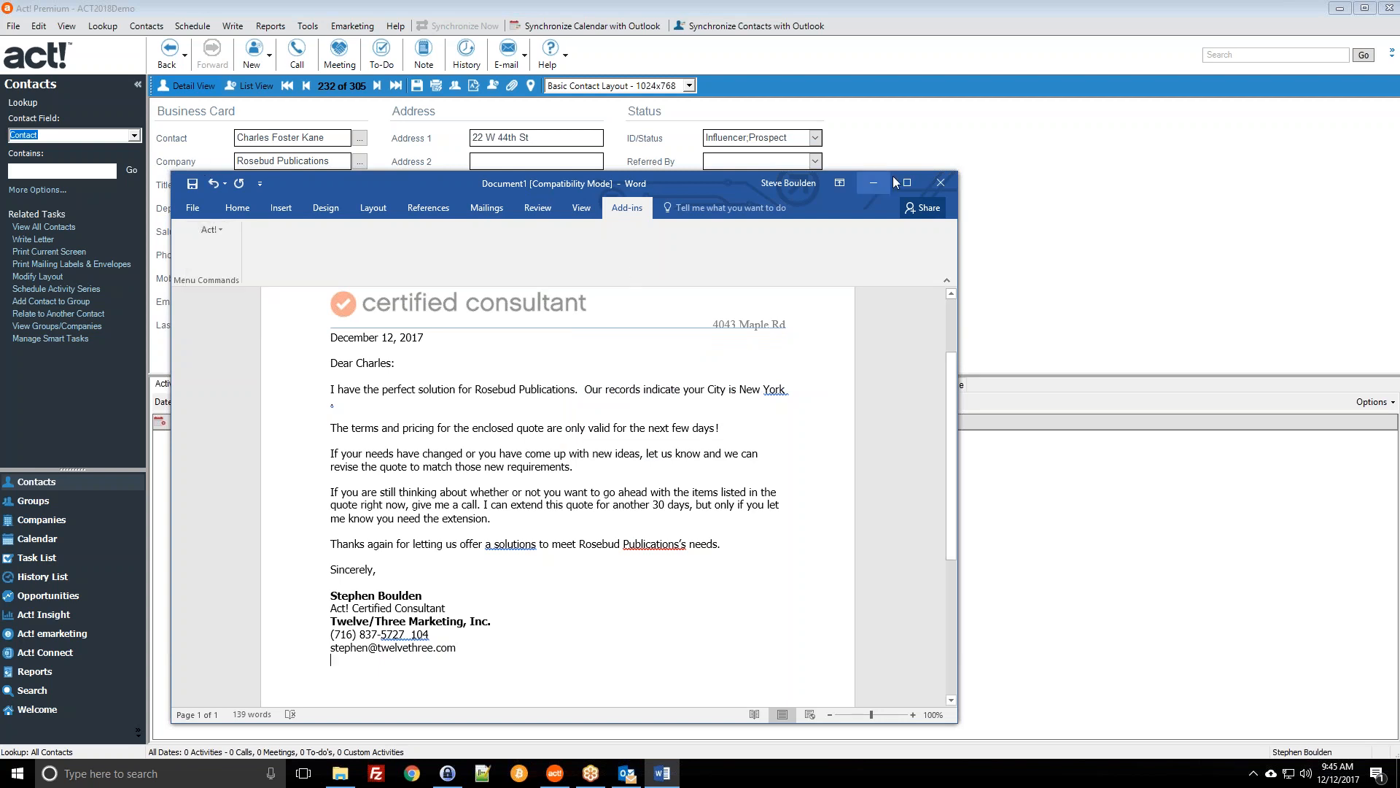
pyautogui.click(213, 231)
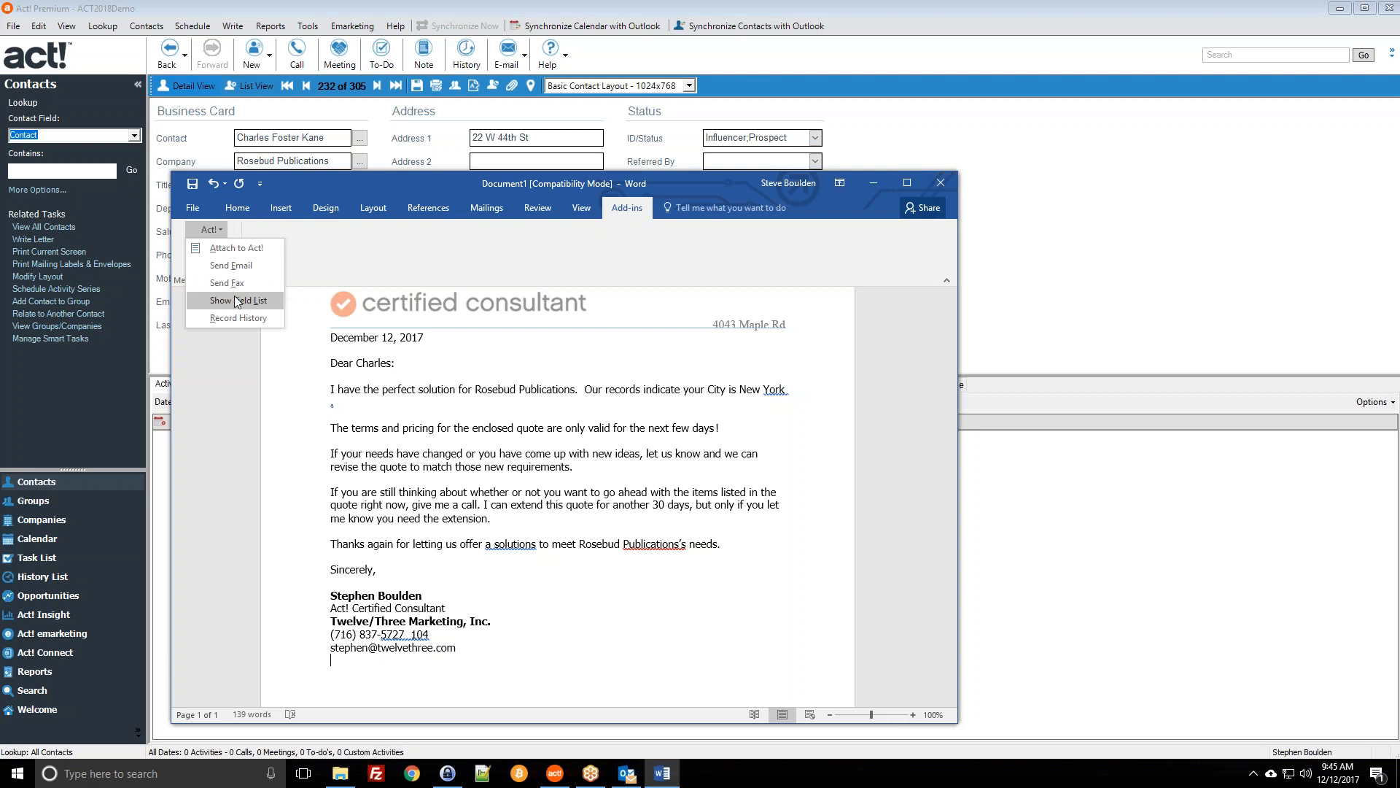
pyautogui.click(340, 265)
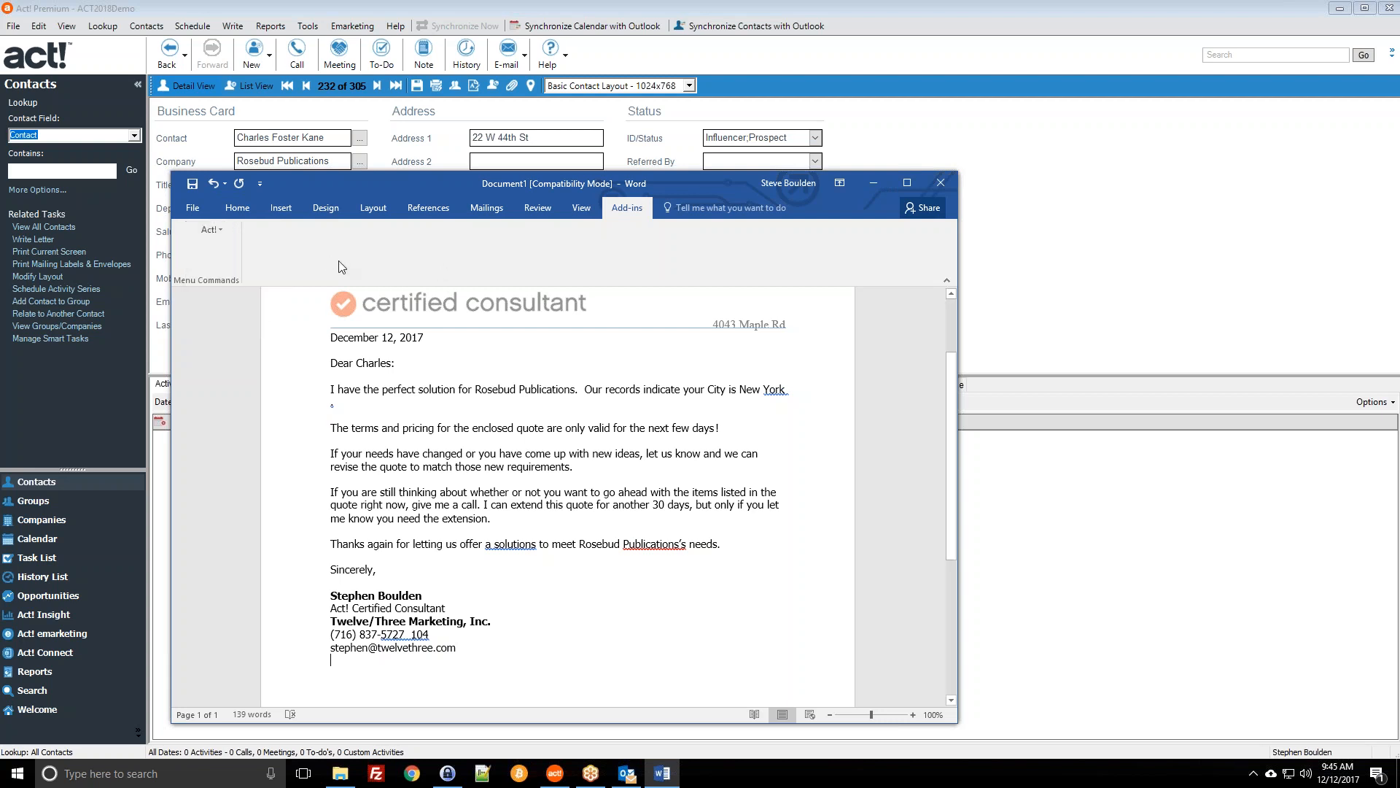
pyautogui.click(940, 182)
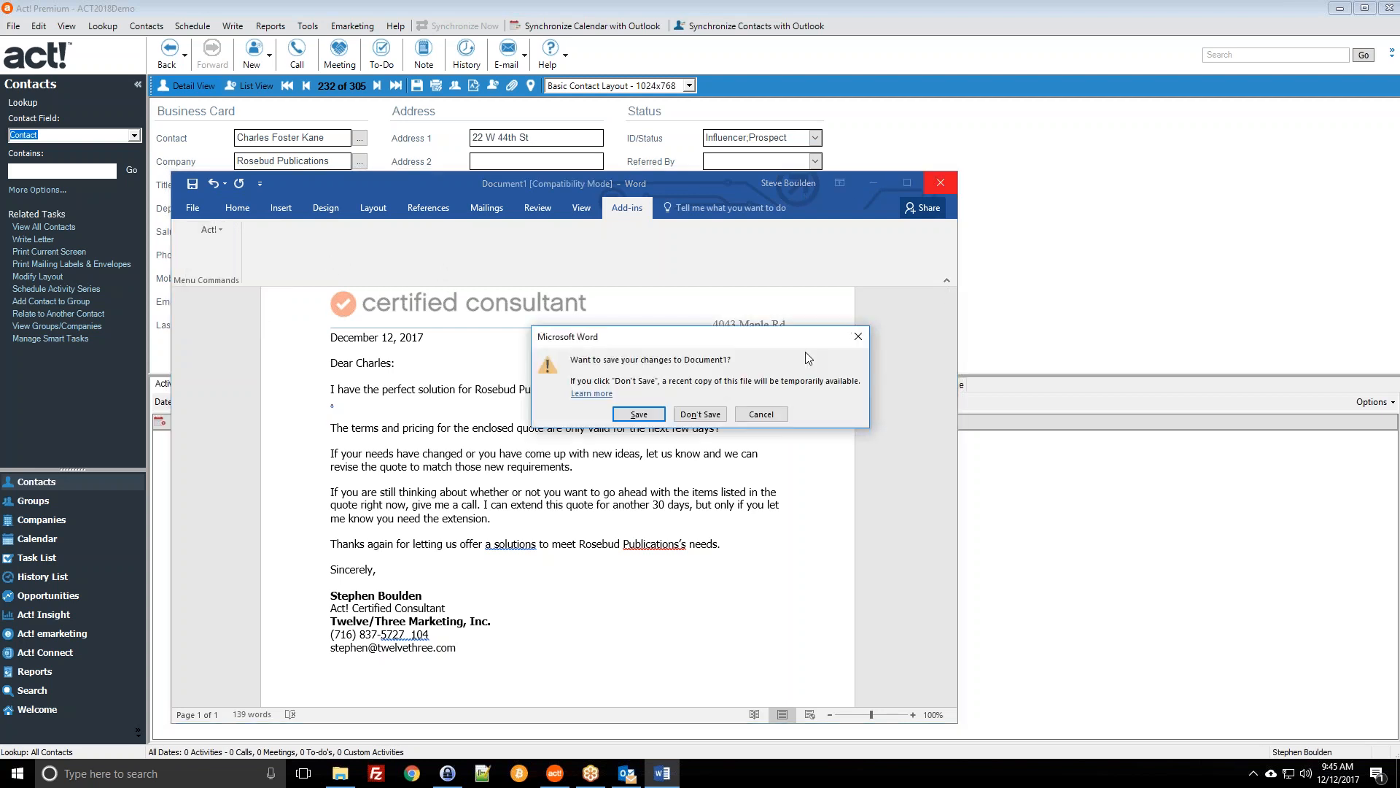
pyautogui.click(700, 414)
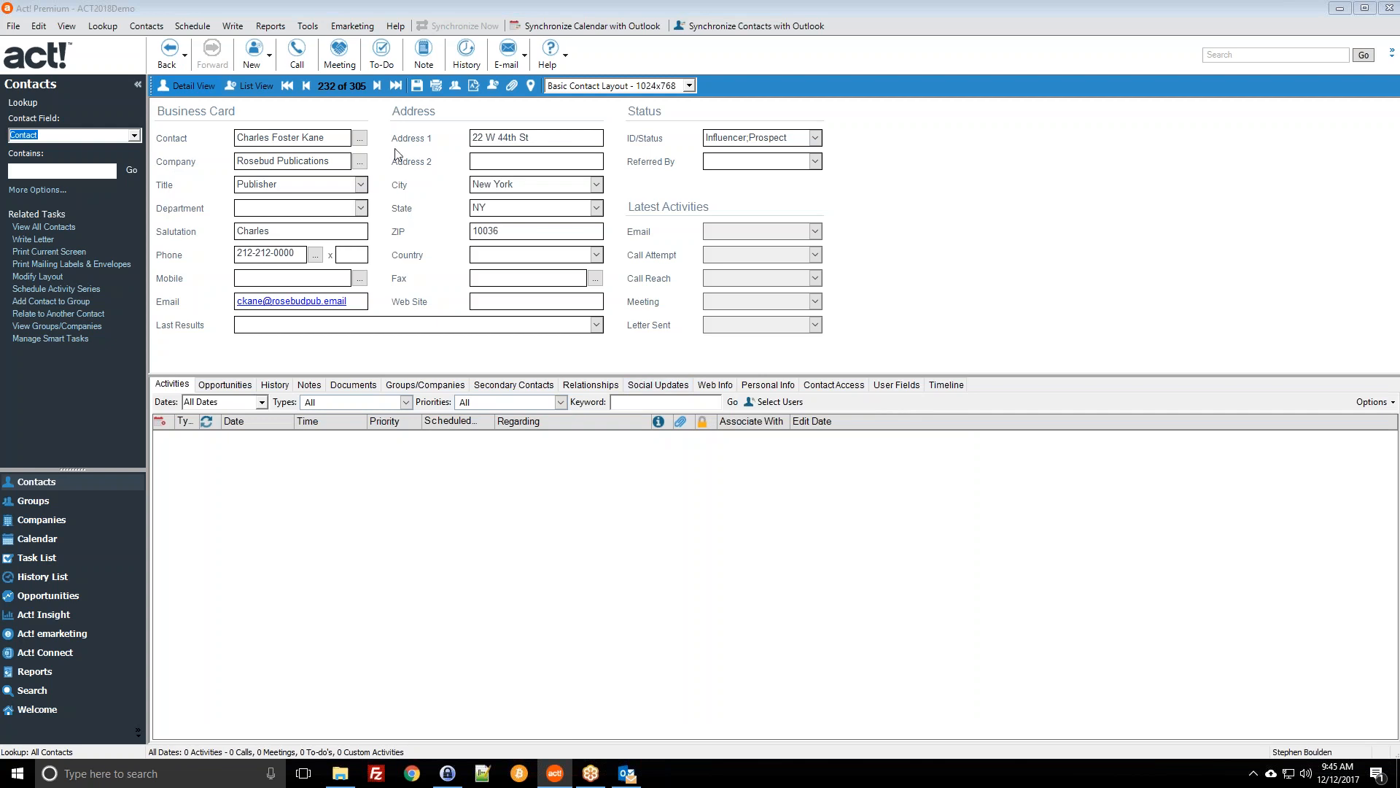
# Step: Switch to List View and open the Modern Electric Supply President/CEO contact record
pyautogui.click(325, 138)
pyautogui.click(49, 227)
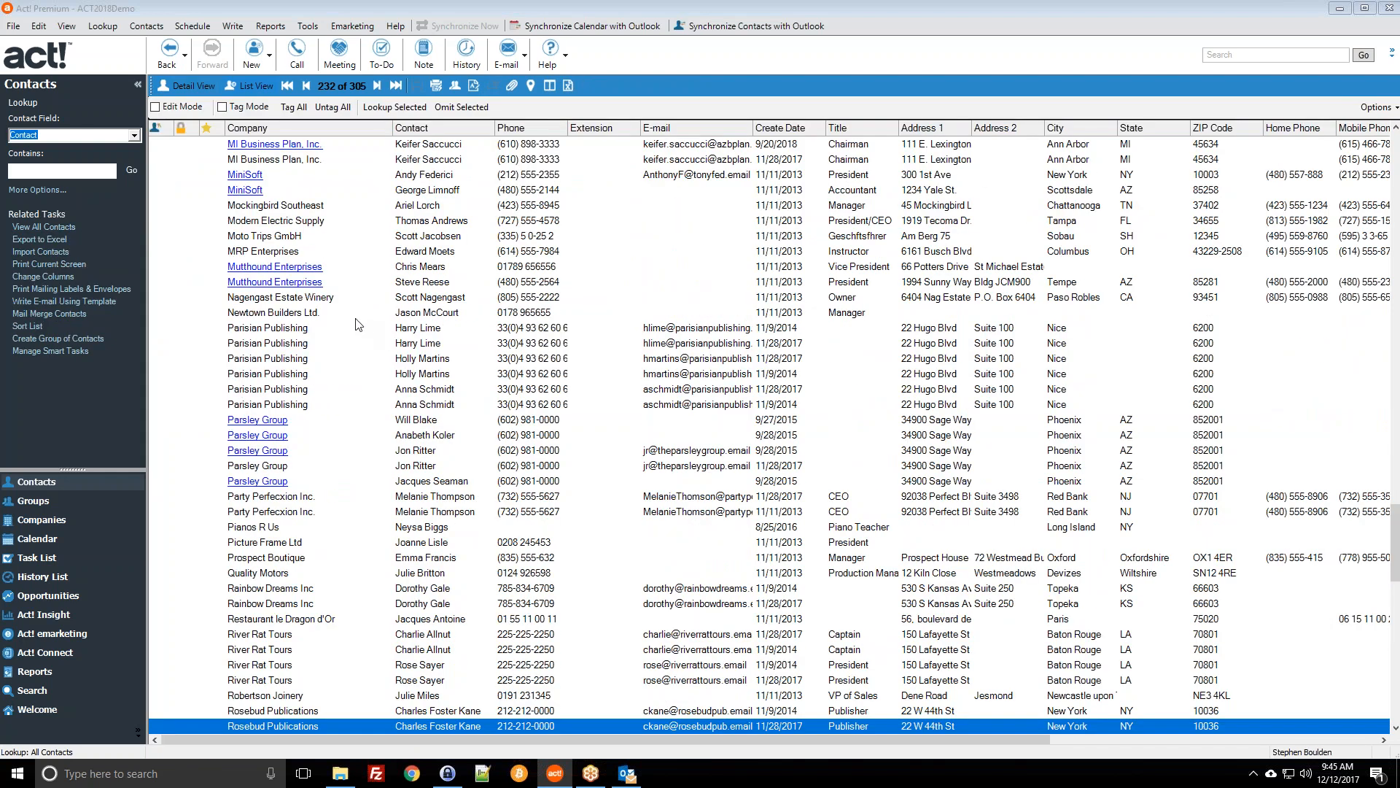
pyautogui.doubleClick(426, 222)
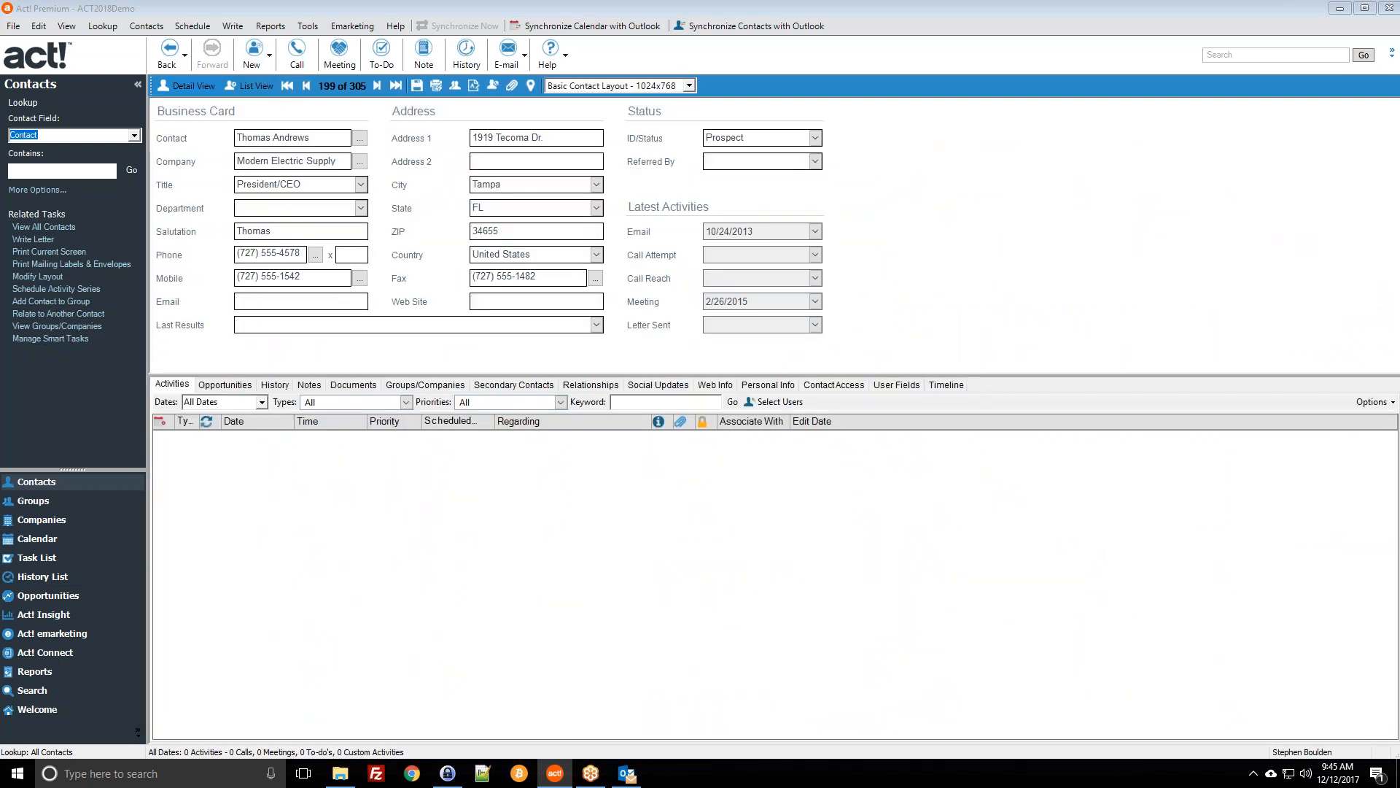
pyautogui.click(233, 25)
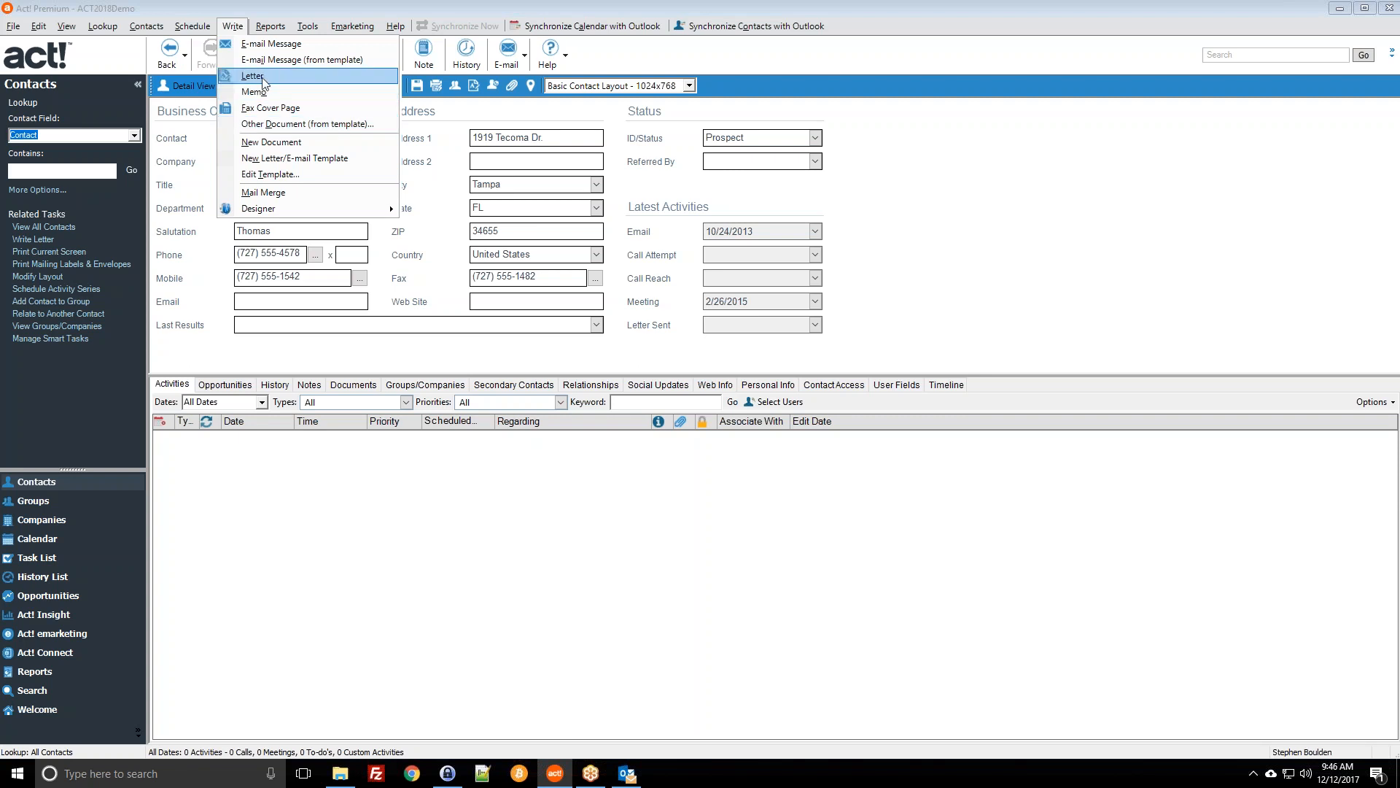
pyautogui.click(266, 175)
pyautogui.click(401, 317)
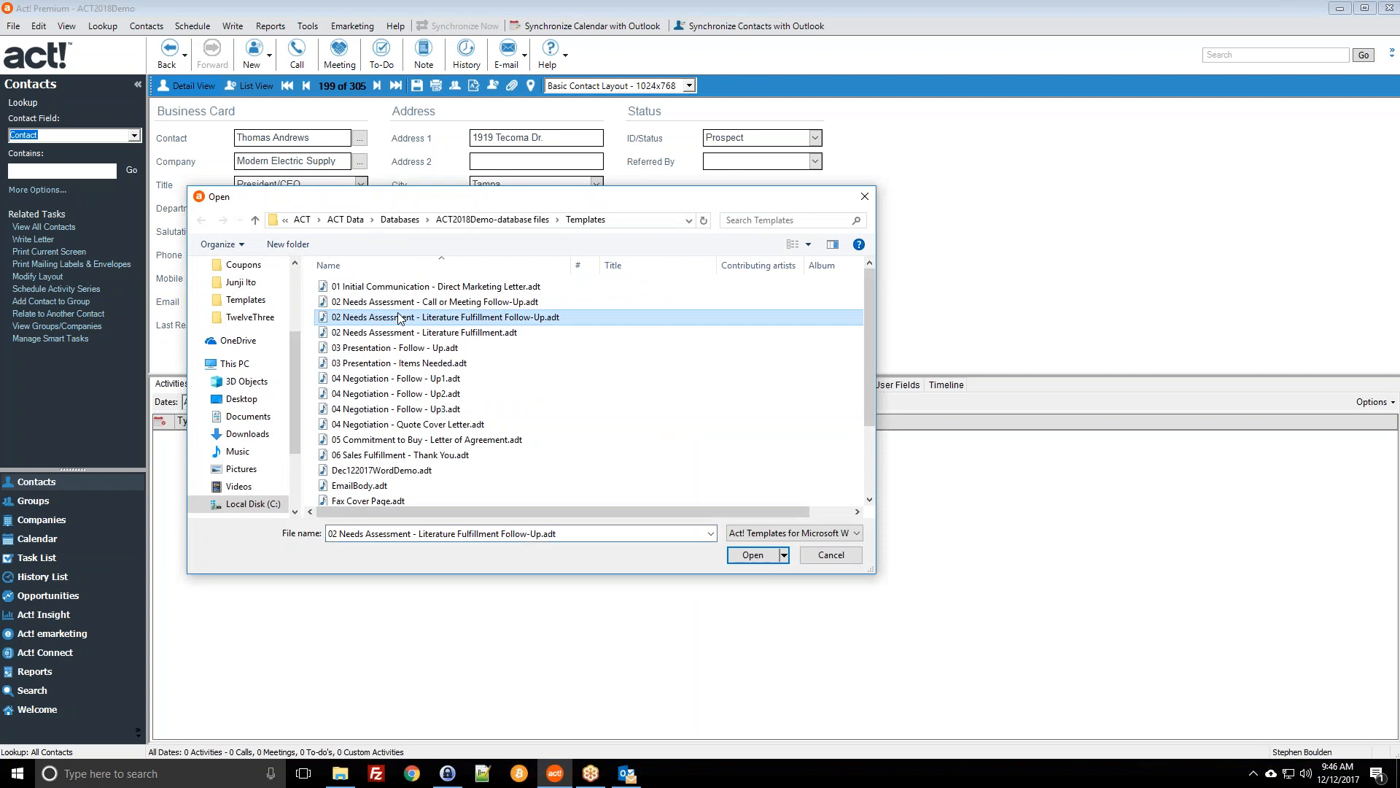
pyautogui.scroll(-2, 401, 318)
pyautogui.scroll(-1, 361, 357)
pyautogui.click(346, 468)
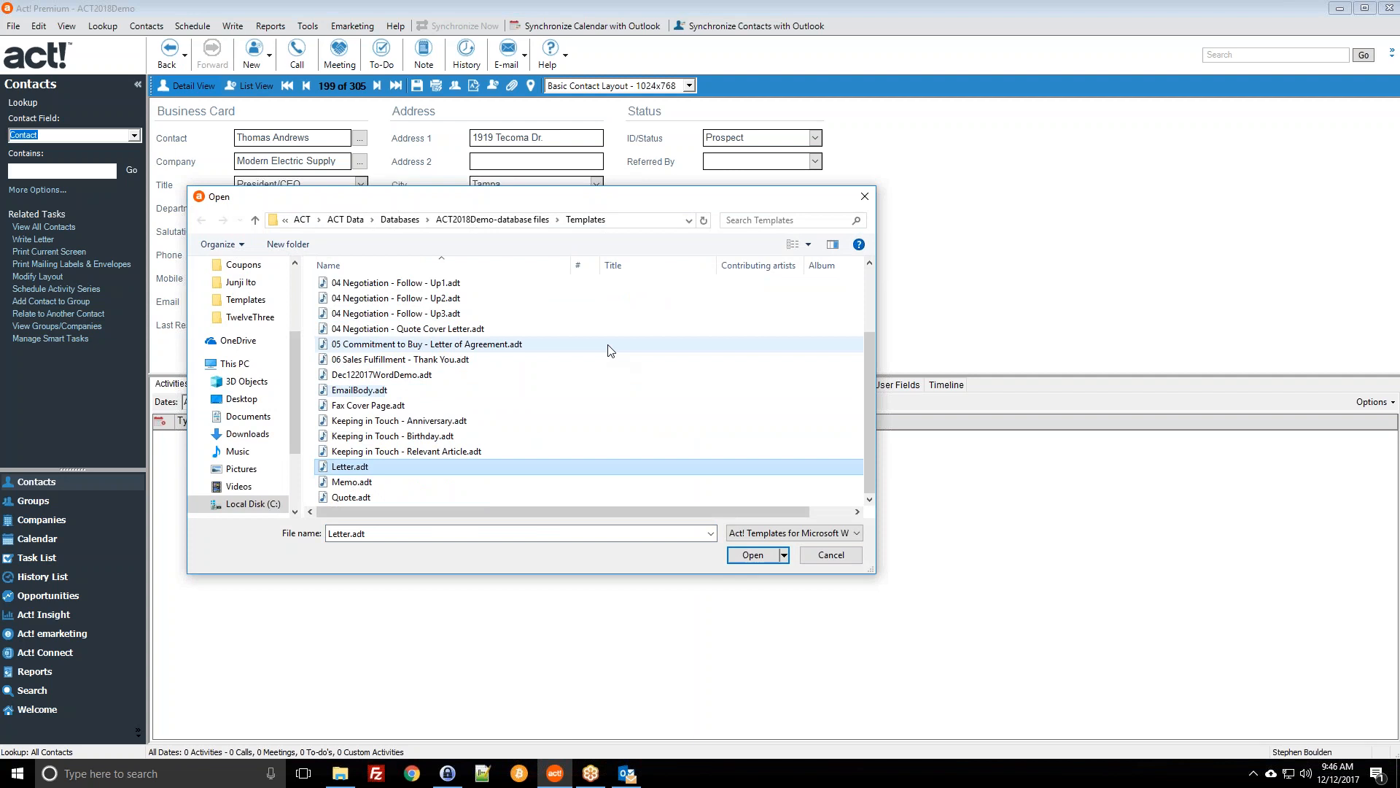
pyautogui.scroll(2, 605, 394)
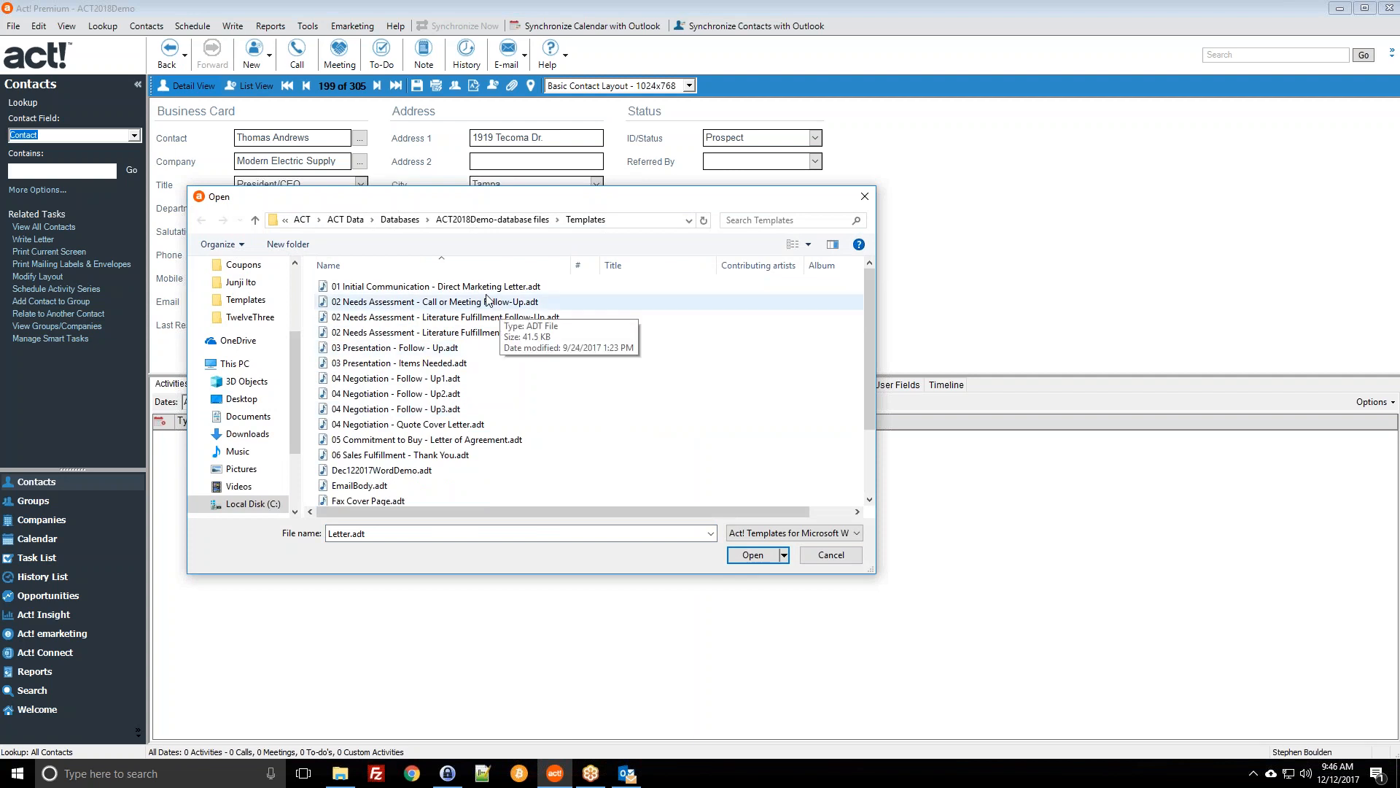
pyautogui.scroll(-2, 488, 299)
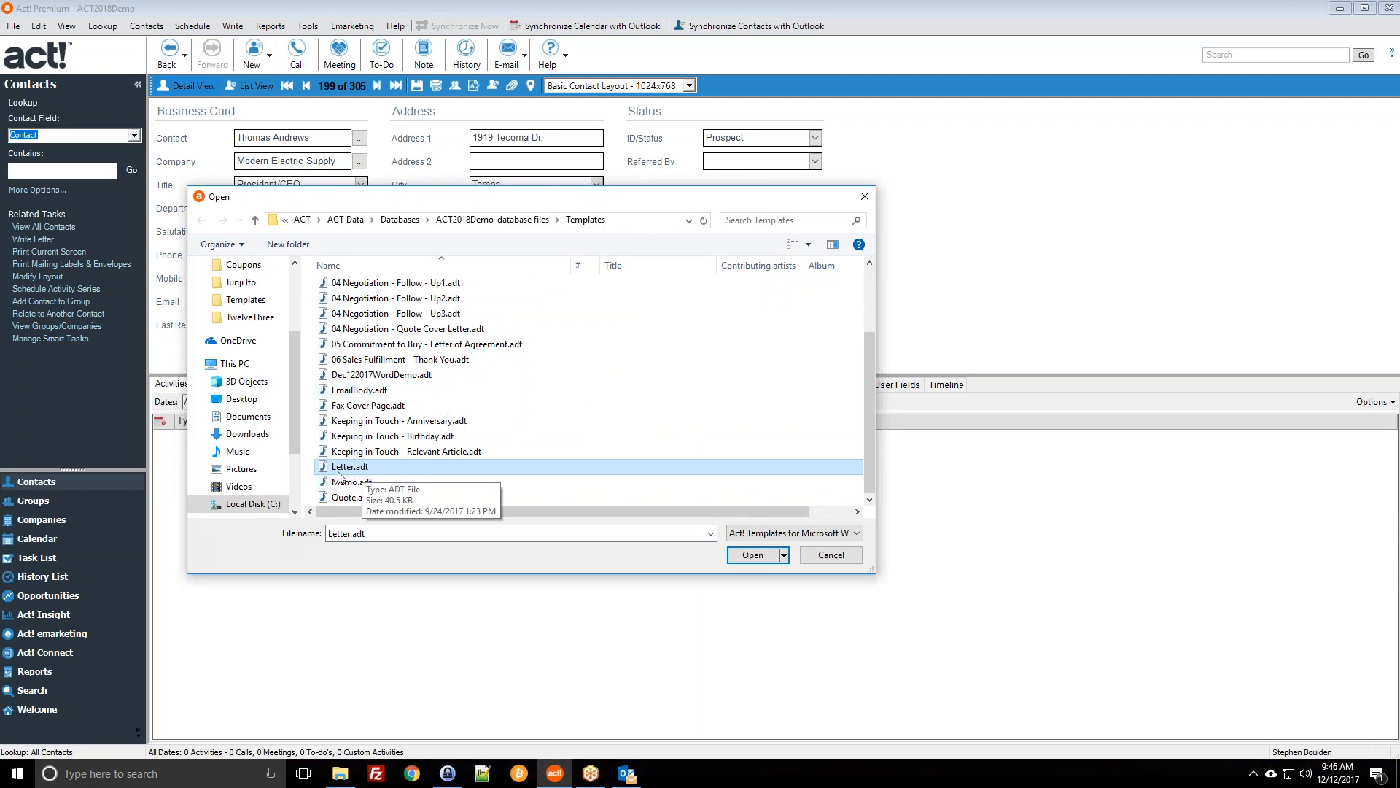
pyautogui.click(824, 555)
pyautogui.click(246, 34)
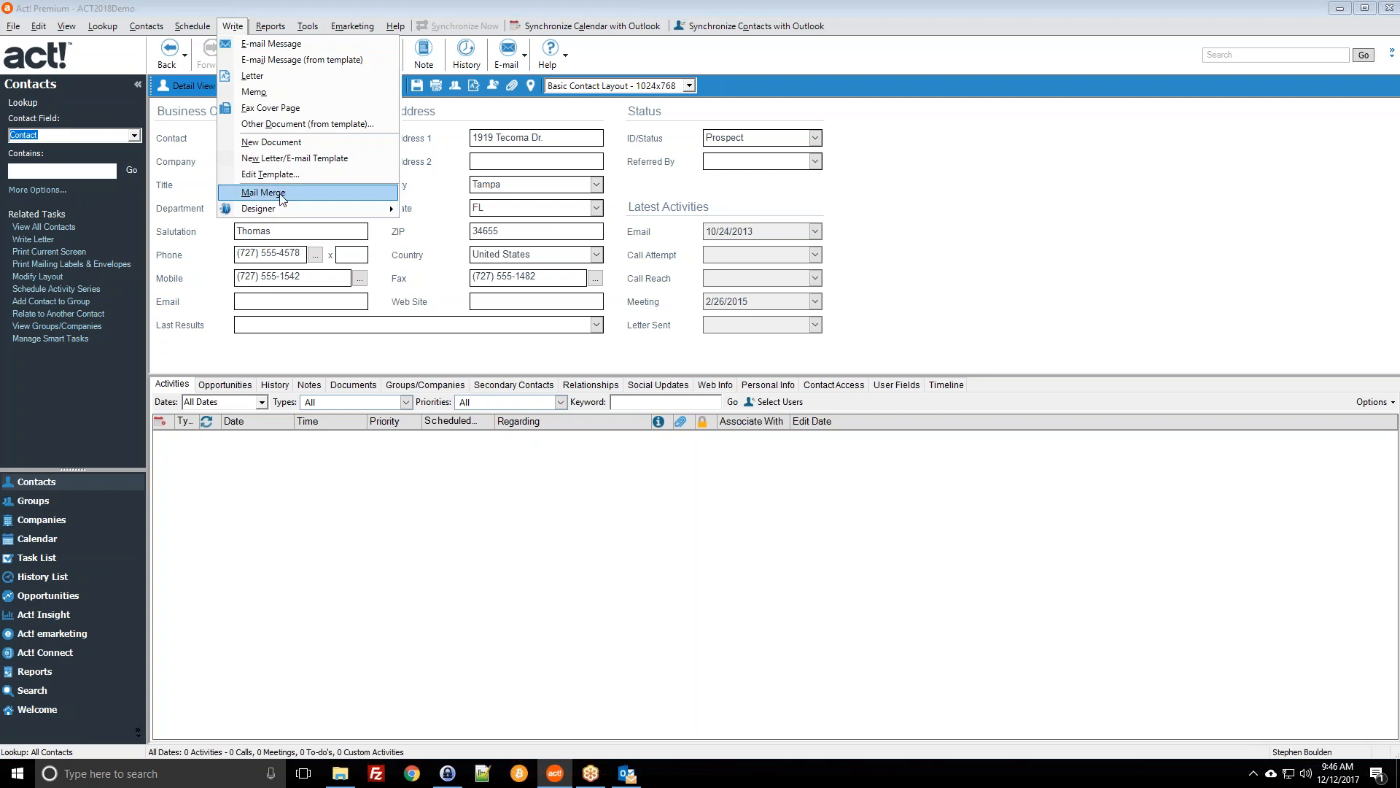
# Step: Look up contacts by the State field with value 'ny', returning 49 New York contacts
pyautogui.click(244, 3)
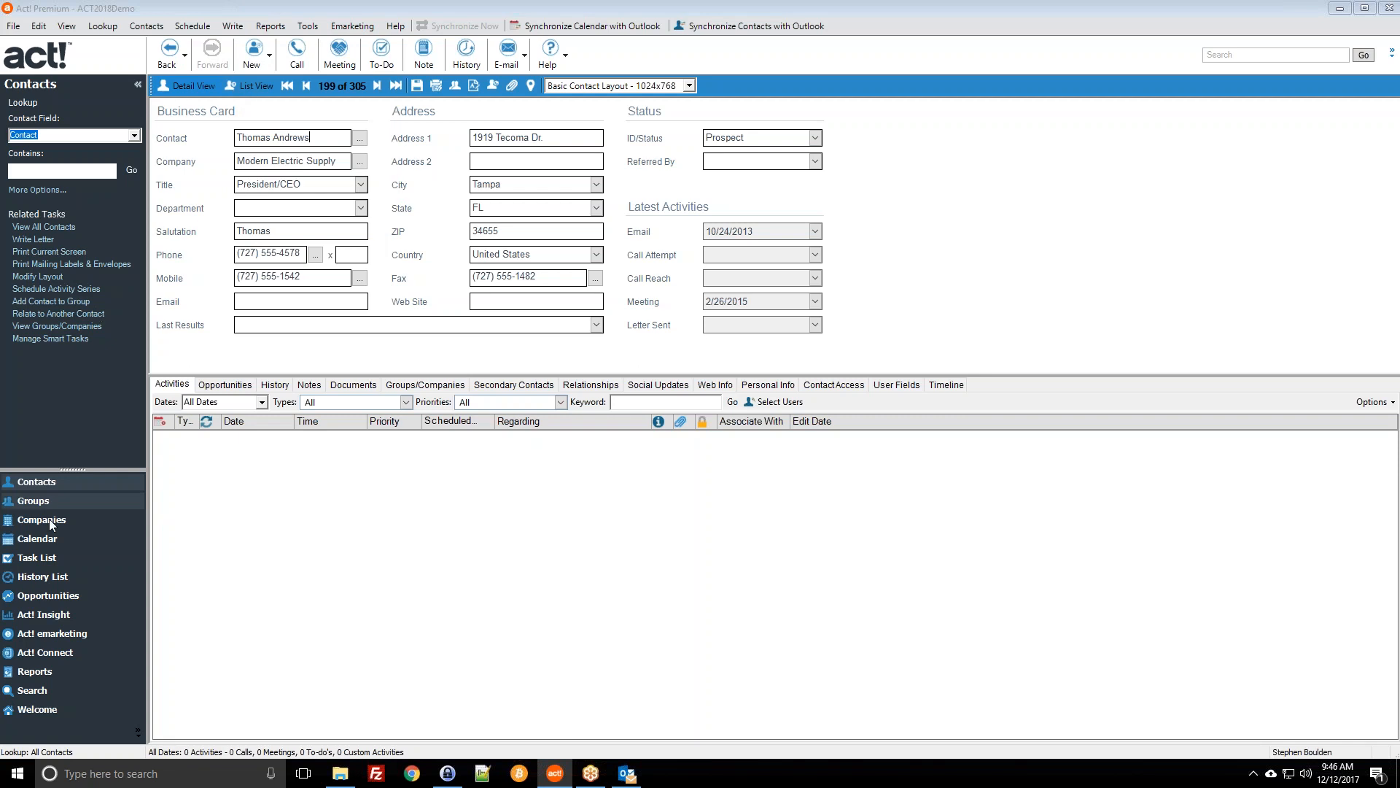
pyautogui.click(35, 501)
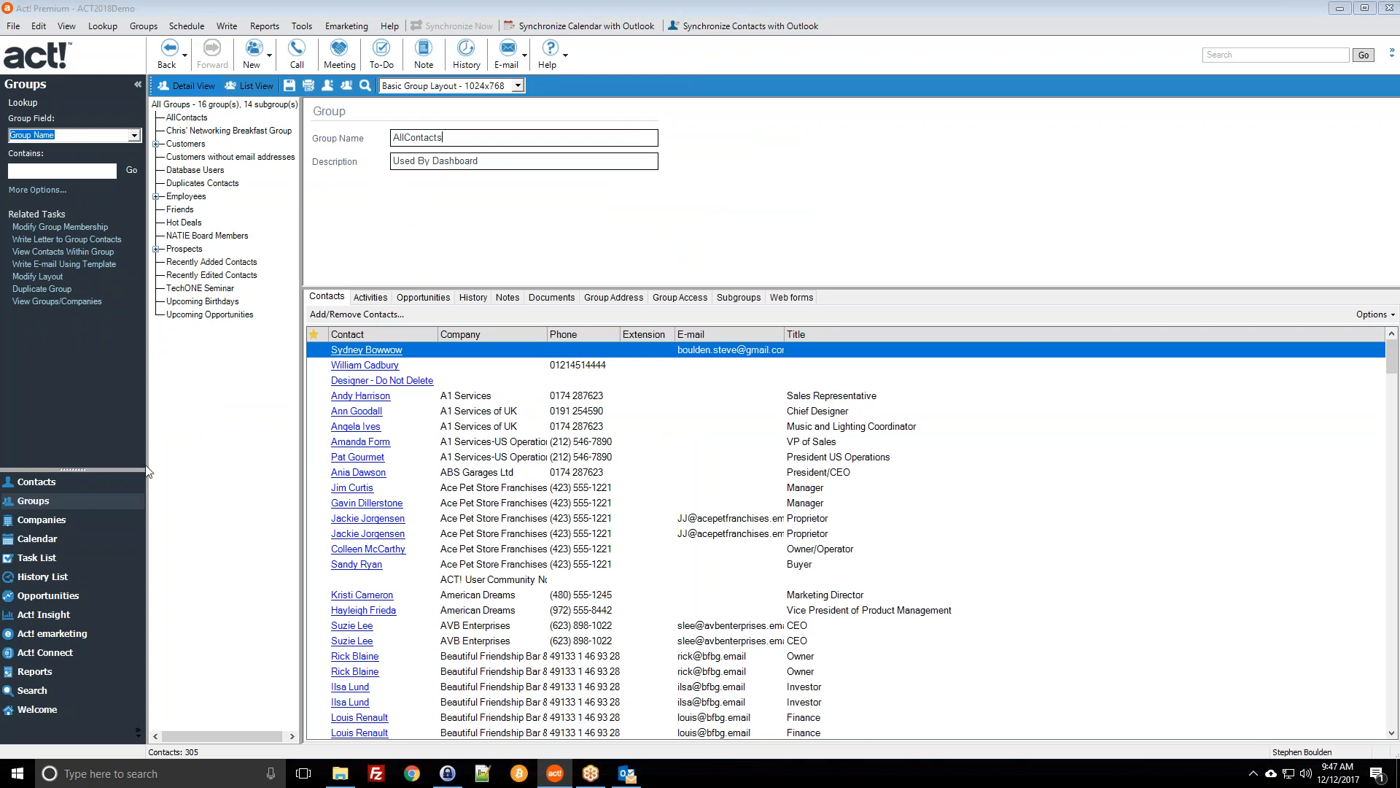
pyautogui.click(78, 483)
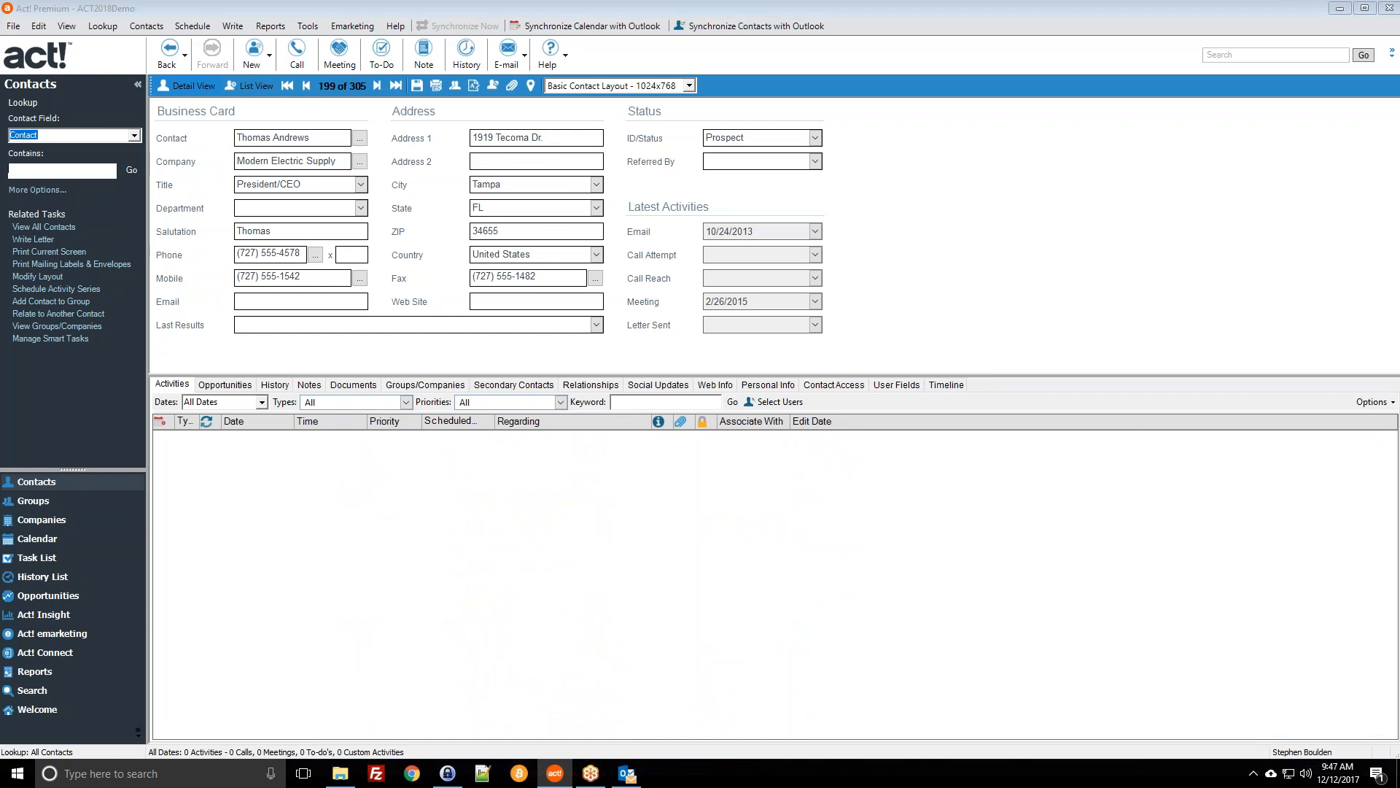
pyautogui.write('s')
pyautogui.scroll(-5, 80, 190)
pyautogui.click(68, 197)
pyautogui.click(63, 171)
pyautogui.write('ny')
pyautogui.press('Return')
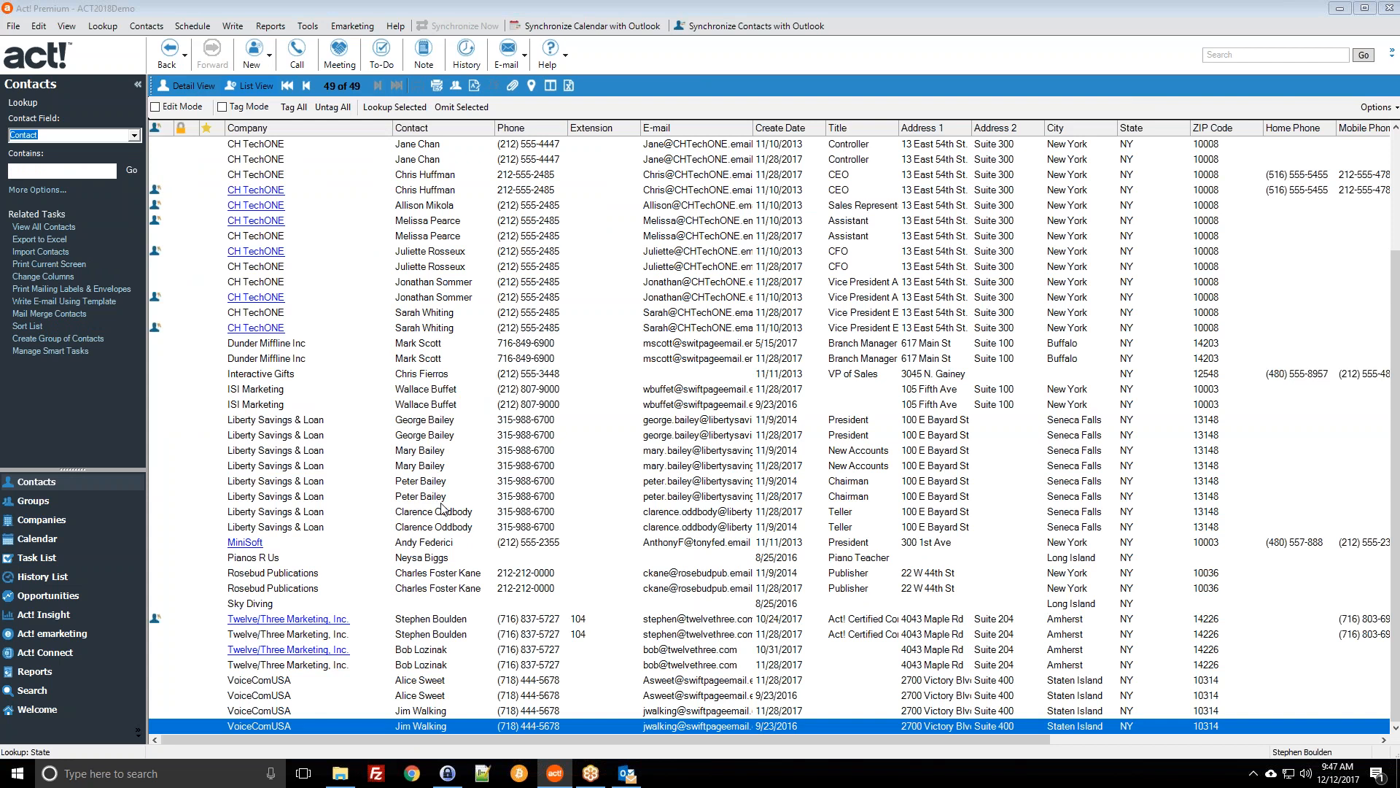
# Step: Multi-select the A1 Services, AVB, CH Gourmet Coffee, CH TechONE, MiniSoft, Twelve/Three and VoiceComUSA contacts
pyautogui.scroll(4, 441, 500)
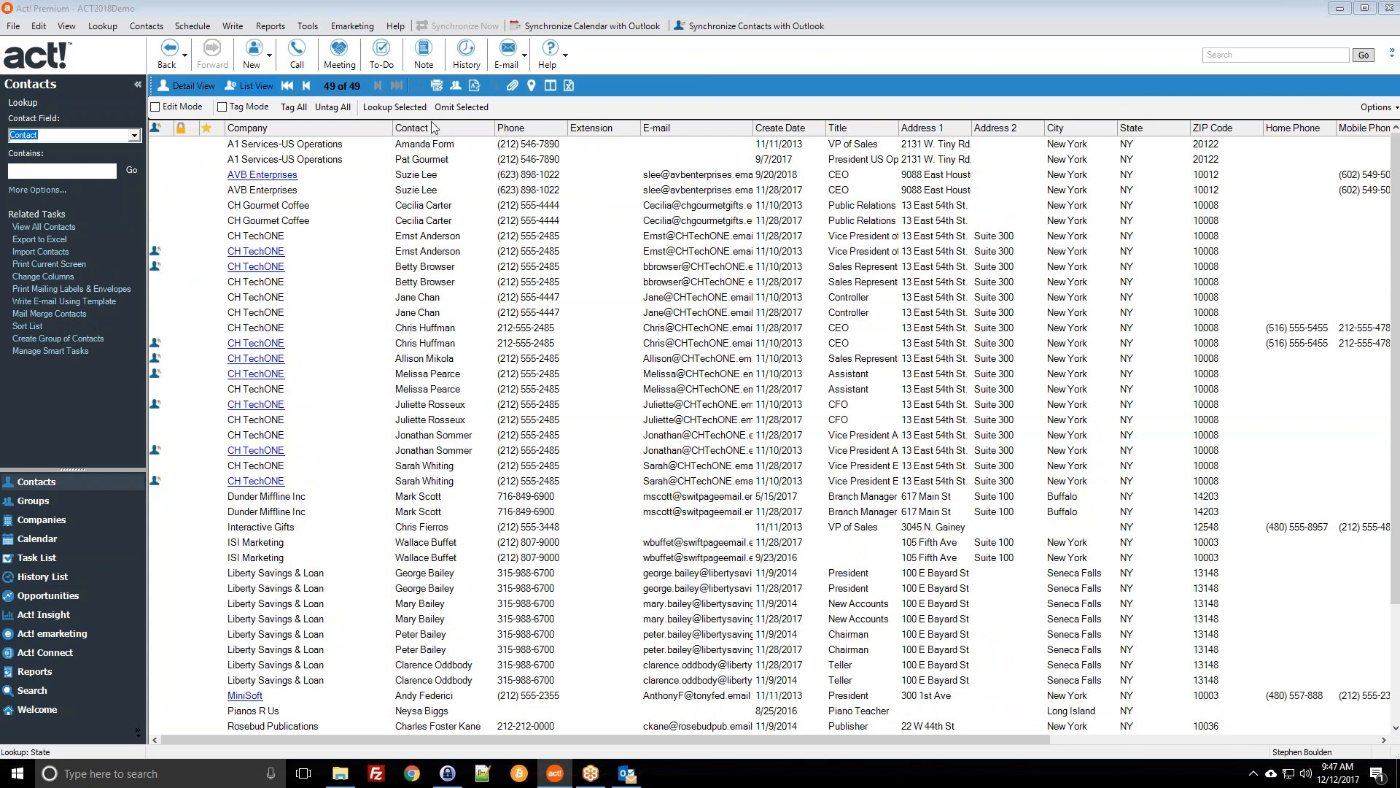
pyautogui.keyDown('ctrl'); pyautogui.click(674, 146); pyautogui.keyUp('ctrl')
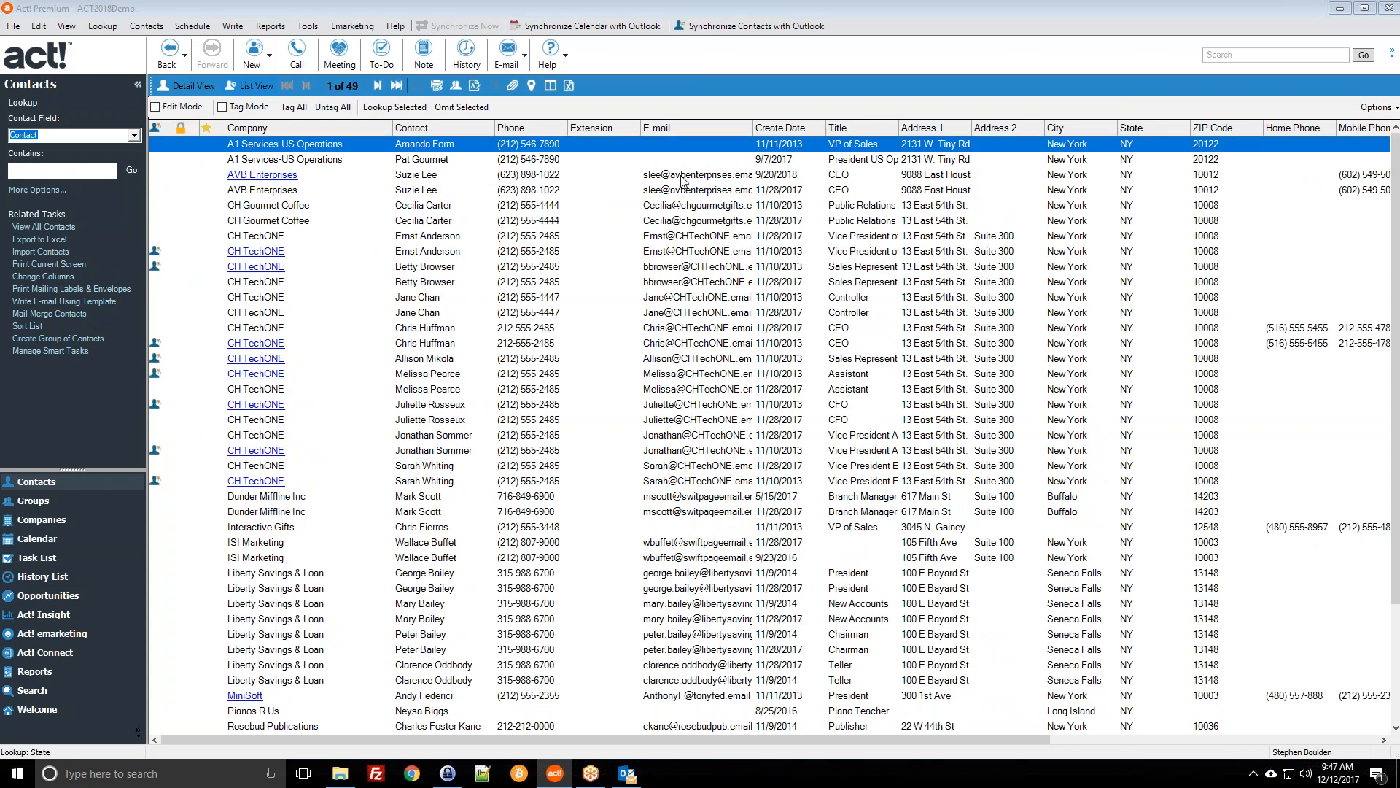
pyautogui.keyDown('ctrl'); pyautogui.click(687, 177); pyautogui.keyUp('ctrl')
pyautogui.keyDown('ctrl'); pyautogui.click(680, 207); pyautogui.keyUp('ctrl')
pyautogui.keyDown('ctrl'); pyautogui.click(684, 235); pyautogui.keyUp('ctrl')
pyautogui.keyDown('ctrl'); pyautogui.click(682, 267); pyautogui.keyUp('ctrl')
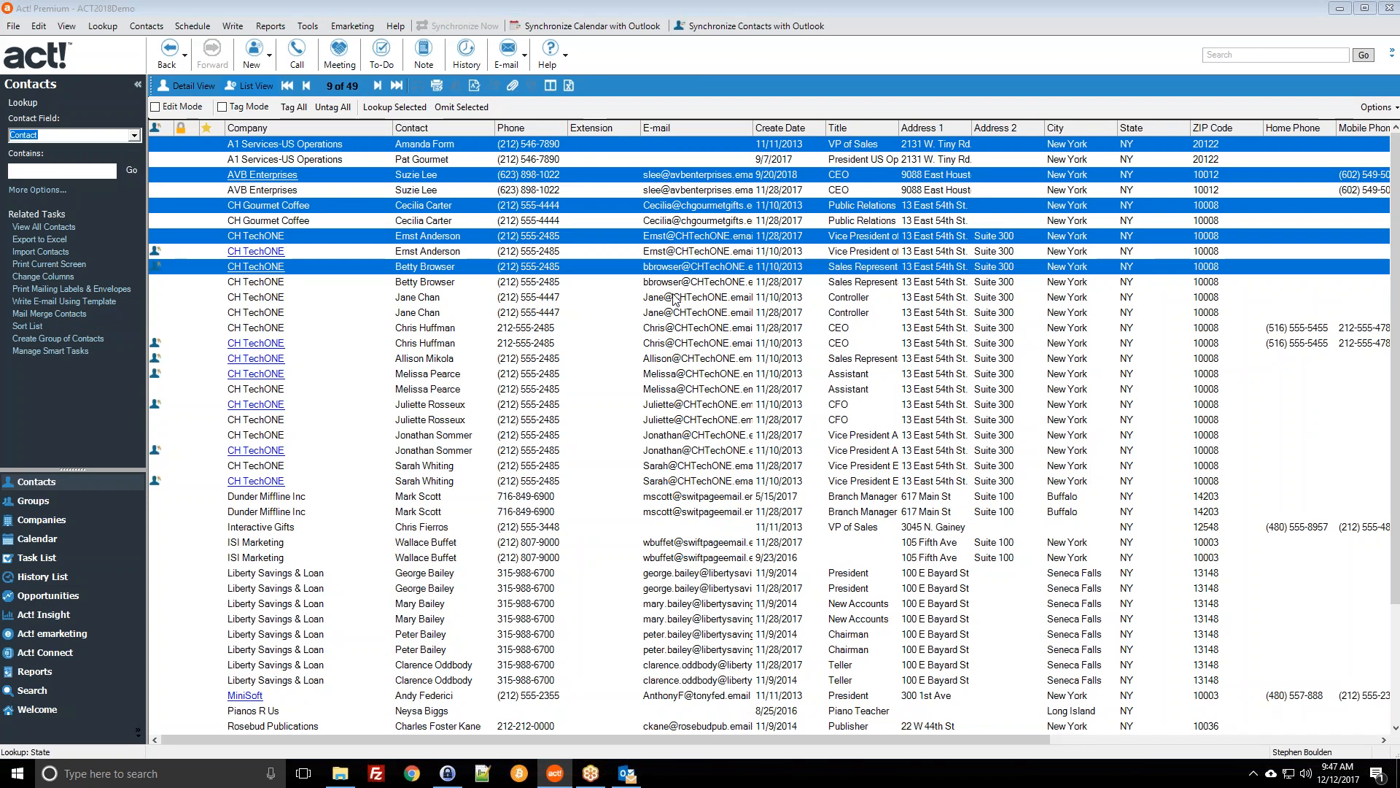
pyautogui.keyDown('ctrl'); pyautogui.click(677, 298); pyautogui.keyUp('ctrl')
pyautogui.keyDown('ctrl'); pyautogui.click(669, 329); pyautogui.keyUp('ctrl')
pyautogui.keyDown('ctrl'); pyautogui.click(669, 358); pyautogui.keyUp('ctrl')
pyautogui.keyDown('ctrl'); pyautogui.click(670, 389); pyautogui.keyUp('ctrl')
pyautogui.keyDown('ctrl'); pyautogui.click(671, 419); pyautogui.keyUp('ctrl')
pyautogui.keyDown('ctrl'); pyautogui.click(671, 435); pyautogui.keyUp('ctrl')
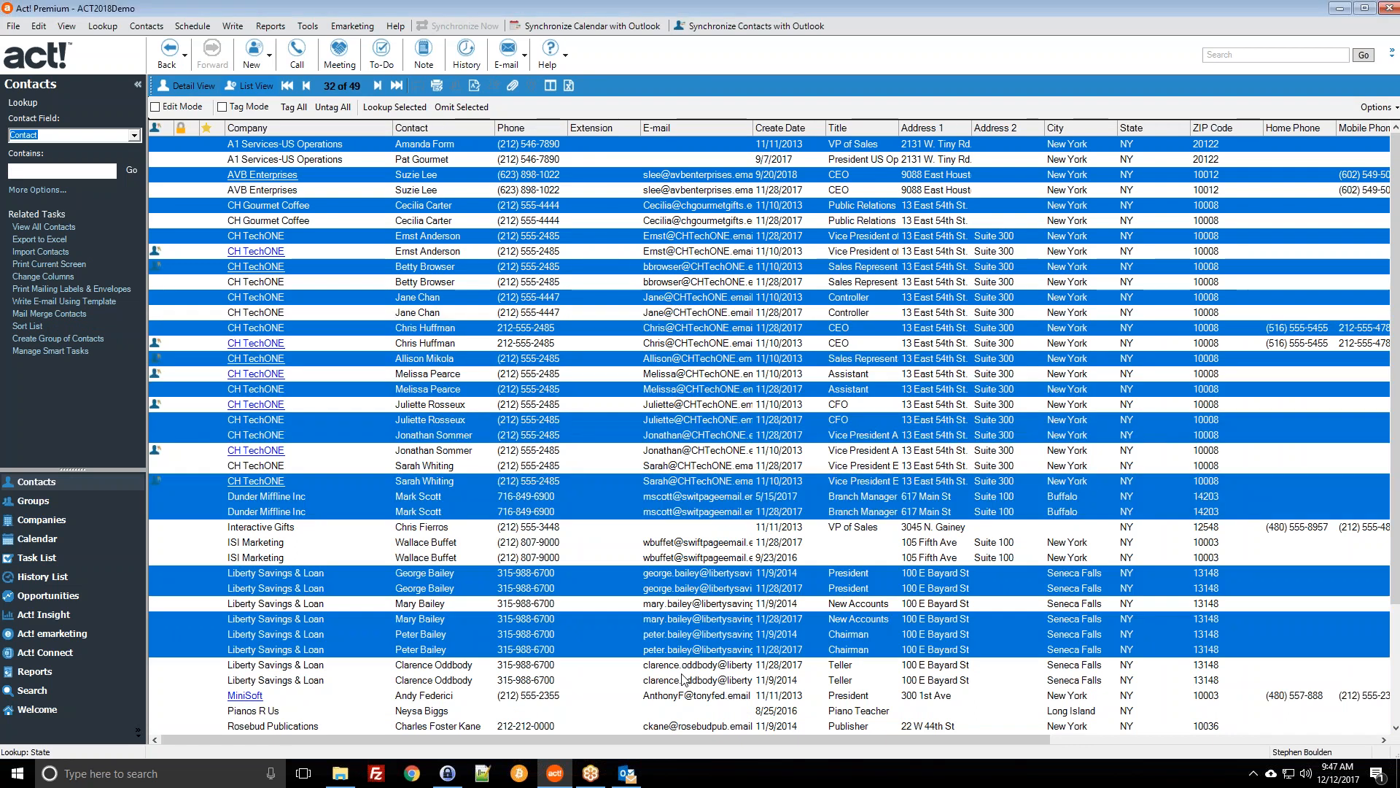
pyautogui.keyDown('ctrl'); pyautogui.click(685, 680); pyautogui.keyUp('ctrl')
pyautogui.keyDown('ctrl'); pyautogui.click(688, 696); pyautogui.keyUp('ctrl')
pyautogui.scroll(-3, 723, 628)
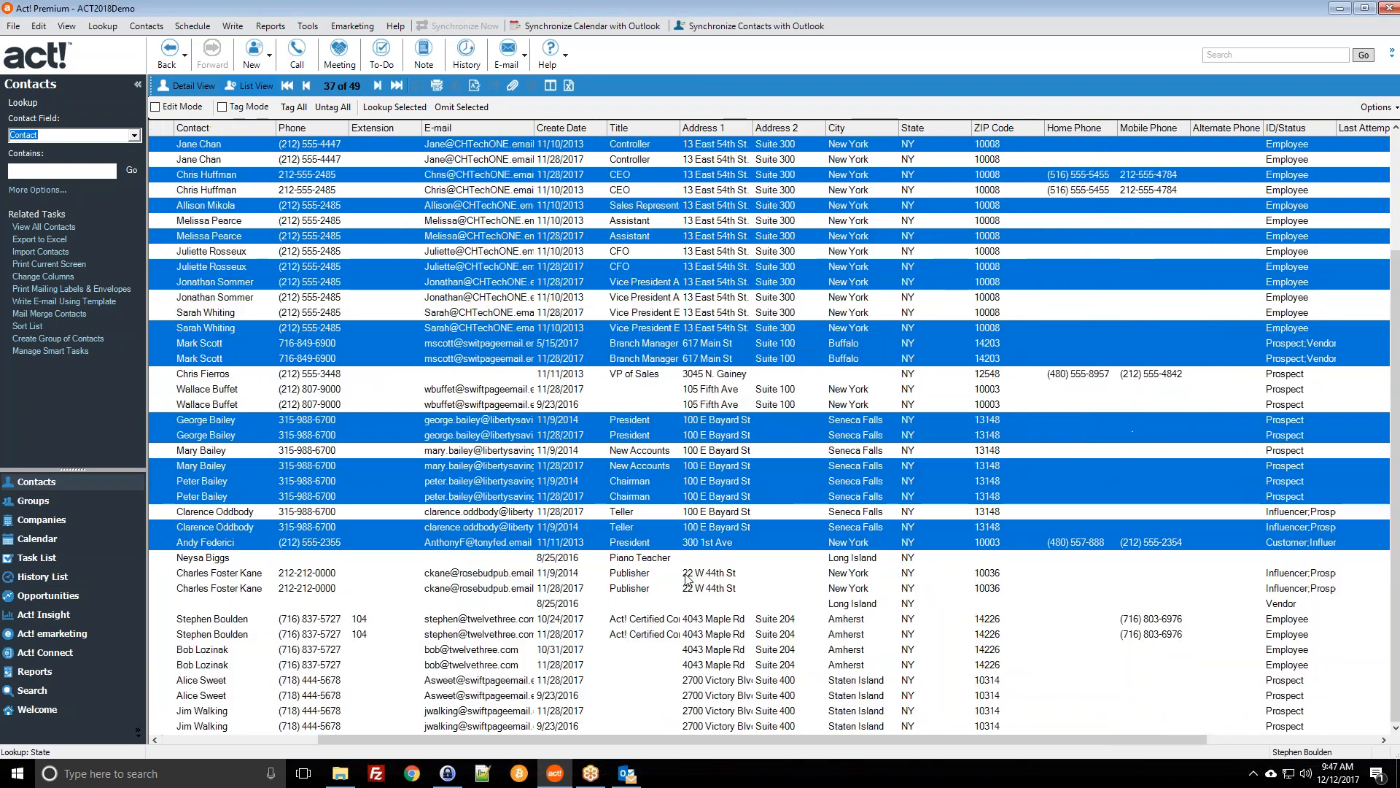
pyautogui.keyDown('ctrl'); pyautogui.click(642, 634); pyautogui.keyUp('ctrl')
pyautogui.keyDown('ctrl'); pyautogui.click(653, 695); pyautogui.keyUp('ctrl')
pyautogui.keyDown('ctrl'); pyautogui.click(633, 602); pyautogui.keyUp('ctrl')
pyautogui.keyDown('ctrl'); pyautogui.click(635, 572); pyautogui.keyUp('ctrl')
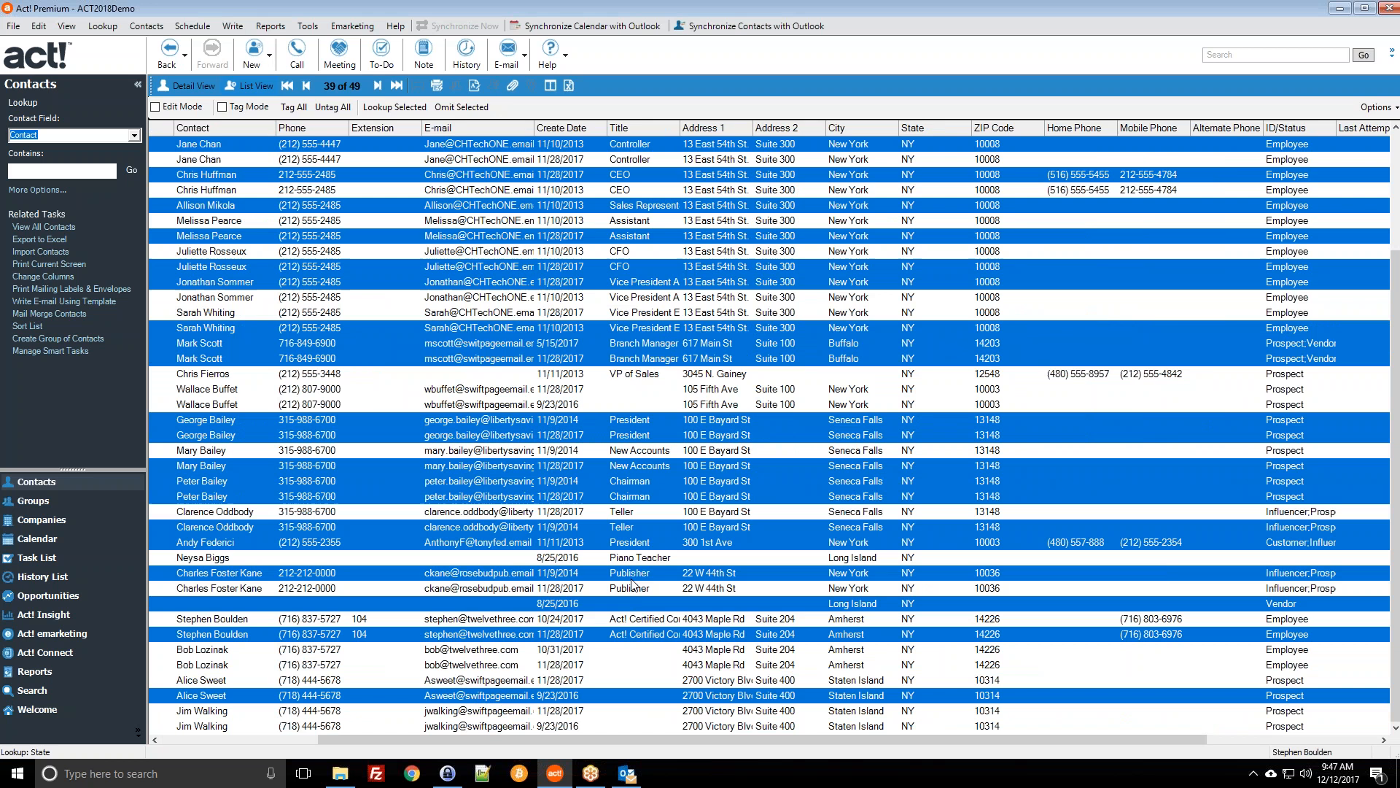
# Step: Delete the selected contacts, confirm, and dismiss the undeletable-contacts notice, leaving 27 contacts
pyautogui.rightClick(649, 488)
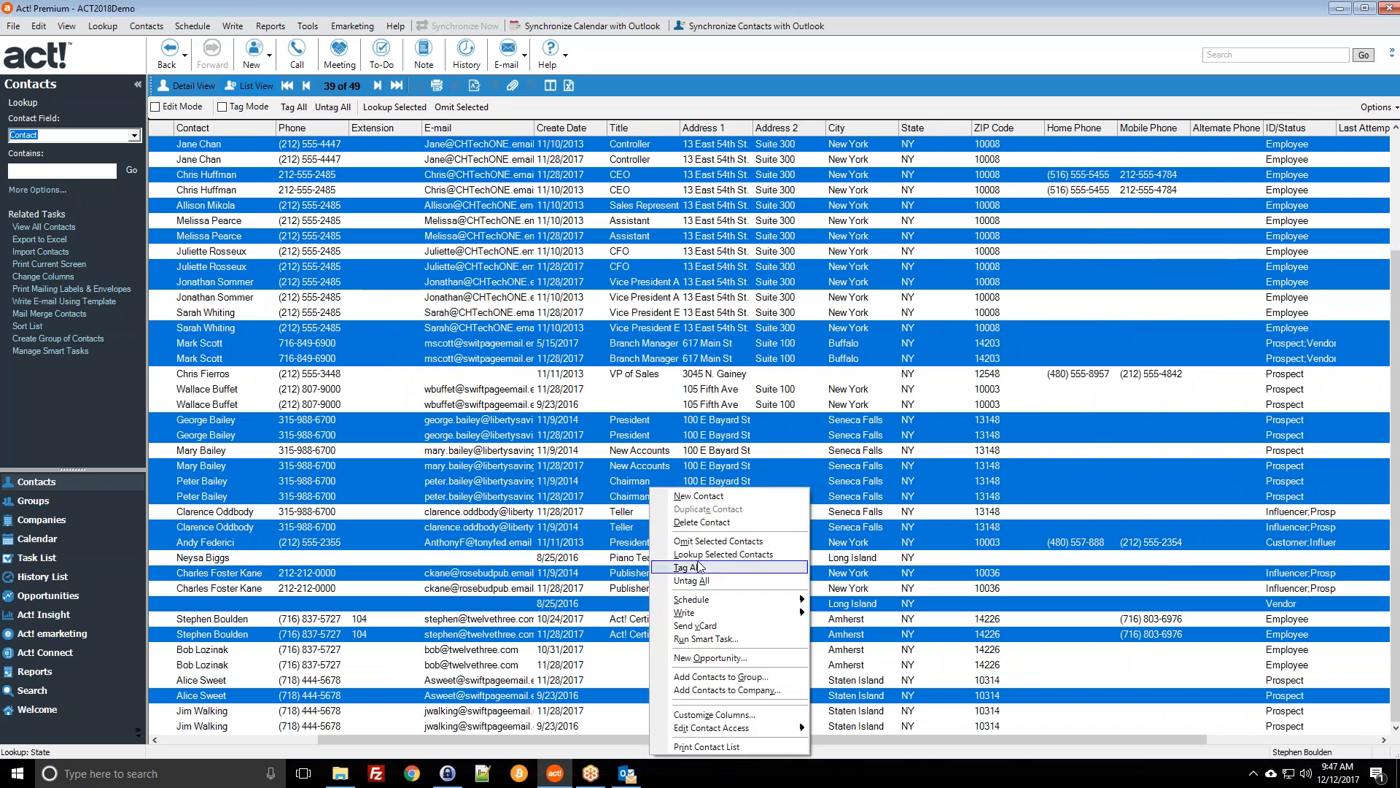
pyautogui.click(700, 530)
pyautogui.click(752, 435)
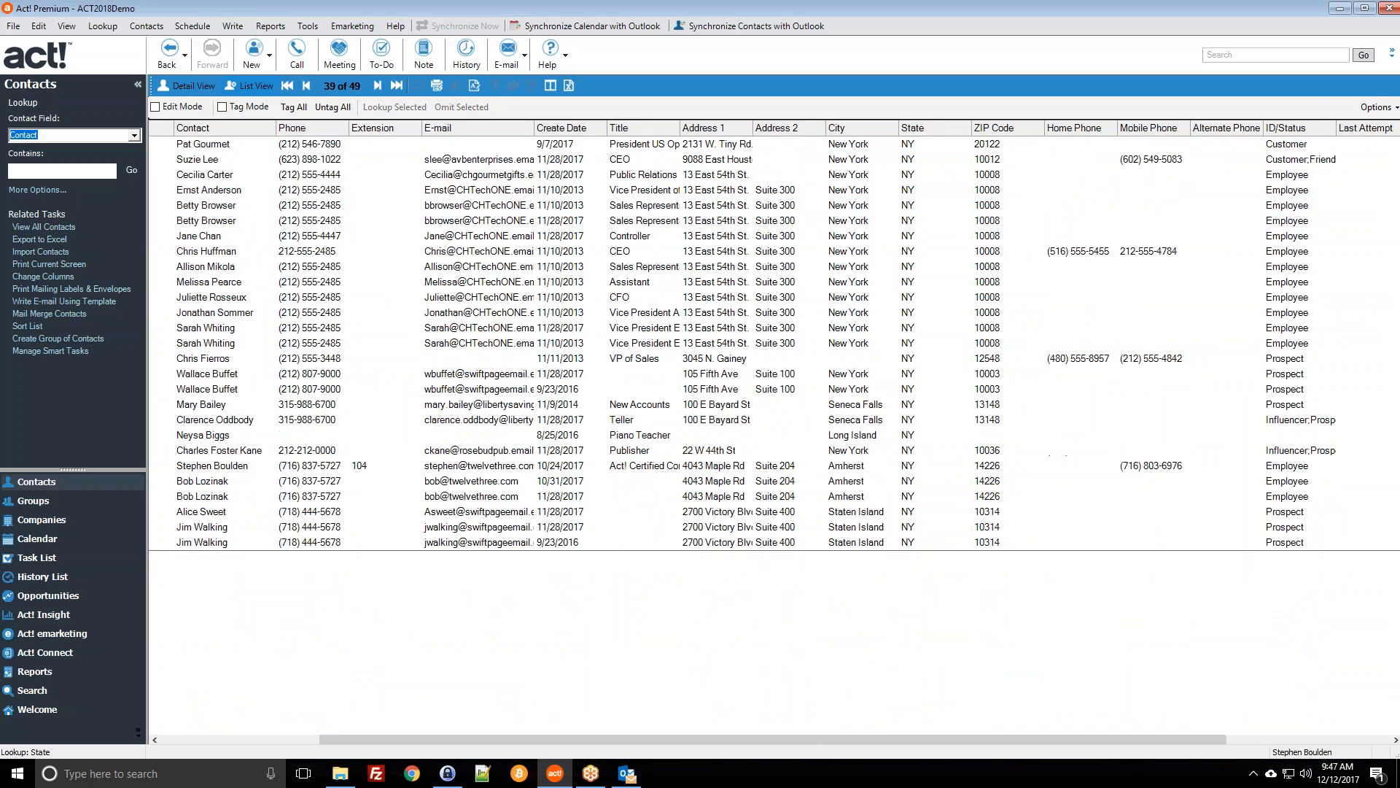
pyautogui.click(804, 434)
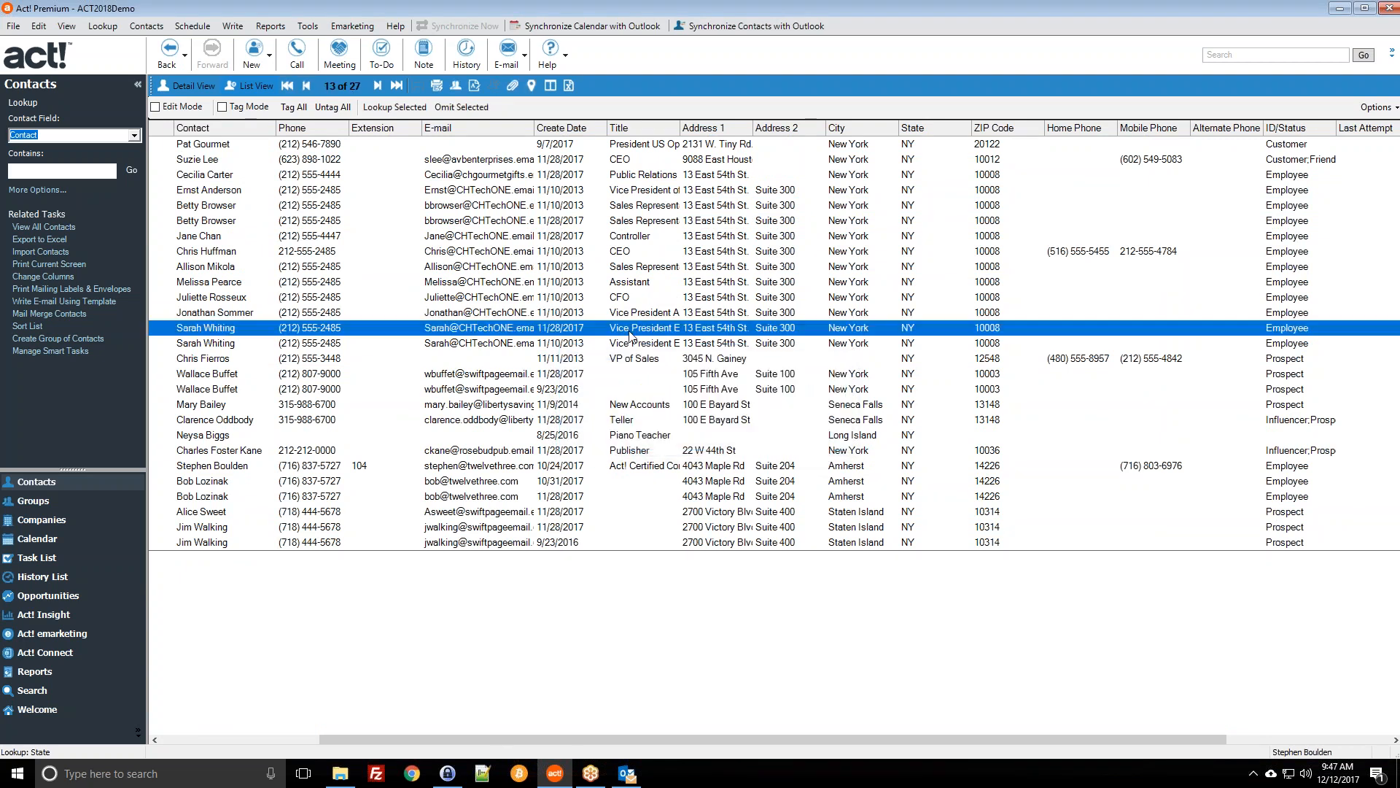
pyautogui.click(419, 220)
pyautogui.click(555, 159)
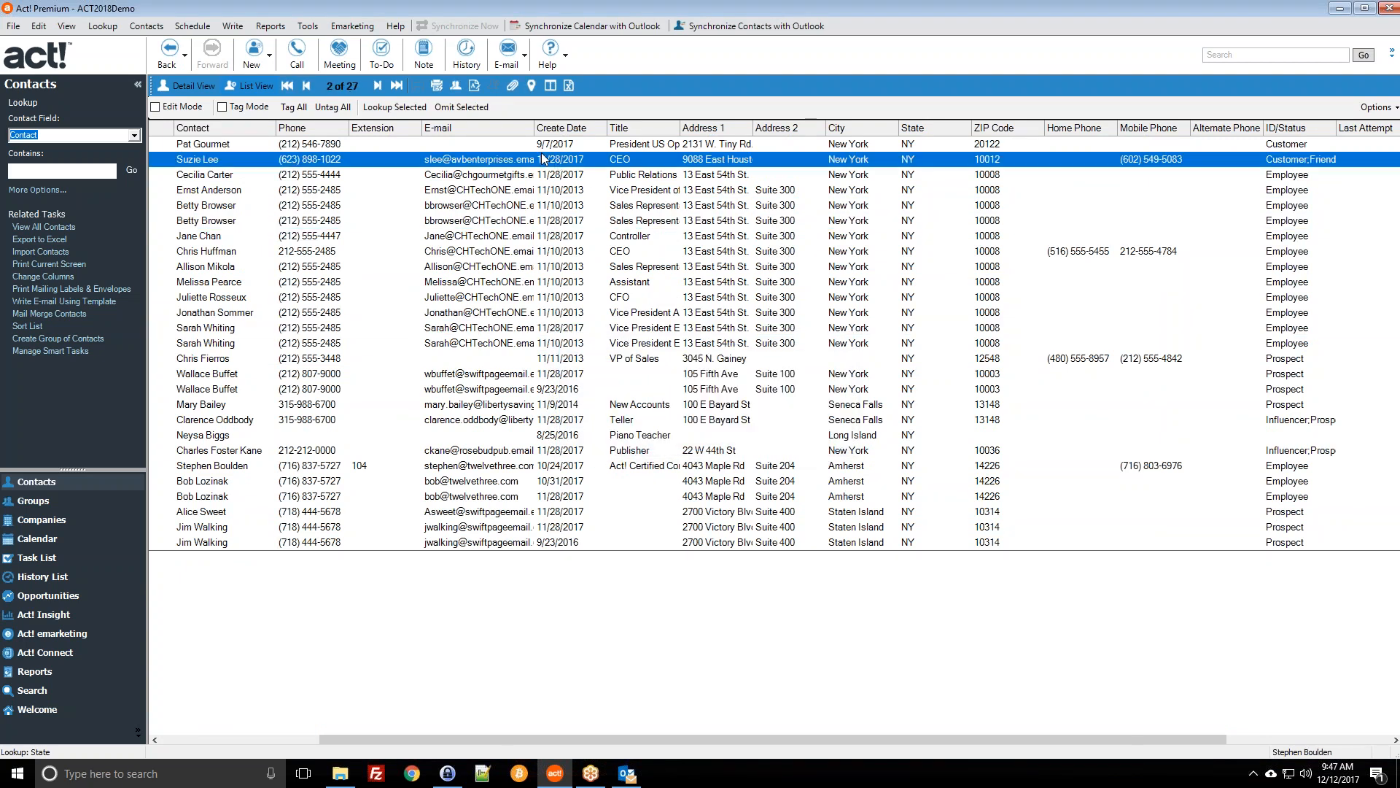
pyautogui.click(525, 145)
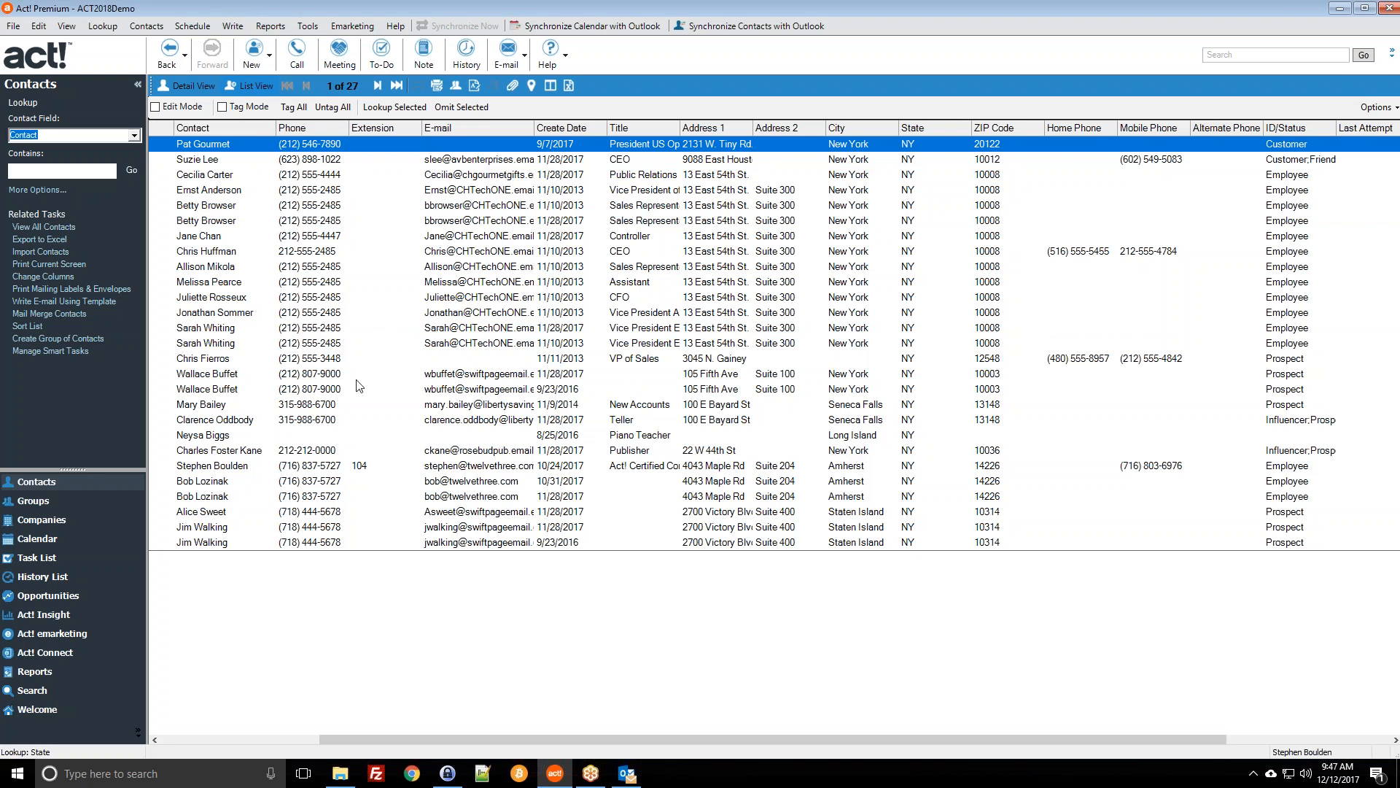
# Step: Start the Mail Merge Wizard from the Write menu
pyautogui.click(242, 28)
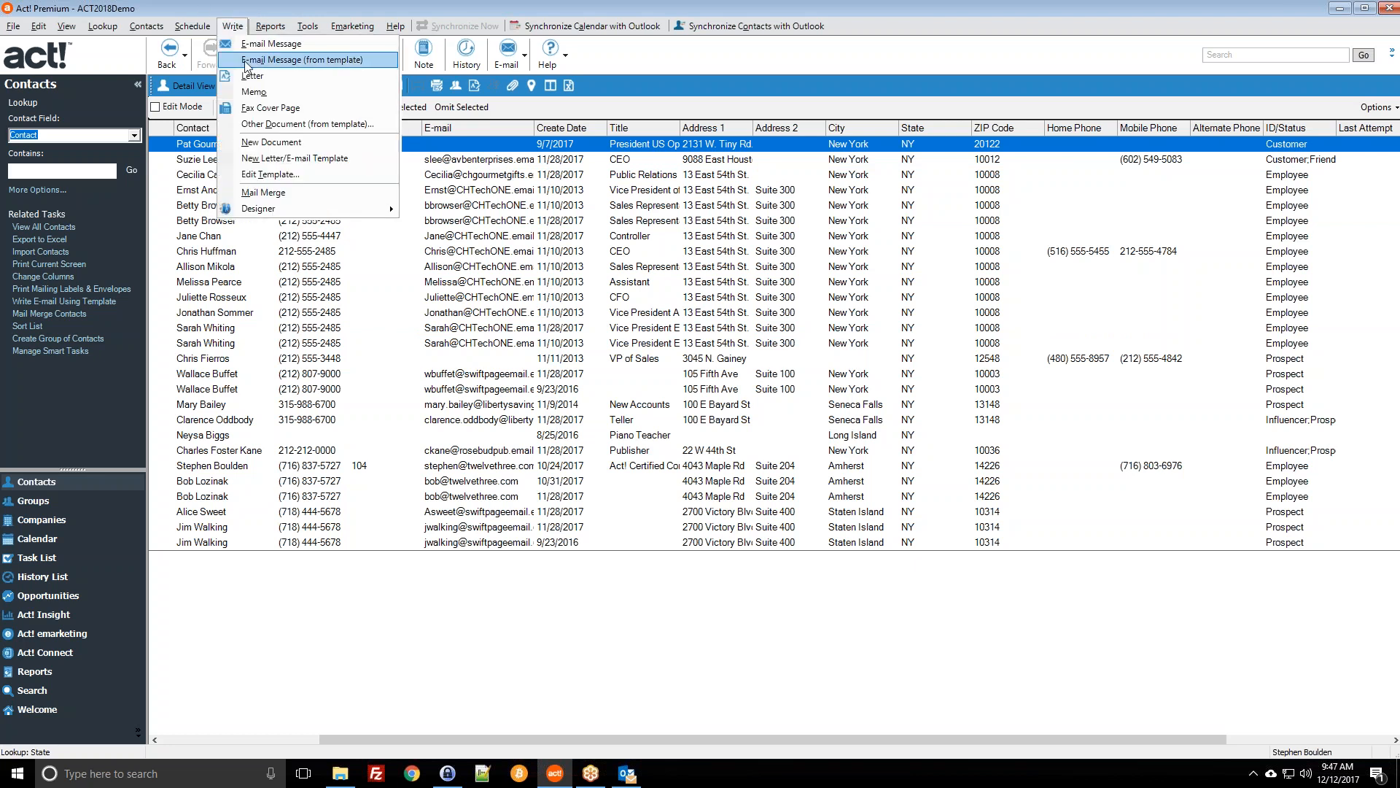
pyautogui.click(247, 63)
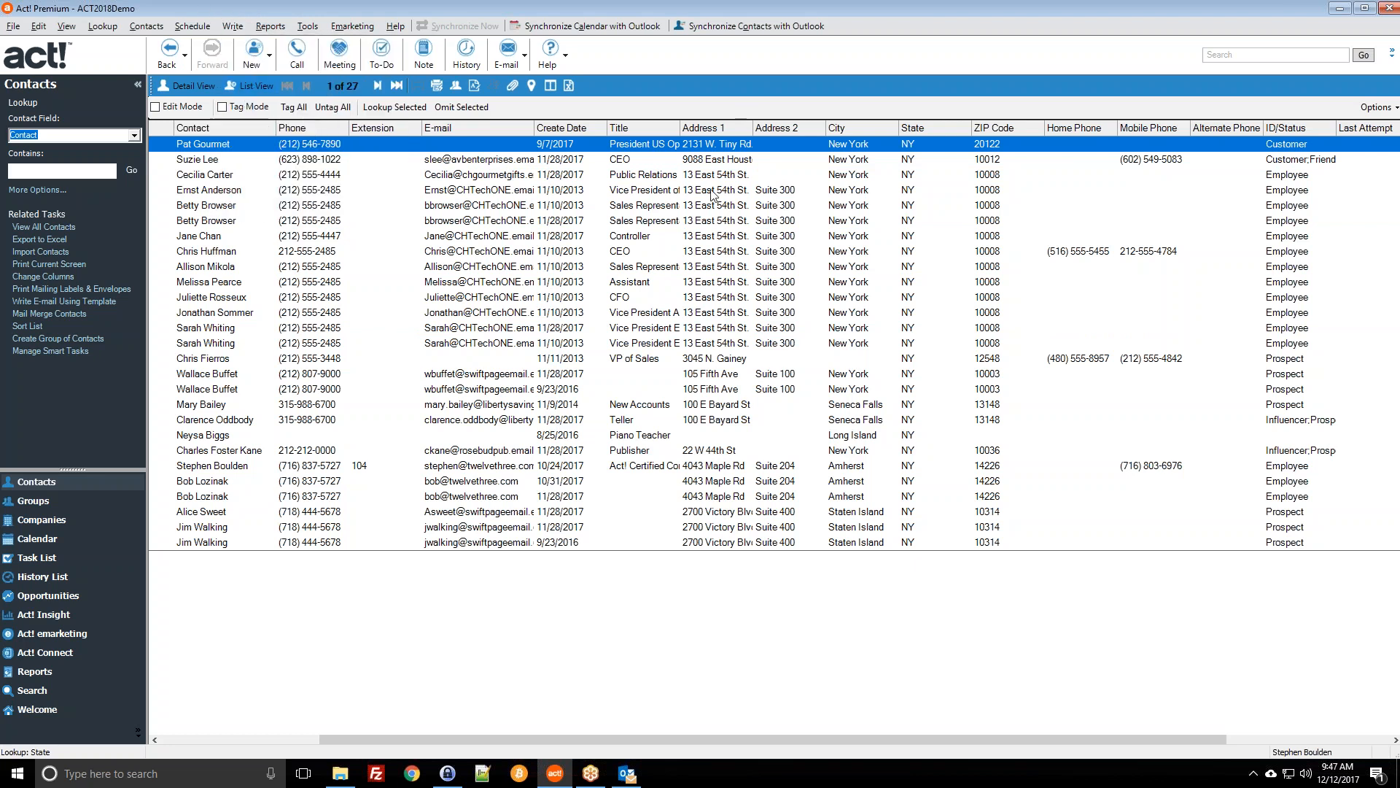
pyautogui.click(146, 27)
pyautogui.moveTo(230, 29)
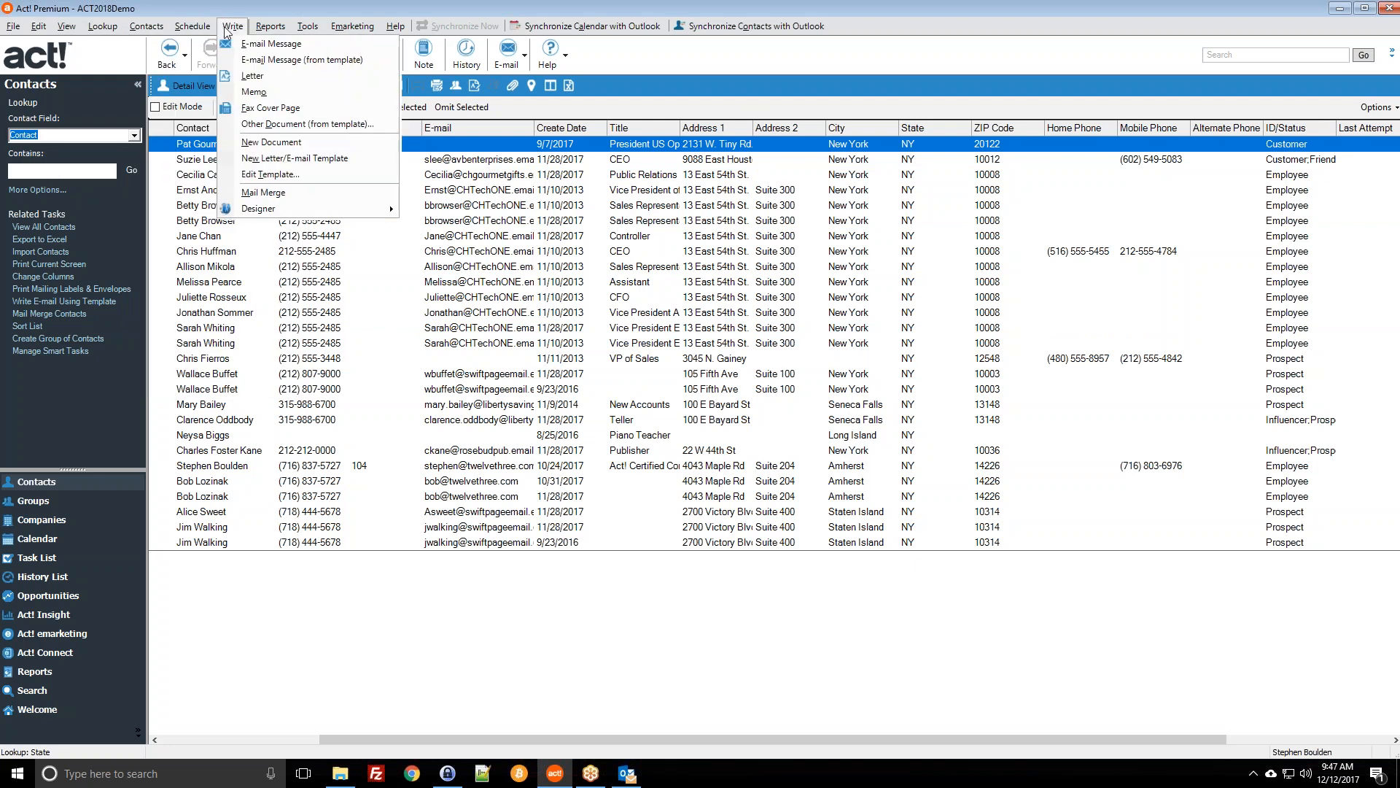
pyautogui.click(291, 191)
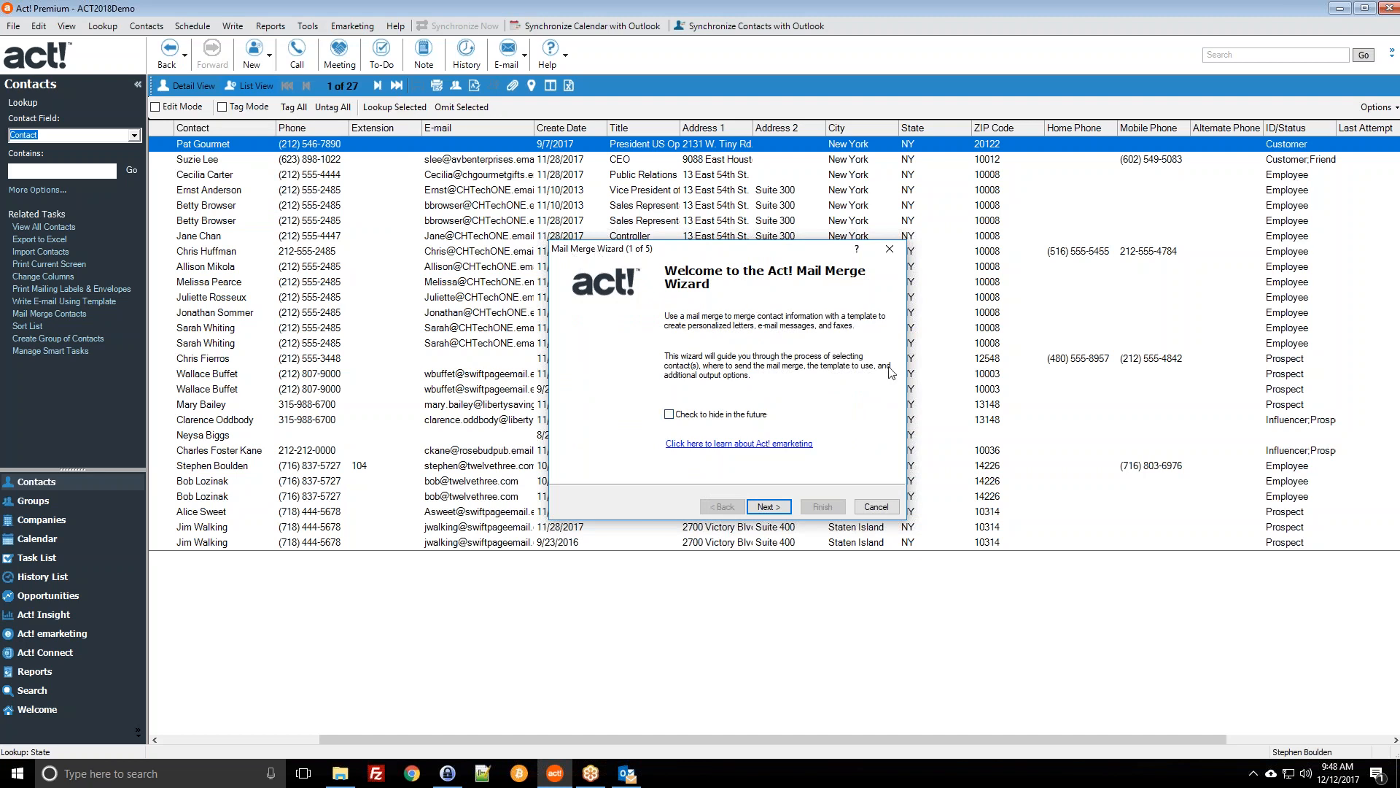
# Step: Pass the welcome page, keep E-mail as output, and browse for a merge template
pyautogui.click(777, 512)
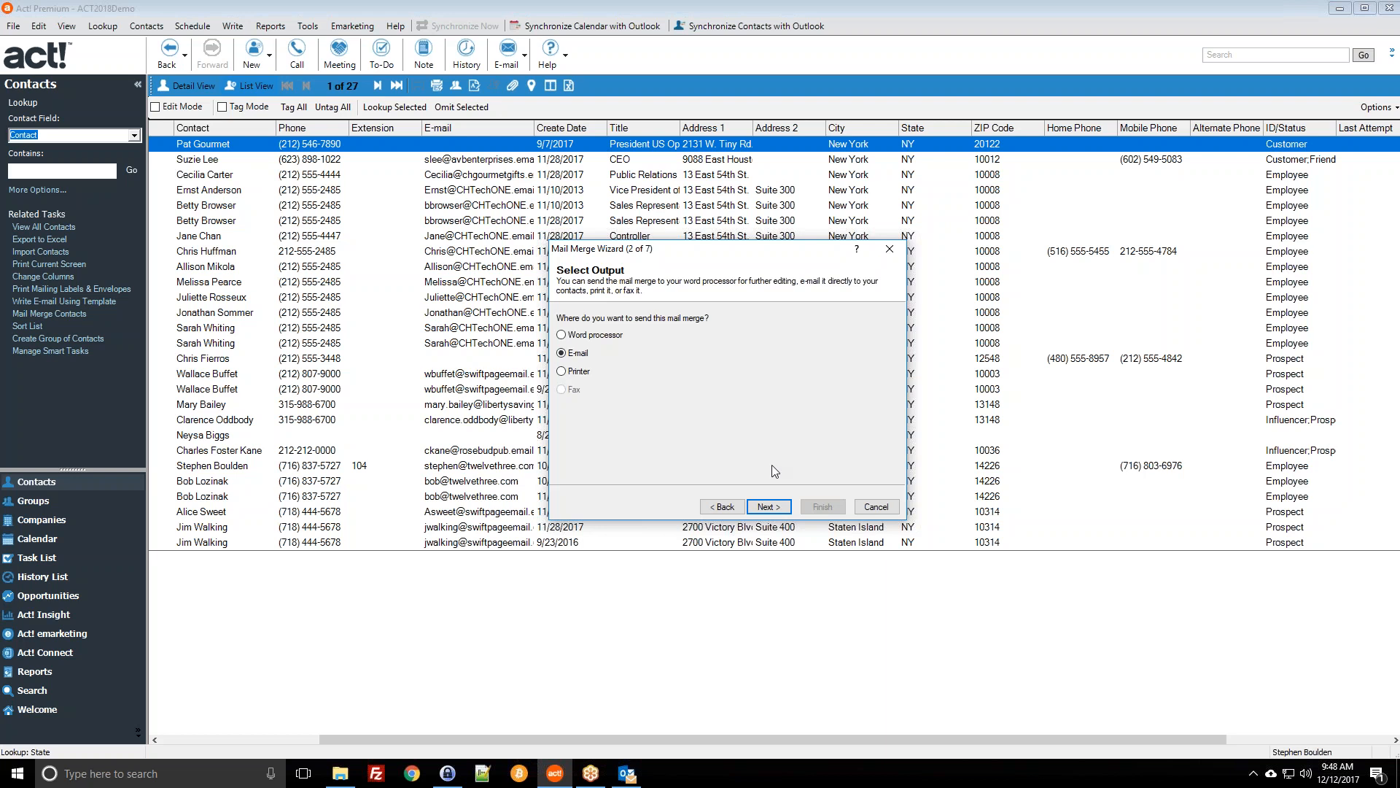
pyautogui.click(765, 508)
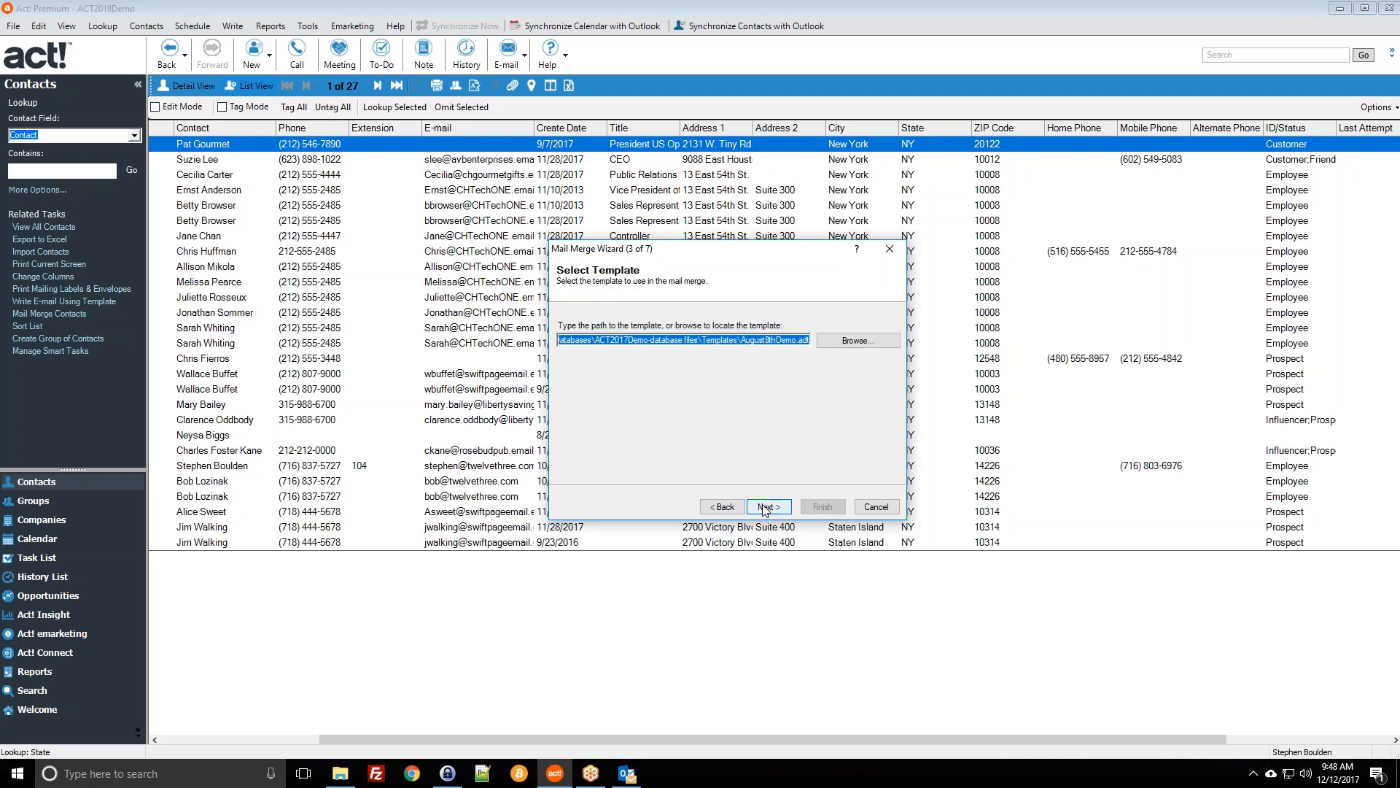
pyautogui.click(576, 340)
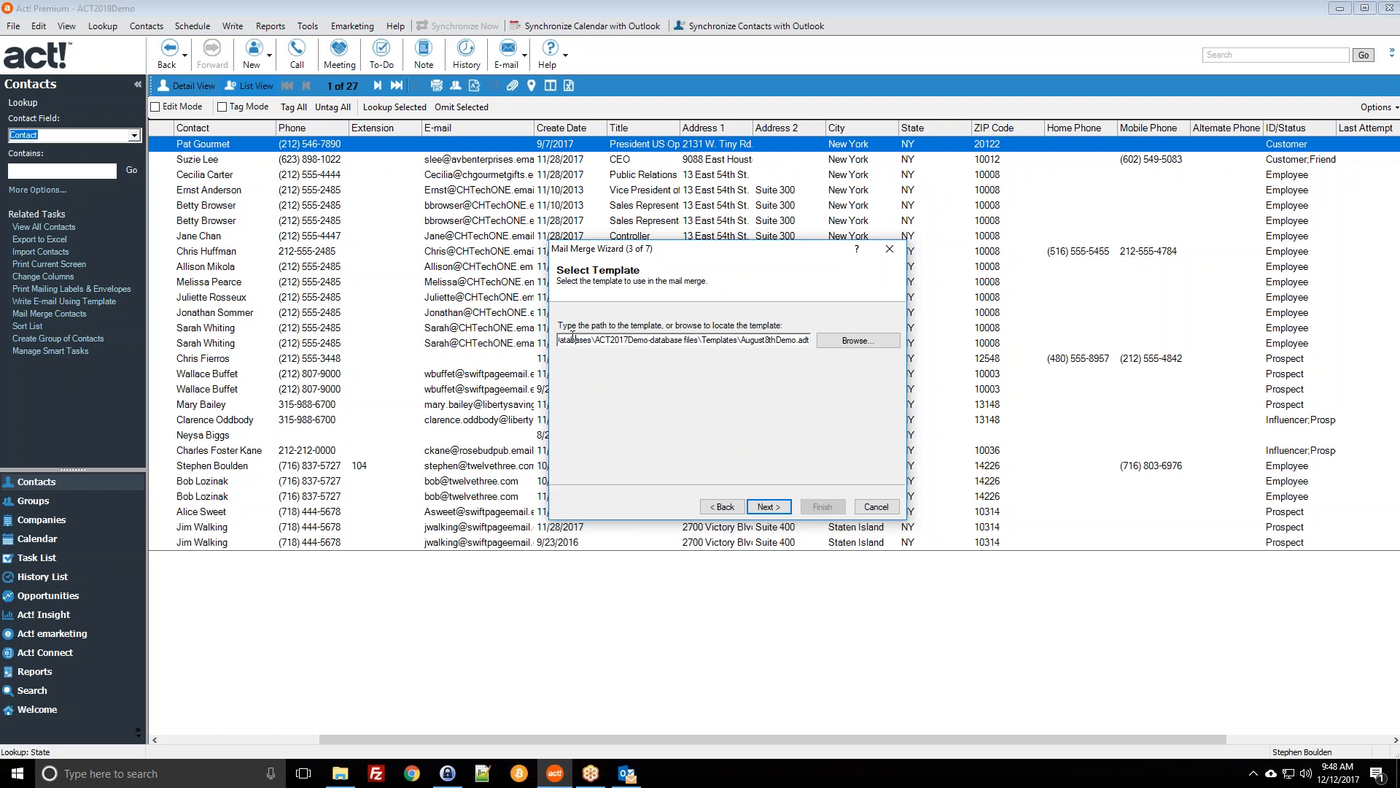
pyautogui.click(838, 342)
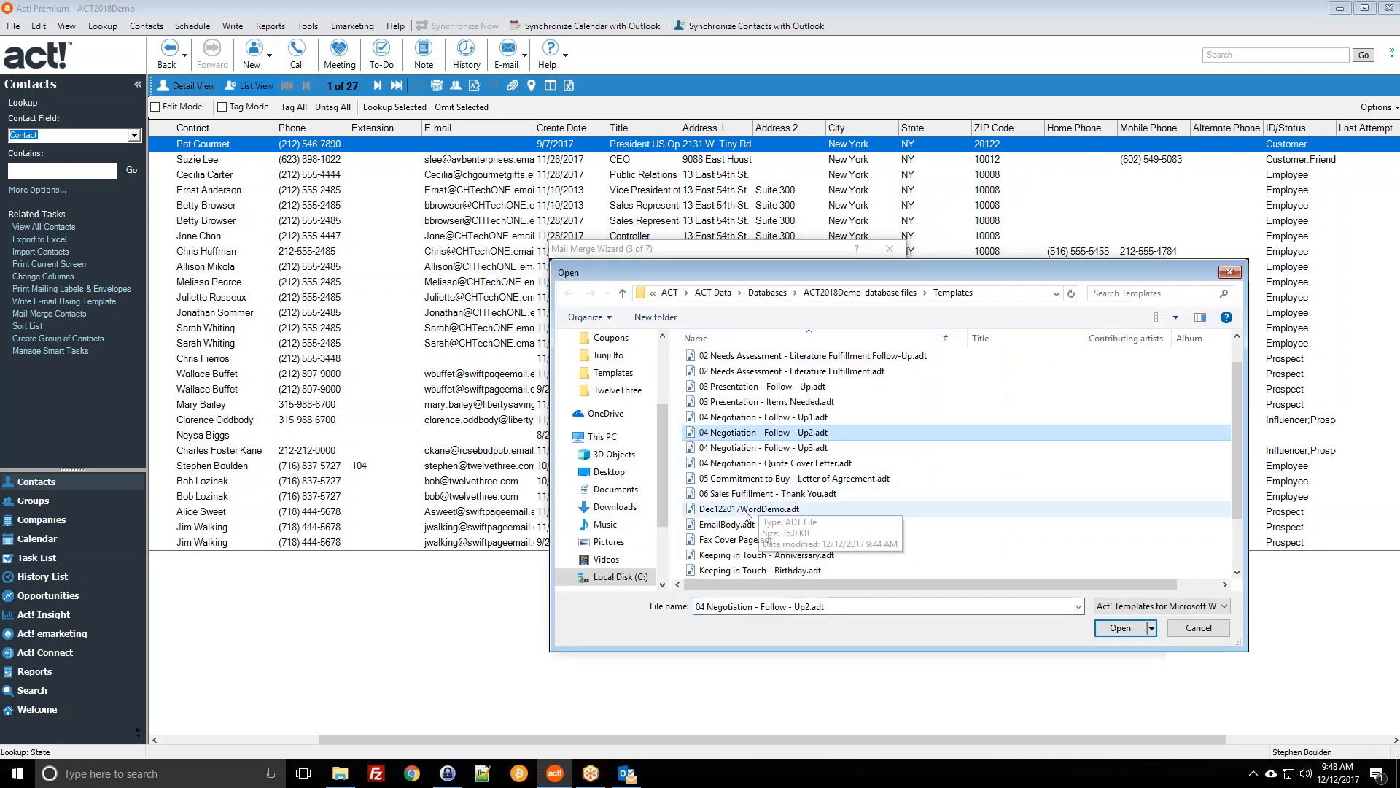
# Step: Pick Dec122017WordDemo.adt as the merge template and continue to contact selection
pyautogui.doubleClick(745, 509)
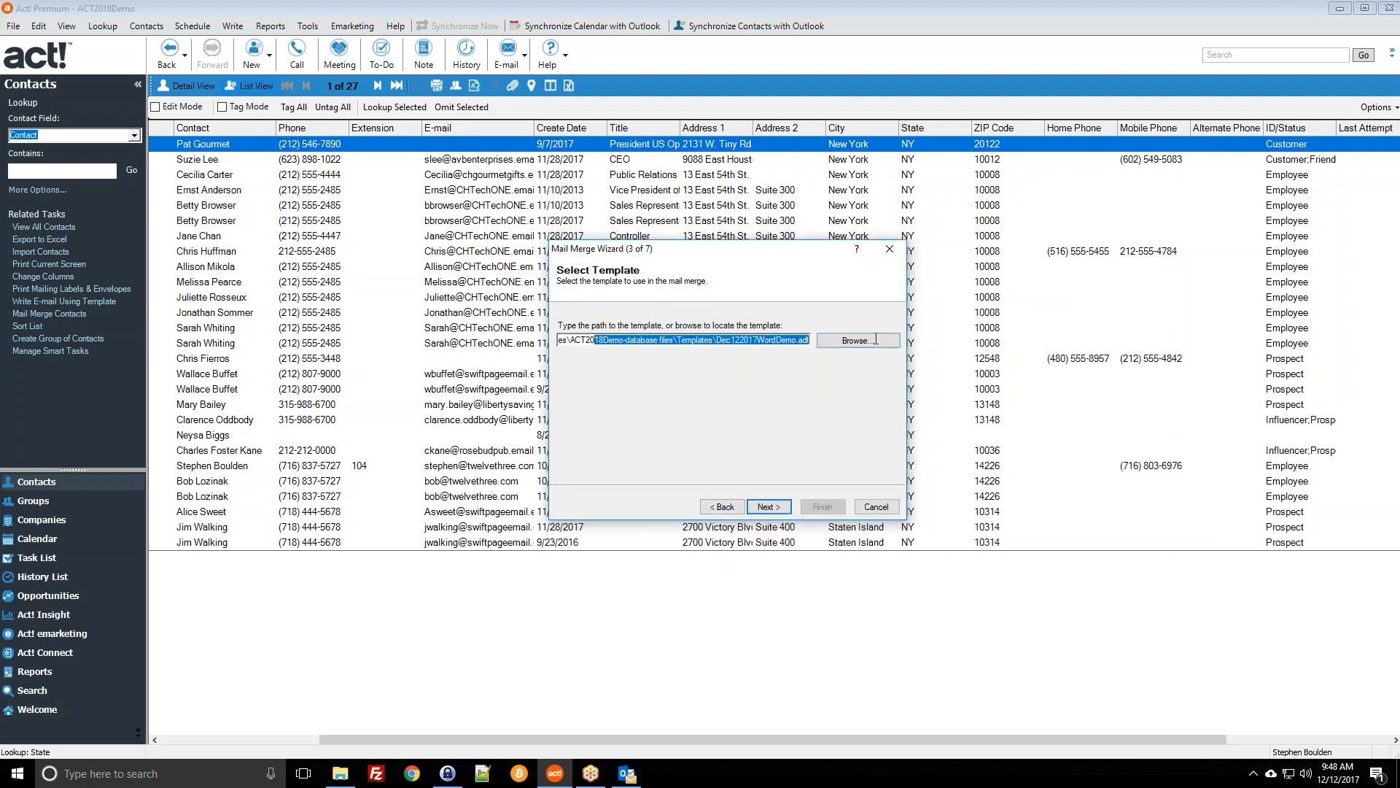
pyautogui.click(782, 503)
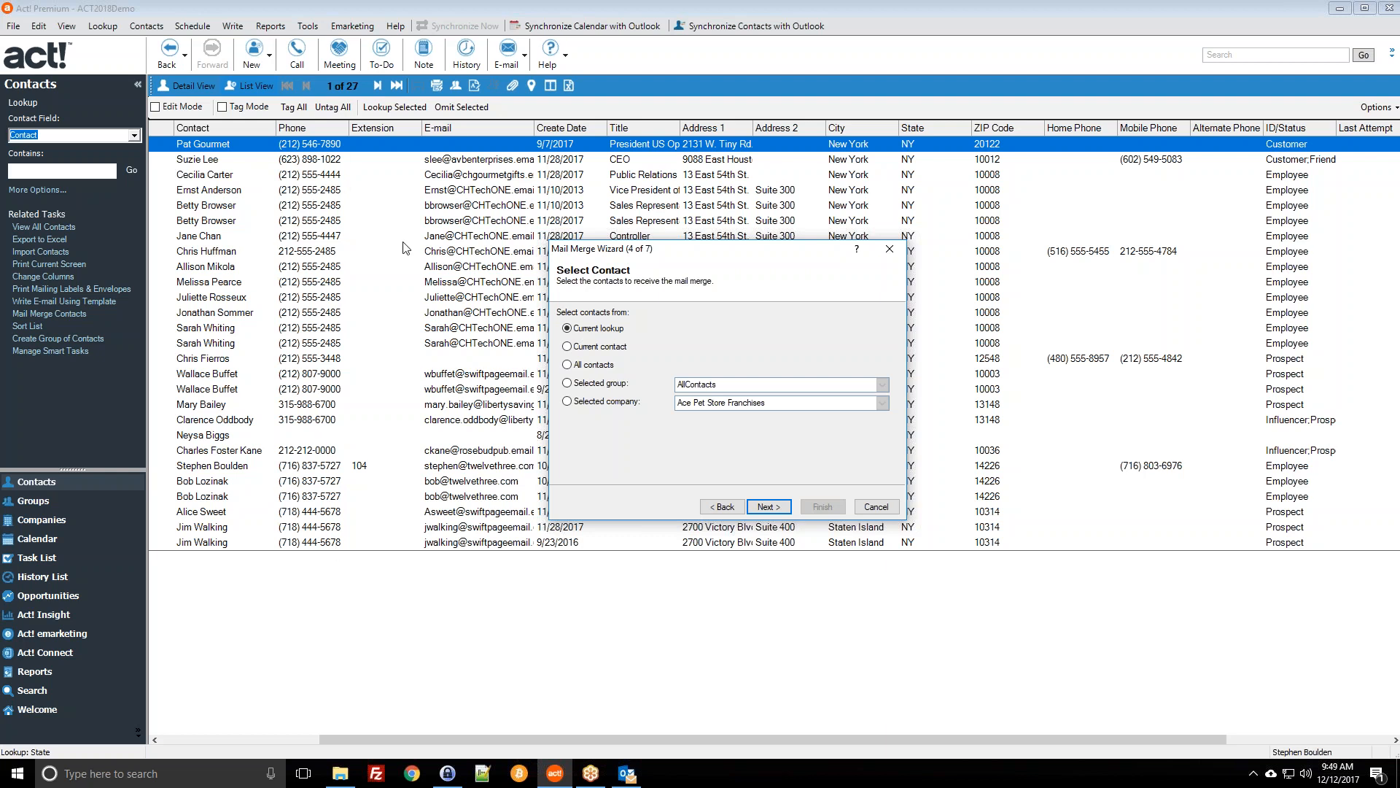
# Step: Look at the Selected group list, then keep Current lookup as the recipients and continue
pyautogui.click(597, 387)
pyautogui.click(882, 385)
pyautogui.click(883, 385)
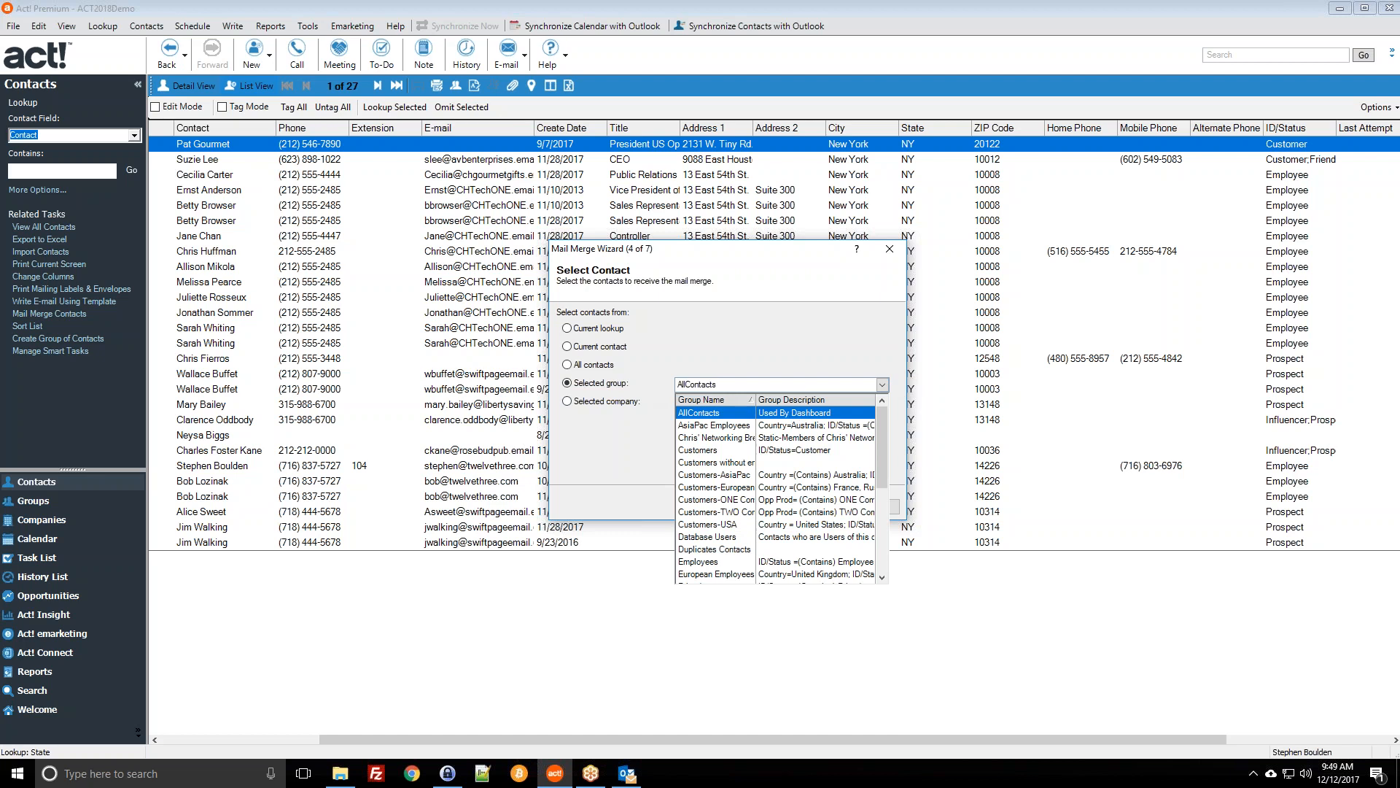
pyautogui.click(617, 320)
pyautogui.click(600, 329)
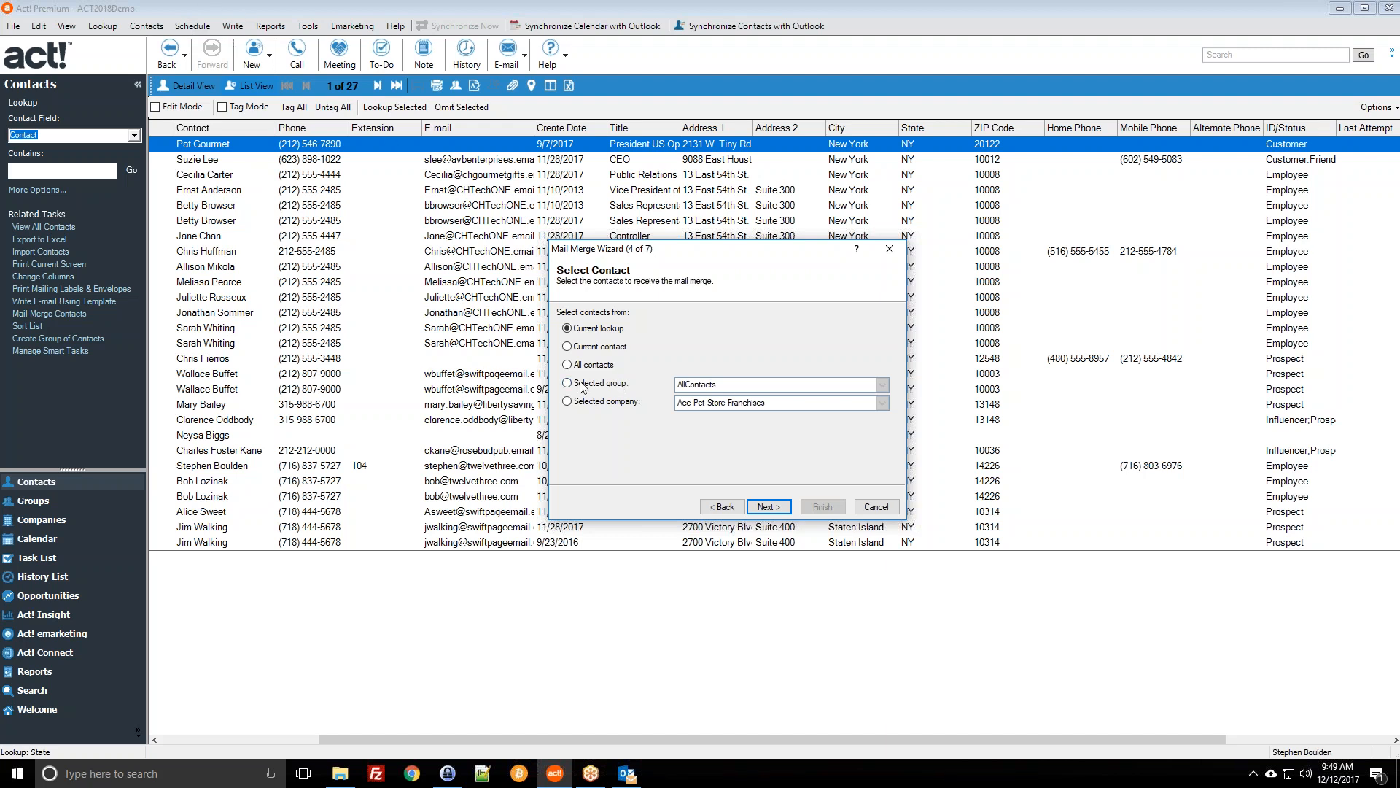
pyautogui.click(601, 367)
pyautogui.click(769, 506)
# Step: Replace the e-mail subject with 'Sample Template from TwelveThree'
pyautogui.click(675, 324)
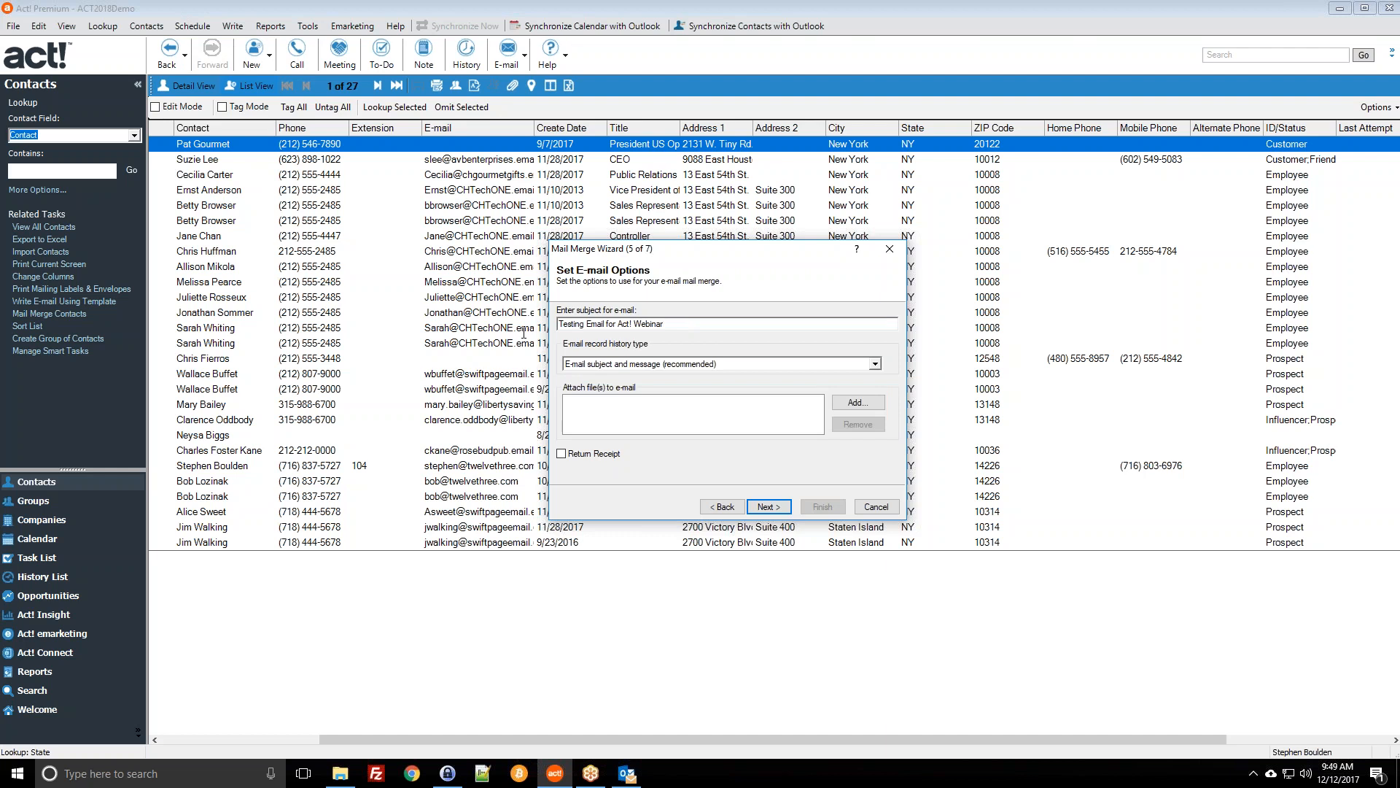
pyautogui.hotkey('ctrl', 'a')
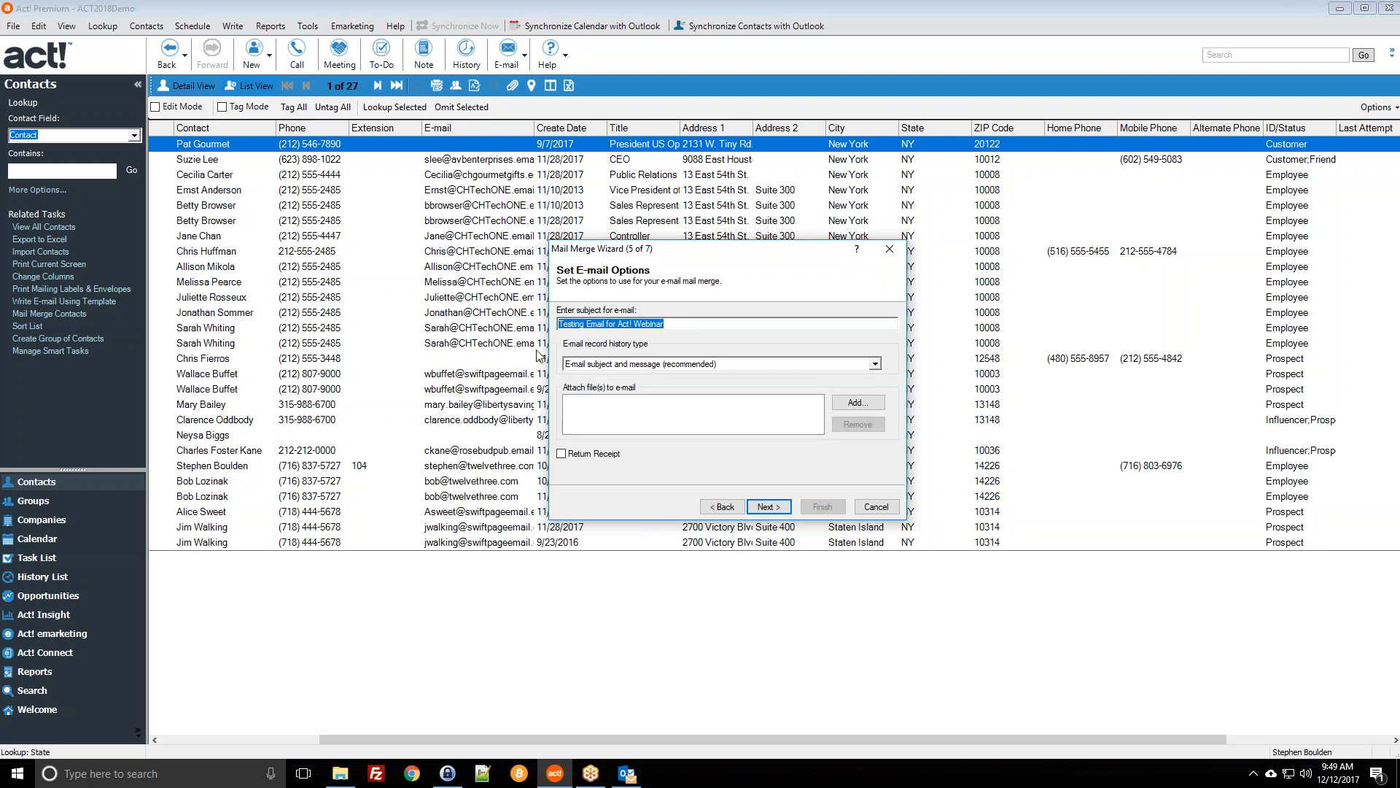
pyautogui.write('Sample Template from Twe')
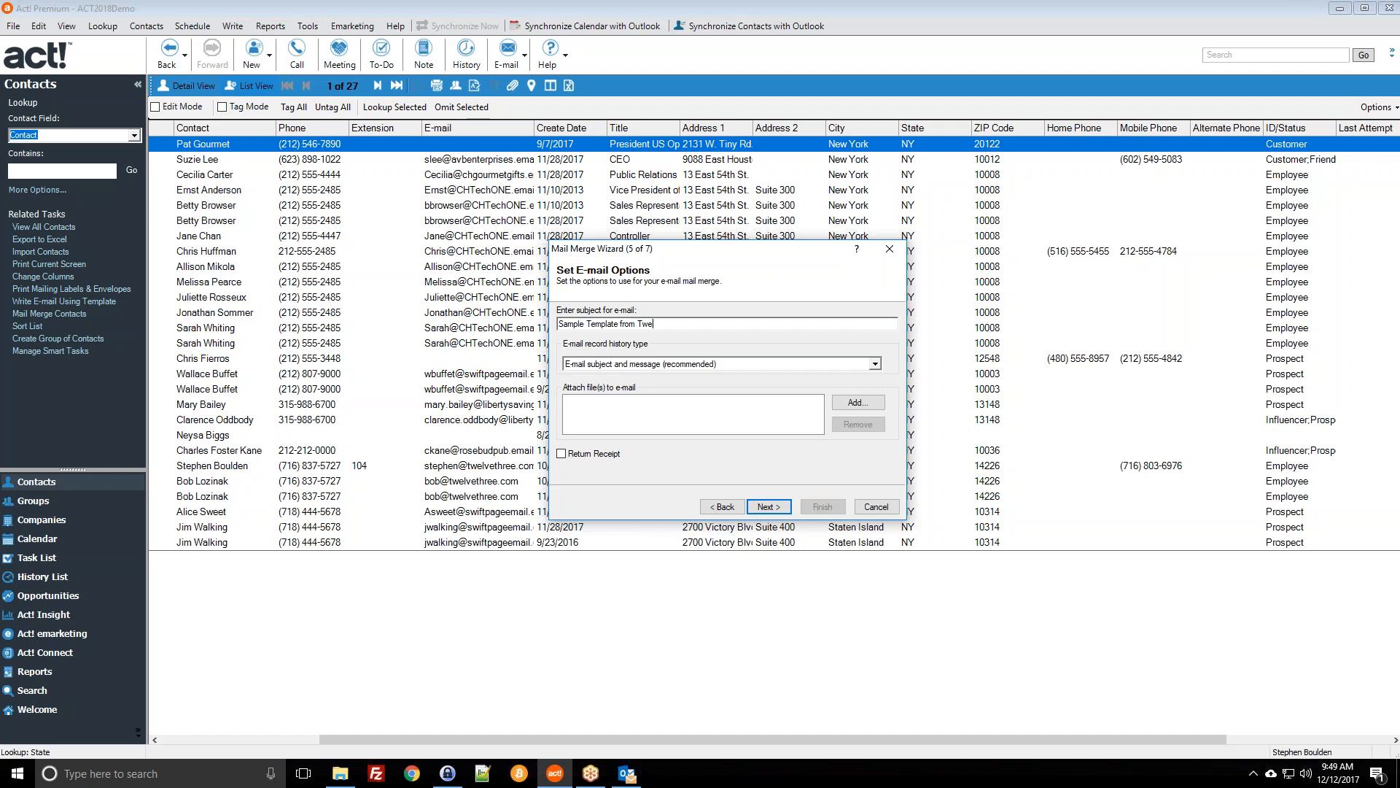
pyautogui.write('lveThree')
pyautogui.moveTo(714, 323); pyautogui.dragTo(560, 316)
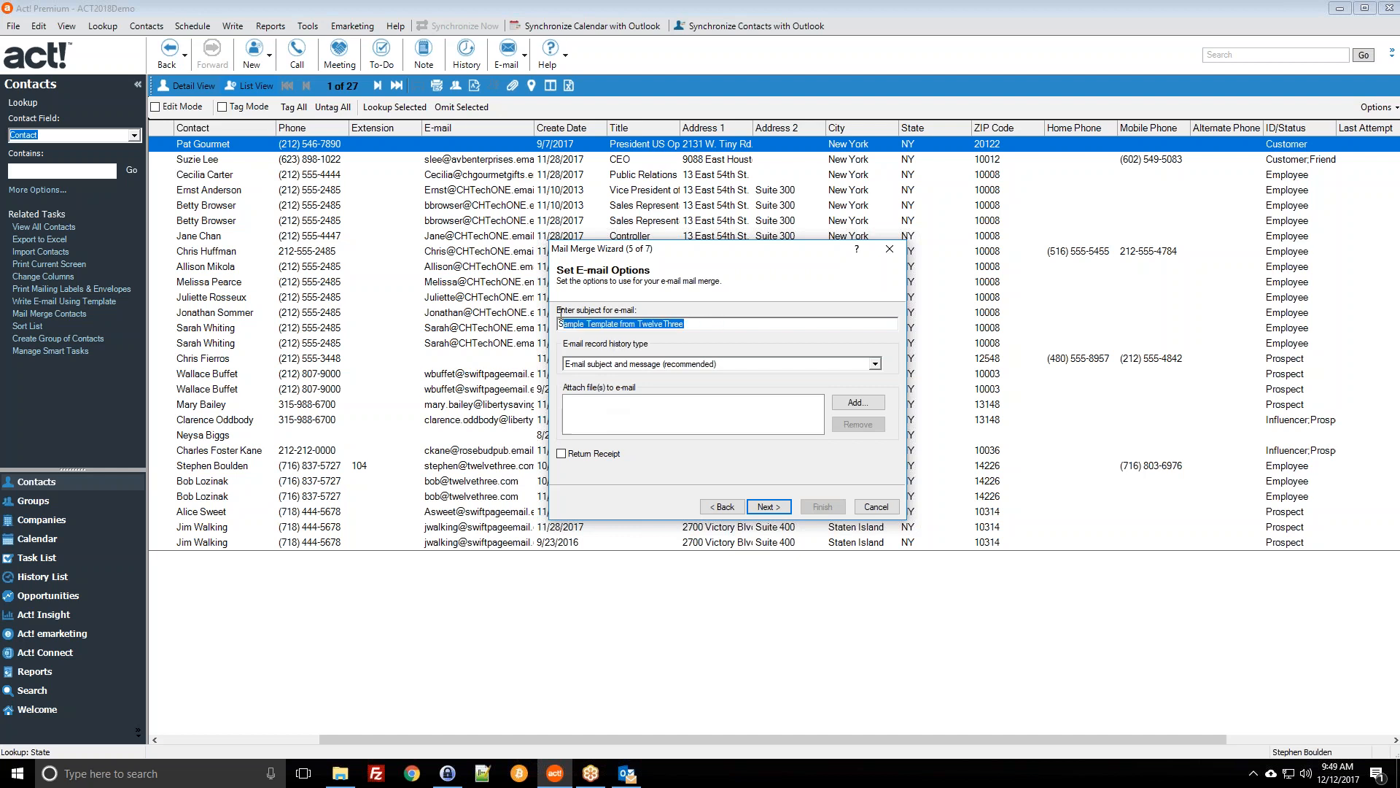
pyautogui.click(569, 322)
pyautogui.moveTo(694, 325); pyautogui.dragTo(558, 321)
pyautogui.click(725, 322)
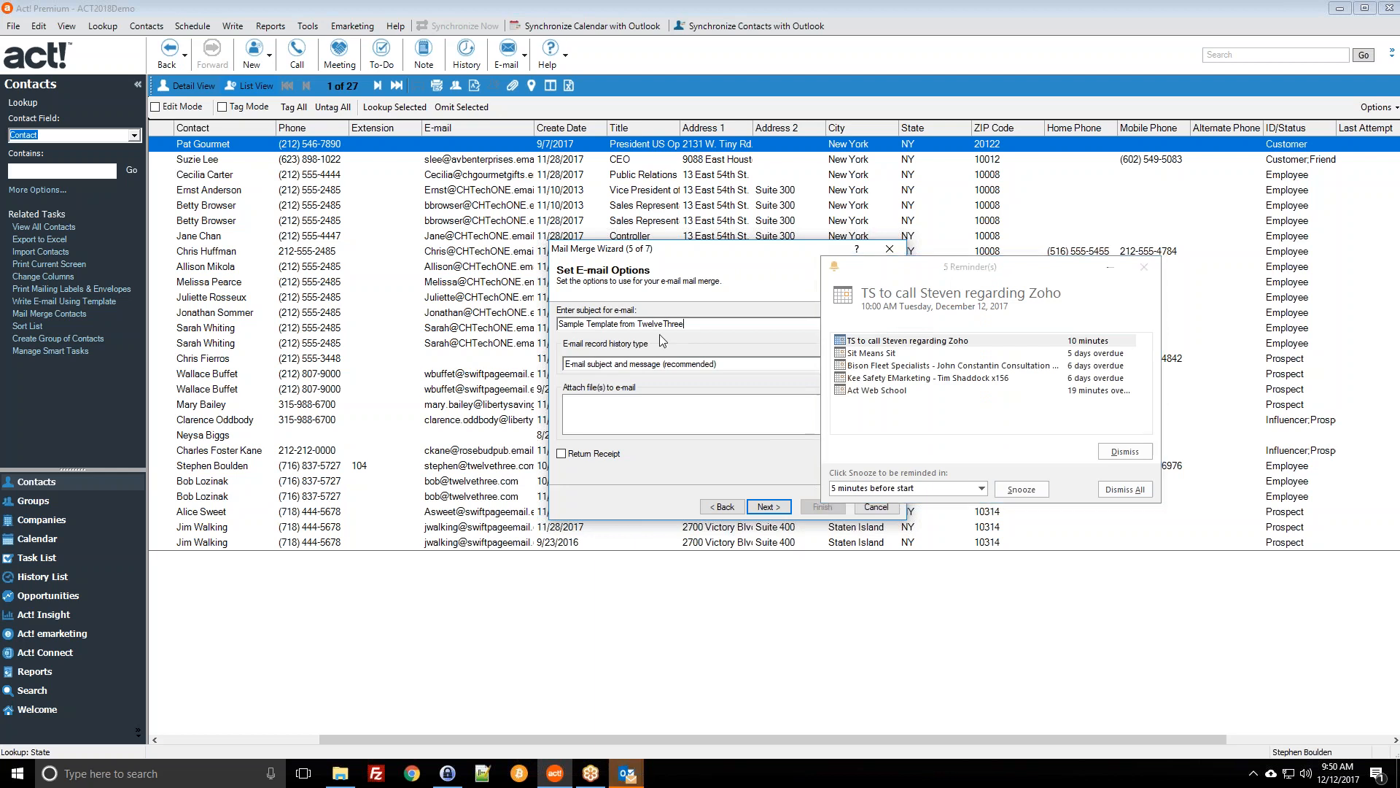
# Step: Close the reminders window and keep history recording as 'E-mail subject and message'
pyautogui.click(1144, 267)
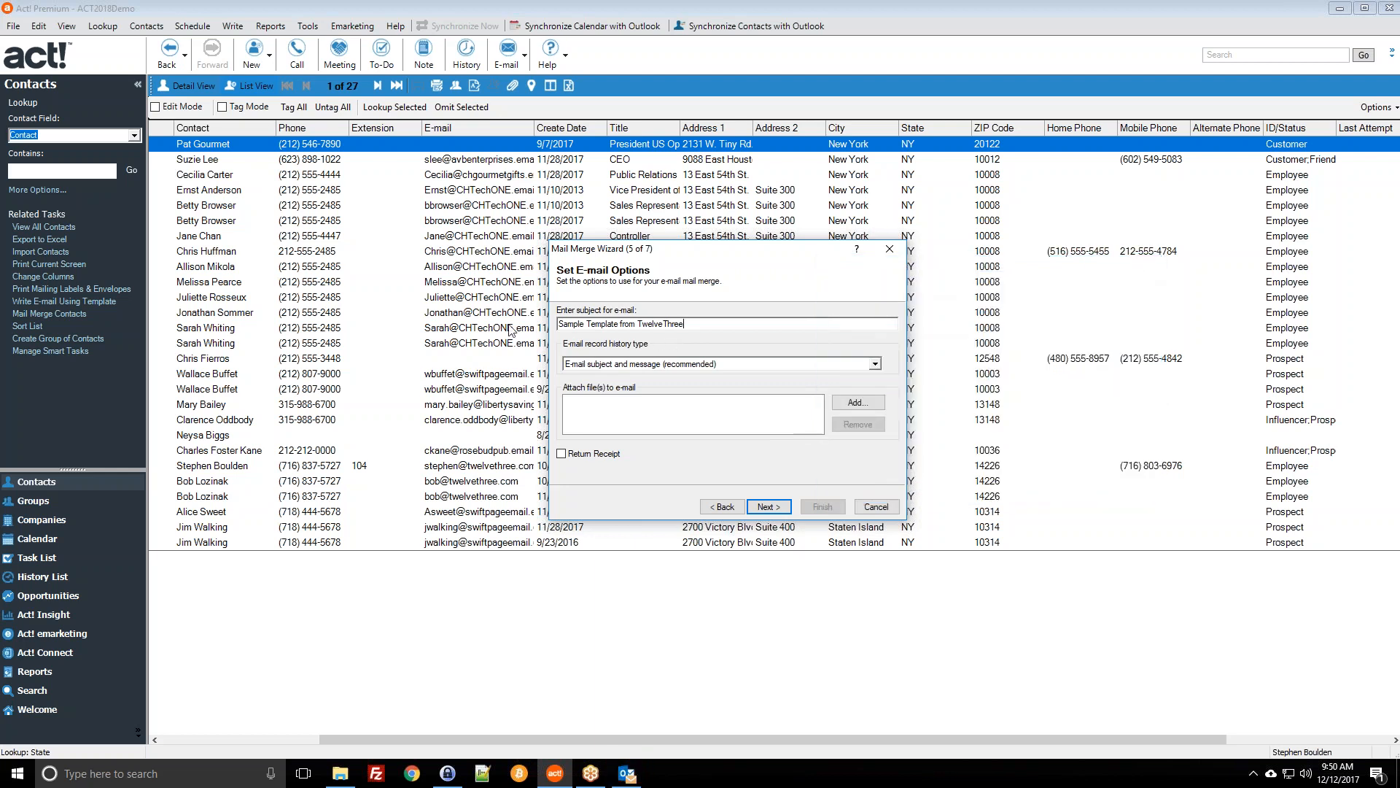
pyautogui.click(871, 364)
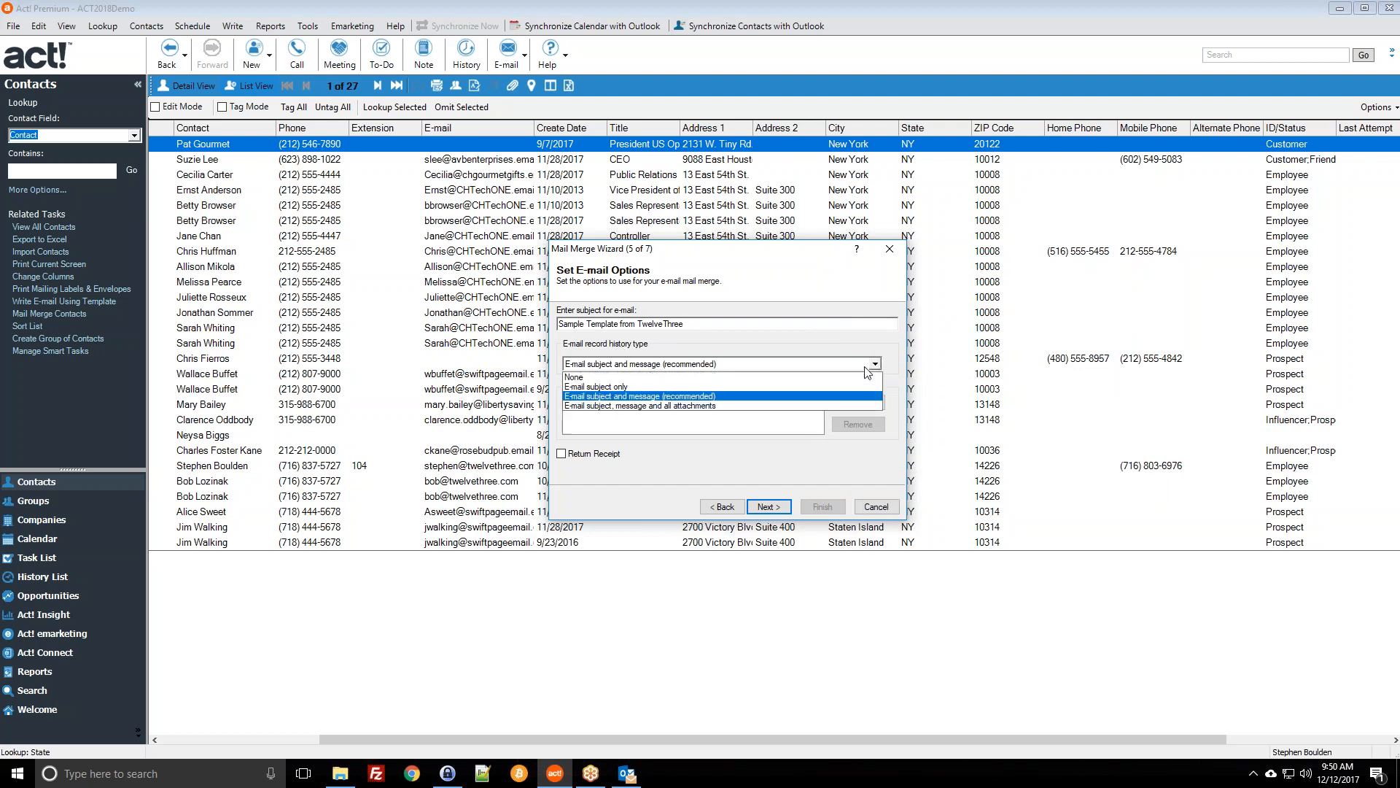
pyautogui.click(868, 367)
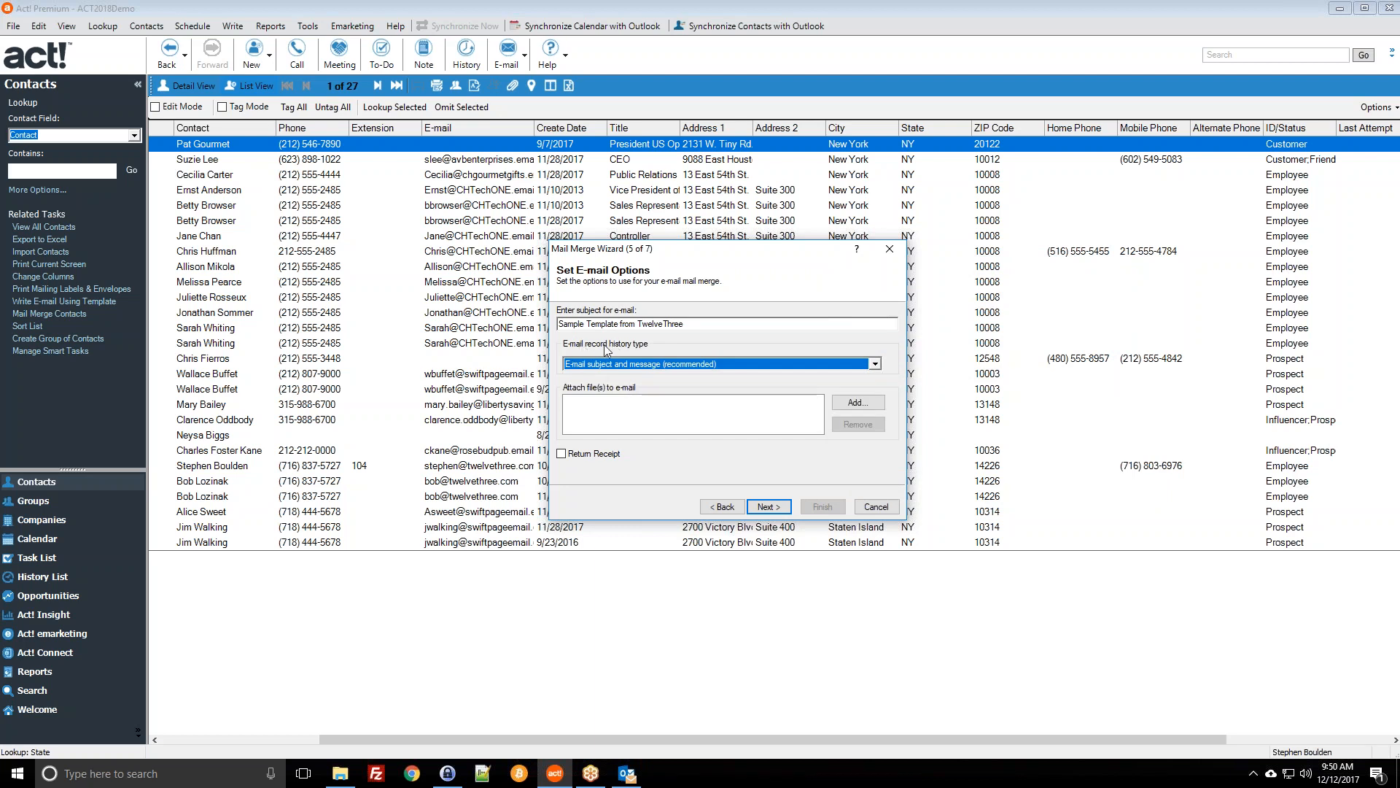
pyautogui.click(639, 364)
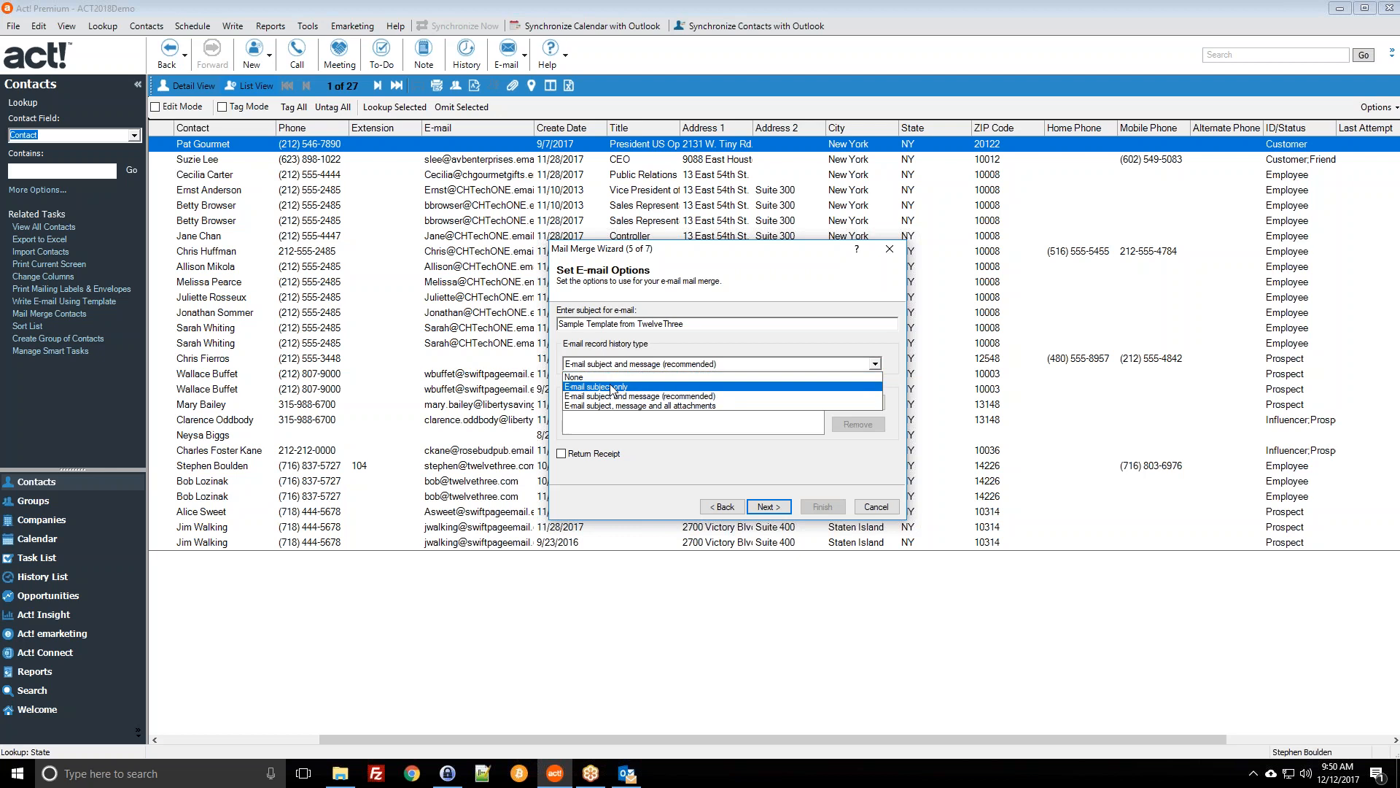
pyautogui.click(611, 388)
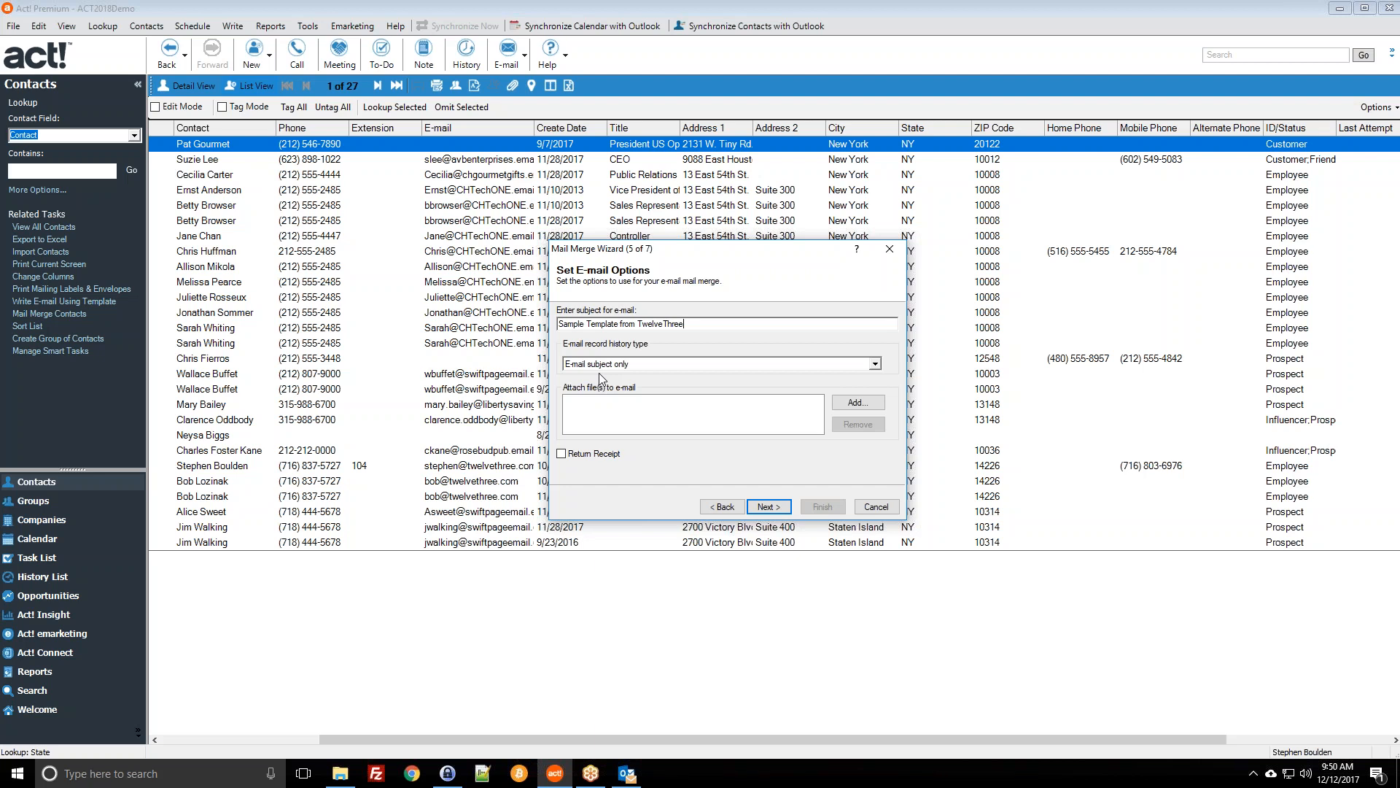
pyautogui.click(657, 363)
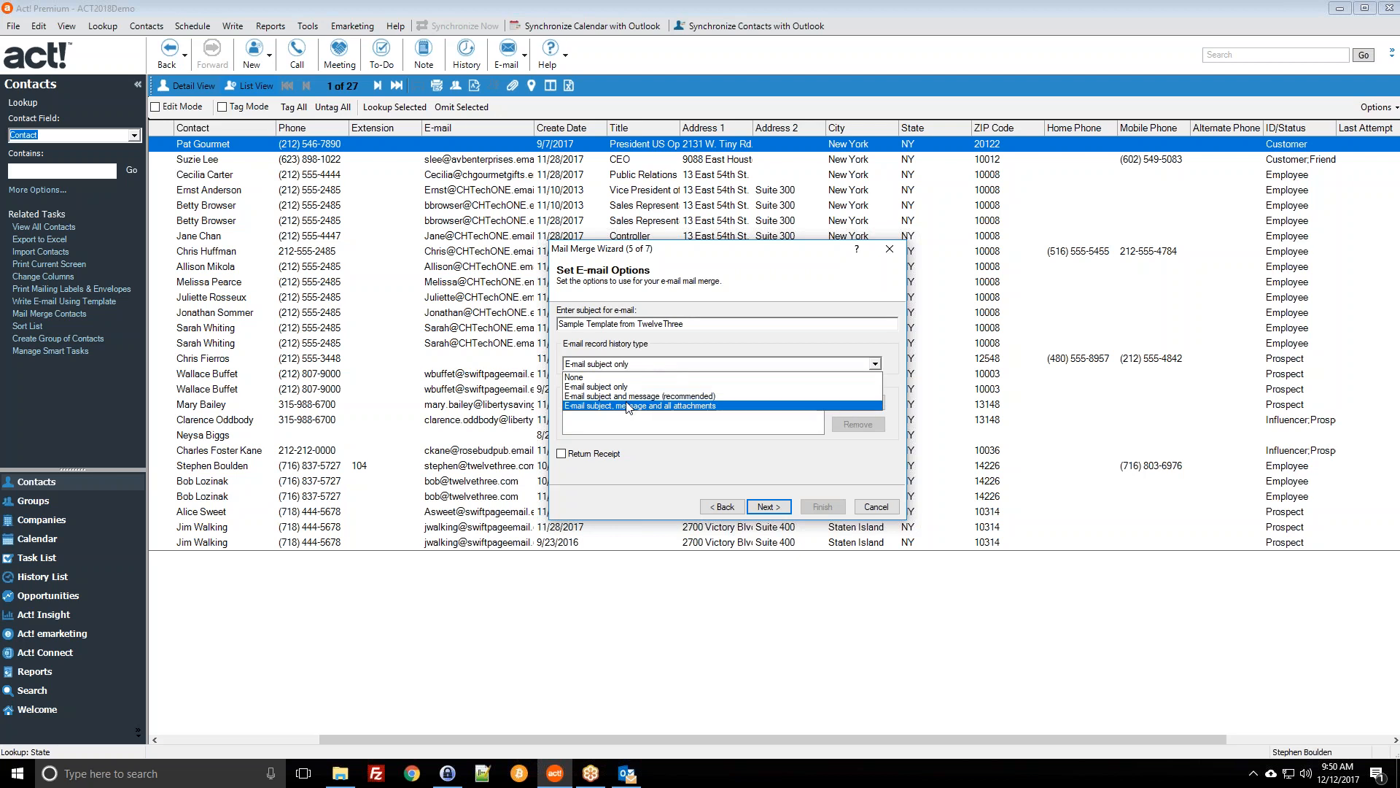
pyautogui.click(611, 399)
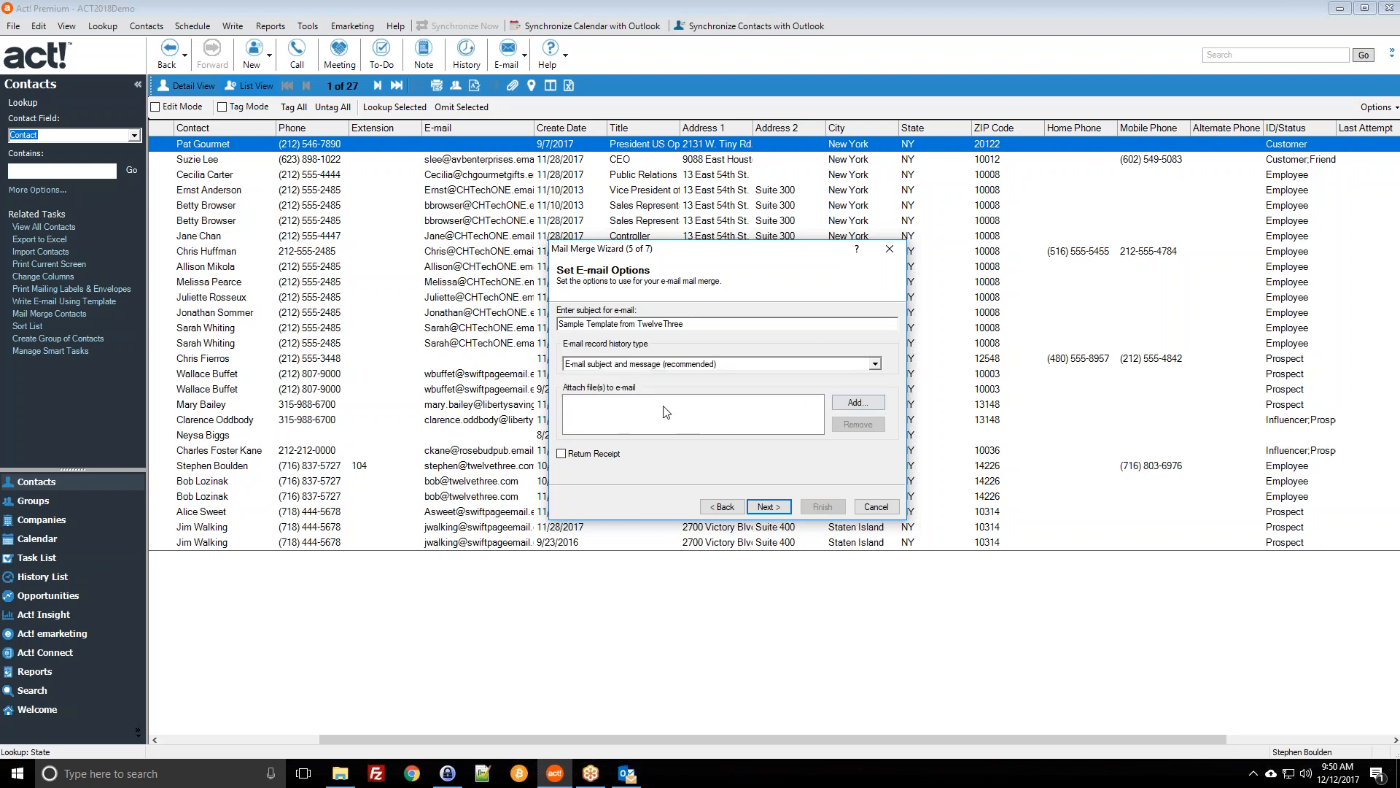
pyautogui.click(858, 403)
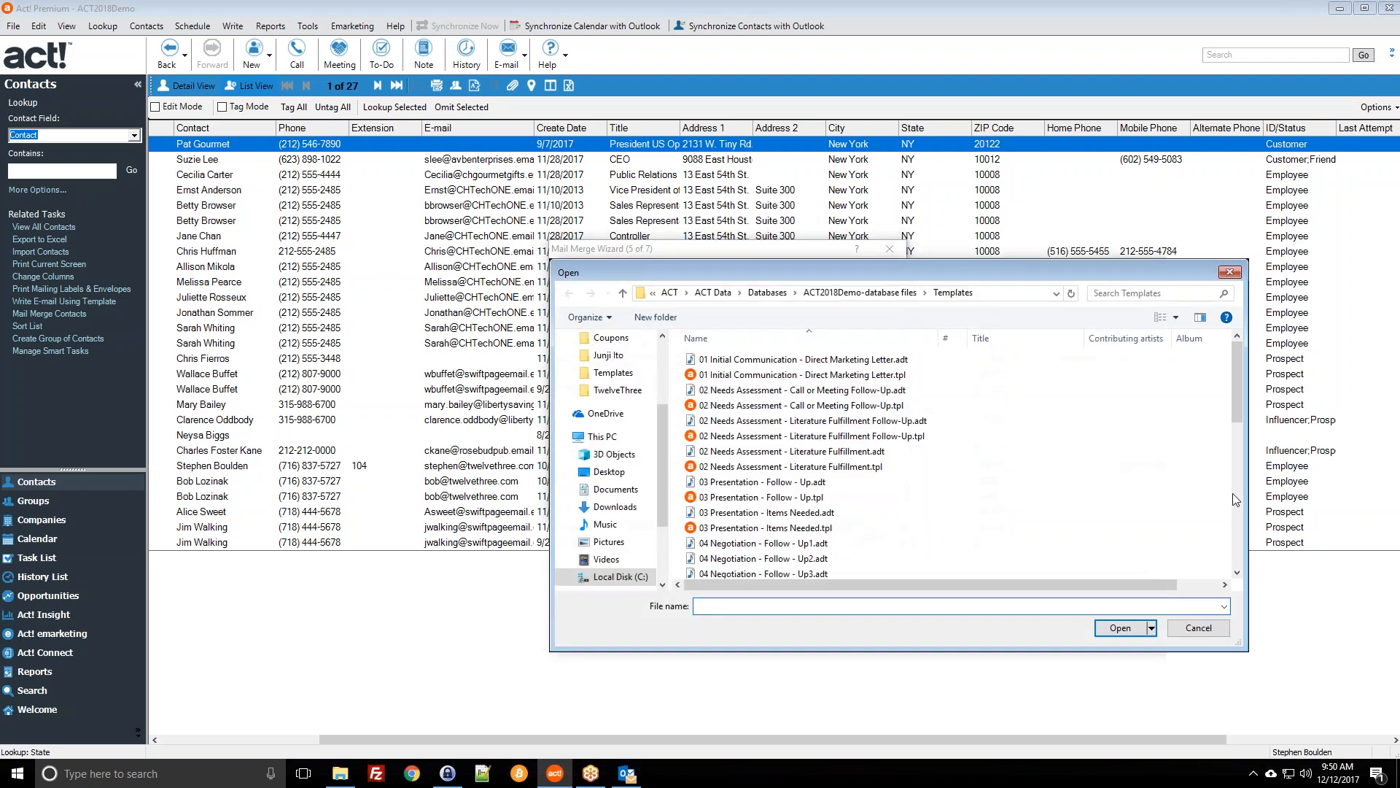
# Step: Cancel the attachment picker, leaving no attachment, and advance to wizard step 6
pyautogui.click(1190, 635)
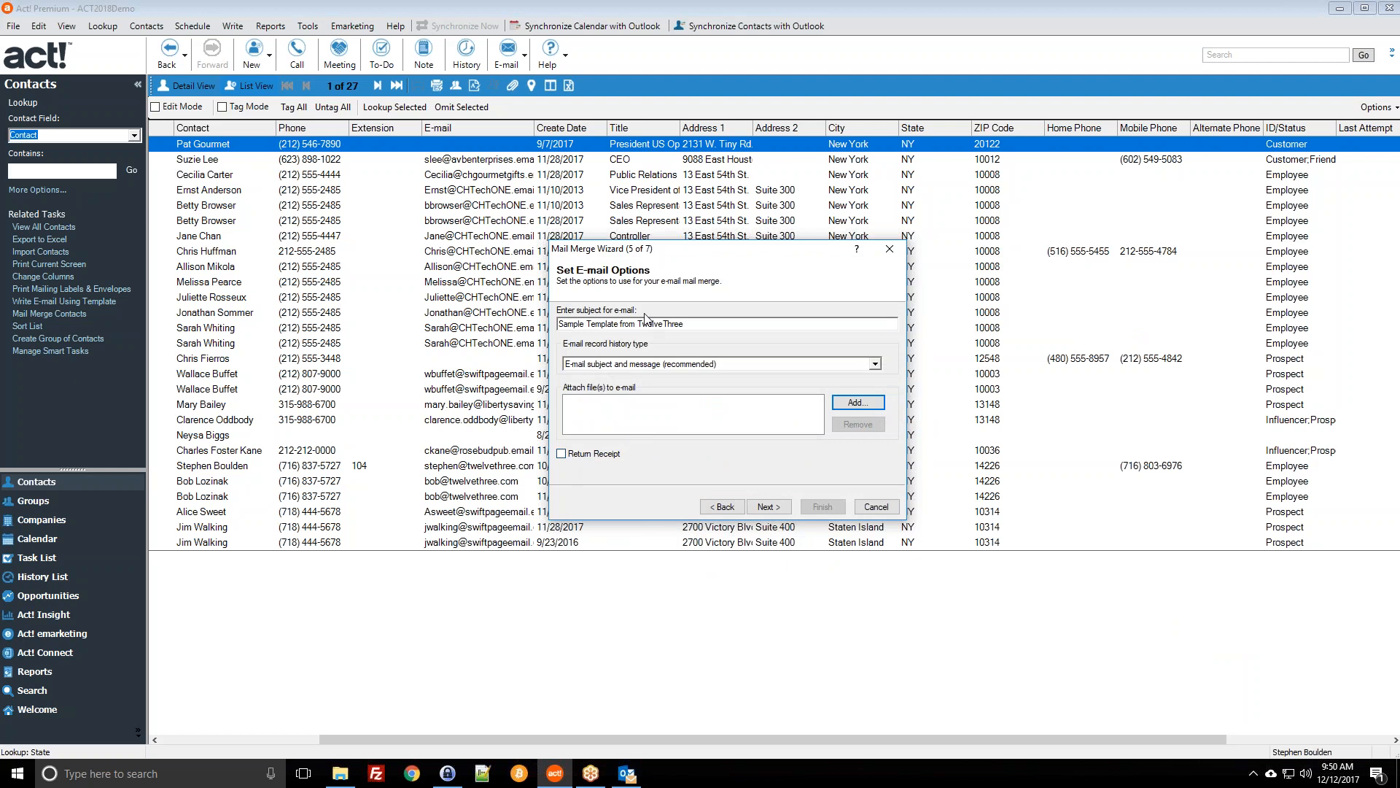
pyautogui.click(743, 324)
pyautogui.click(764, 506)
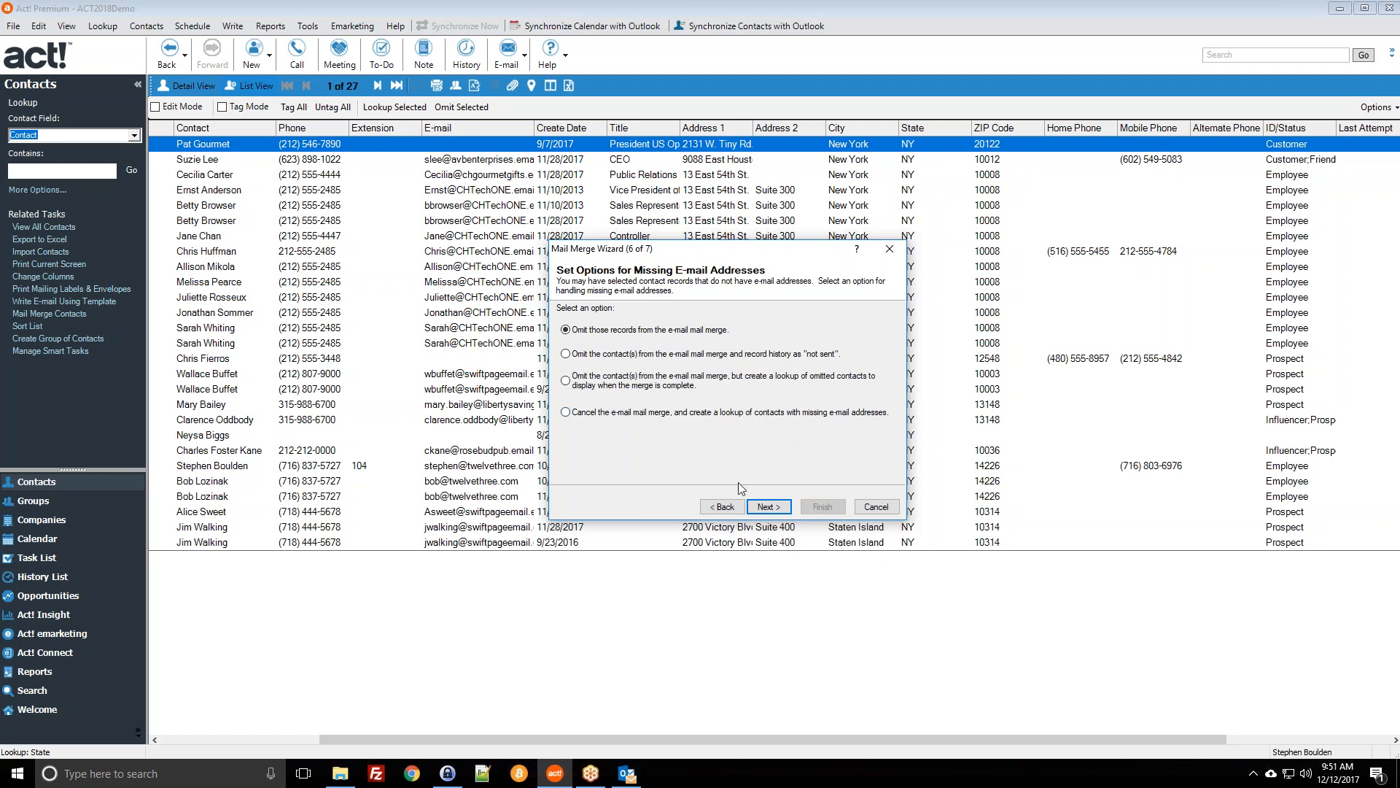
# Step: Advance to Setup Complete, check Outlook's Sent Items, then finish the wizard to run the e-mail merge
pyautogui.click(769, 508)
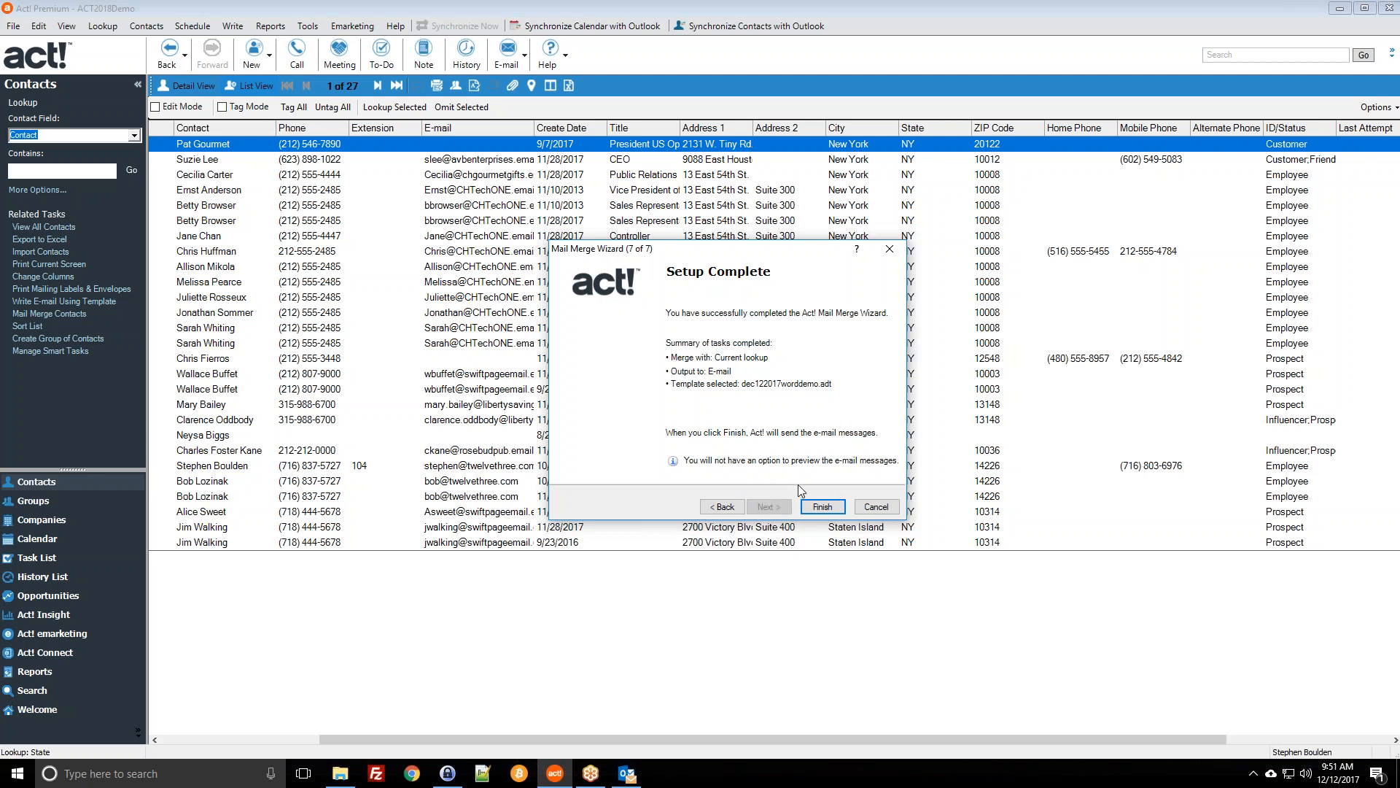
pyautogui.click(819, 508)
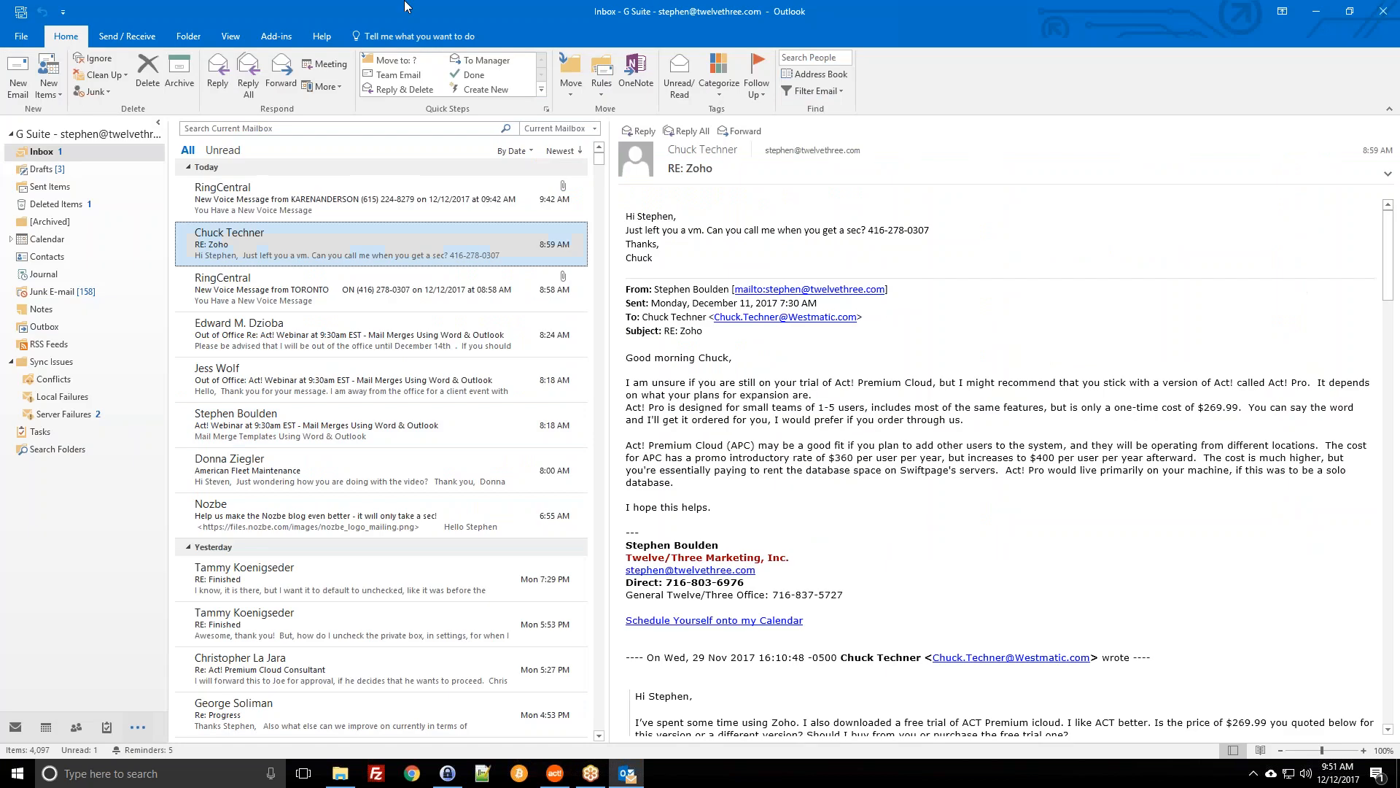
pyautogui.click(51, 187)
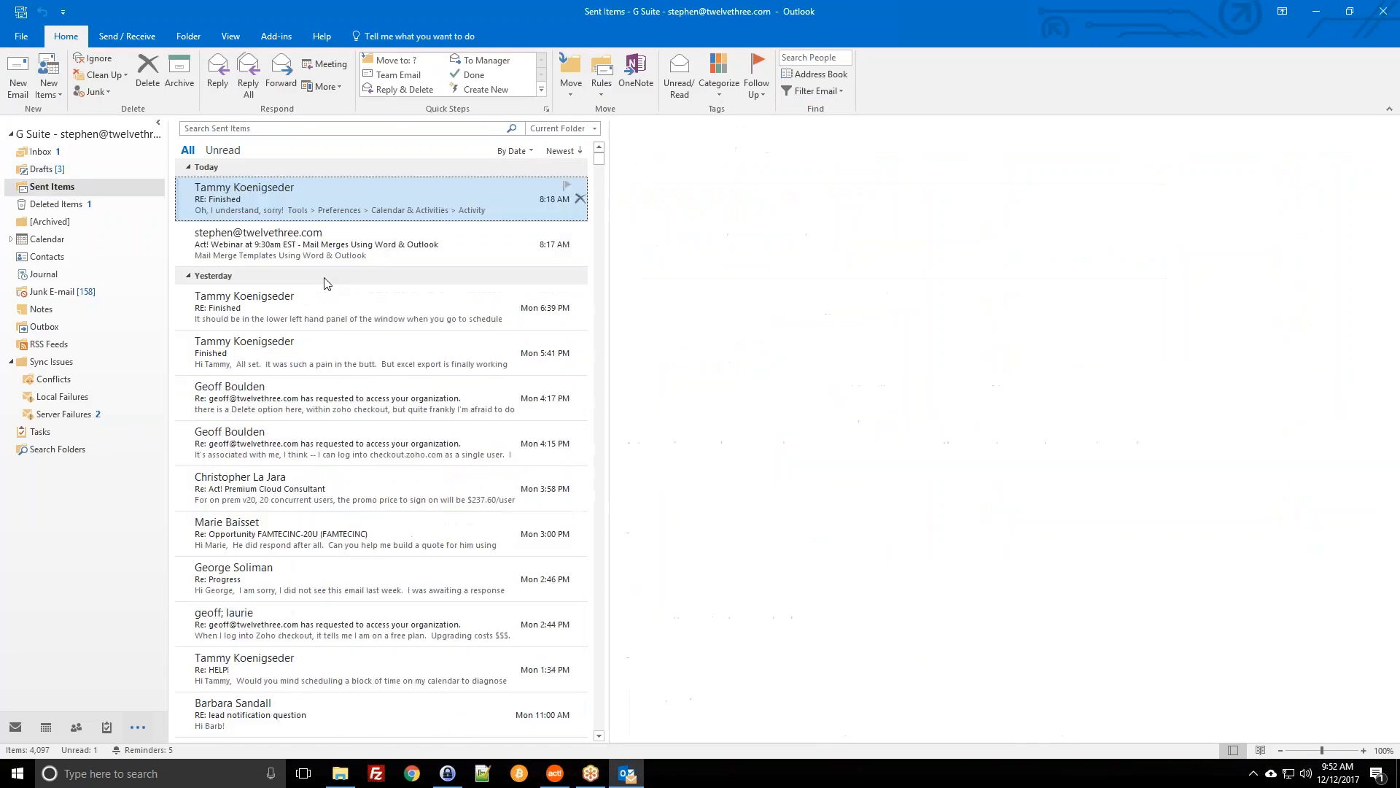
pyautogui.click(1317, 11)
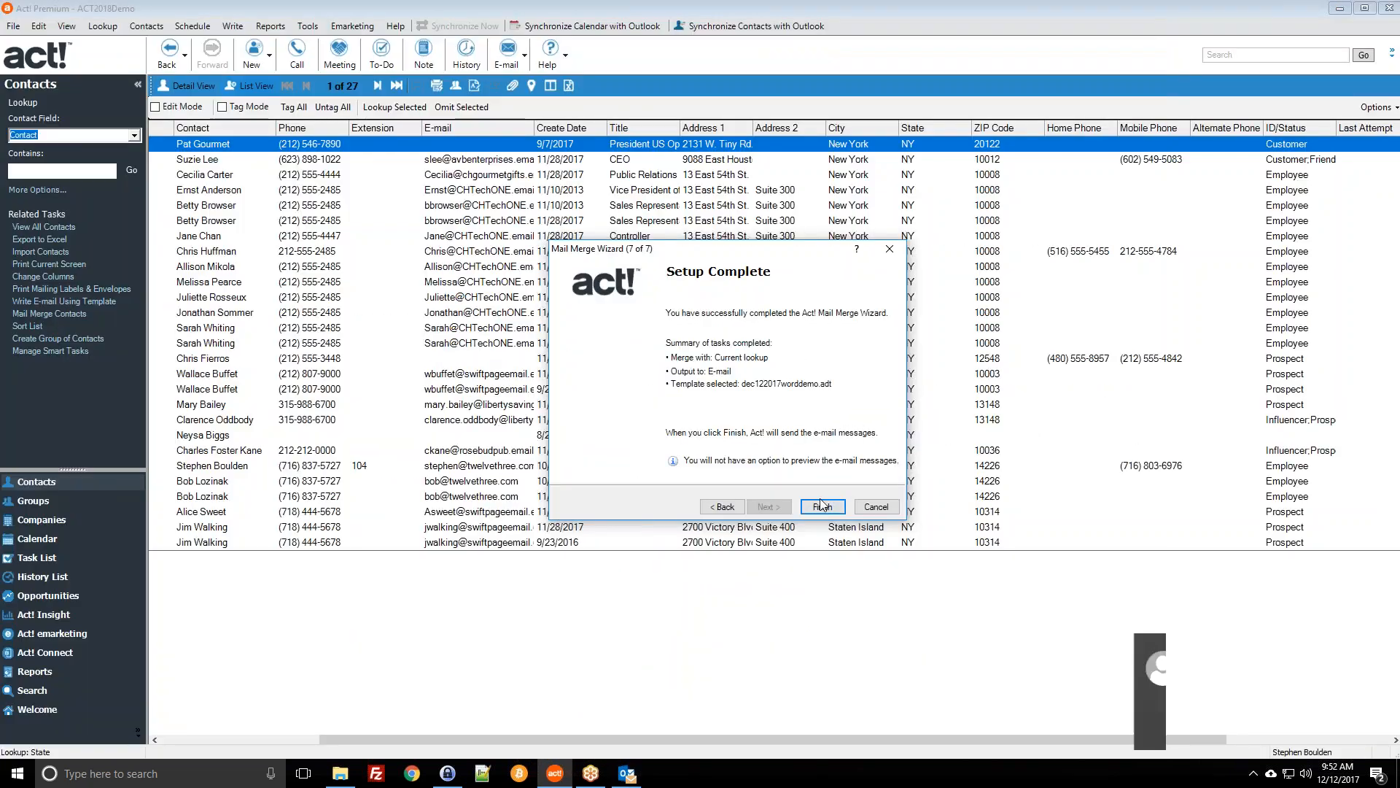
pyautogui.click(822, 506)
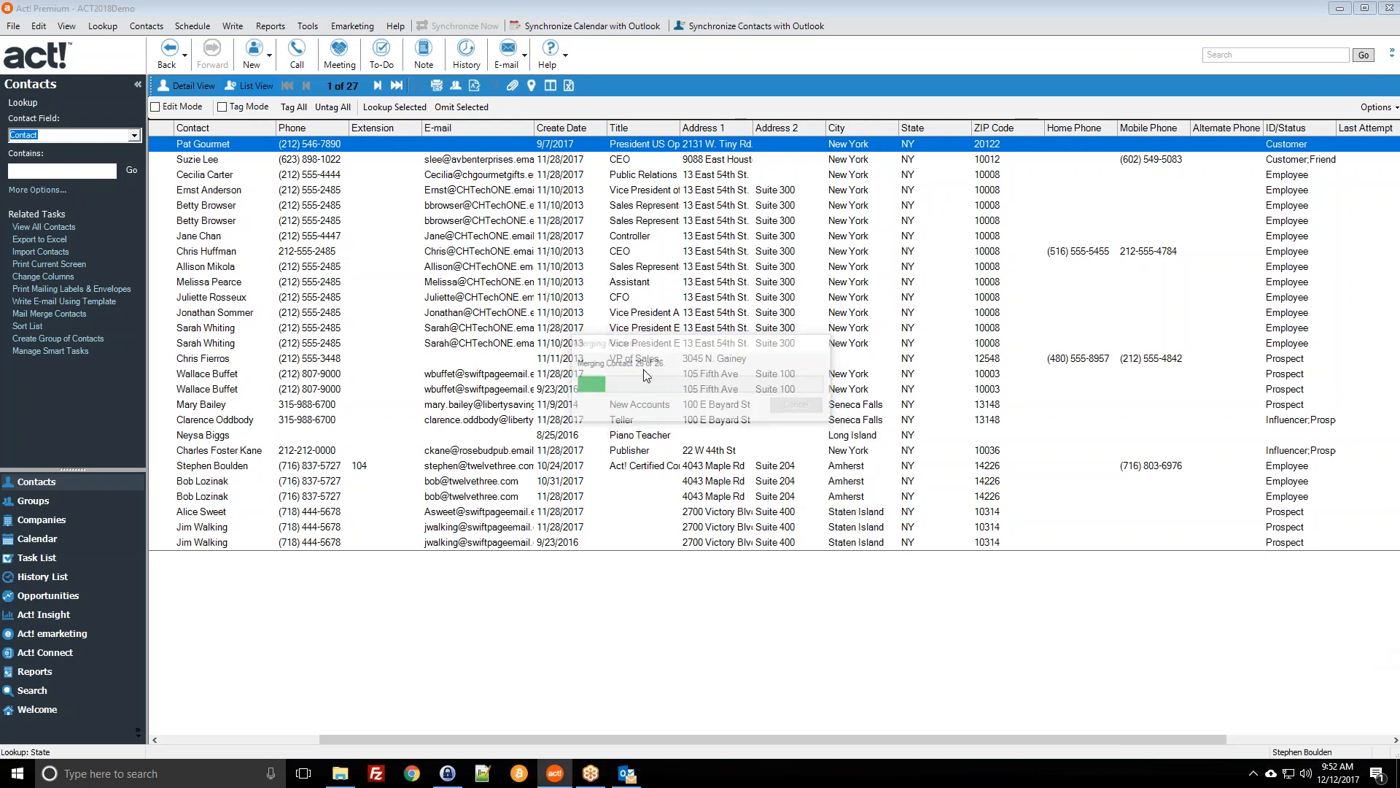
pyautogui.click(627, 777)
# Step: Check the merged drafts, run Send/Receive All Folders until Drafts drops to 18, then minimize Outlook
pyautogui.click(58, 173)
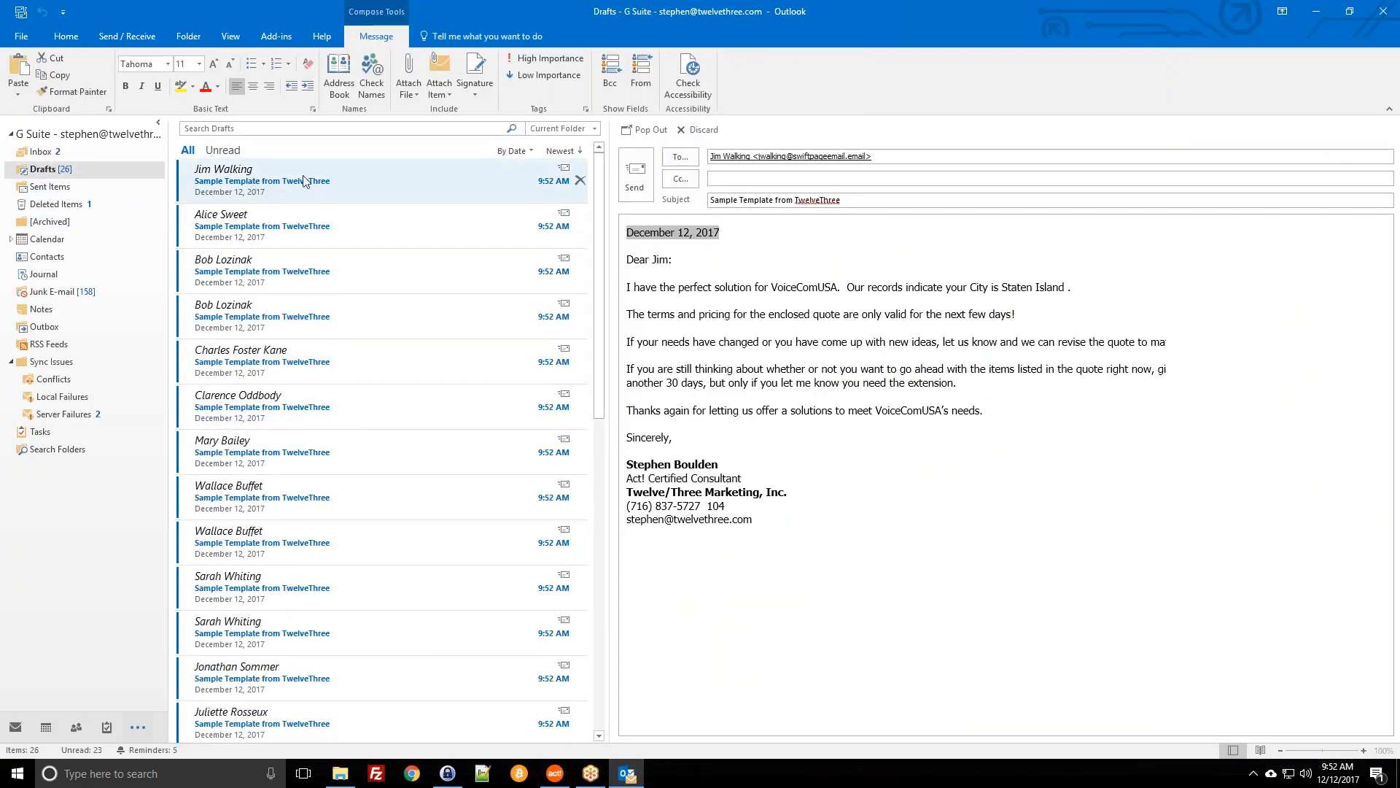
pyautogui.click(70, 188)
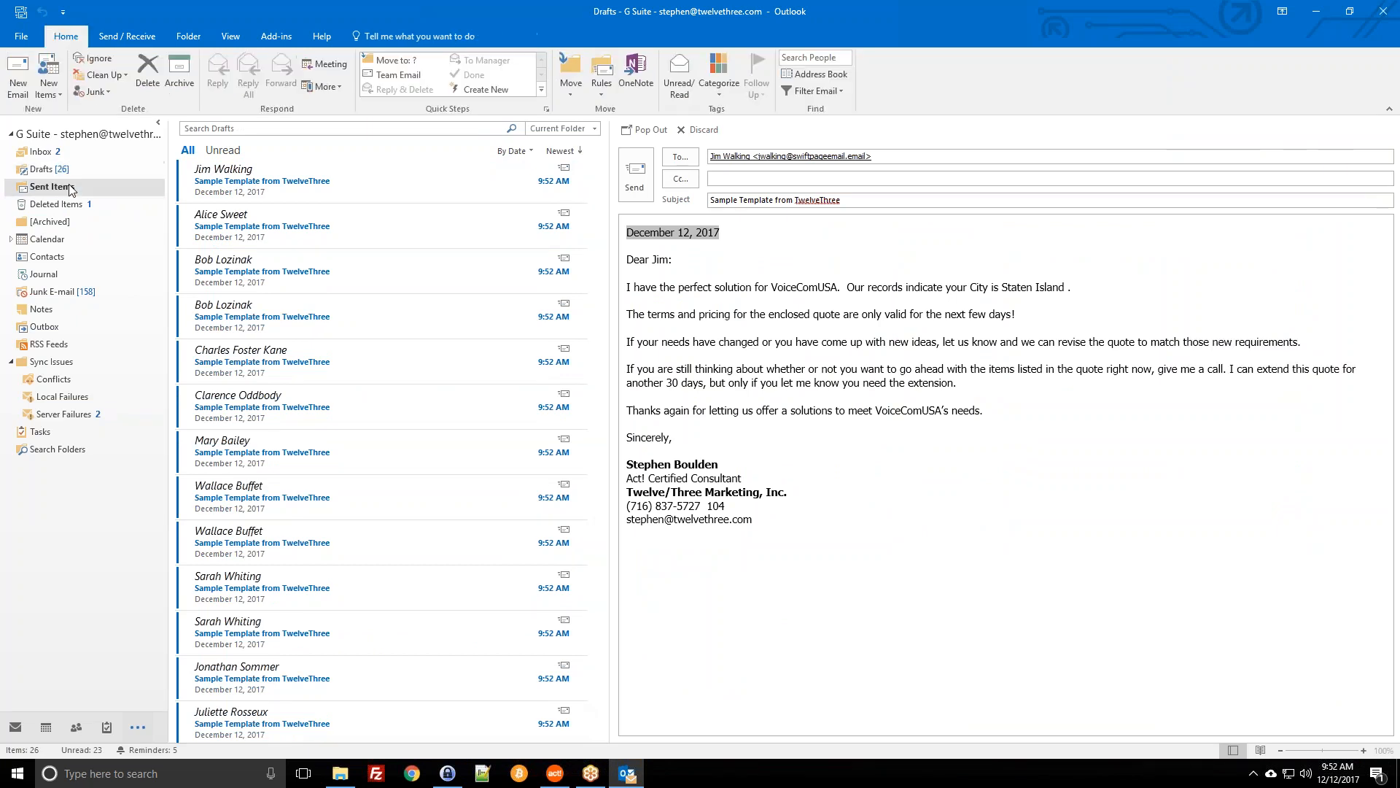
pyautogui.click(49, 169)
pyautogui.click(133, 35)
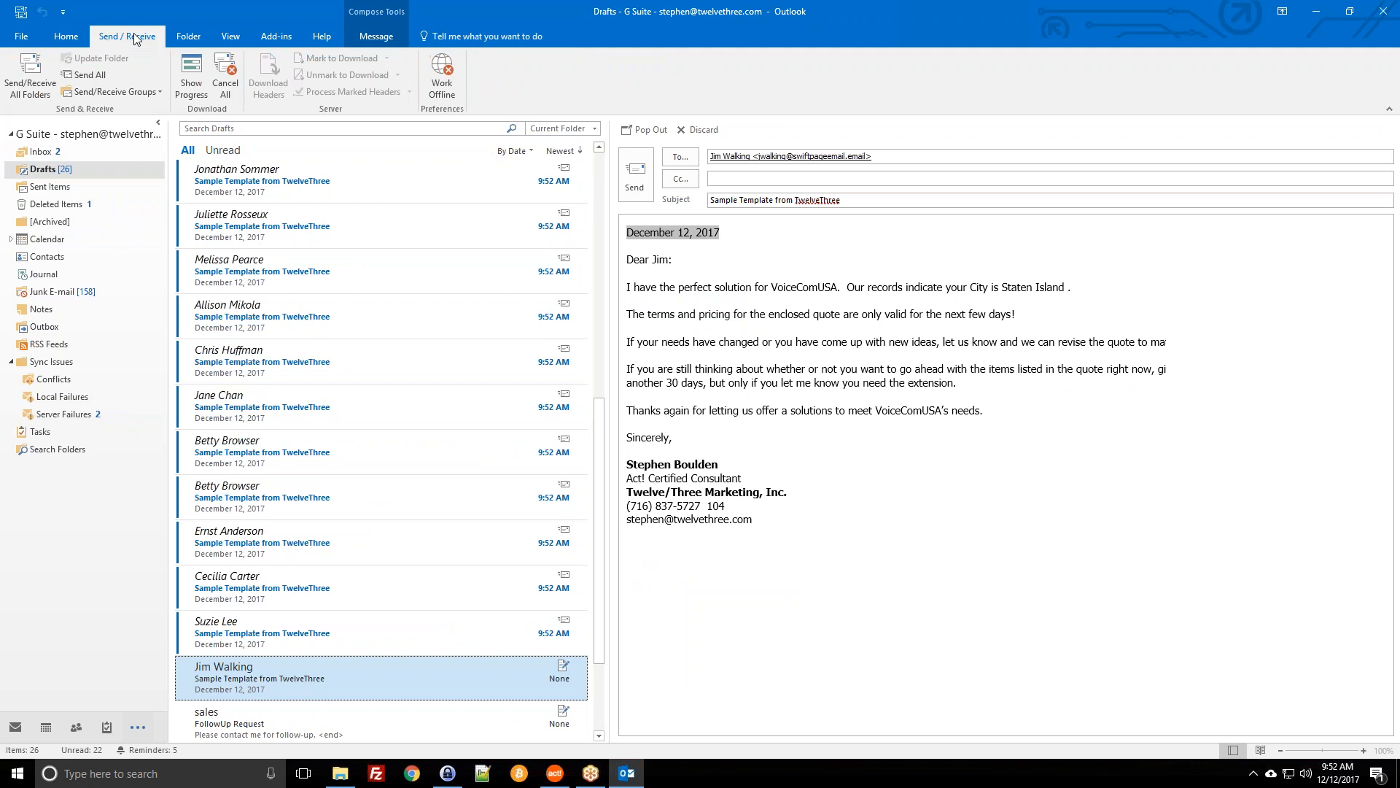
pyautogui.click(30, 72)
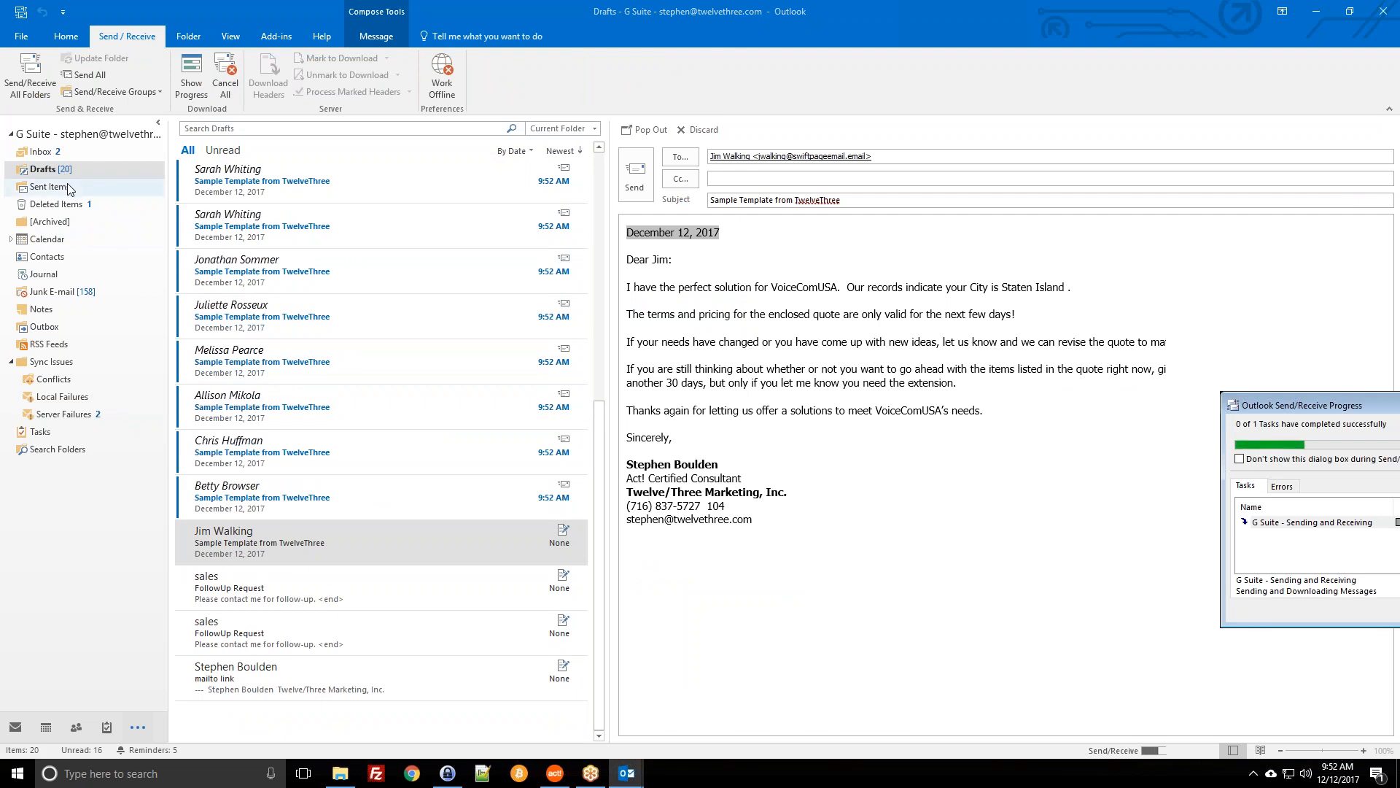
pyautogui.click(1316, 11)
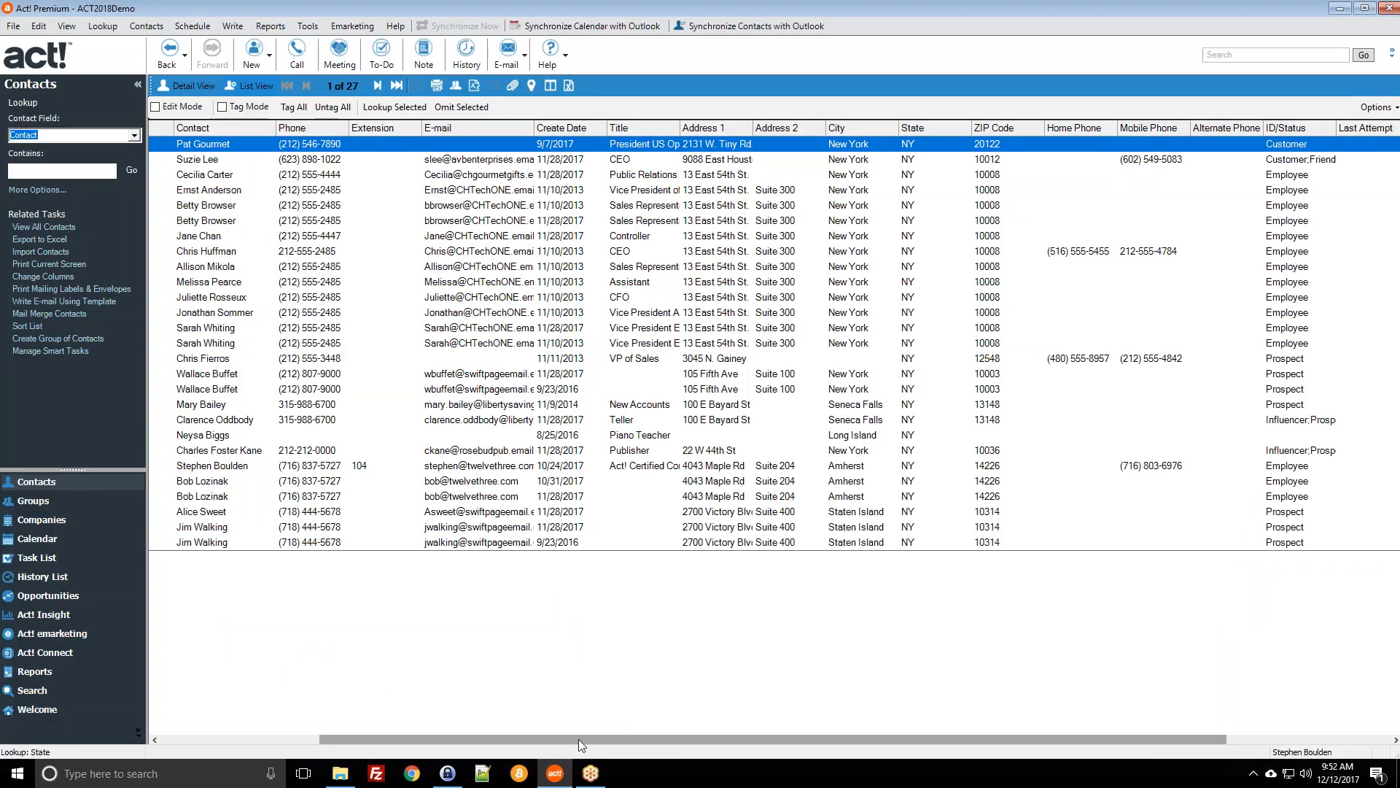
# Step: Sort the NY contact list by E-mail, then switch the lookup to My Record
pyautogui.click(490, 162)
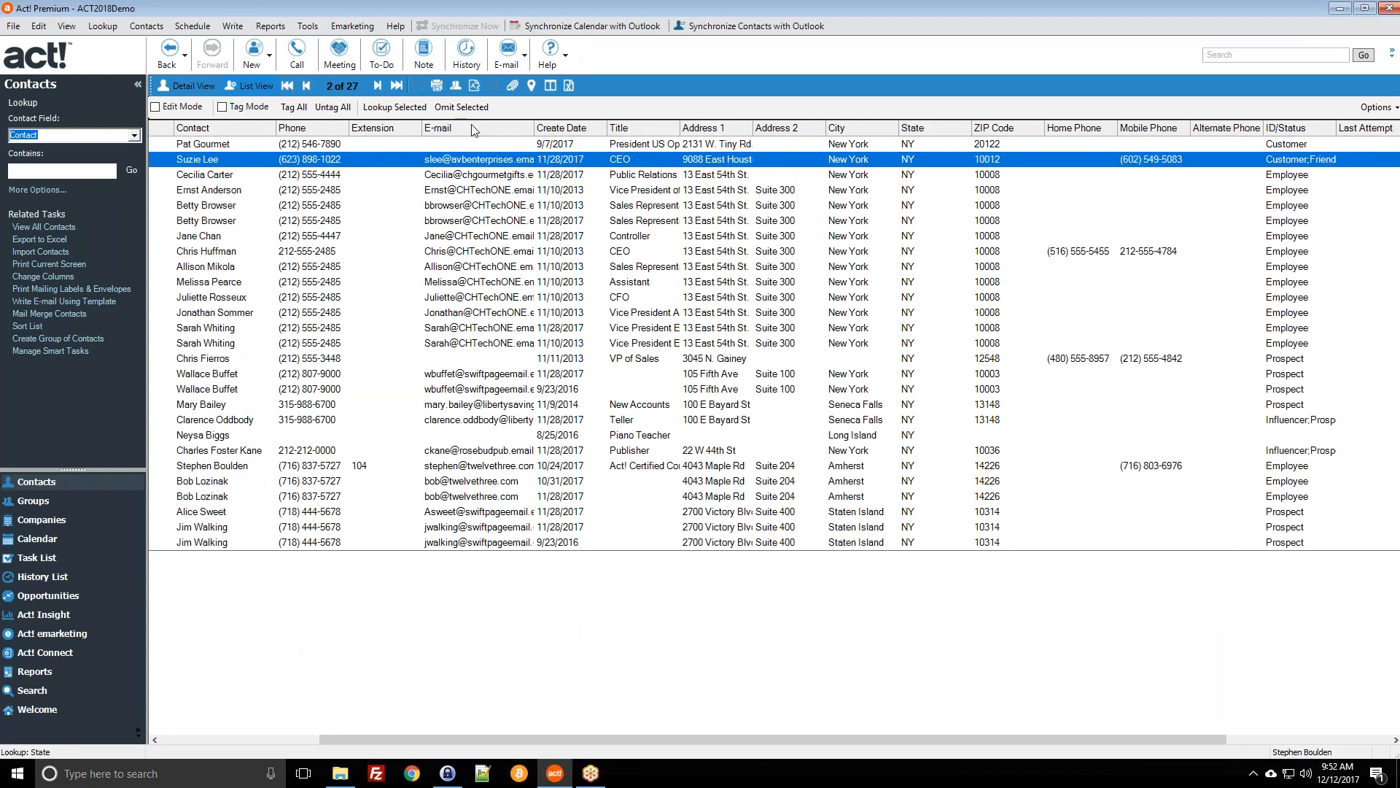
pyautogui.click(474, 128)
pyautogui.click(476, 191)
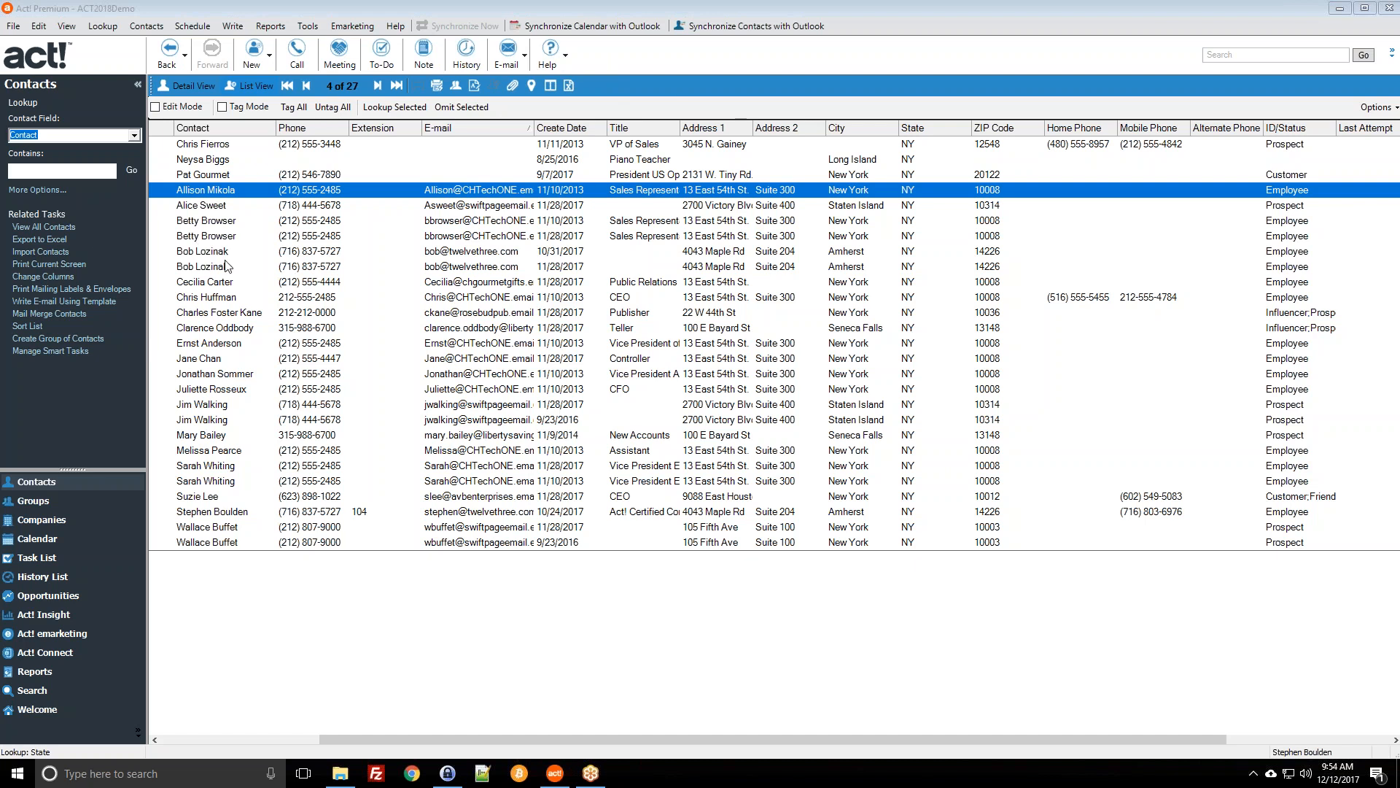
pyautogui.click(108, 28)
pyautogui.click(124, 46)
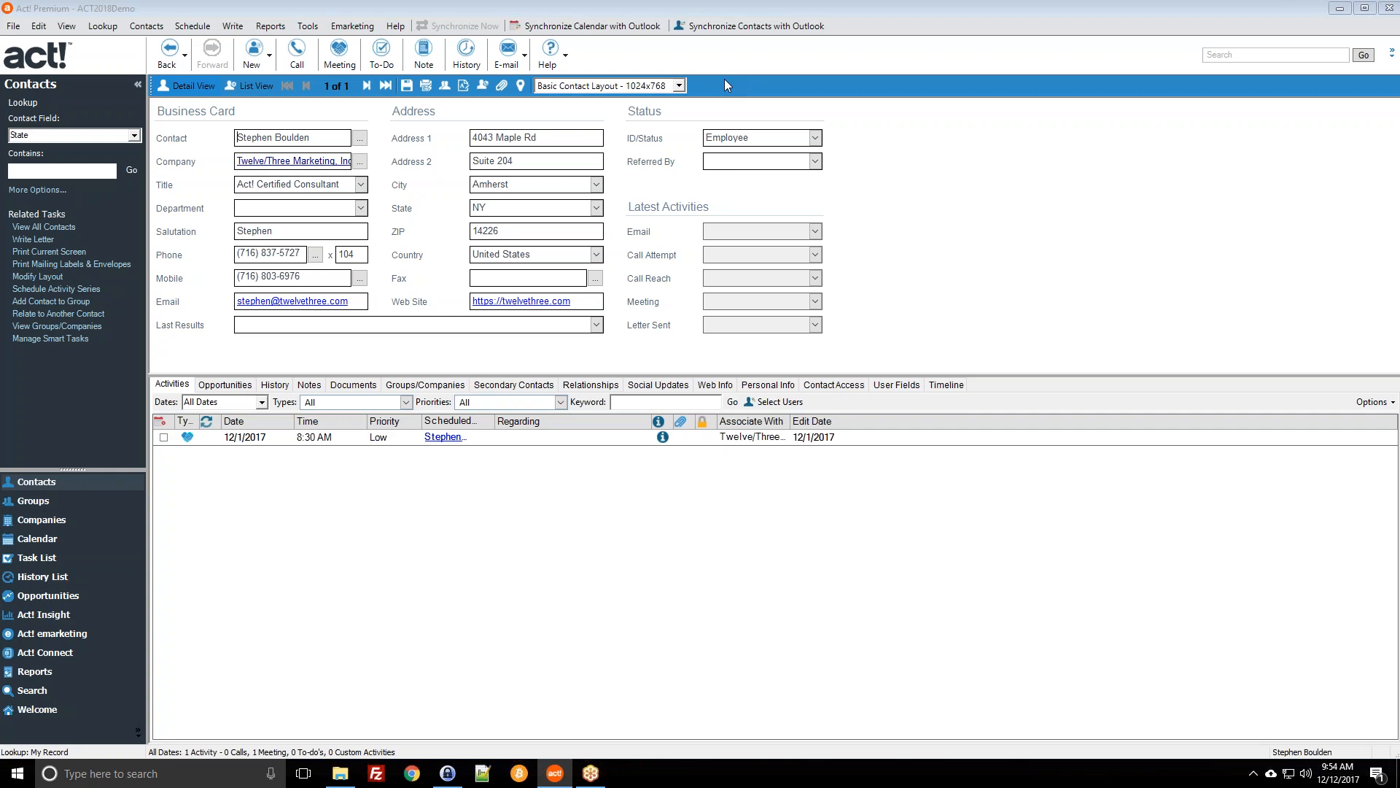
# Step: In toolbar customization, create a new custom command named 'Generate Sales Document'
pyautogui.rightClick(725, 80)
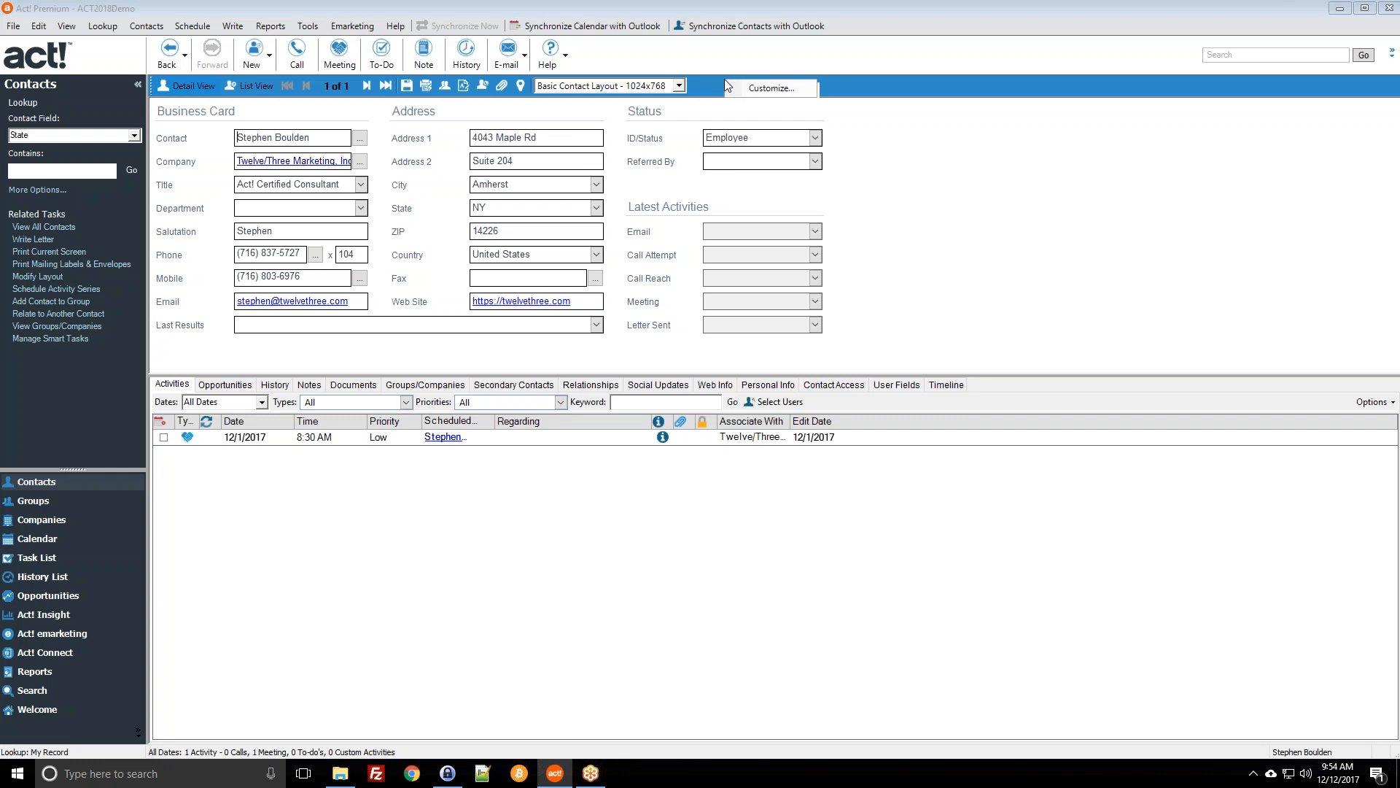
pyautogui.rightClick(706, 80)
pyautogui.click(746, 93)
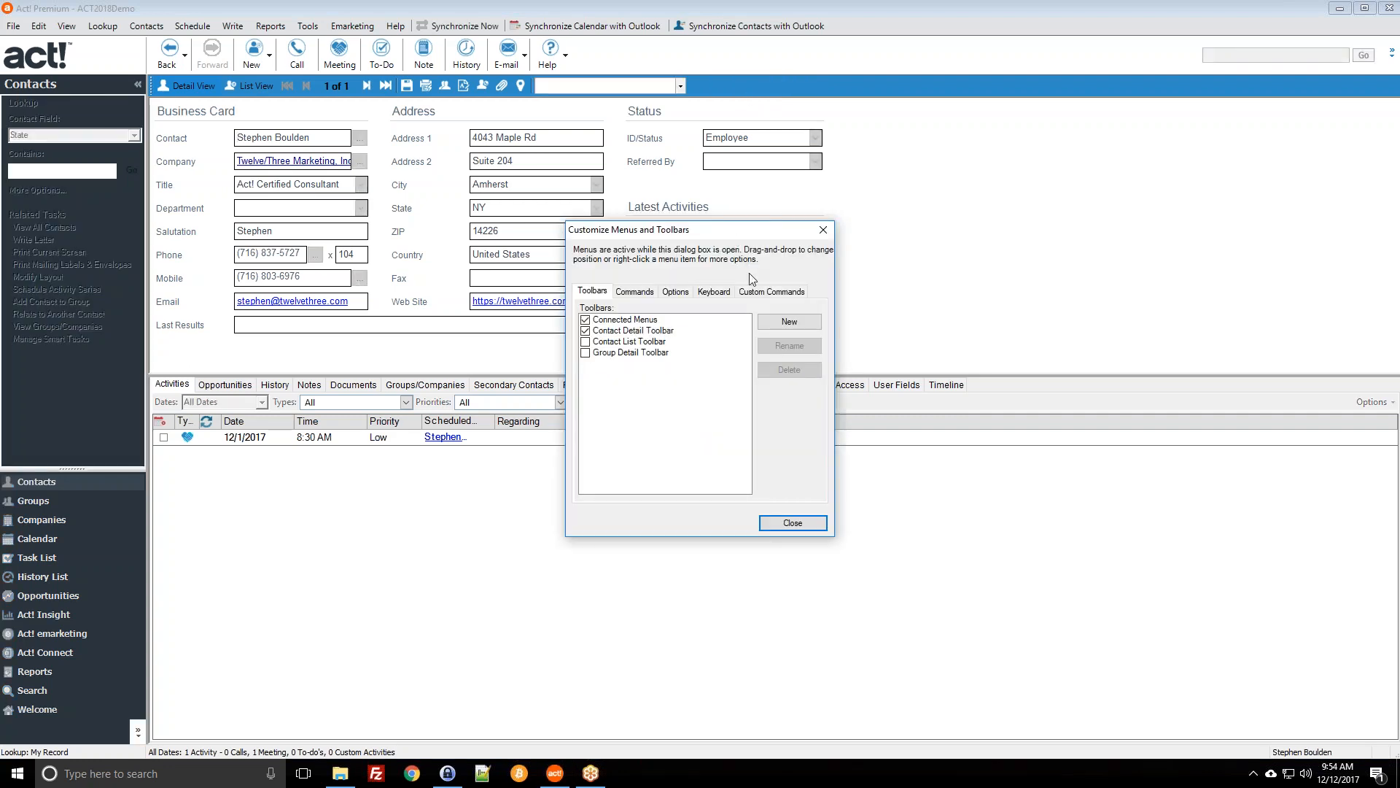
pyautogui.click(759, 291)
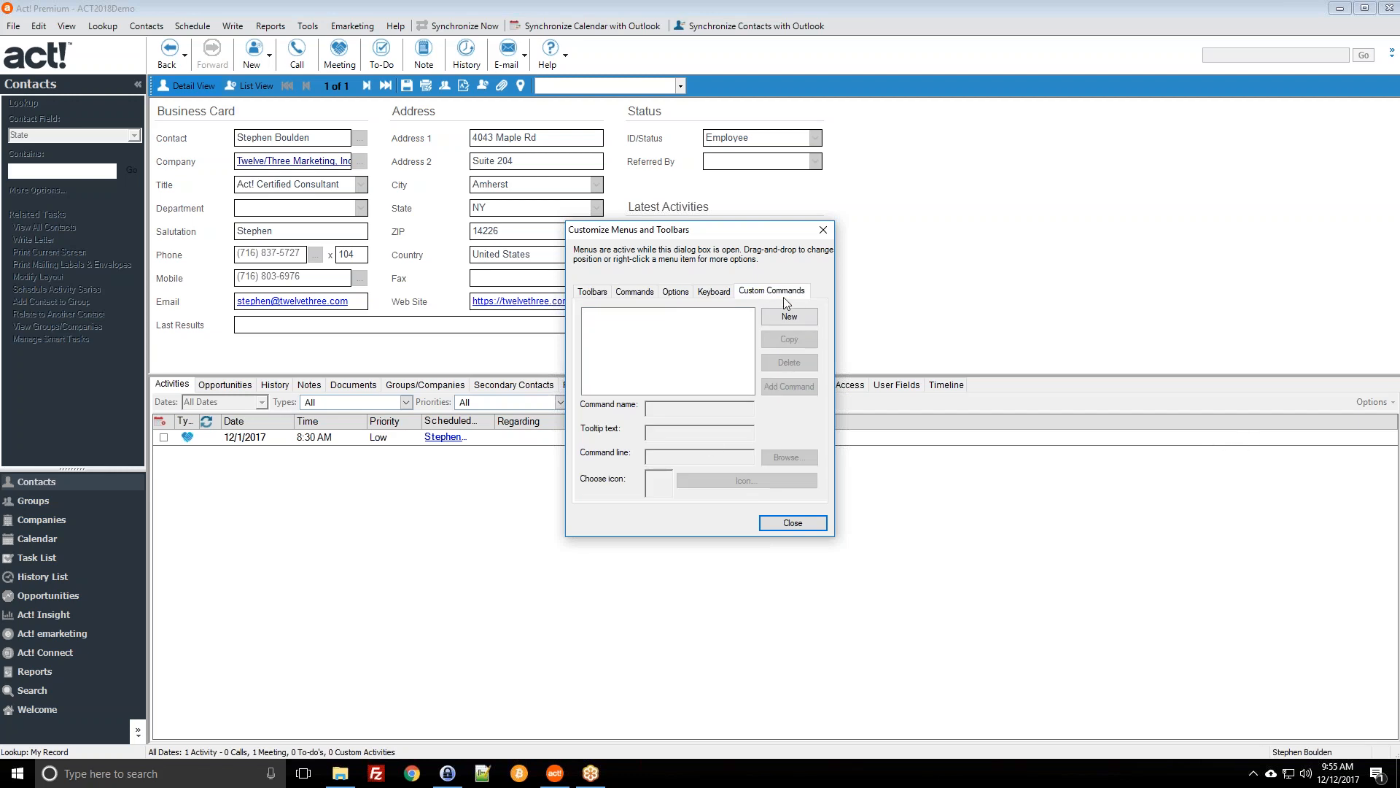
pyautogui.click(790, 318)
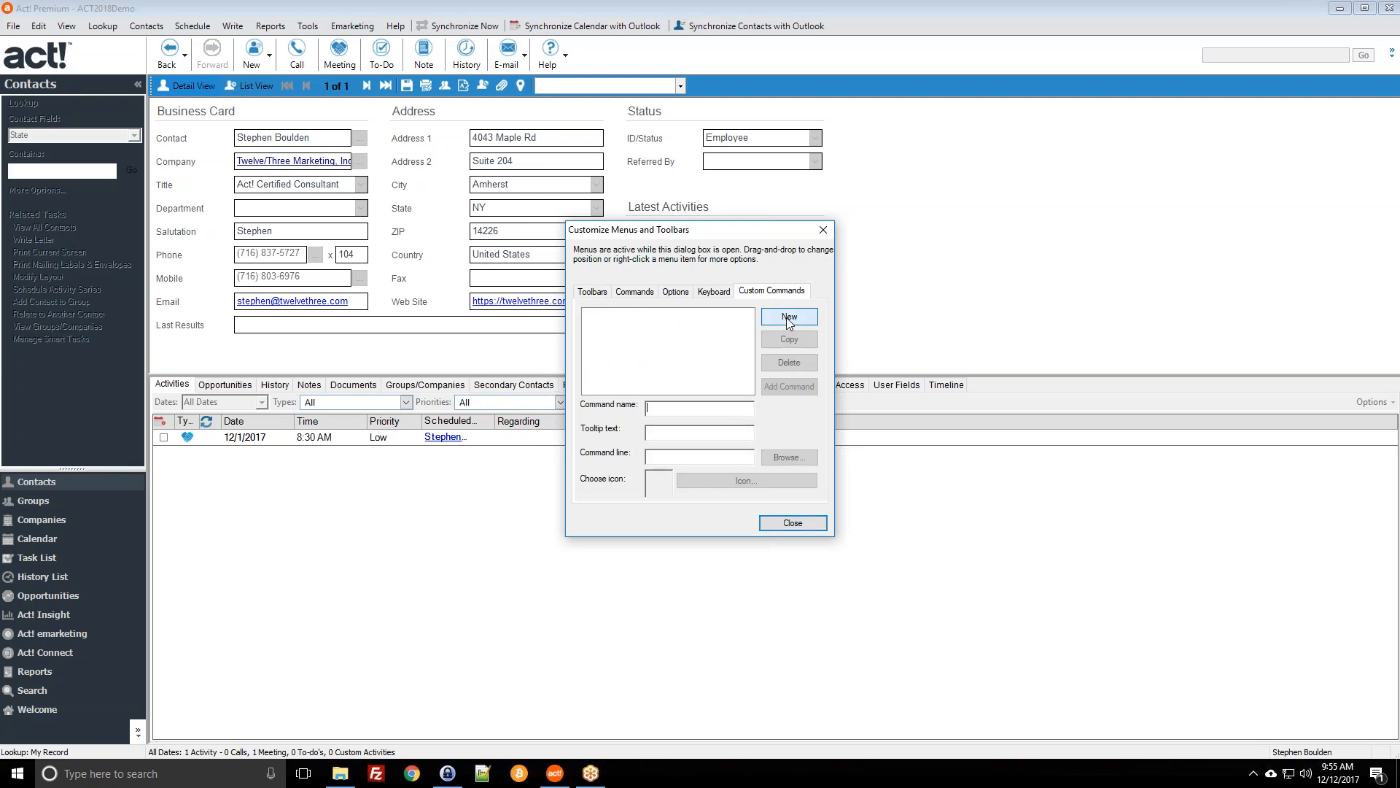
pyautogui.click(689, 405)
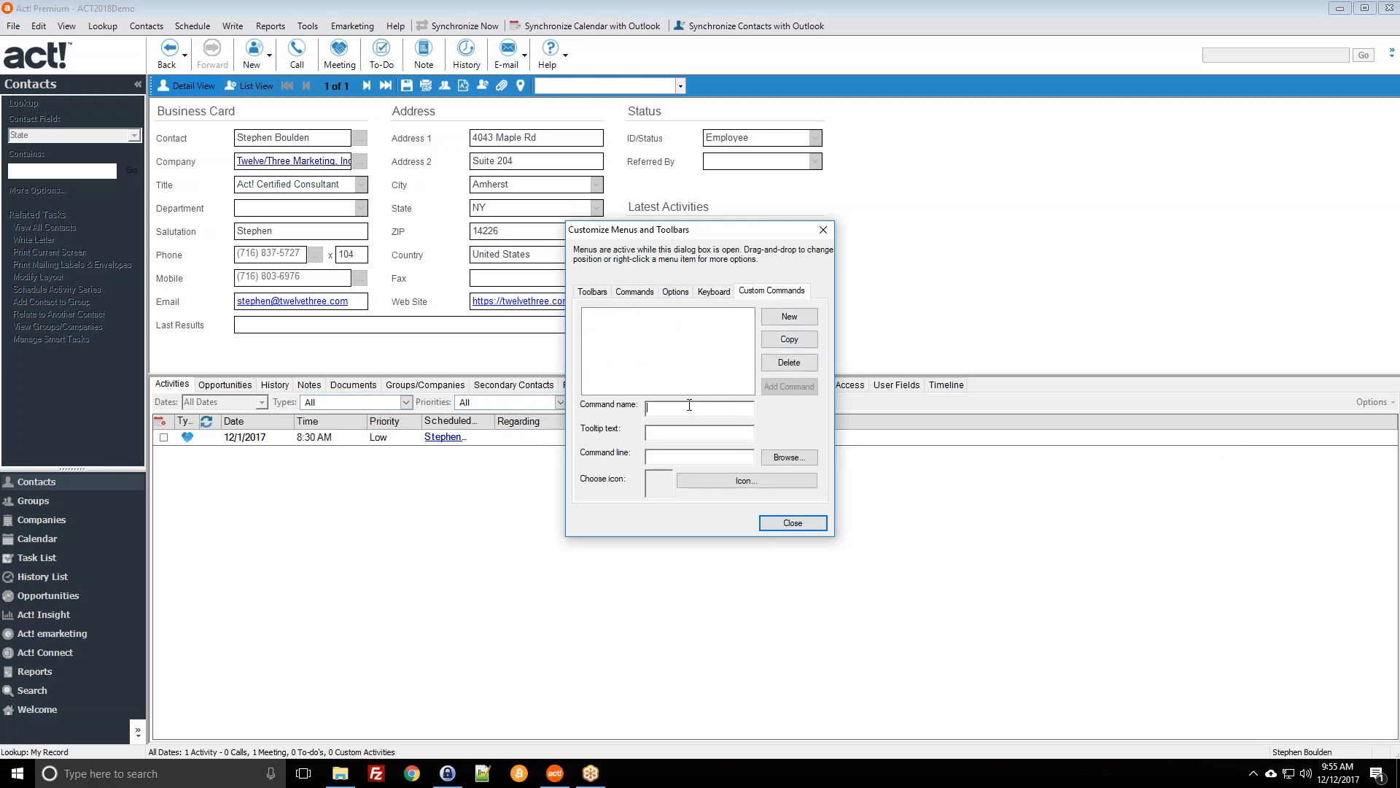
pyautogui.write('Generate Sales Document')
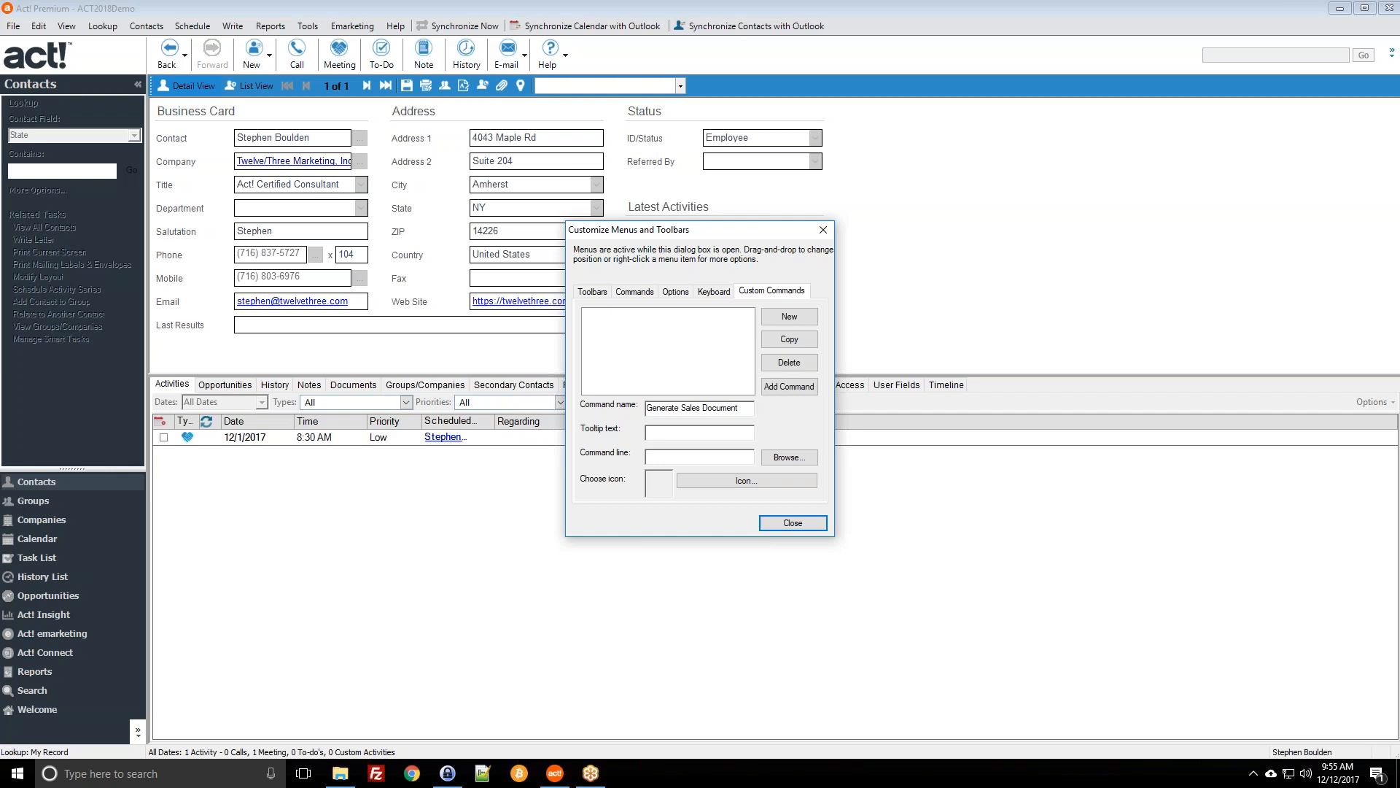
# Step: Copy the command name 'Generate Sales Document' into the Tooltip text field
pyautogui.moveTo(744, 405); pyautogui.dragTo(649, 410)
pyautogui.rightClick(656, 411)
pyautogui.moveTo(738, 409); pyautogui.dragTo(646, 410)
pyautogui.rightClick(659, 406)
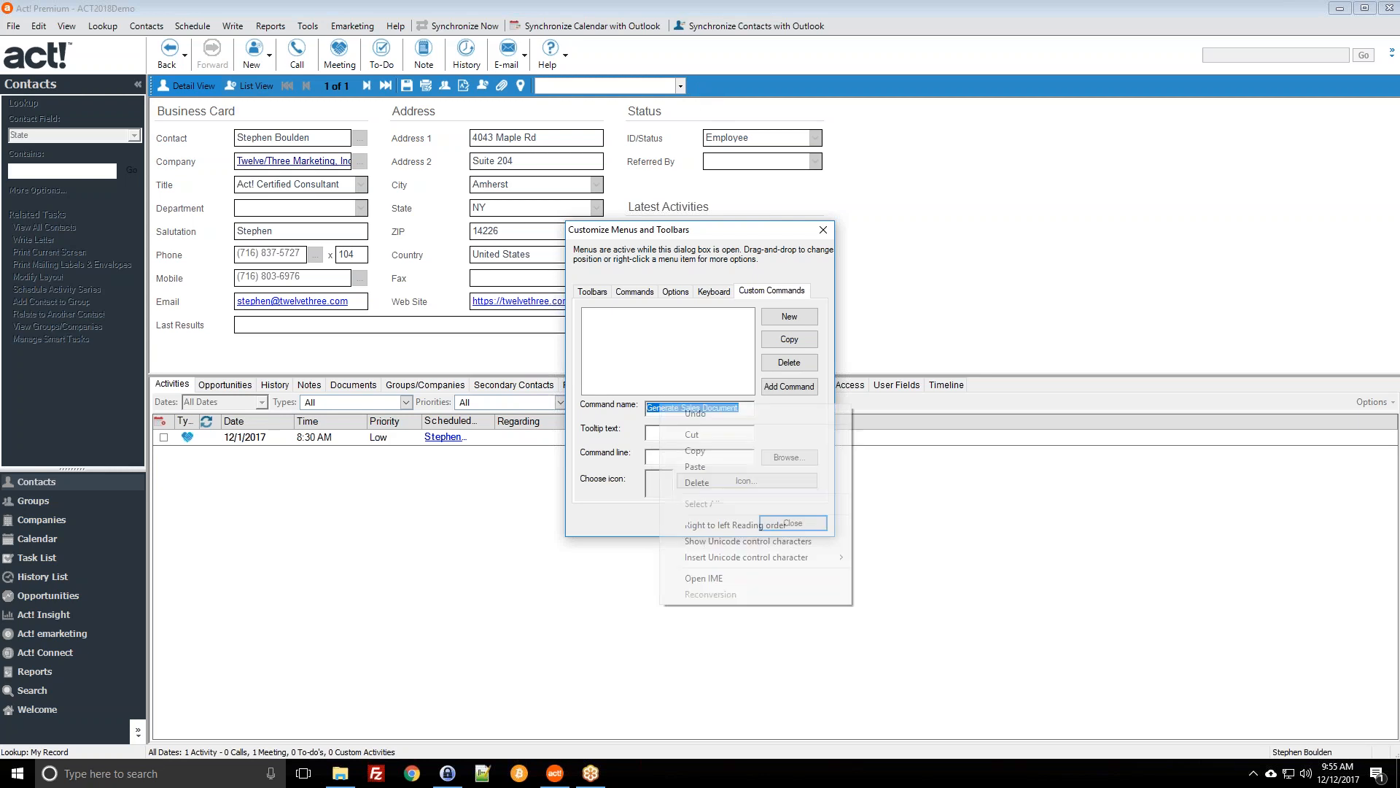
pyautogui.click(688, 450)
pyautogui.click(649, 431)
pyautogui.rightClick(649, 431)
pyautogui.click(678, 496)
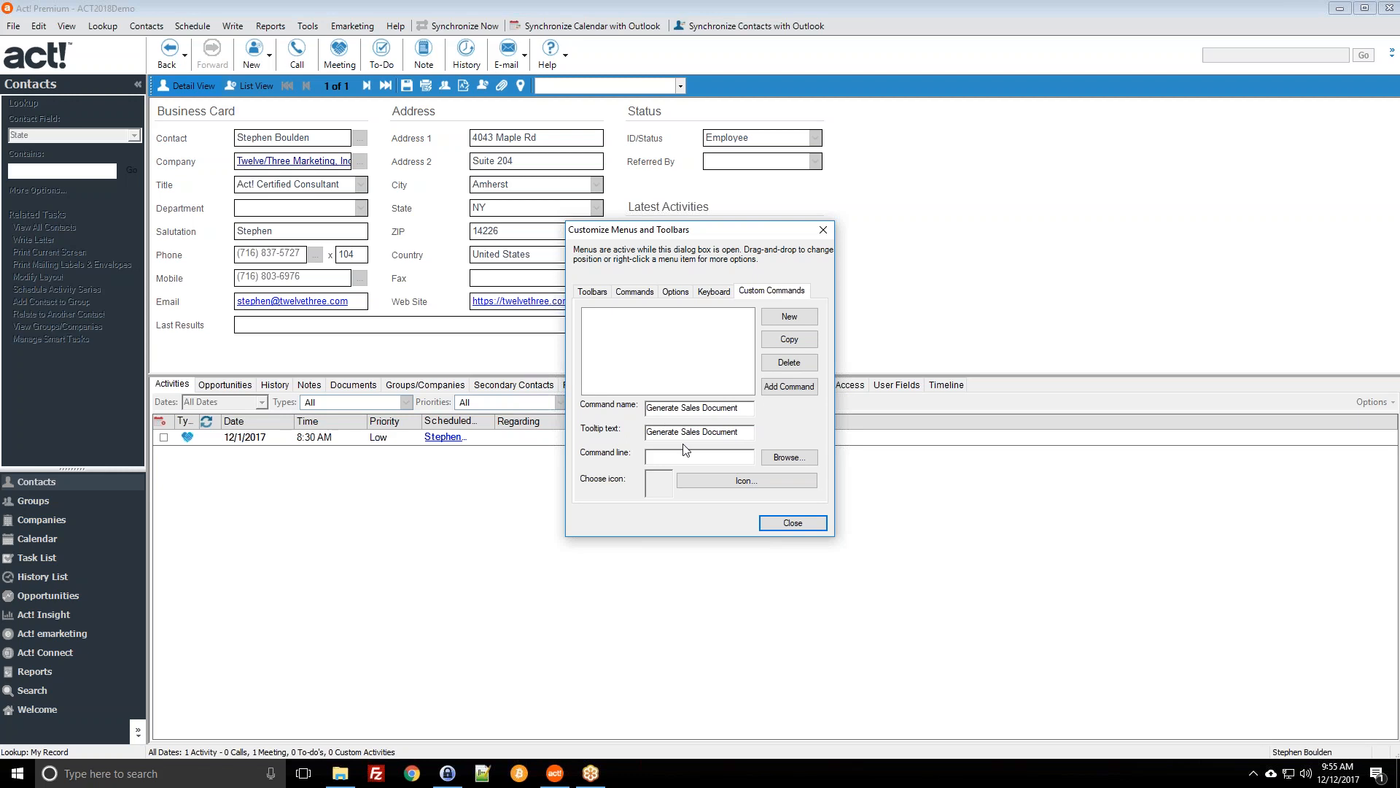
pyautogui.click(660, 457)
# Step: Point the command line at the Dec122017WordDemo.adt template and add Generate Sales Document to the list
pyautogui.click(791, 457)
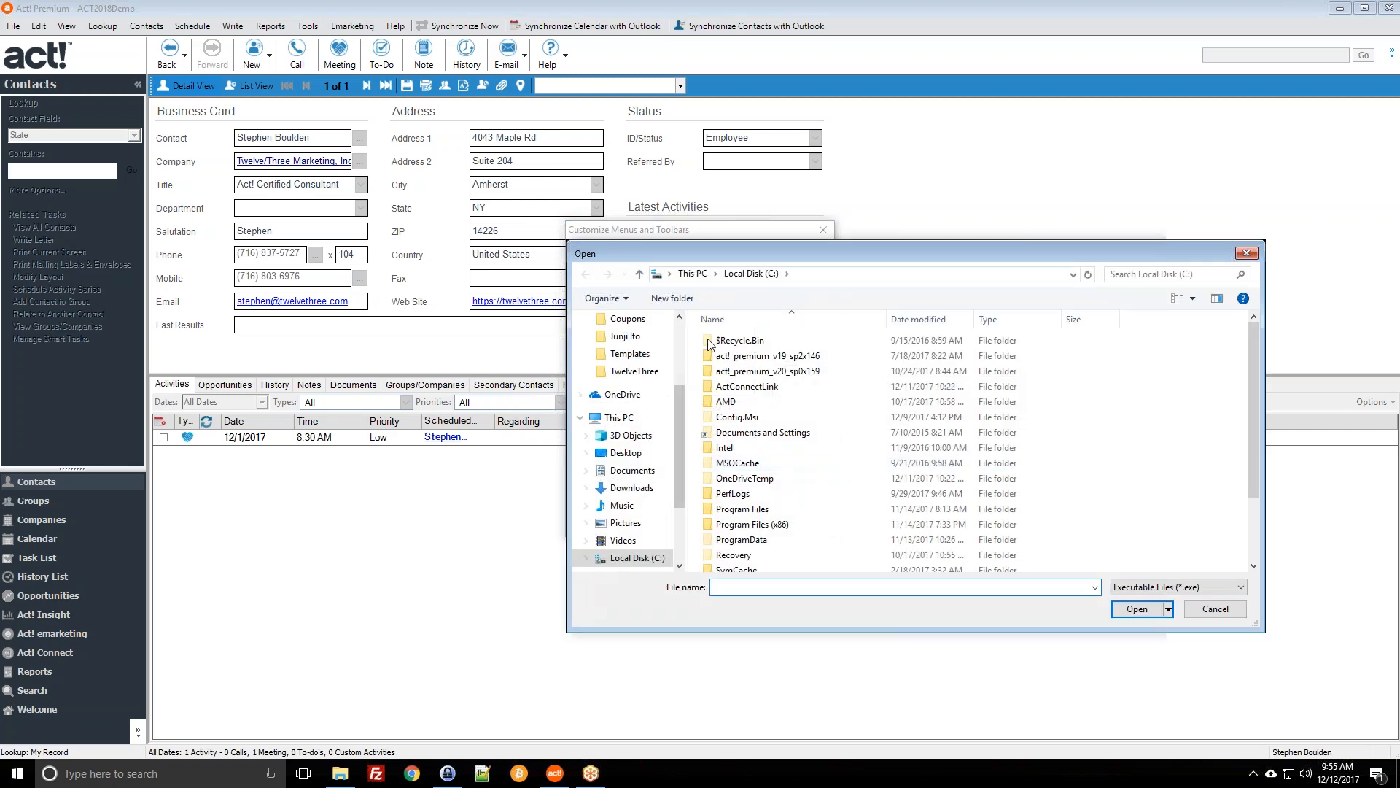
pyautogui.click(630, 354)
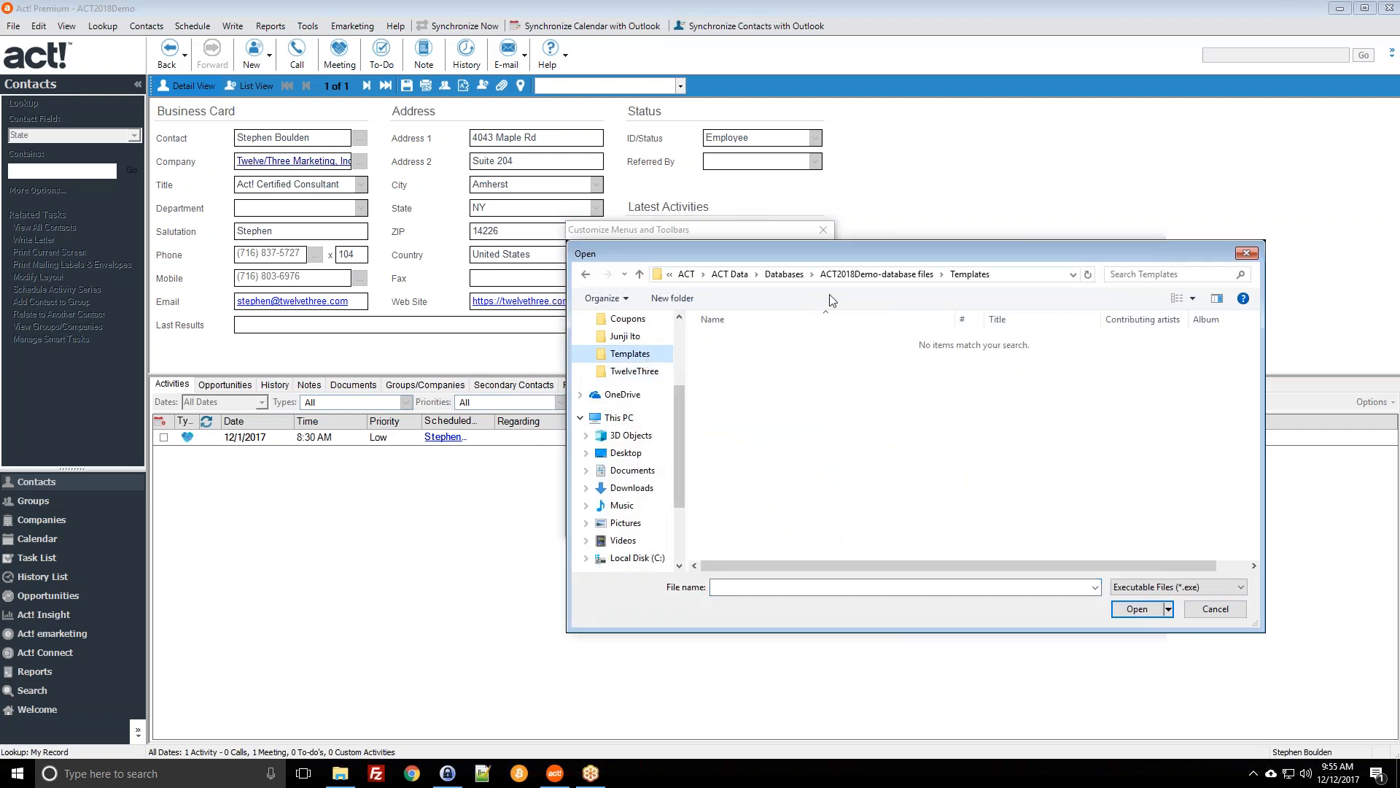
pyautogui.moveTo(981, 255); pyautogui.dragTo(669, 157)
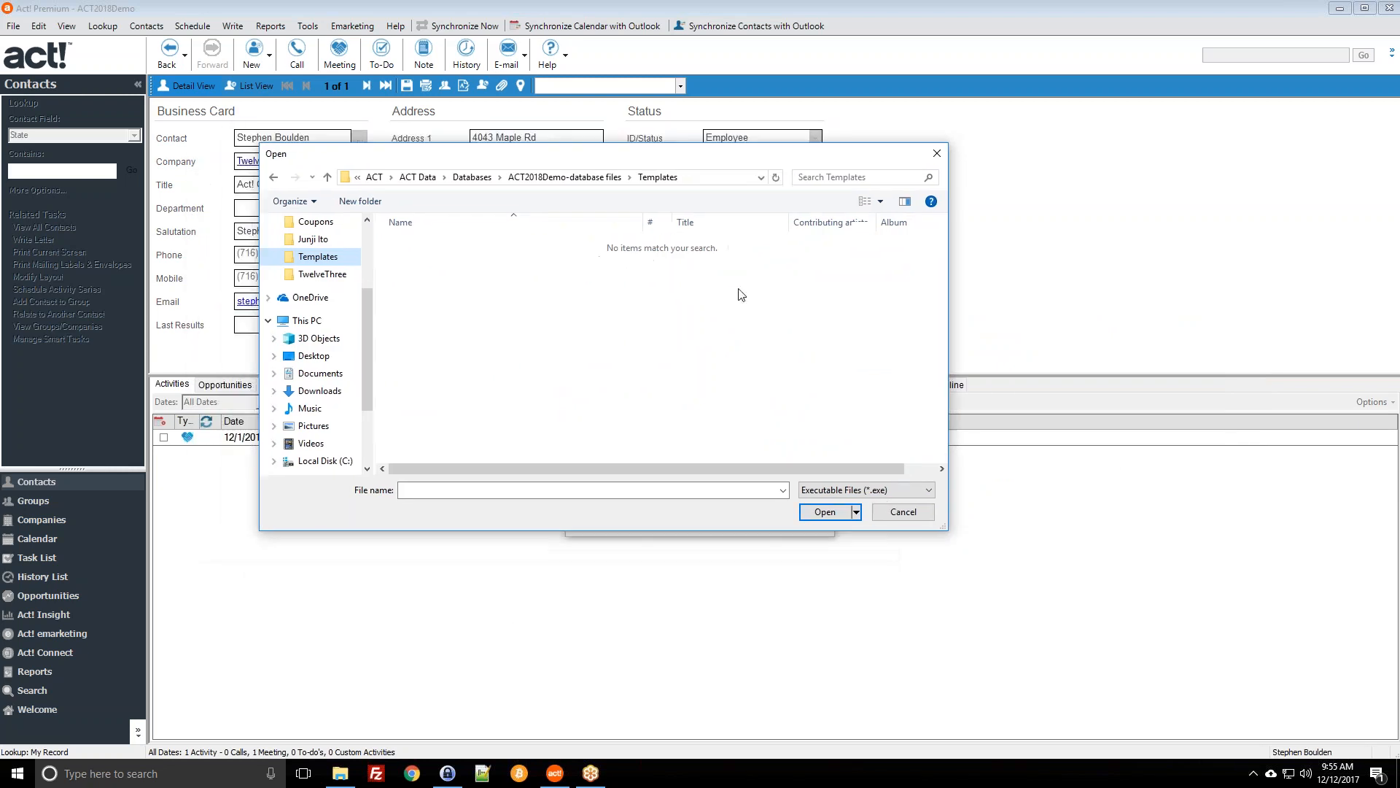
pyautogui.click(867, 489)
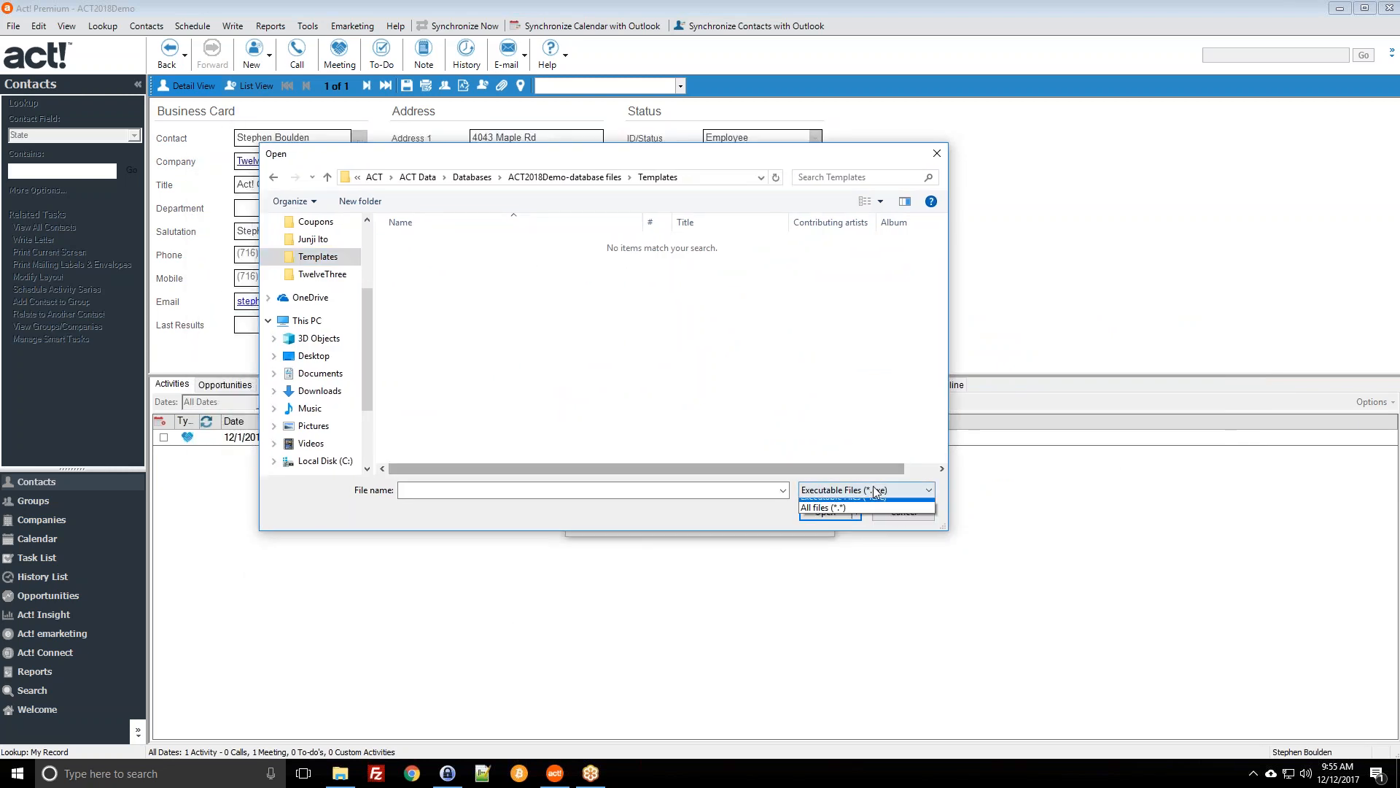
pyautogui.click(870, 516)
pyautogui.click(485, 317)
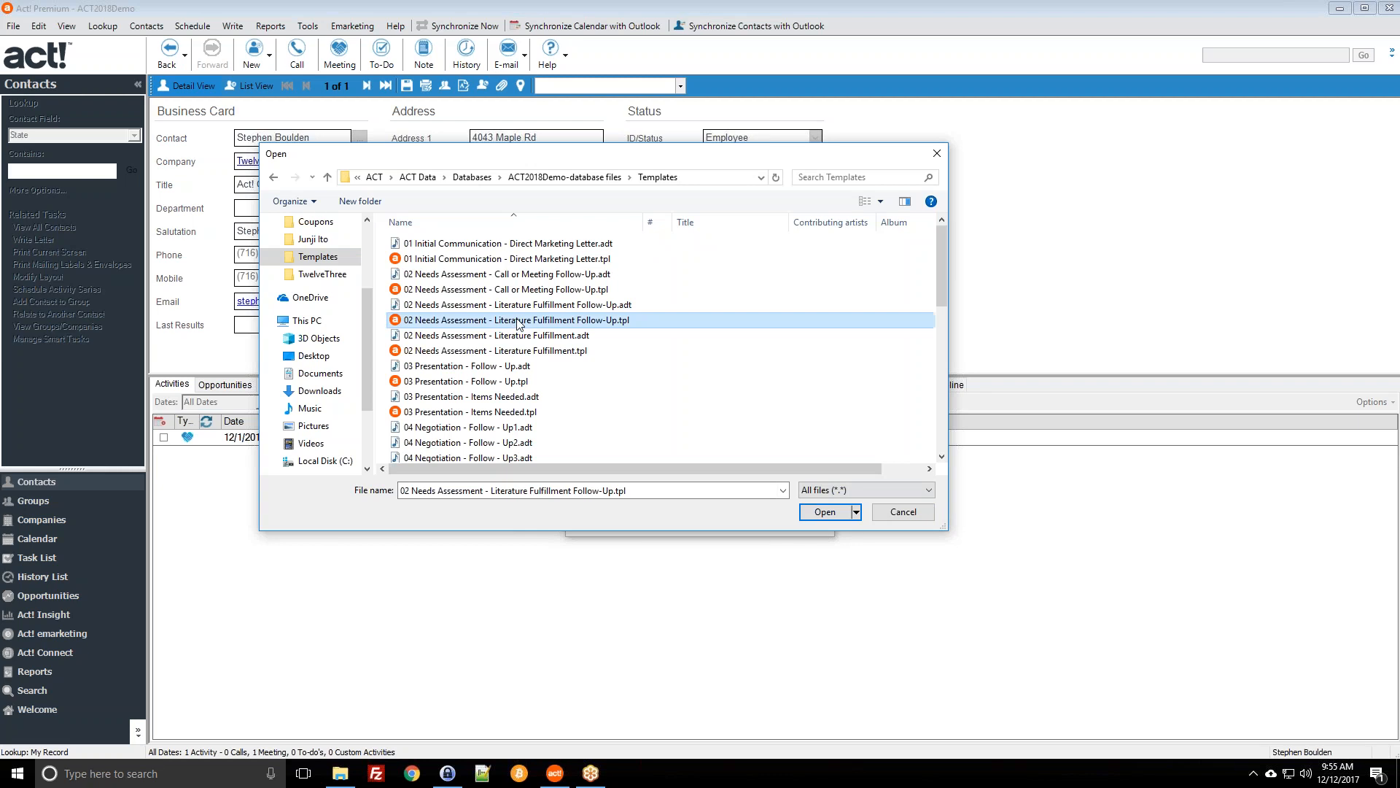
pyautogui.scroll(-5, 490, 363)
pyautogui.click(447, 271)
pyautogui.doubleClick(447, 272)
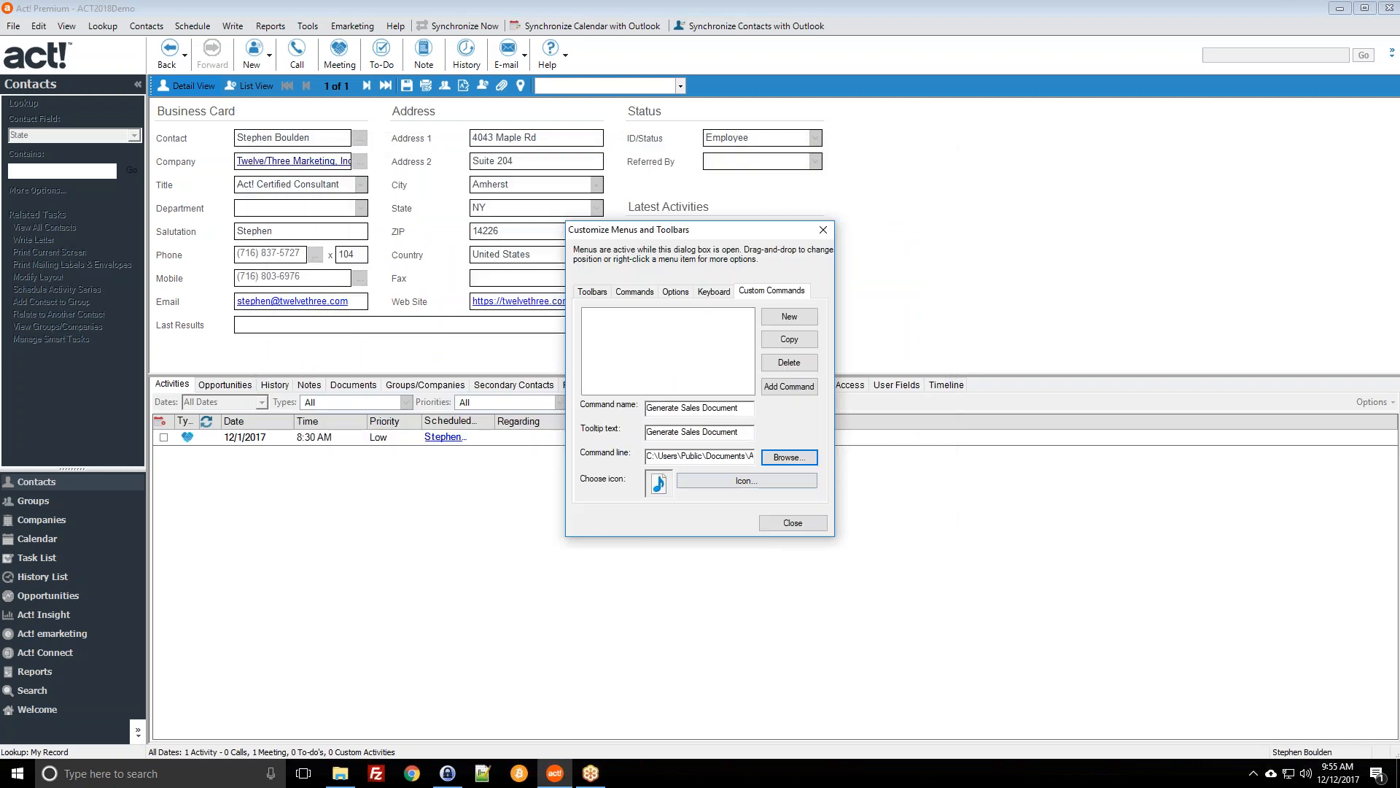
pyautogui.click(792, 388)
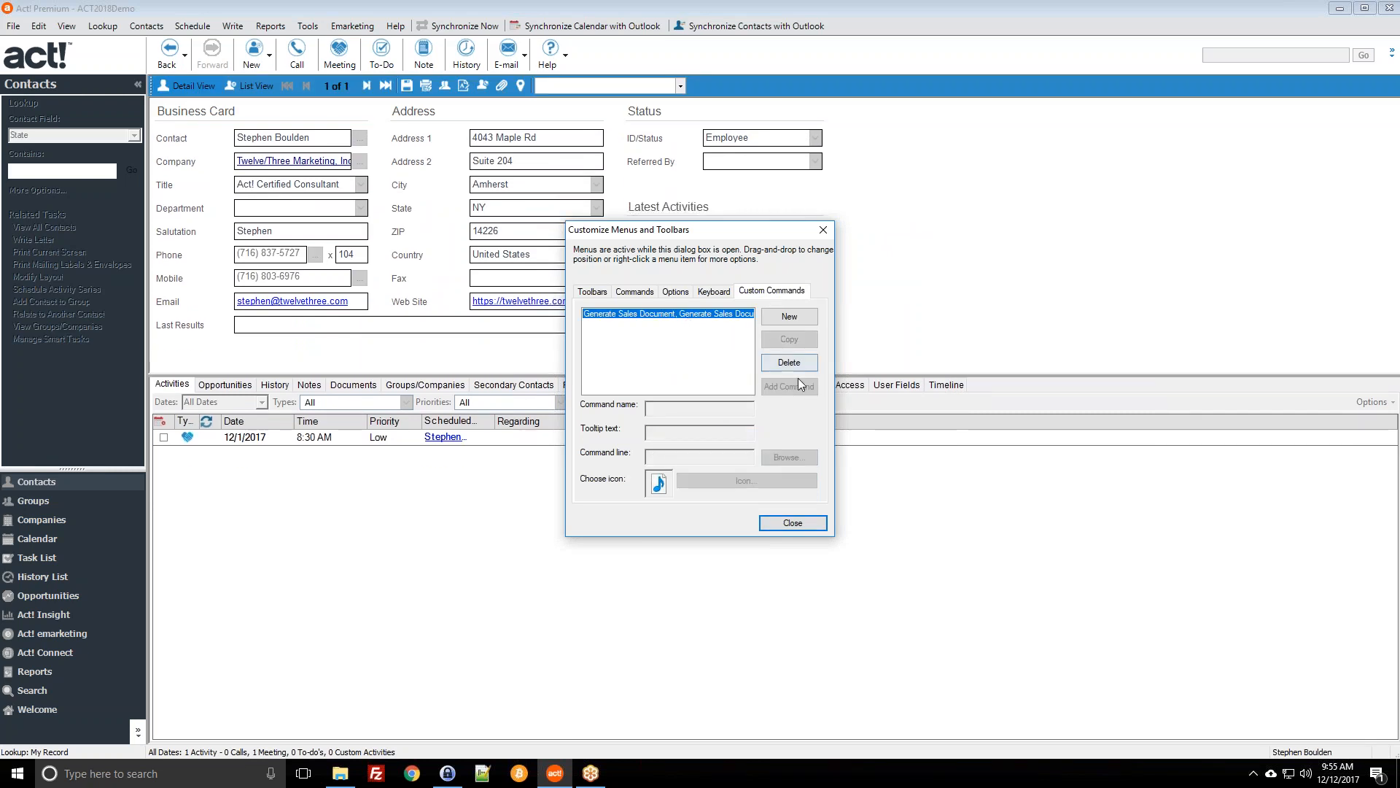
# Step: Place the Generate Sales Document custom command on the contact toolbar as Text Only
pyautogui.click(634, 292)
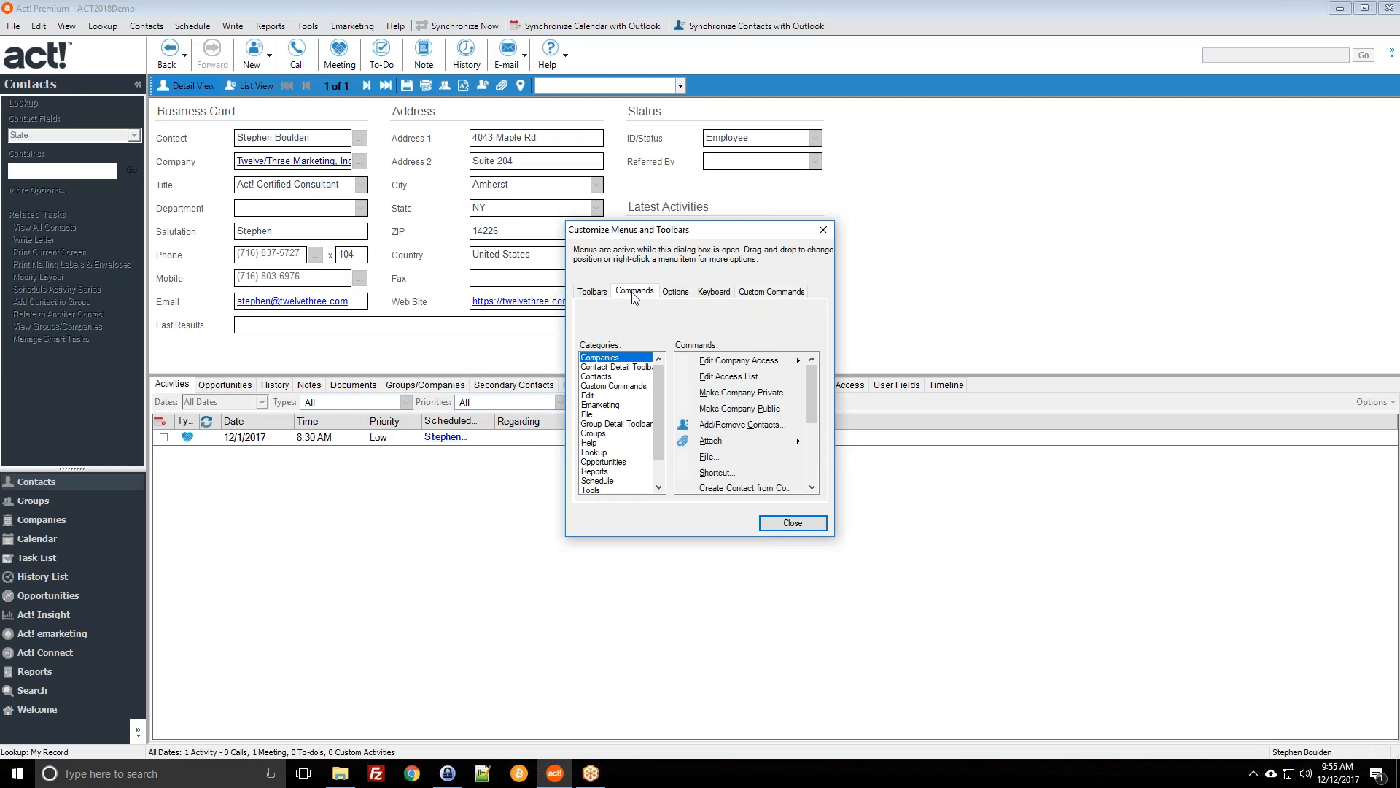
pyautogui.click(617, 386)
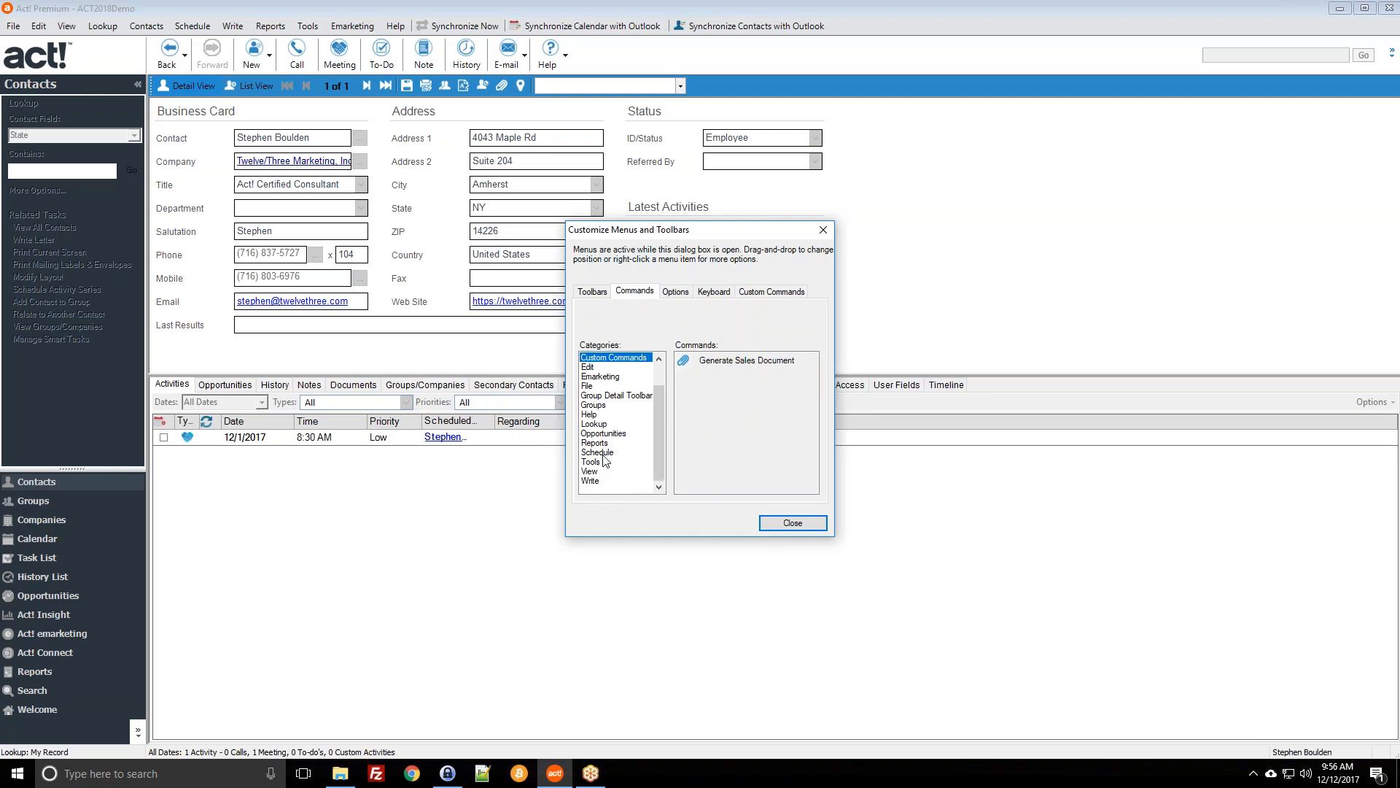
pyautogui.click(706, 364)
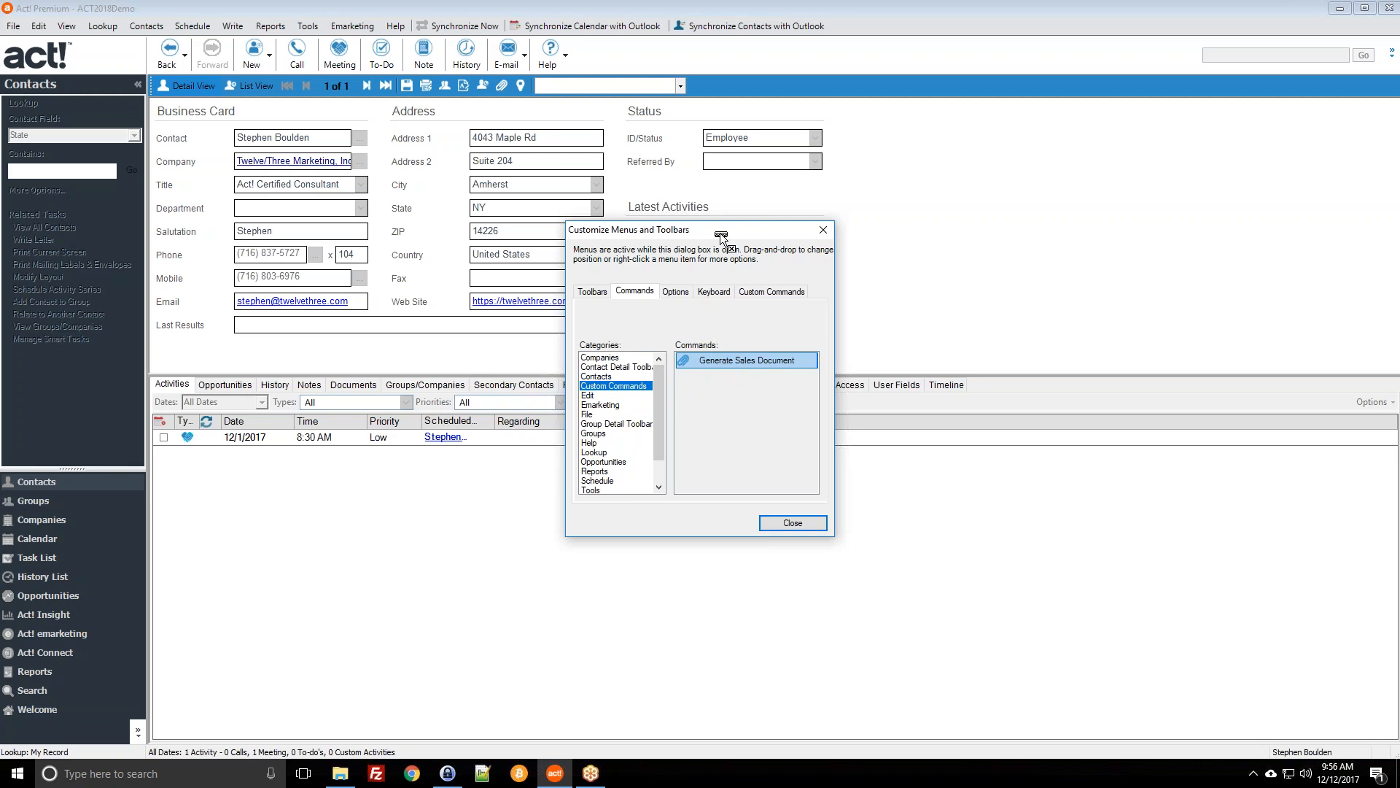
pyautogui.moveTo(695, 114); pyautogui.dragTo(679, 84)
pyautogui.moveTo(703, 93); pyautogui.dragTo(704, 93)
pyautogui.rightClick(696, 86)
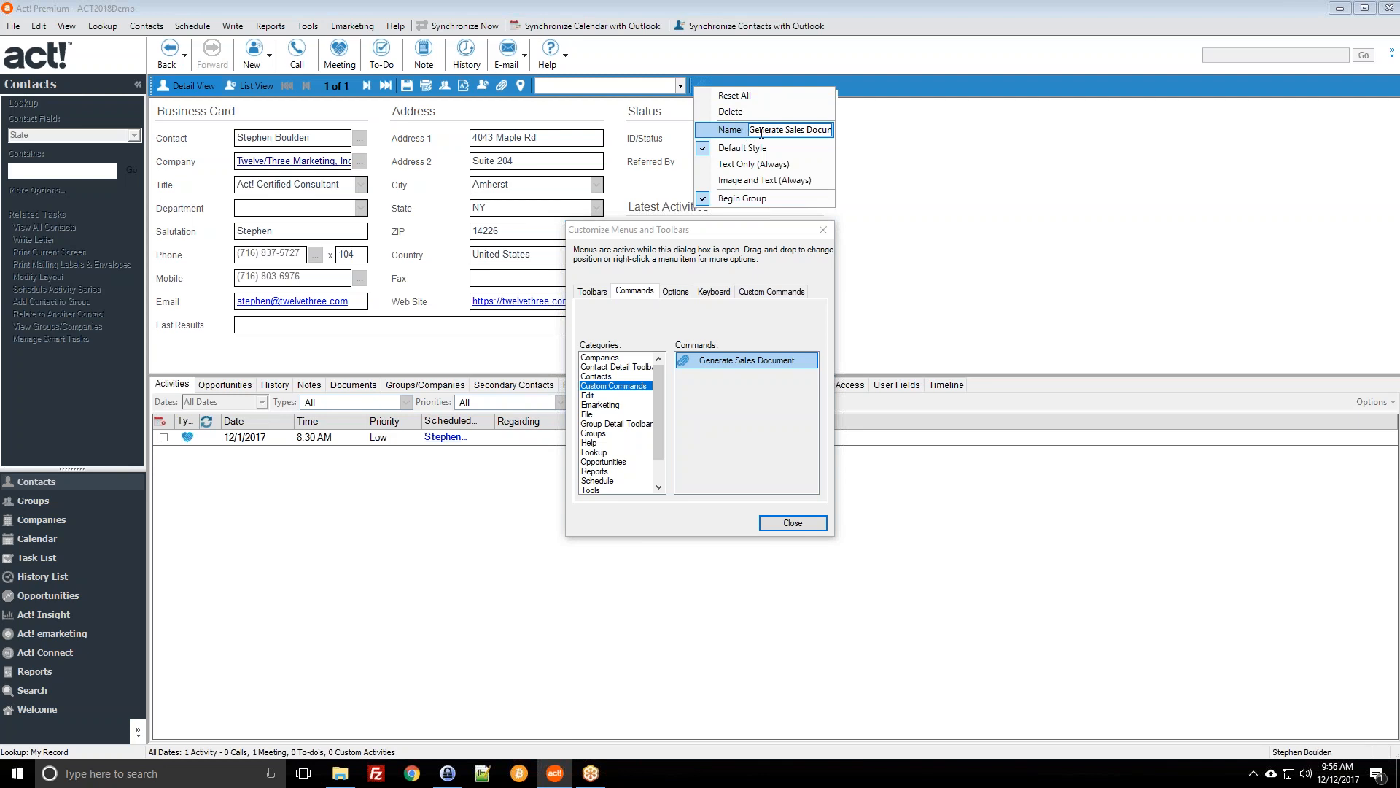
pyautogui.click(752, 164)
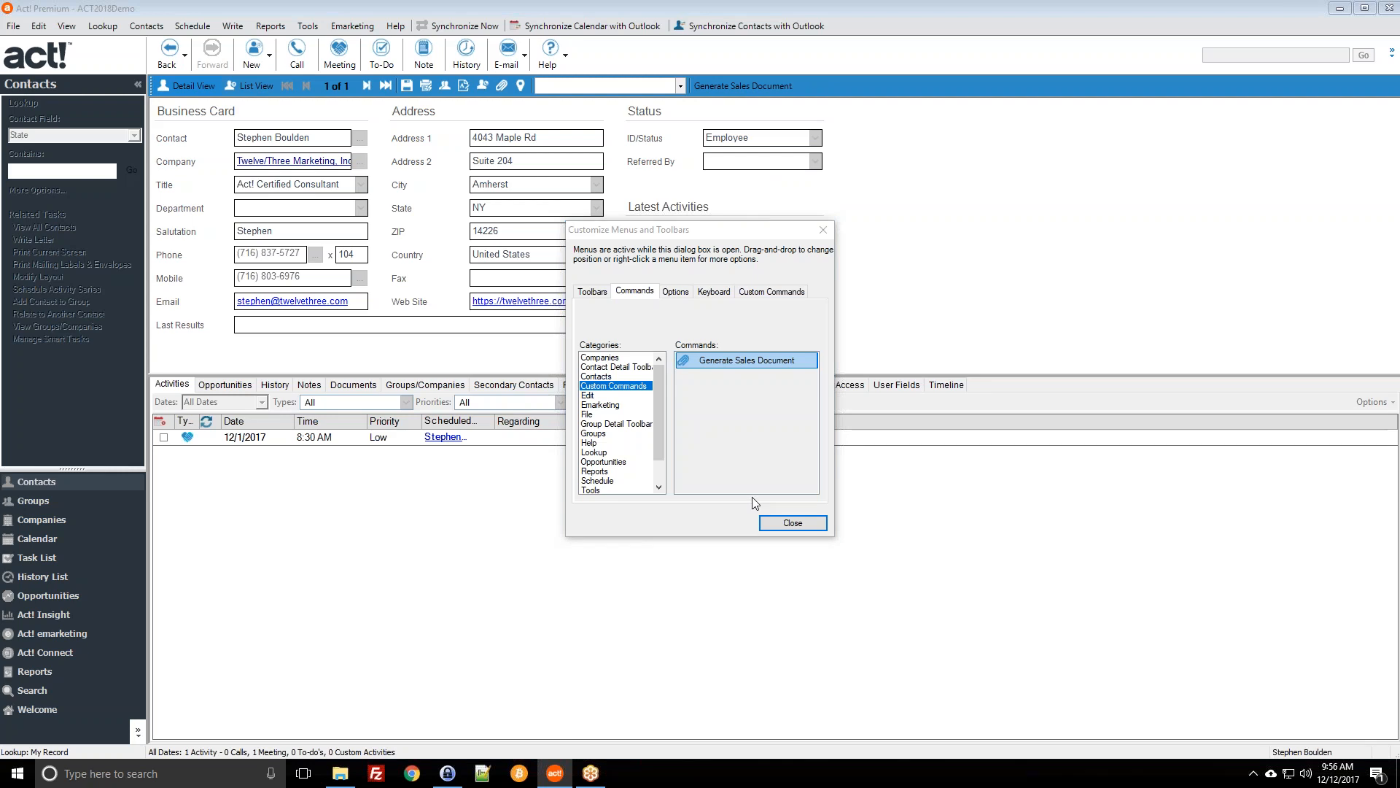
pyautogui.click(784, 520)
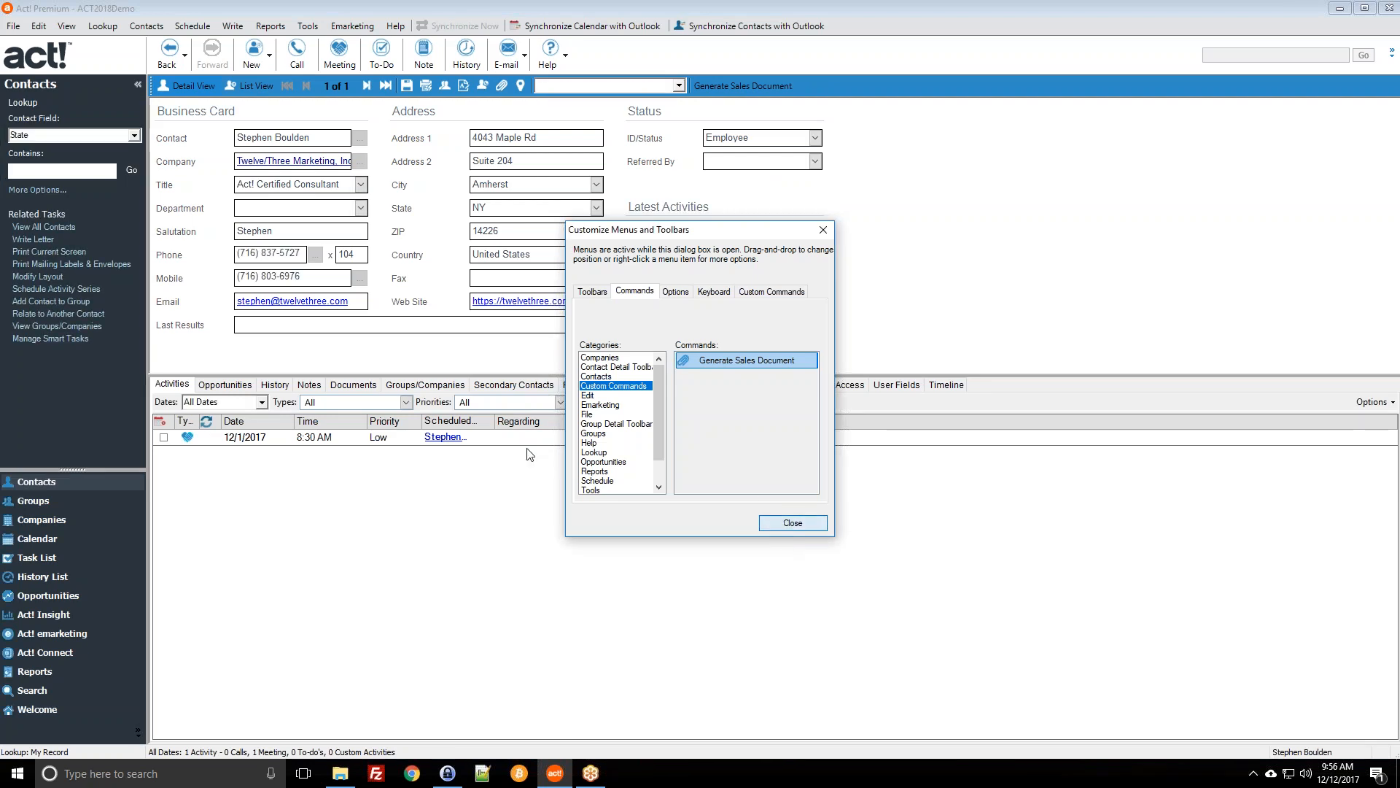
# Step: Open the Spin Recording Studios contact and run Generate Sales Document for it
pyautogui.click(70, 227)
pyautogui.doubleClick(434, 434)
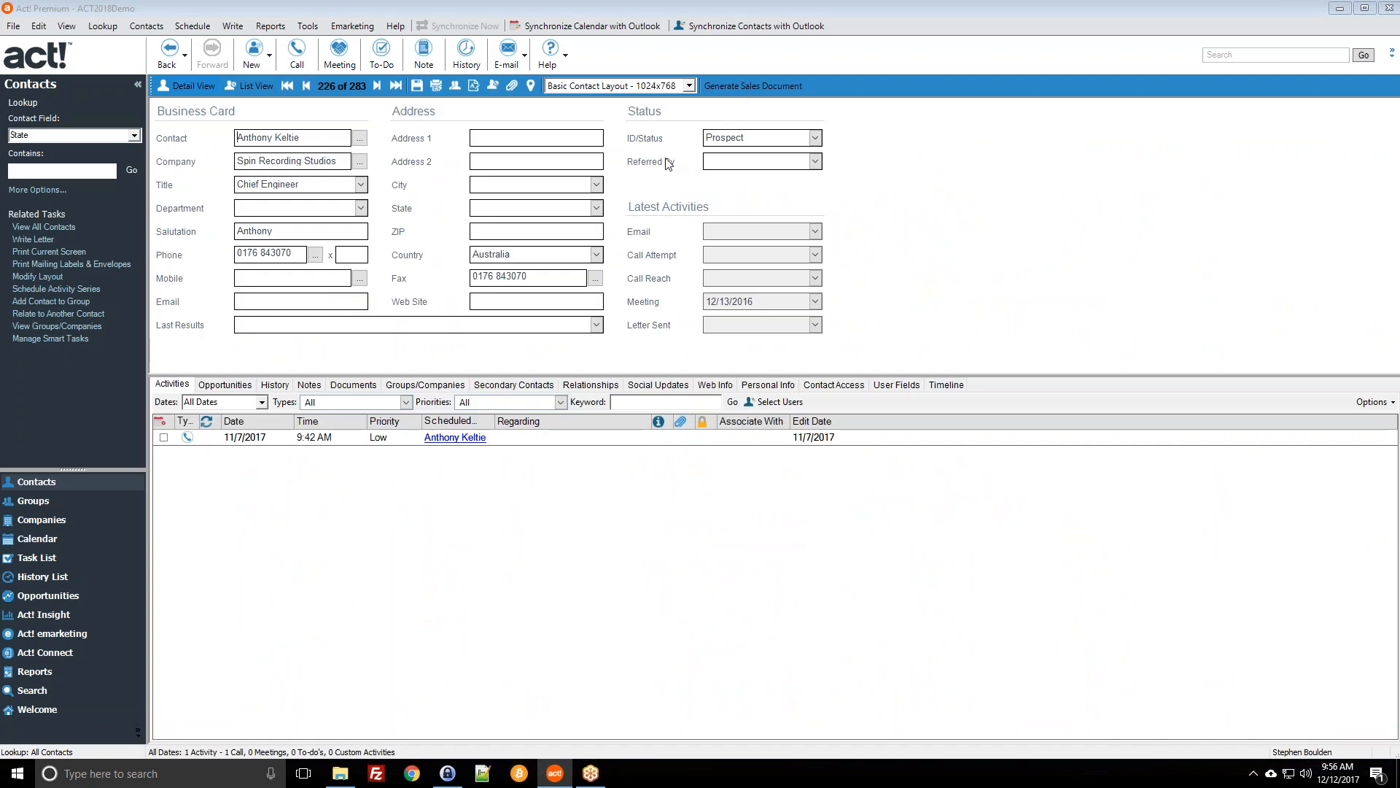
pyautogui.click(738, 86)
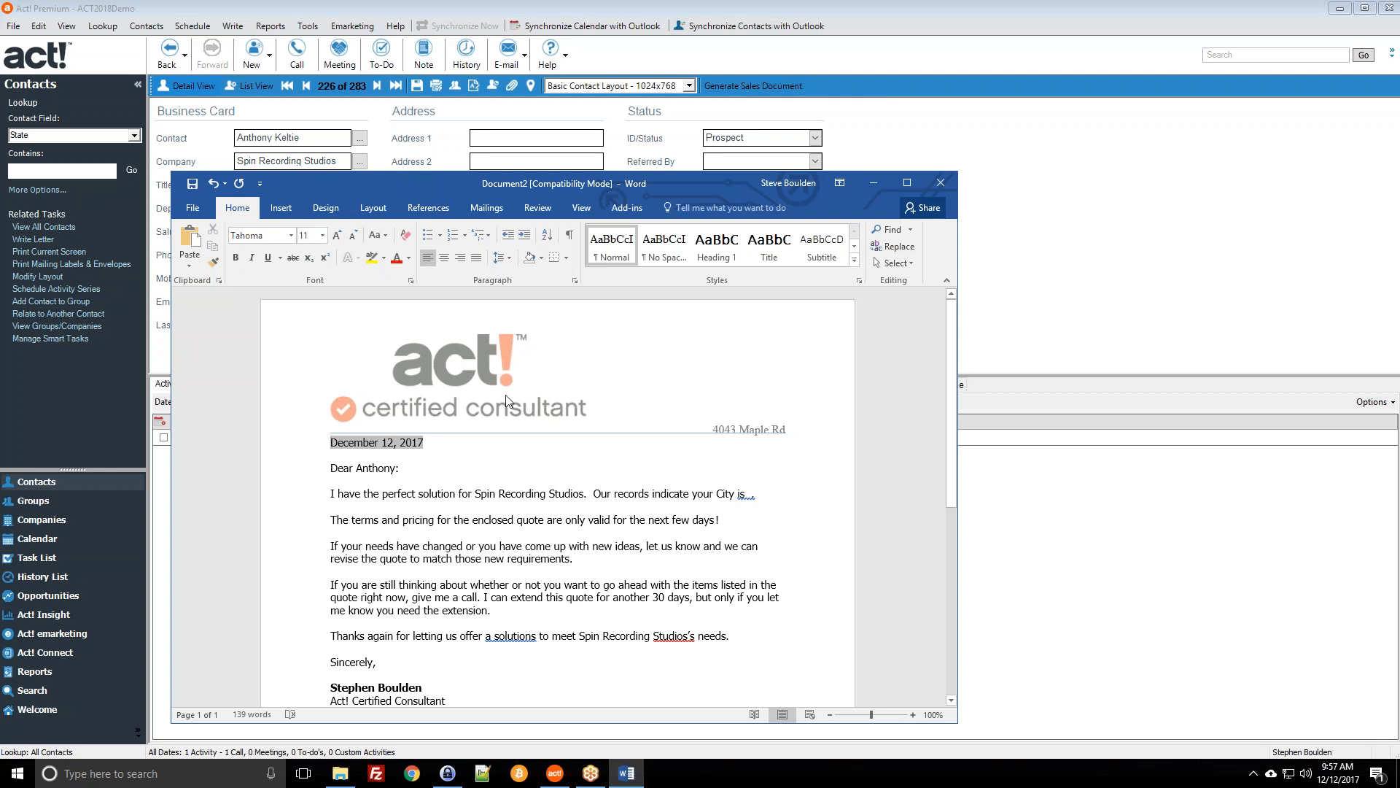
# Step: Close the merged Spin Recording Studios letter in Word, choosing Don't Save
pyautogui.click(939, 191)
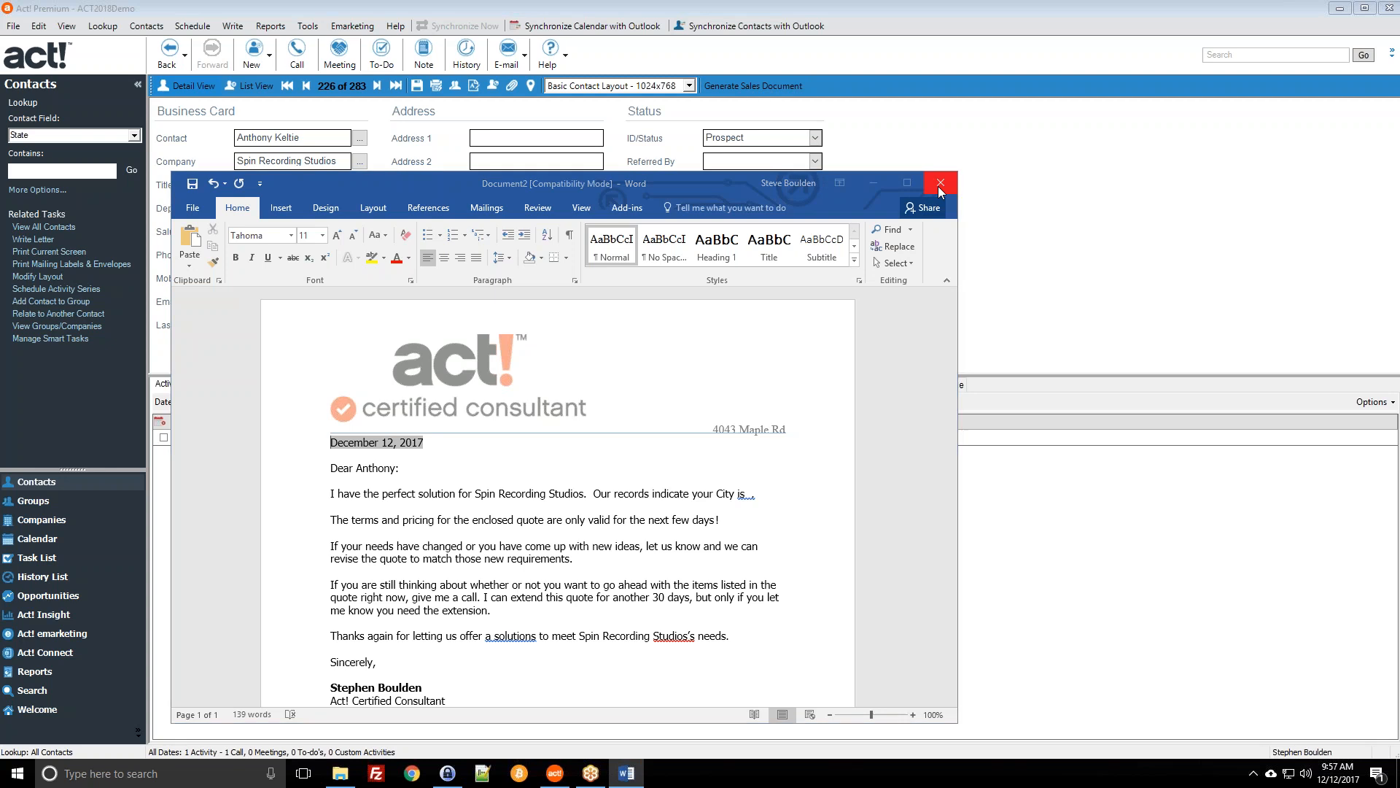
pyautogui.click(787, 410)
# Step: Add the Write category's Other Document (from template) command to the contact toolbar and try it
pyautogui.rightClick(829, 89)
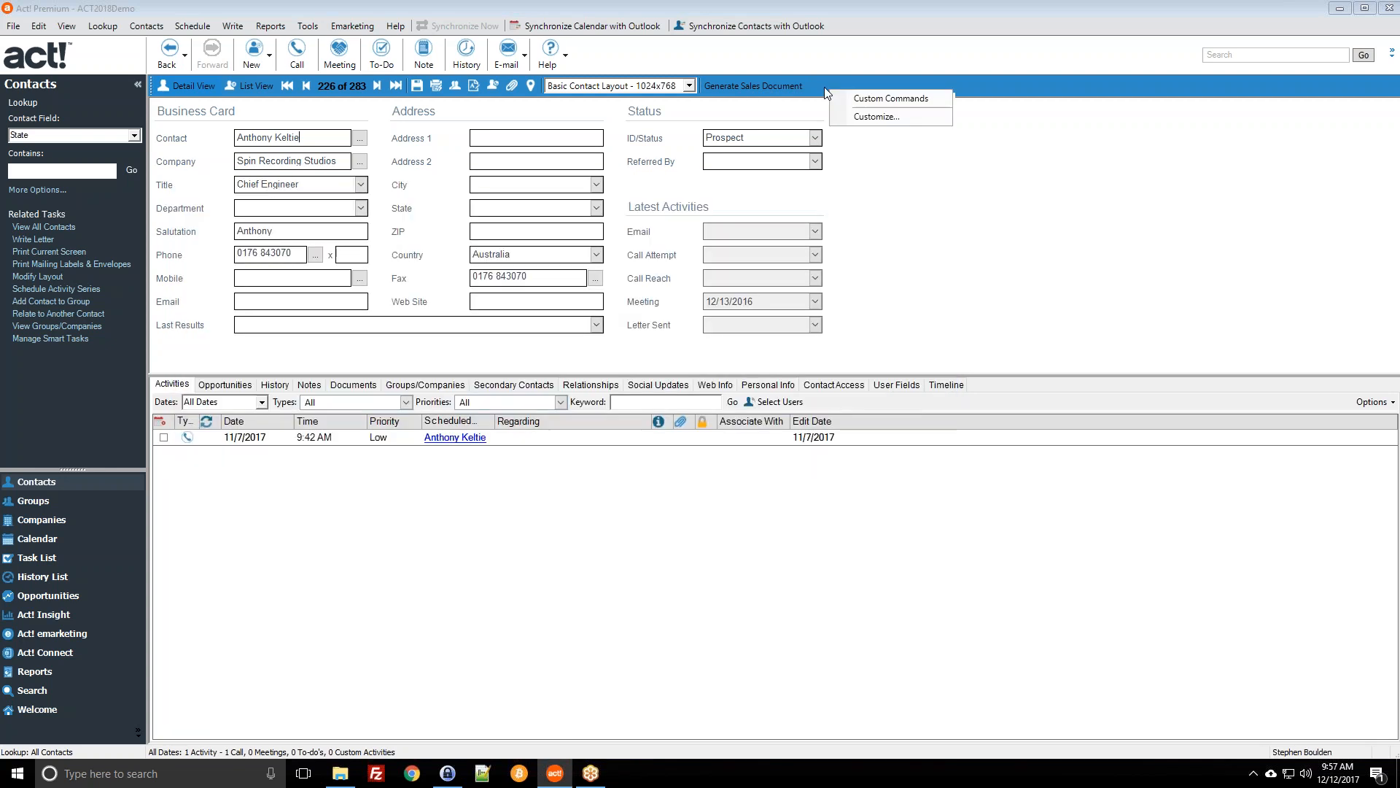
pyautogui.click(853, 115)
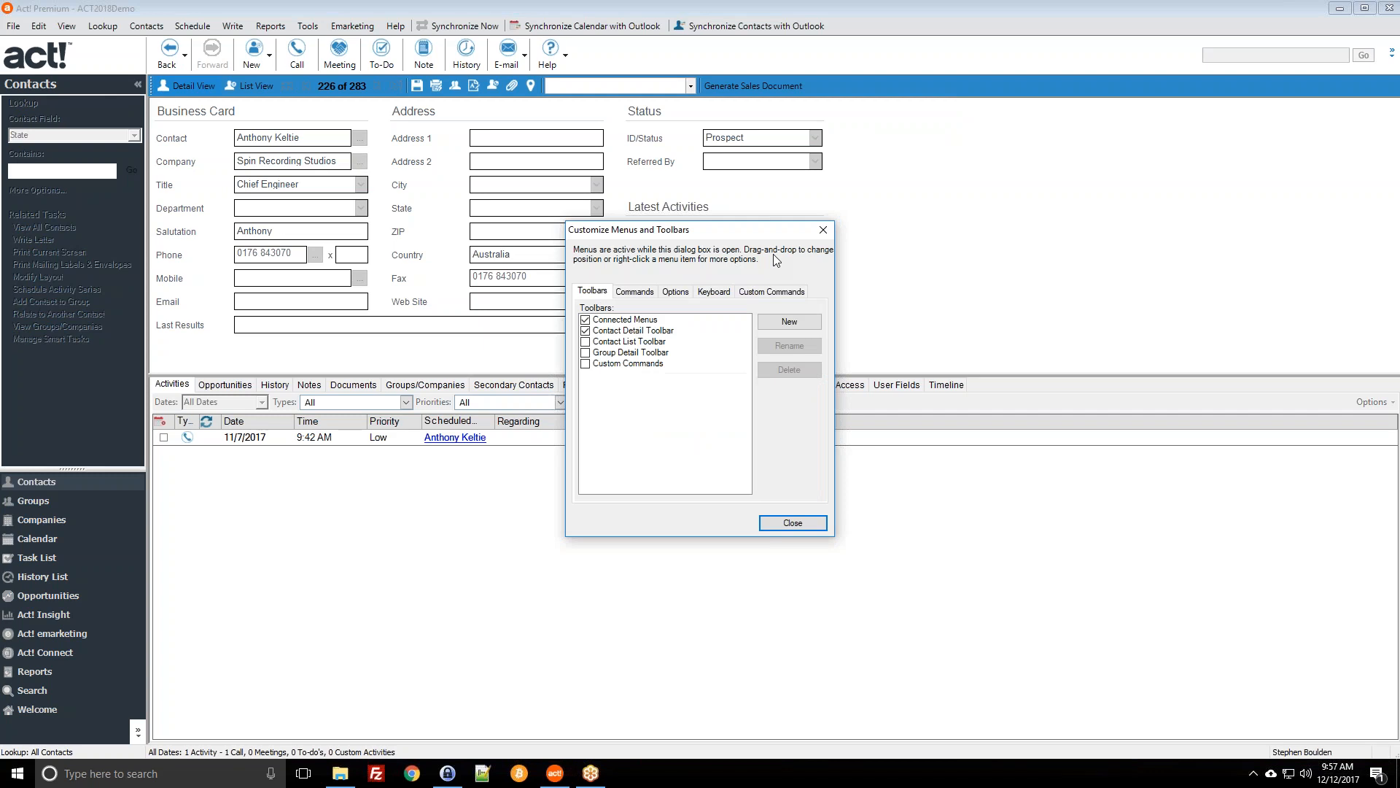
pyautogui.click(762, 295)
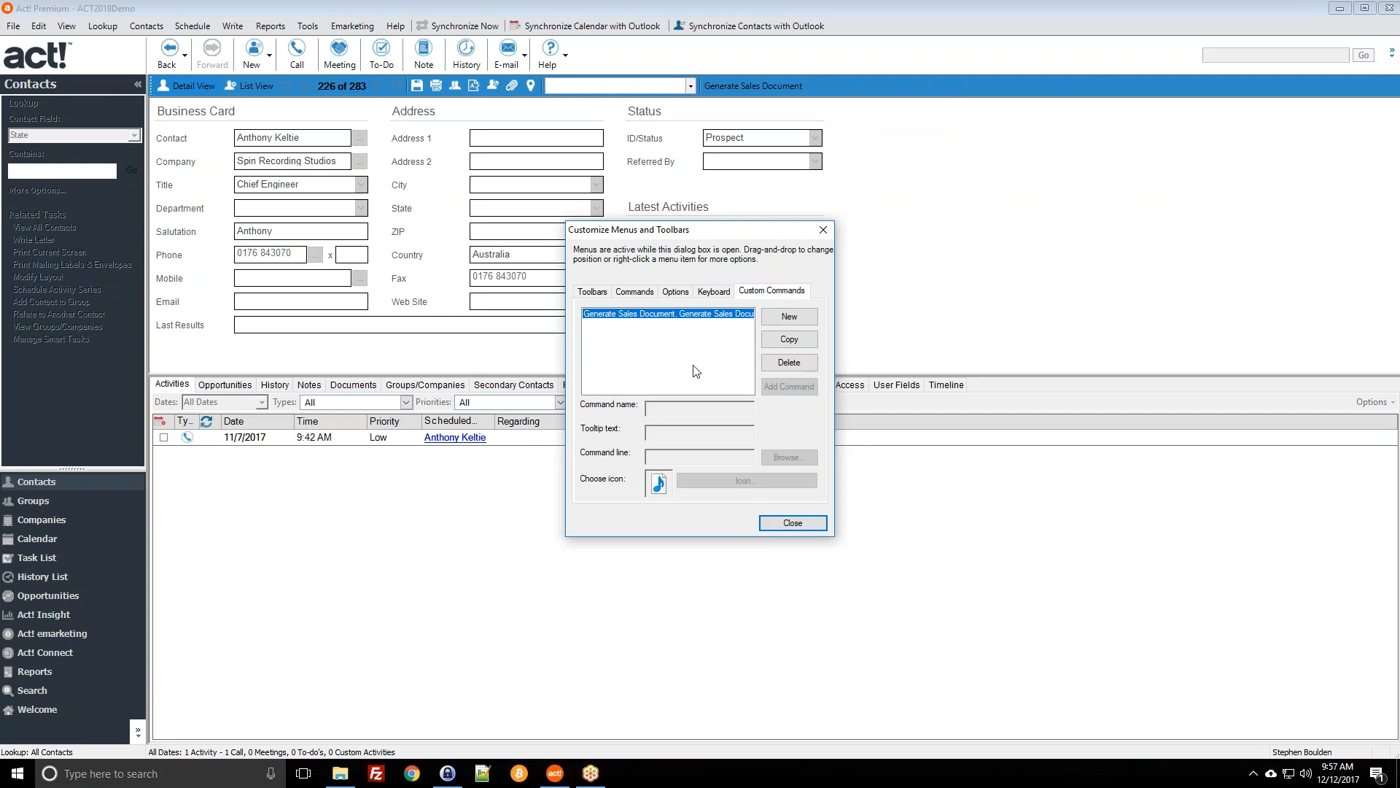
pyautogui.click(638, 293)
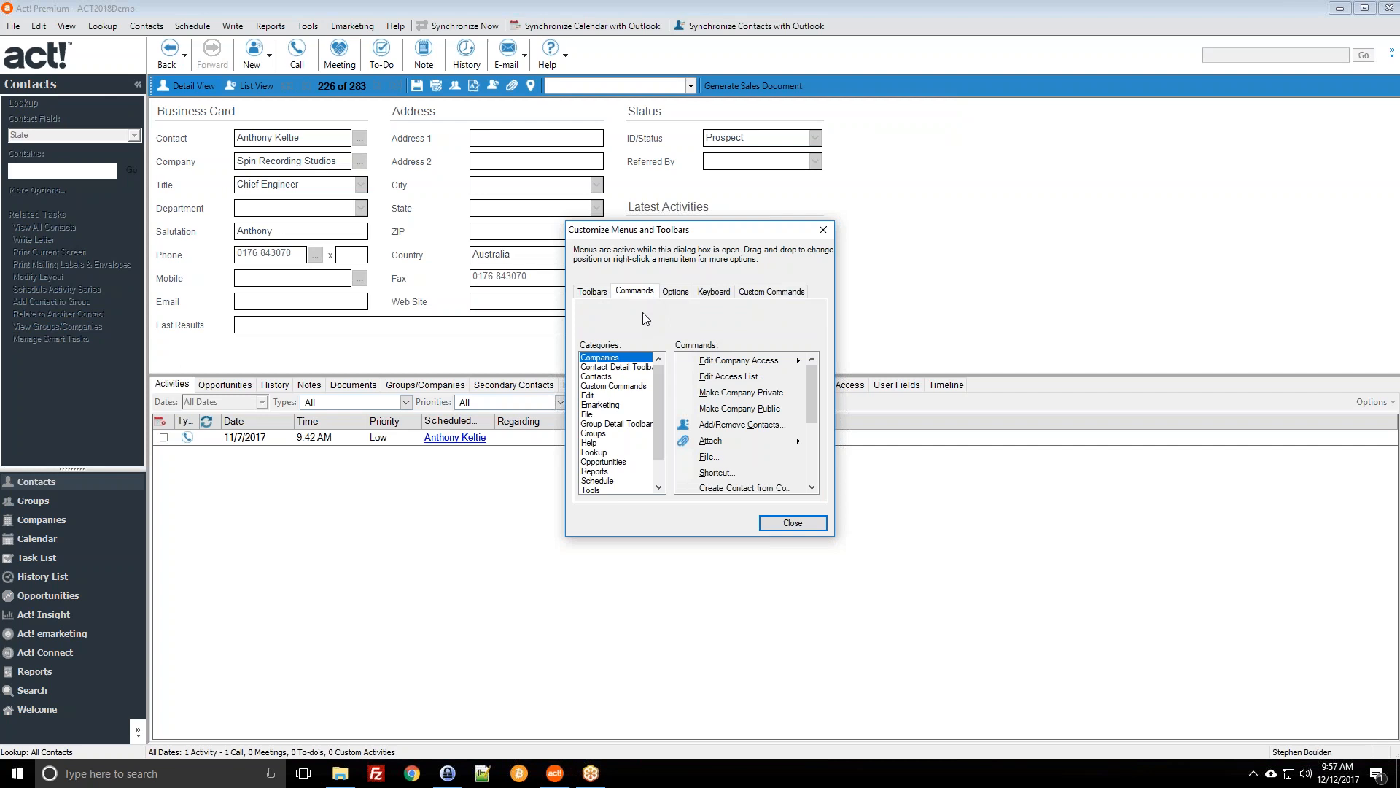
pyautogui.moveTo(654, 365); pyautogui.dragTo(656, 405)
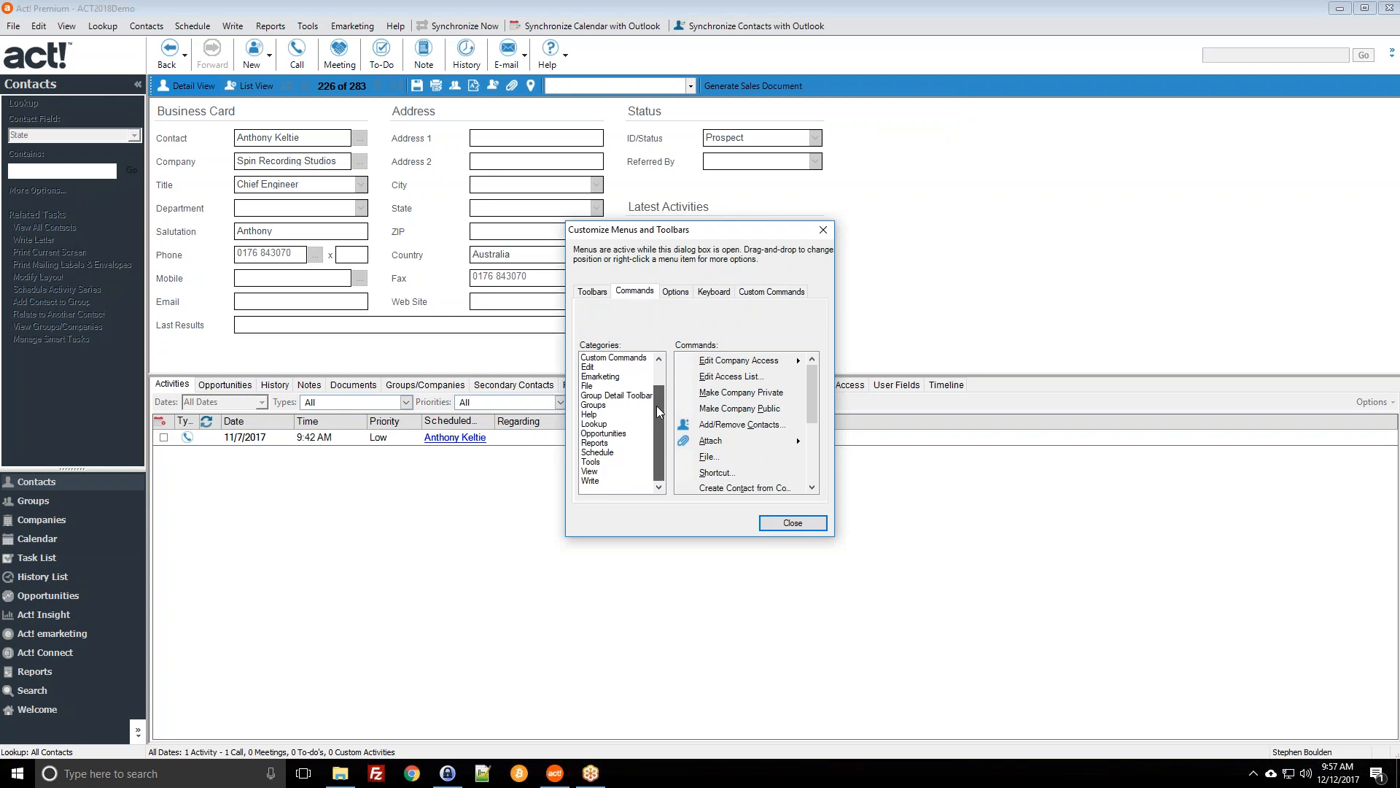
pyautogui.click(595, 481)
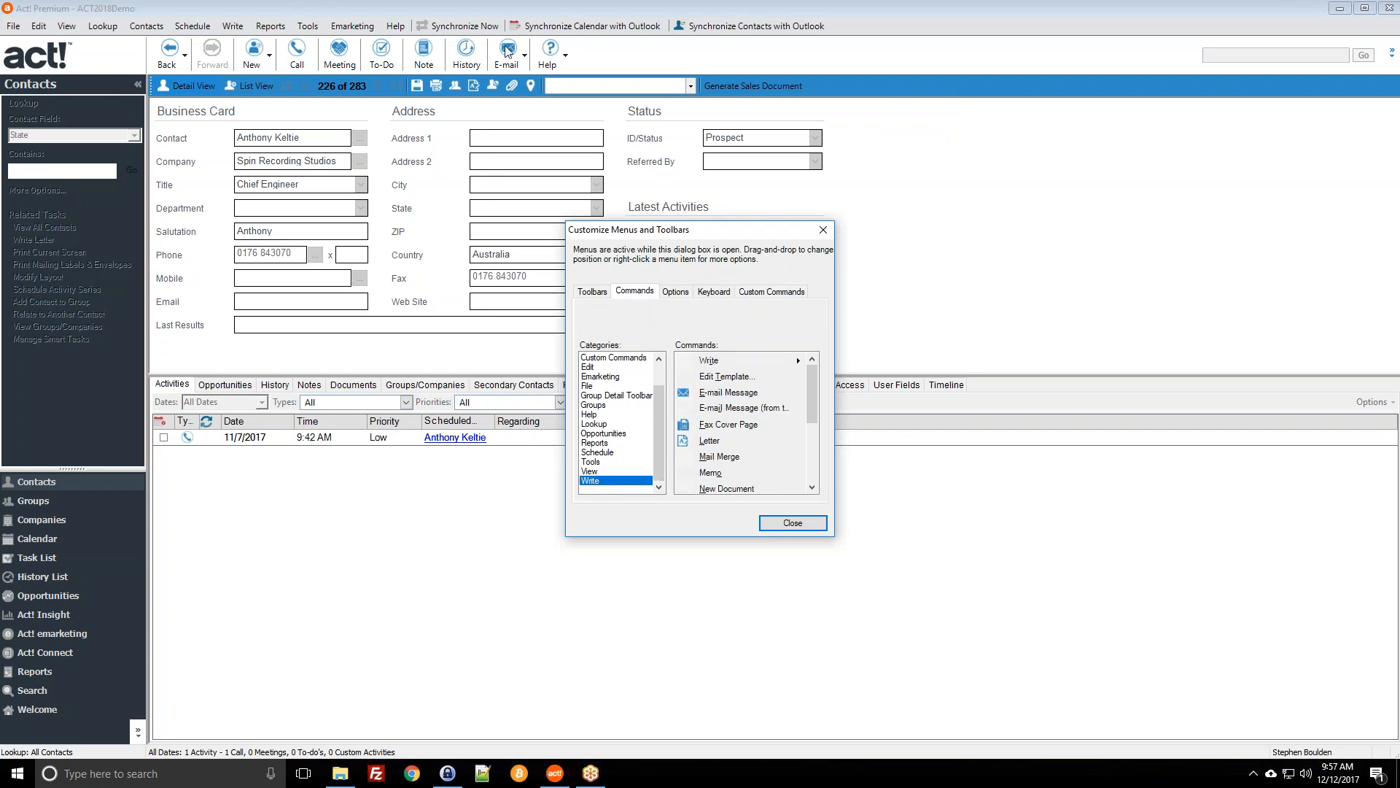
pyautogui.click(714, 409)
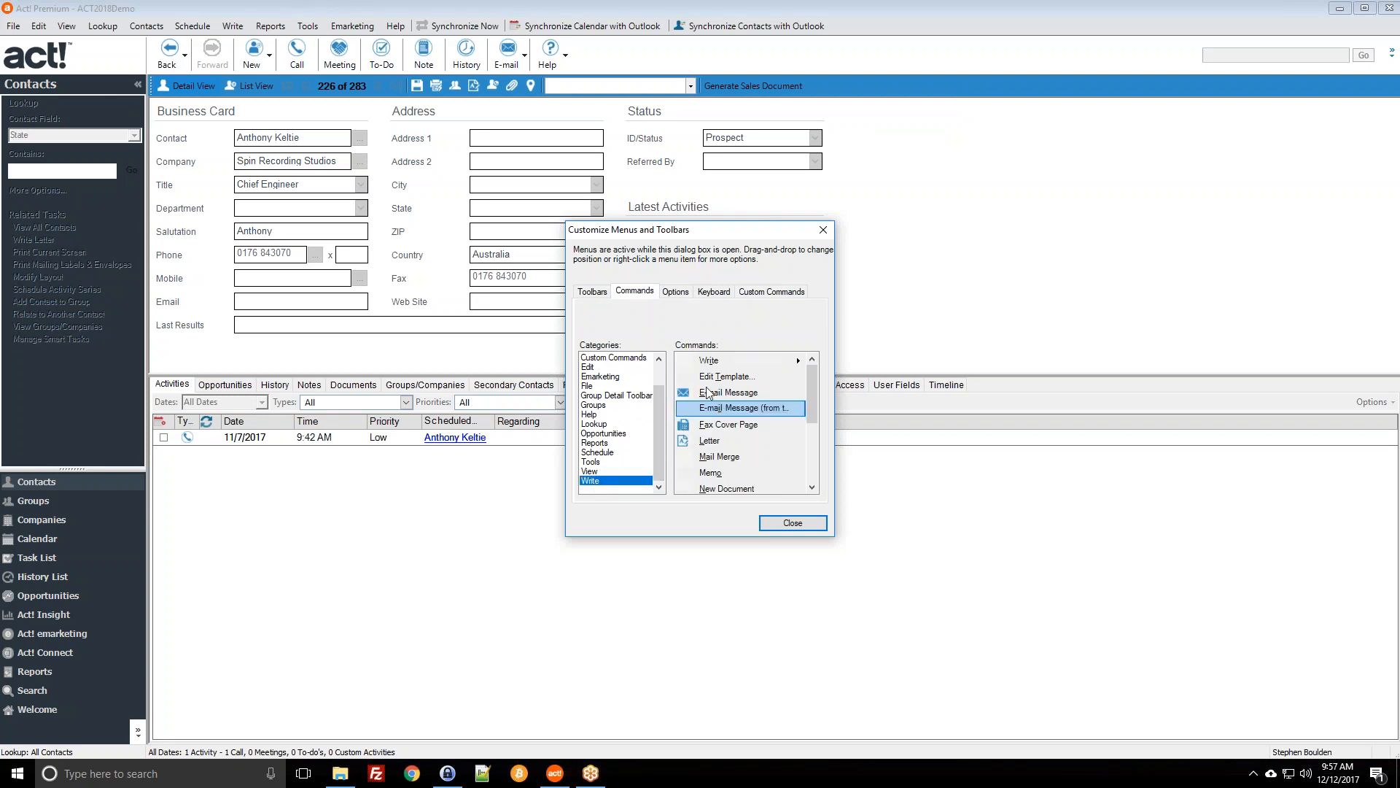
pyautogui.scroll(-1, 713, 412)
pyautogui.click(714, 474)
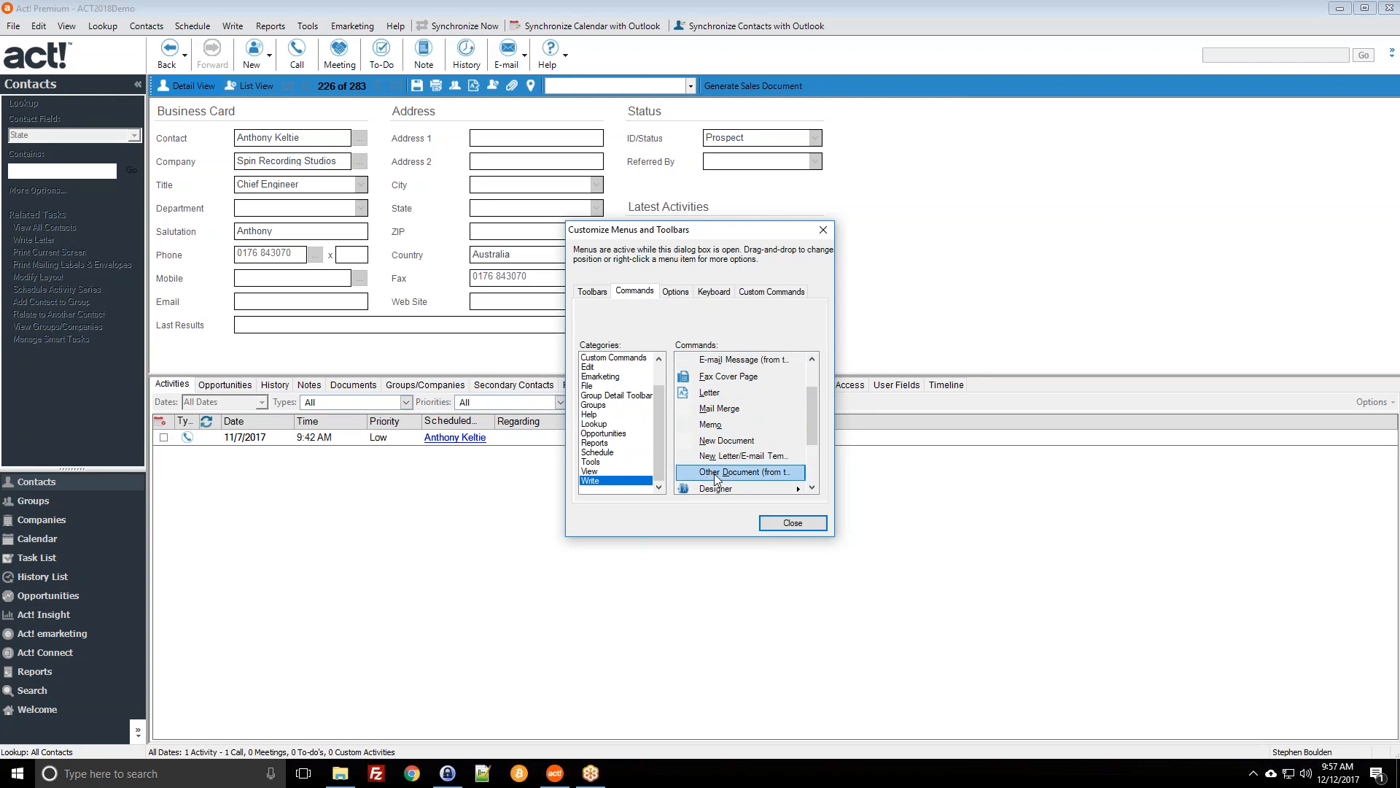
pyautogui.moveTo(807, 281); pyautogui.dragTo(805, 88)
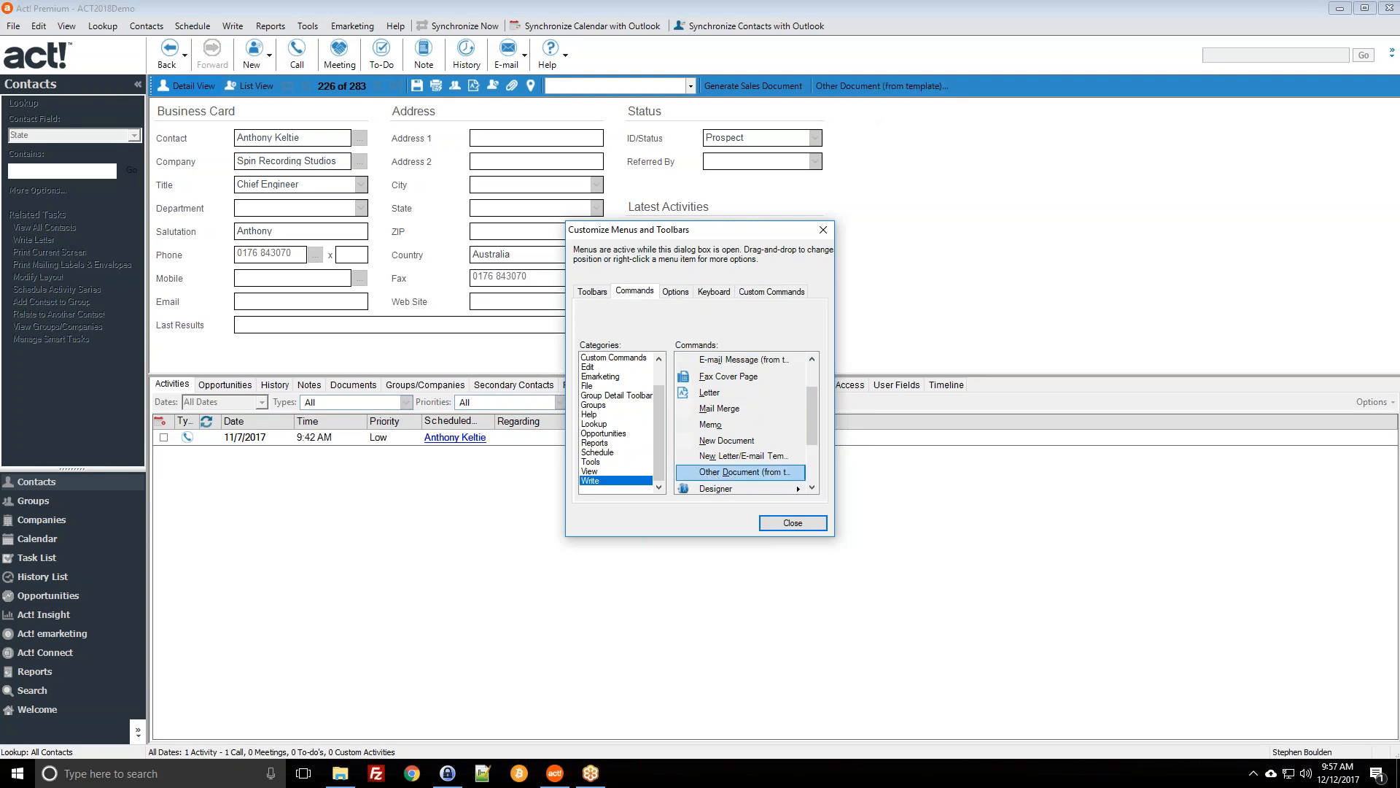
pyautogui.click(780, 523)
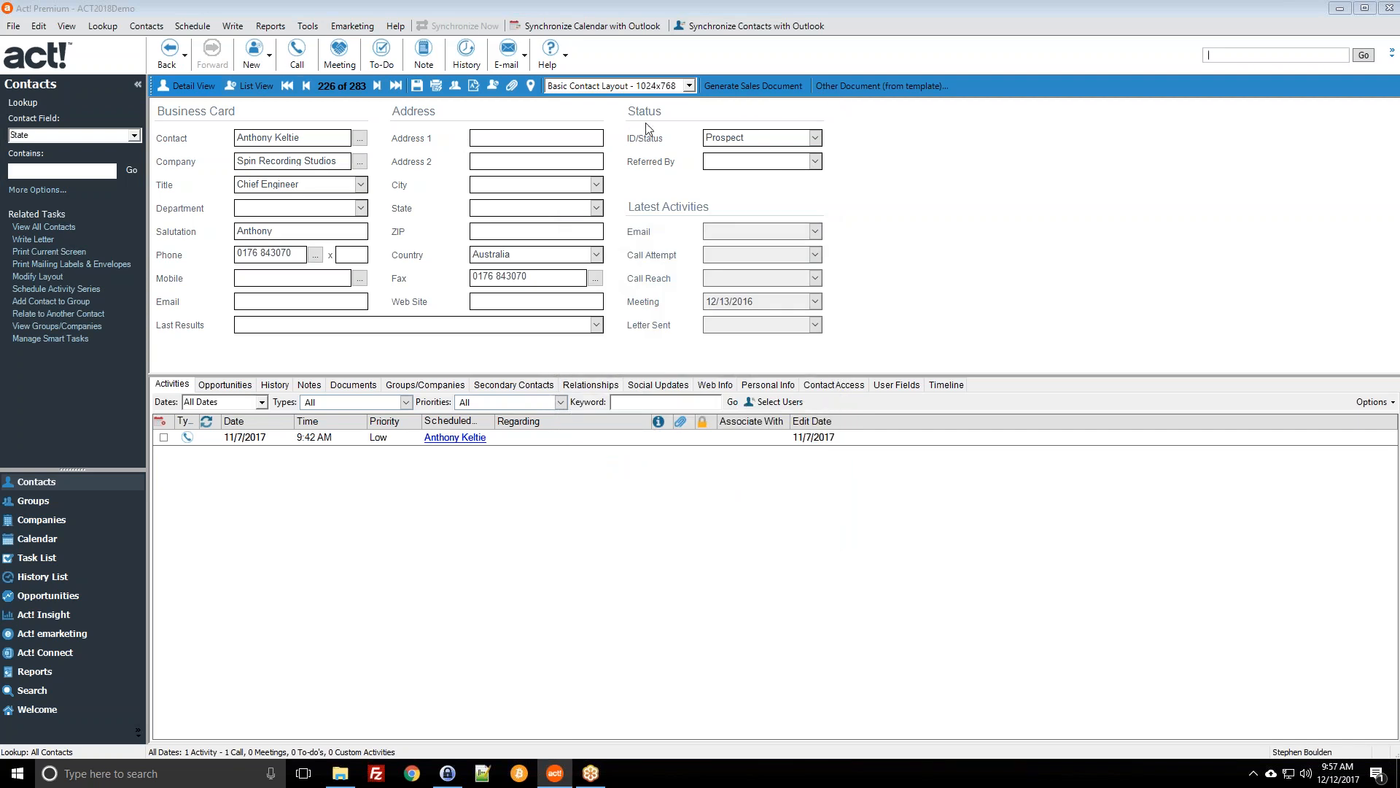
pyautogui.click(840, 86)
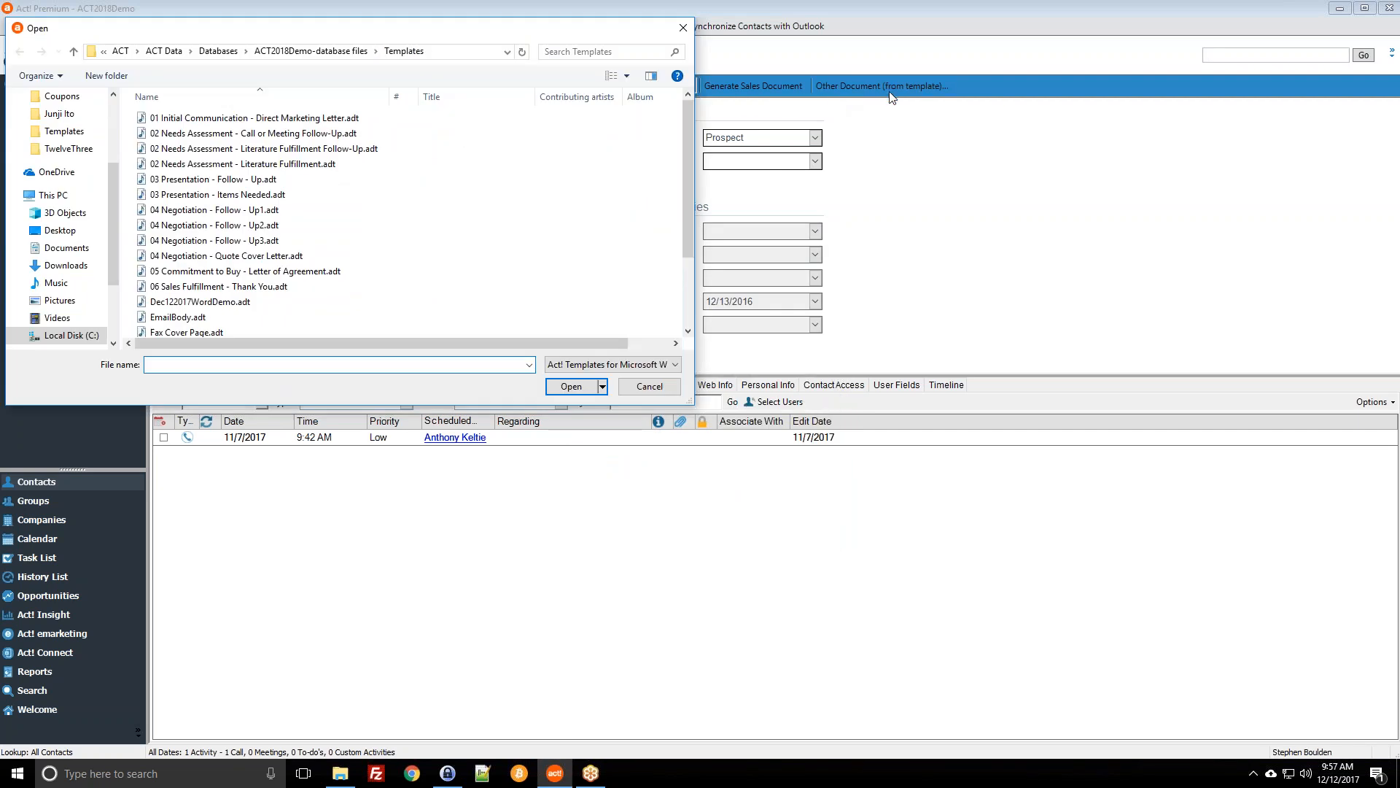
# Step: Choose the 04 Negotiation - Follow - Up2.adt template to open, then bring up the Write menu
pyautogui.click(274, 226)
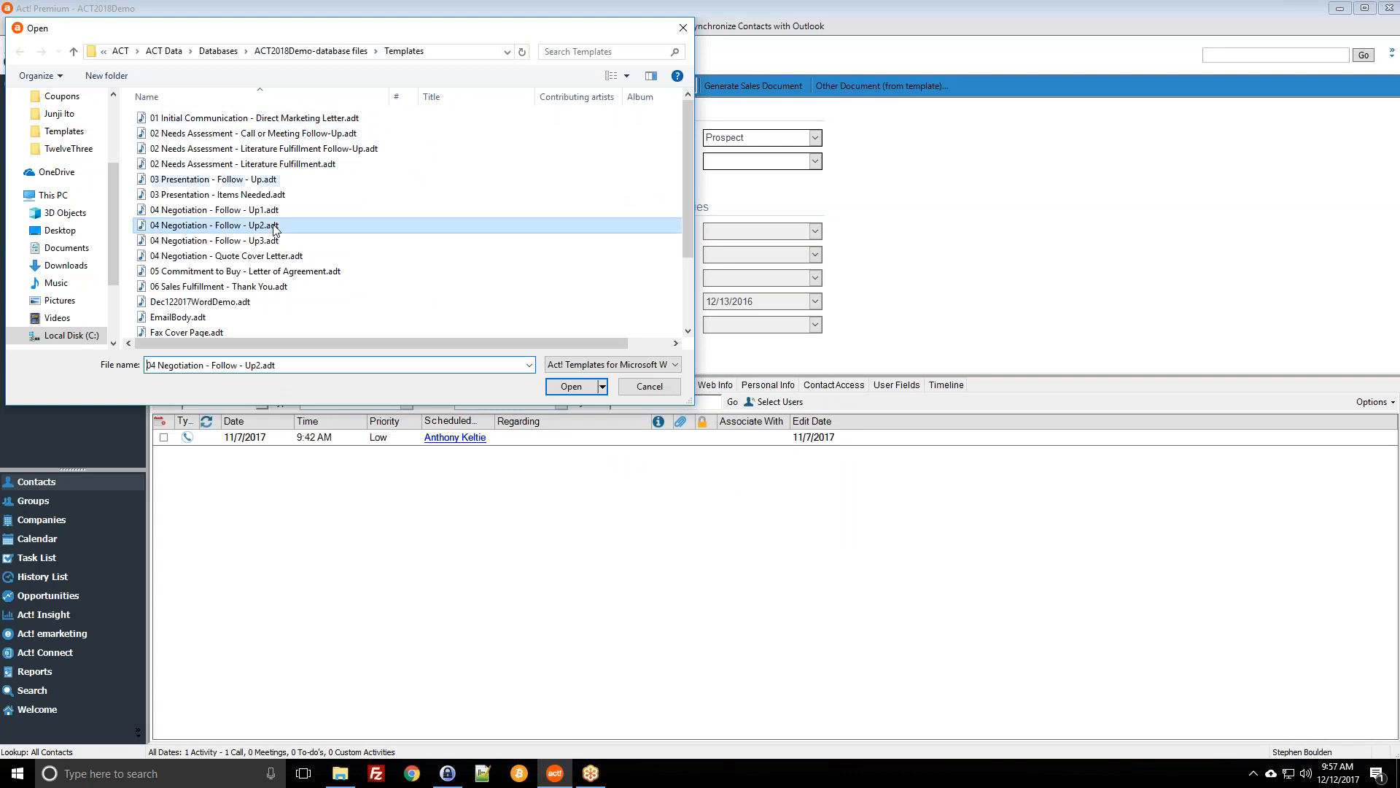
pyautogui.click(572, 386)
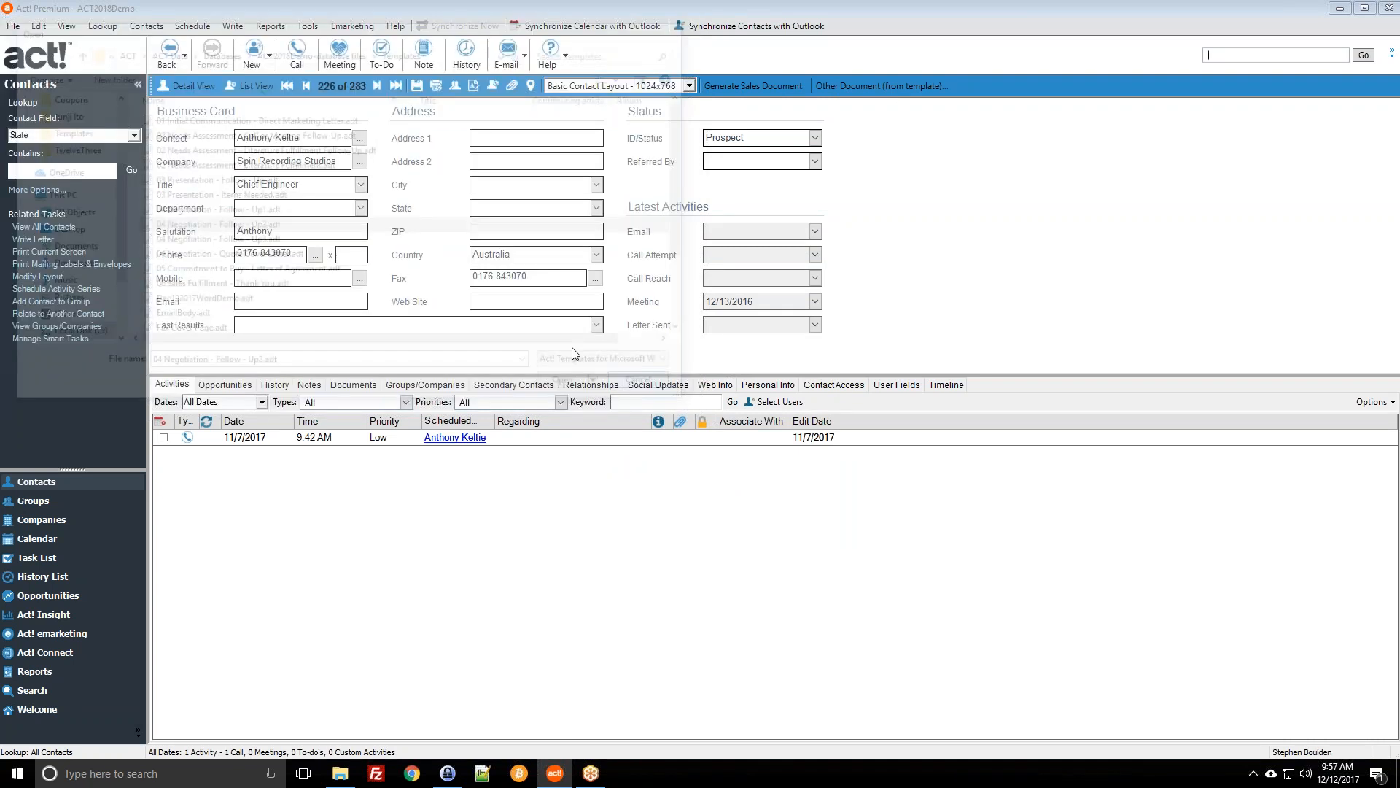
pyautogui.click(232, 26)
pyautogui.click(223, 3)
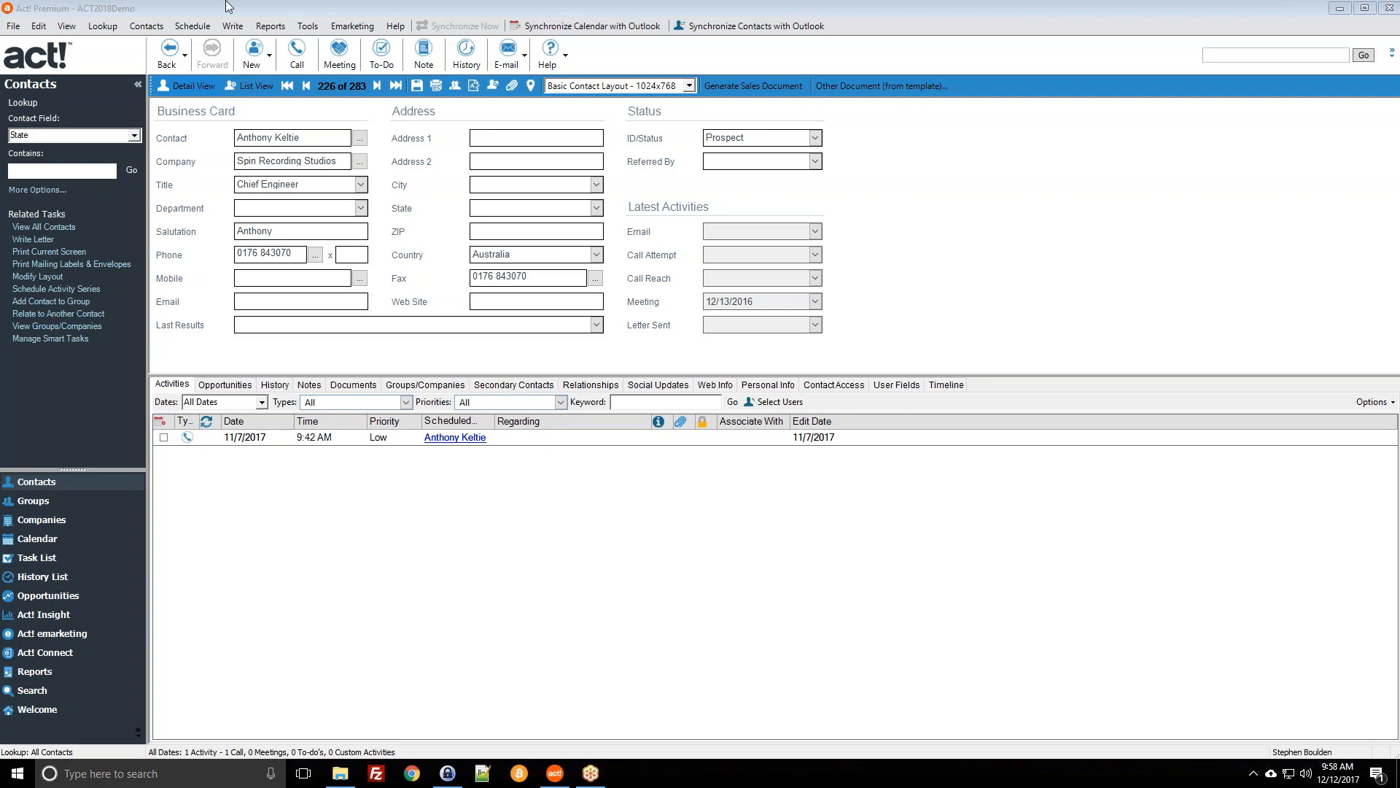
pyautogui.click(233, 26)
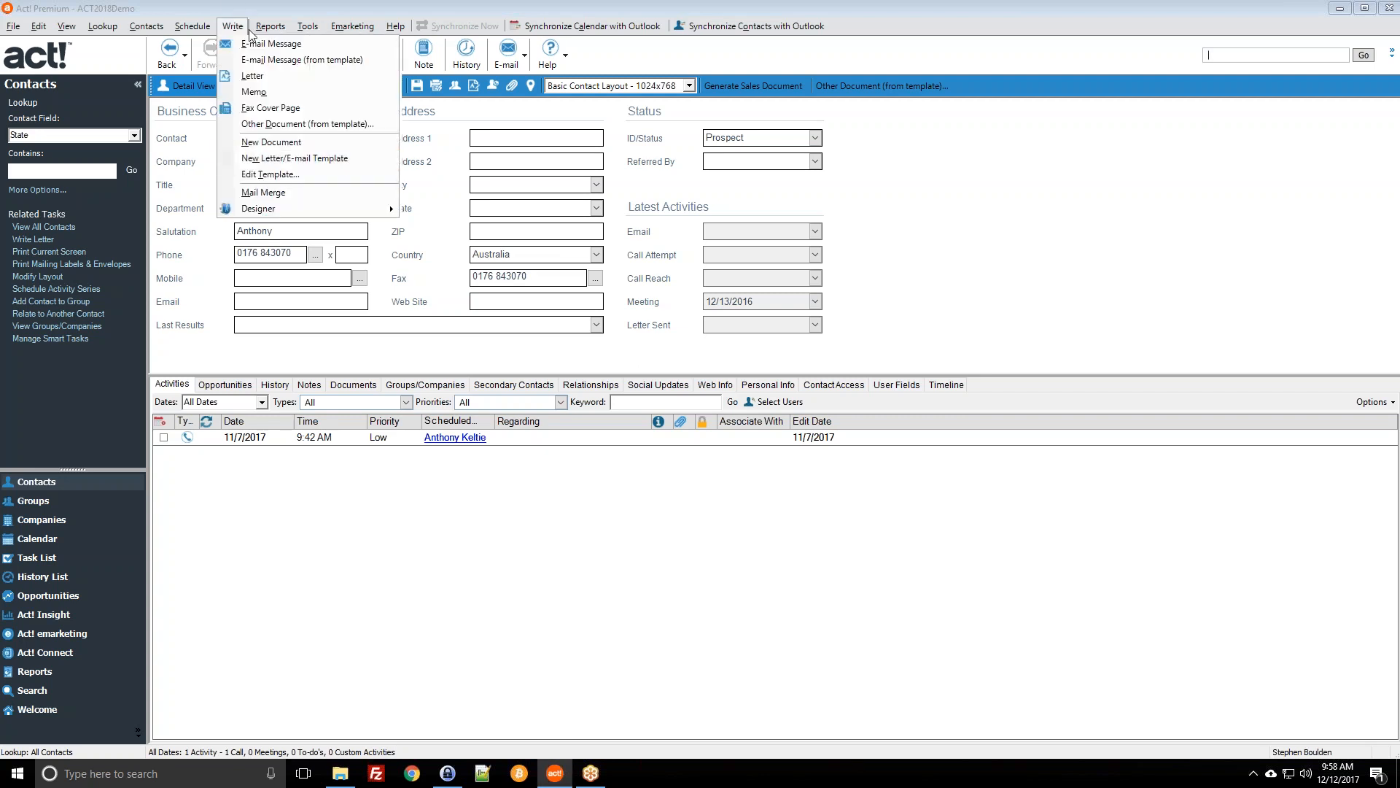
# Step: Start the Mail Merge wizard and advance to the Set E-mail Options step
pyautogui.click(266, 192)
pyautogui.click(768, 506)
pyautogui.click(769, 506)
pyautogui.click(768, 506)
pyautogui.click(768, 506)
# Step: Replace the e-mail subject with 'community.act.com', then close the wizard
pyautogui.click(755, 327)
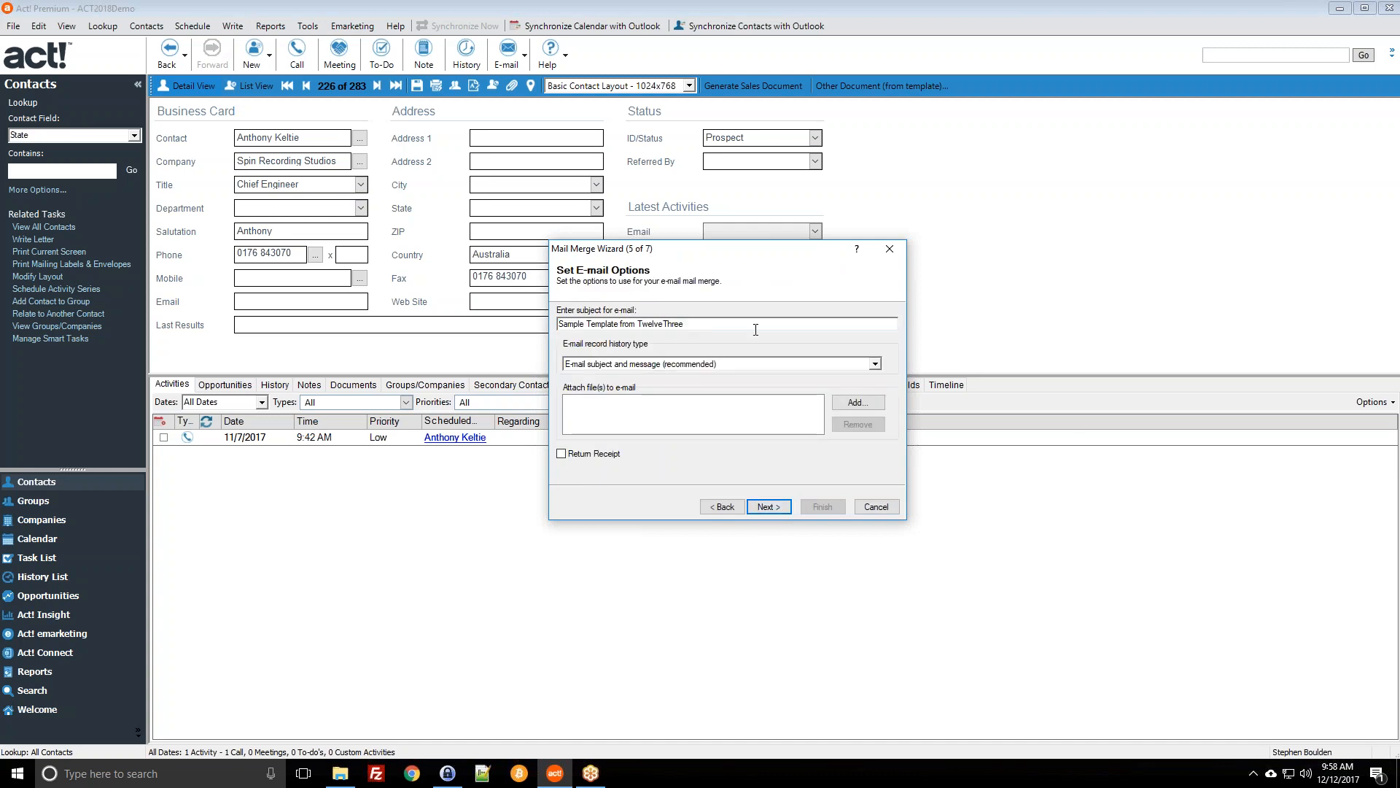
pyautogui.doubleClick(894, 327)
pyautogui.doubleClick(894, 328)
pyautogui.click(891, 328)
pyautogui.hotkey('ctrl', 'a')
pyautogui.write('commun')
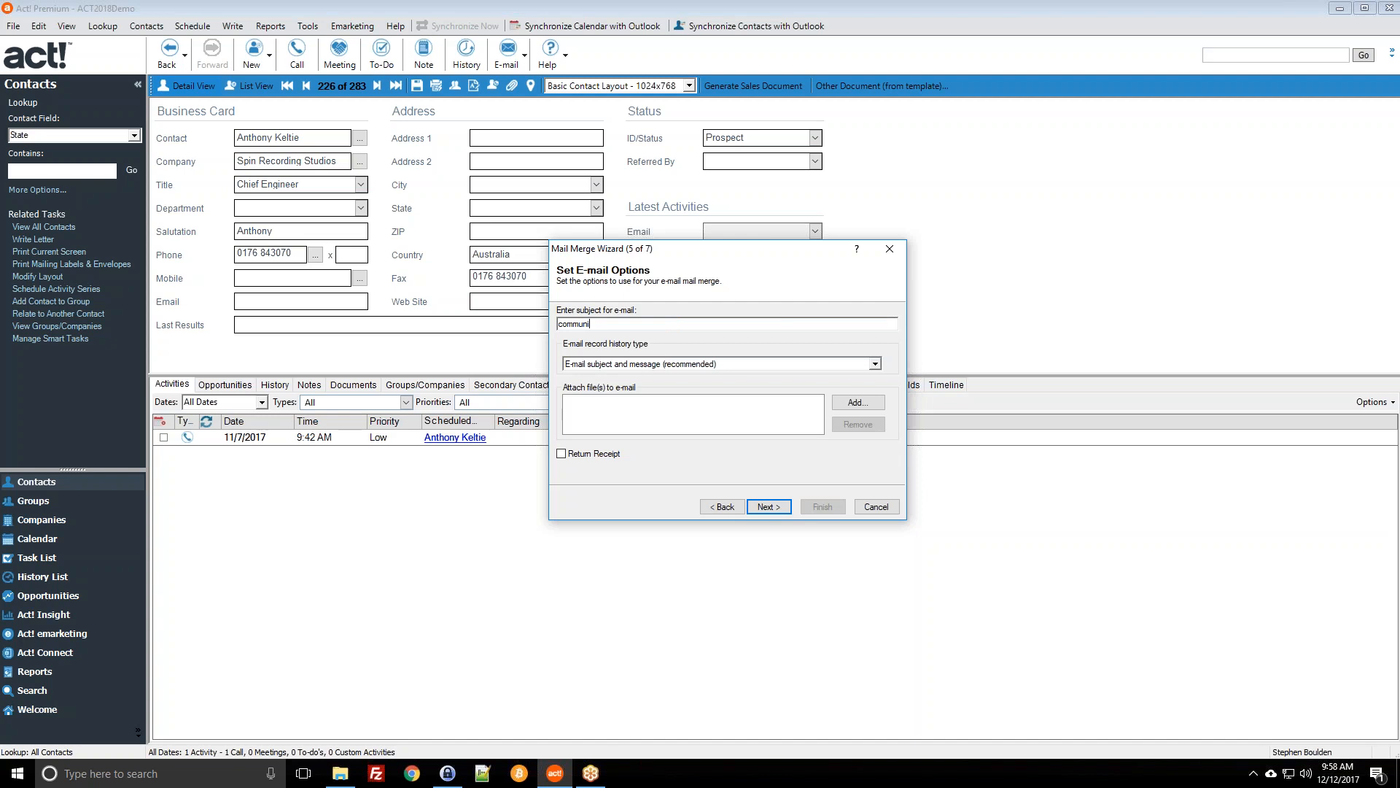
pyautogui.write('ity.act.com')
pyautogui.hotkey('ctrl', 'a')
pyautogui.click(654, 323)
pyautogui.click(877, 509)
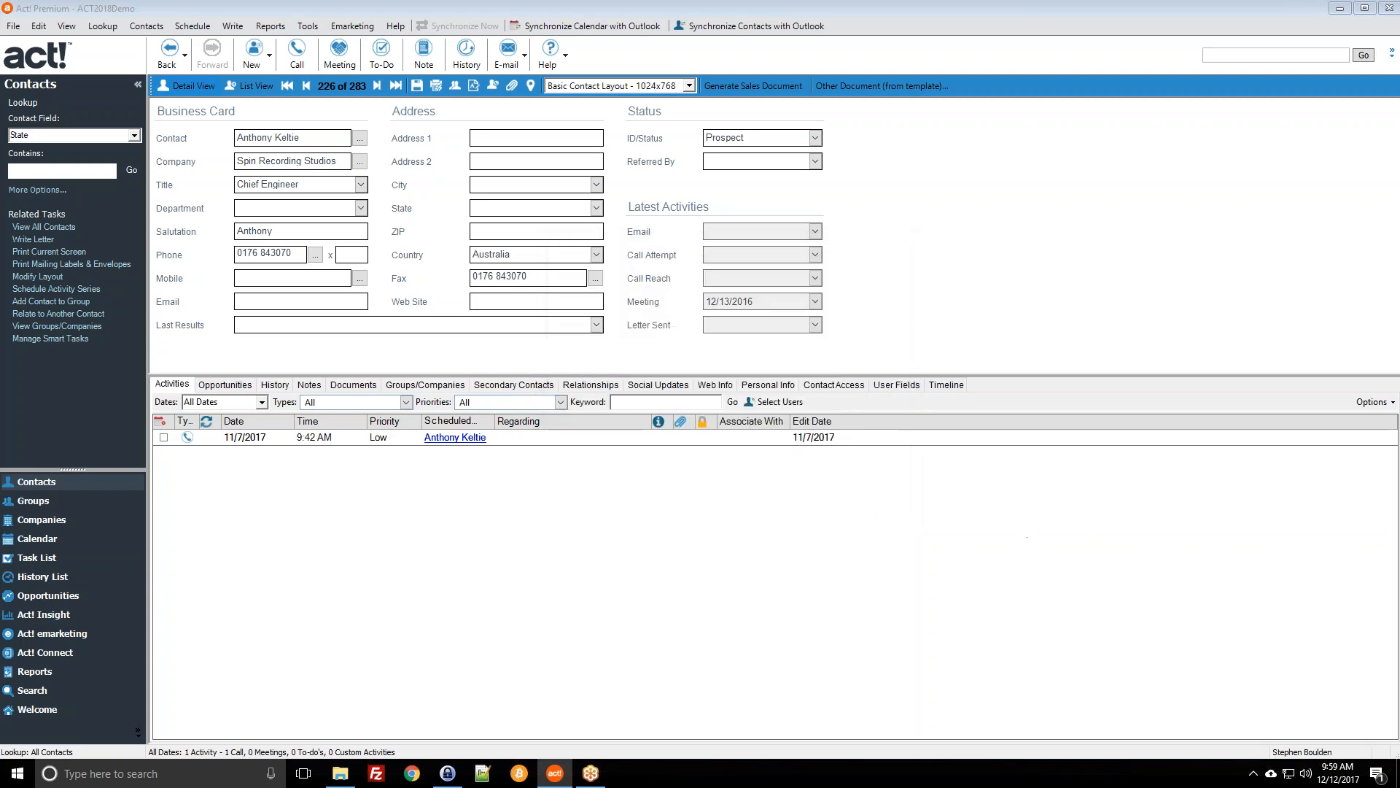